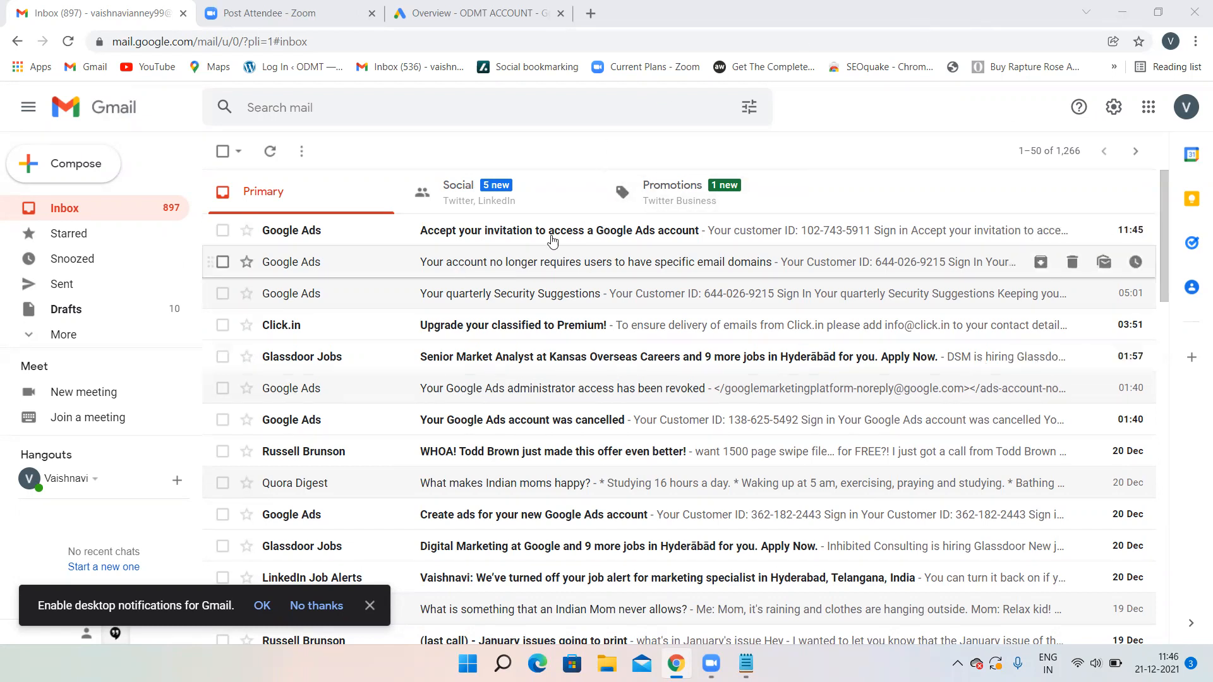
- Open the 'Accept your invitation' Google Ads email and accept access to the account
left_click(637, 230)
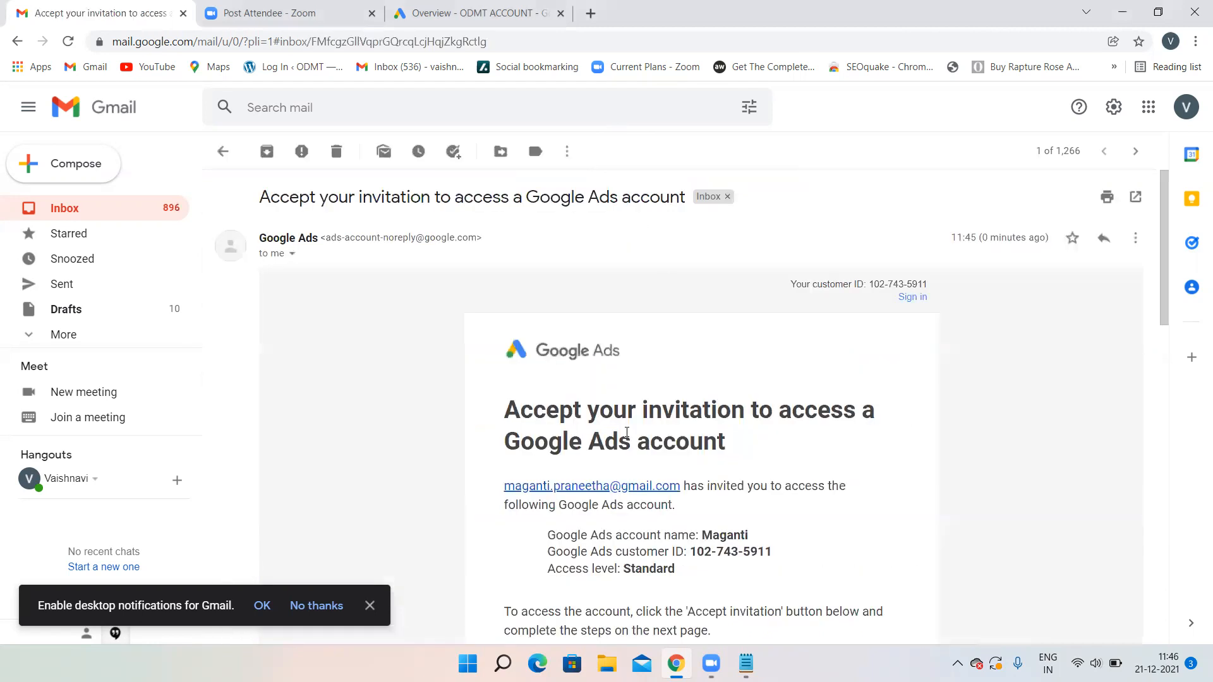
scroll(657, 464, "down", 3)
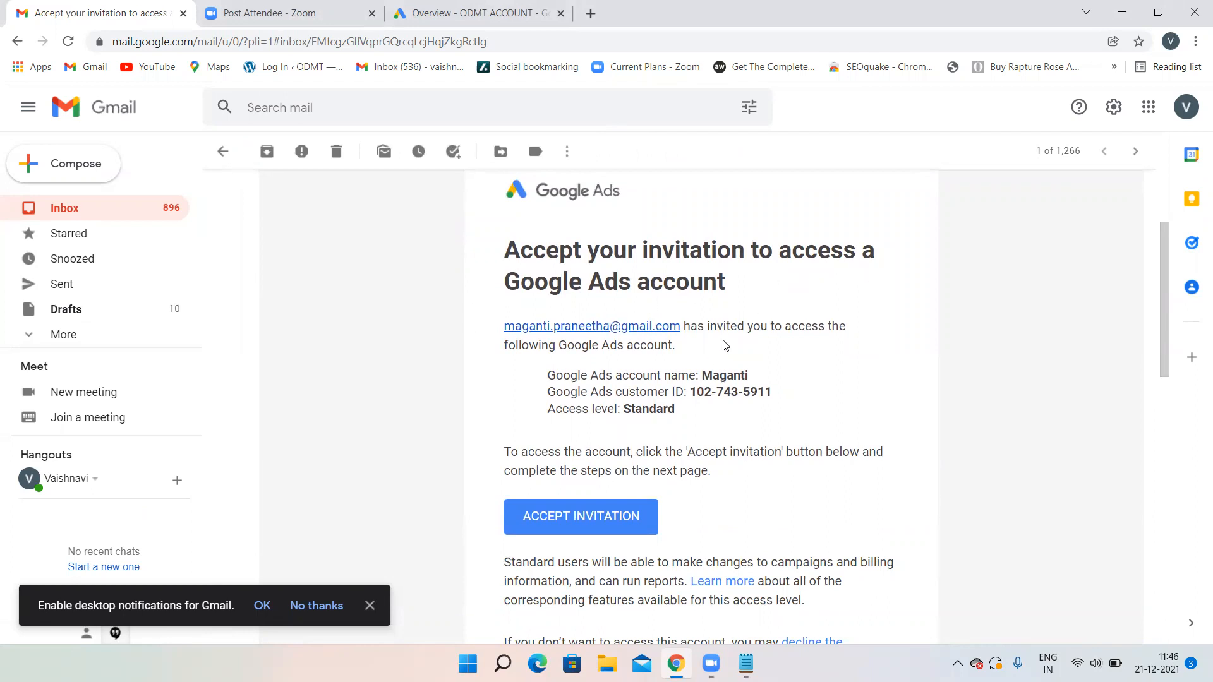
scroll(788, 342, "down", 2)
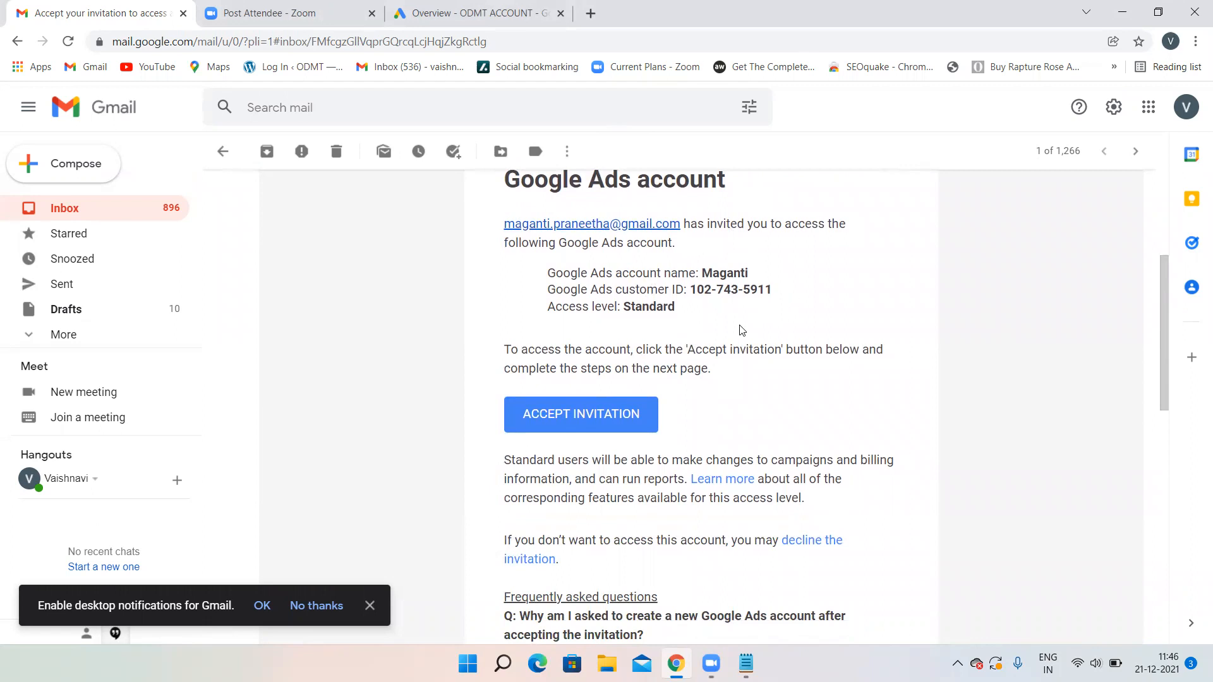
left_click(591, 412)
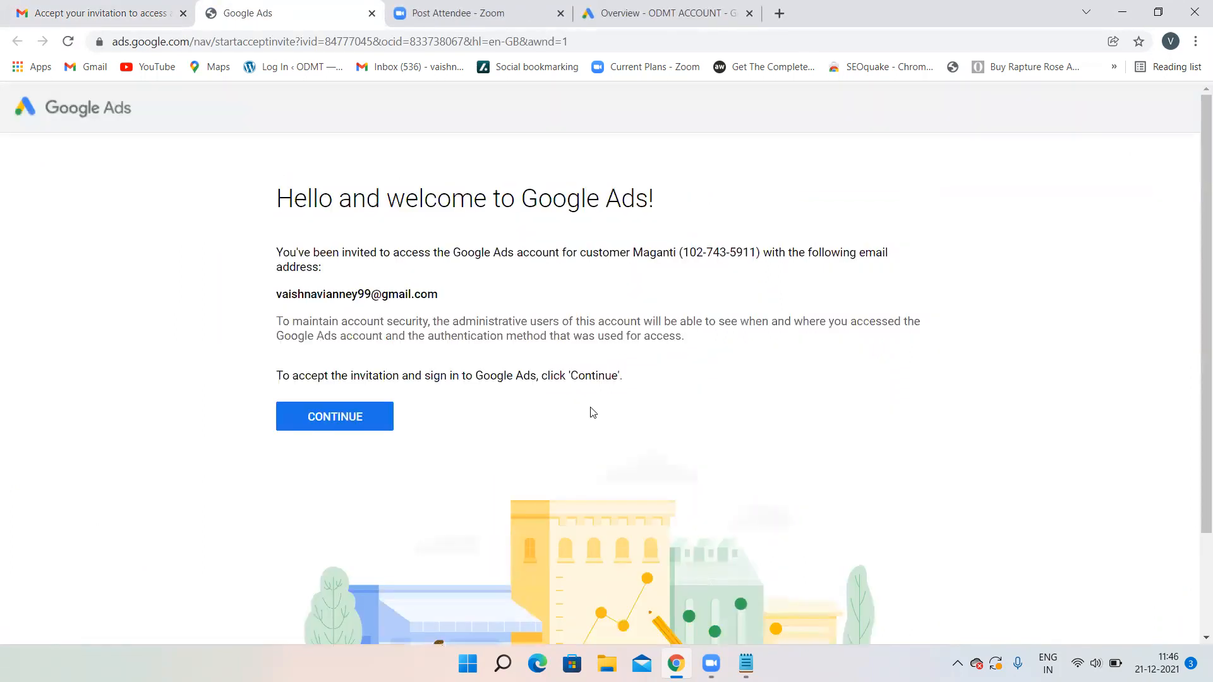
- Continue from the Google Ads welcome page to sign in and review the campaign goal page
left_click(350, 426)
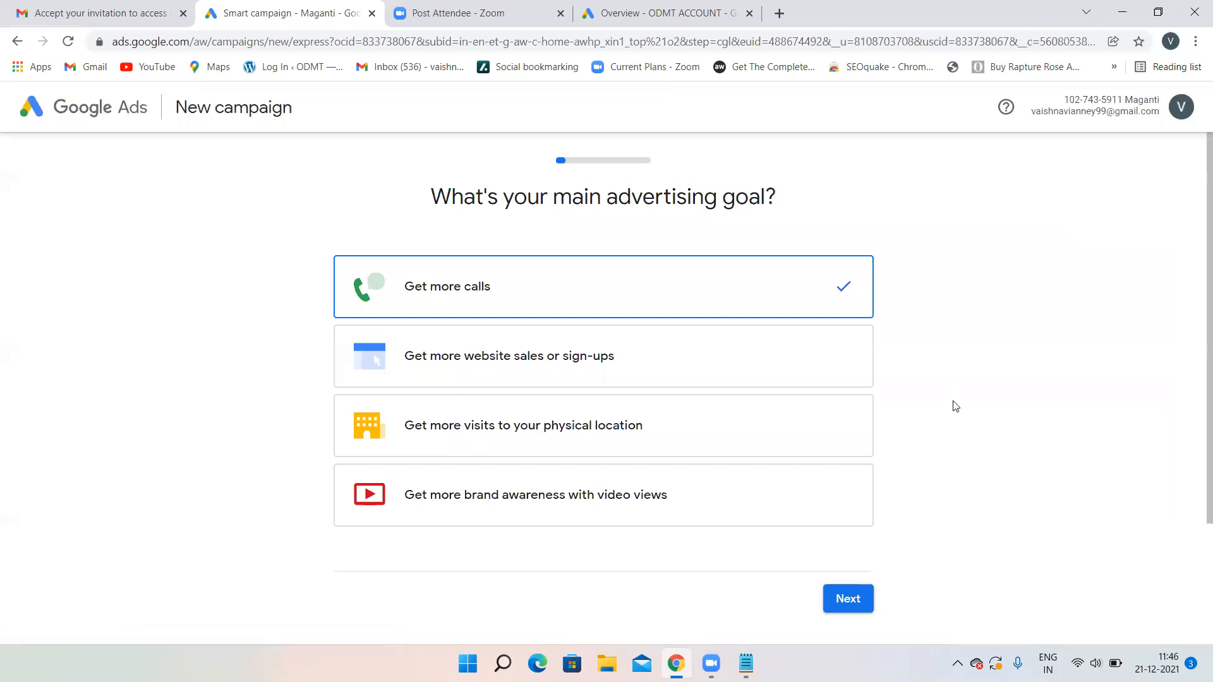
scroll(951, 406, "down", 3)
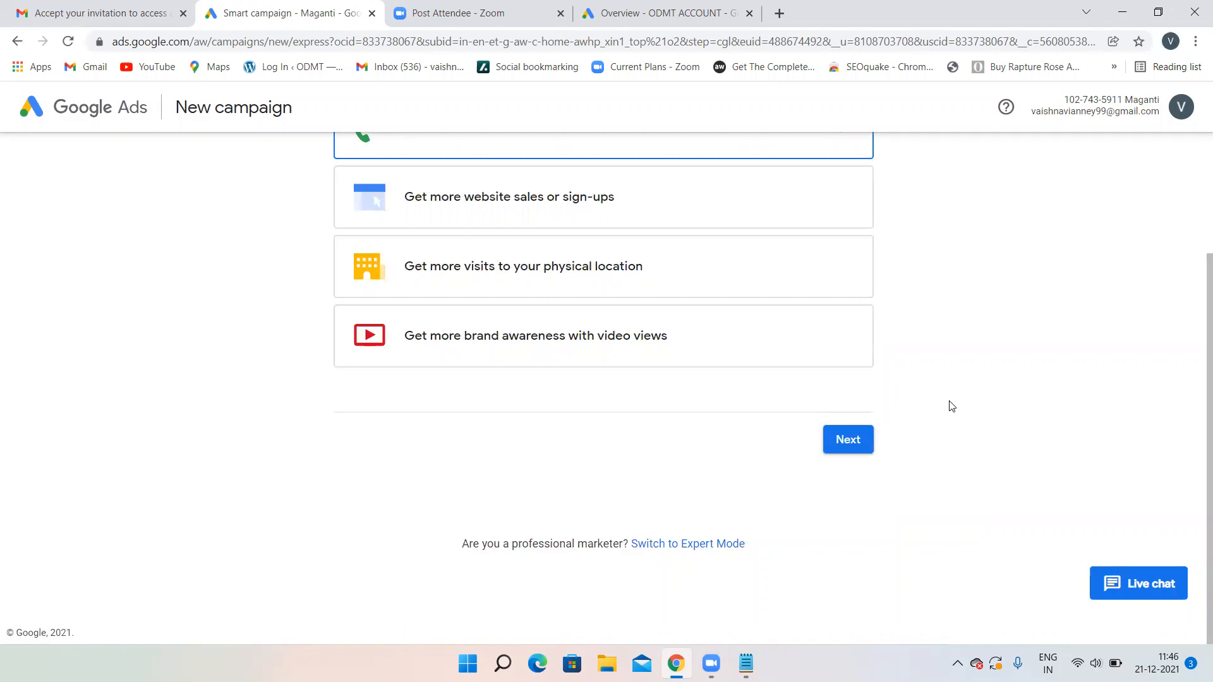
scroll(951, 406, "up", 3)
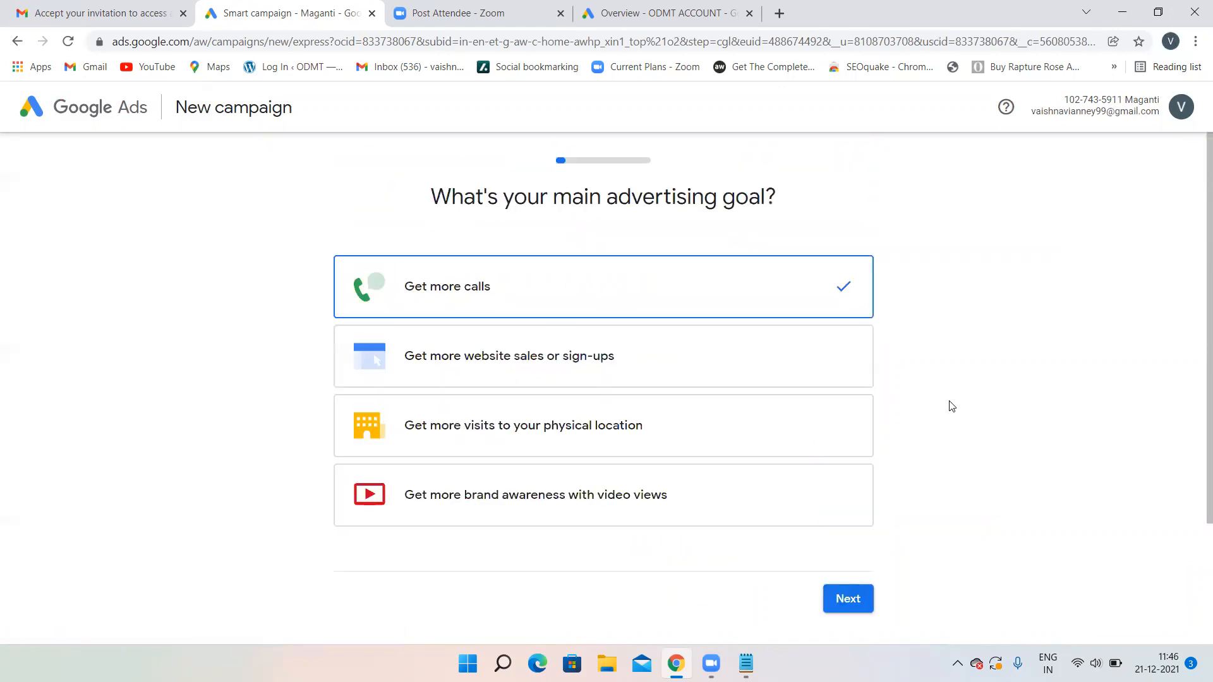
scroll(951, 407, "down", 3)
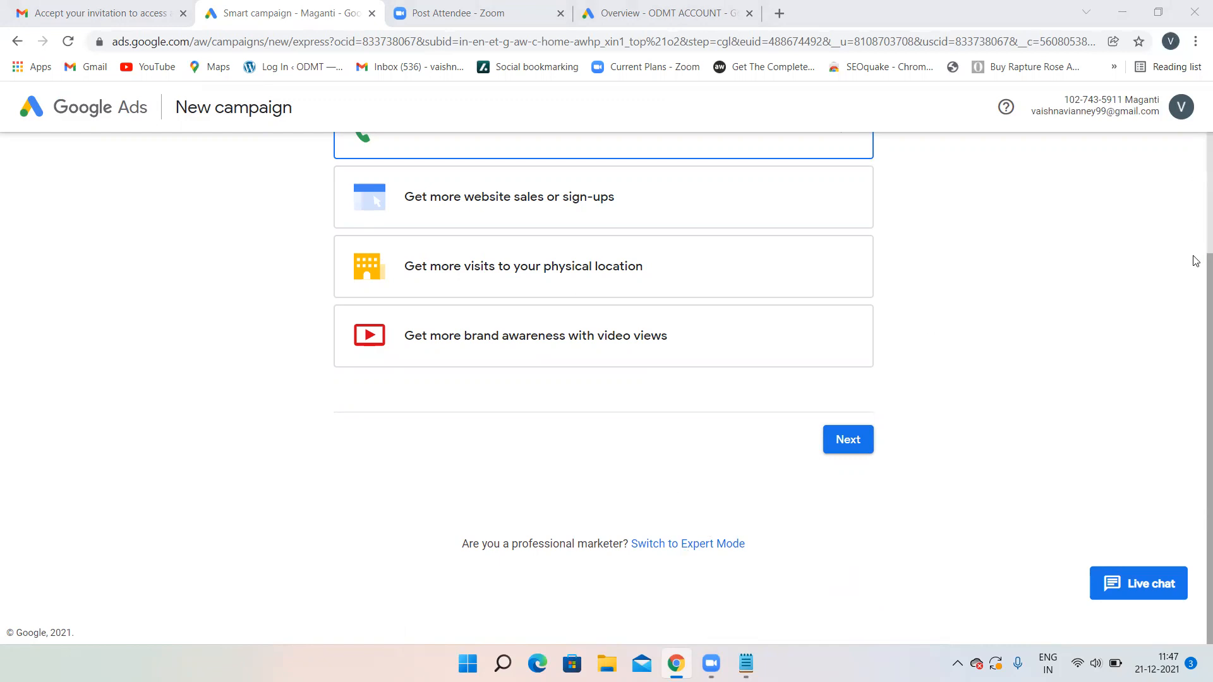
scroll(1196, 229, "up", 1)
scroll(1196, 189, "up", 1)
scroll(1195, 177, "down", 1)
scroll(1195, 178, "up", 1)
scroll(1196, 178, "down", 1)
scroll(1196, 158, "up", 2)
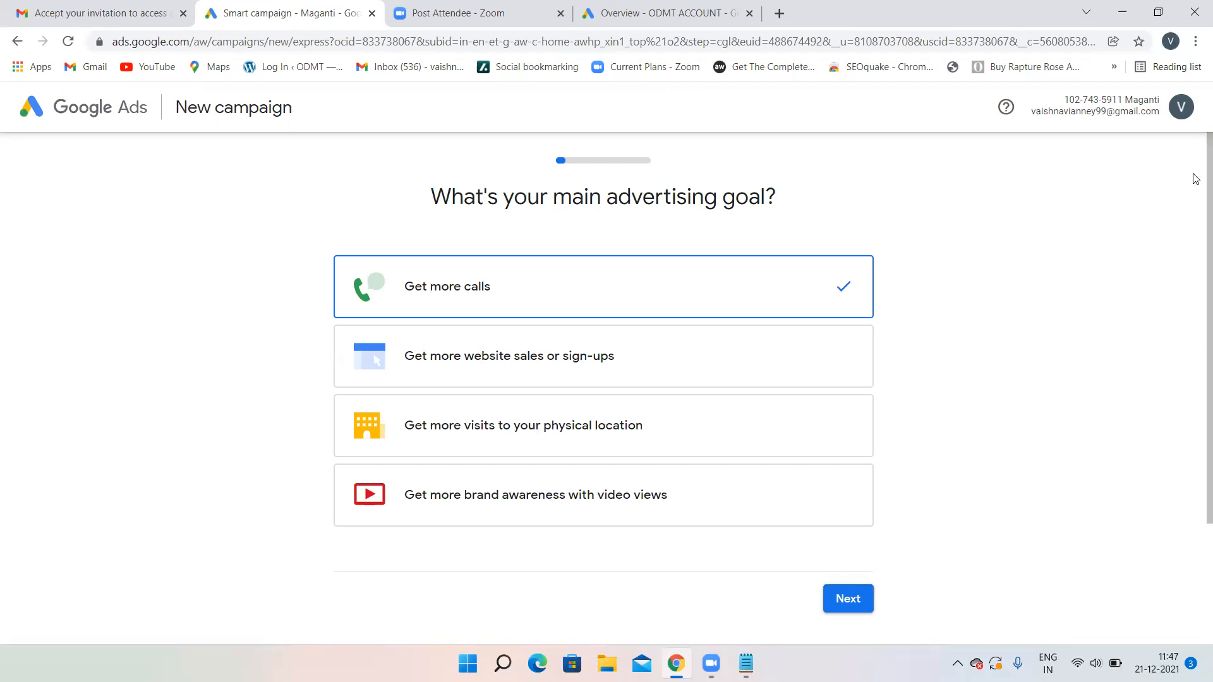
scroll(1196, 214, "down", 1)
scroll(1196, 190, "up", 1)
scroll(1051, 362, "down", 2)
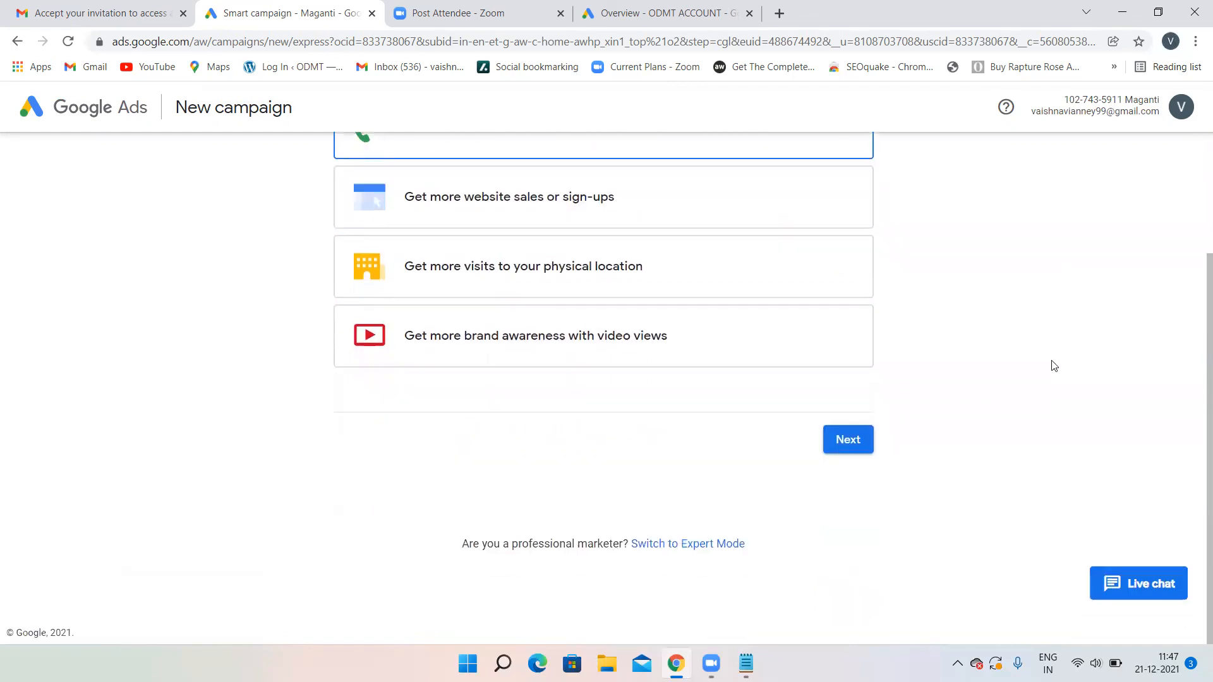
scroll(1051, 362, "up", 1)
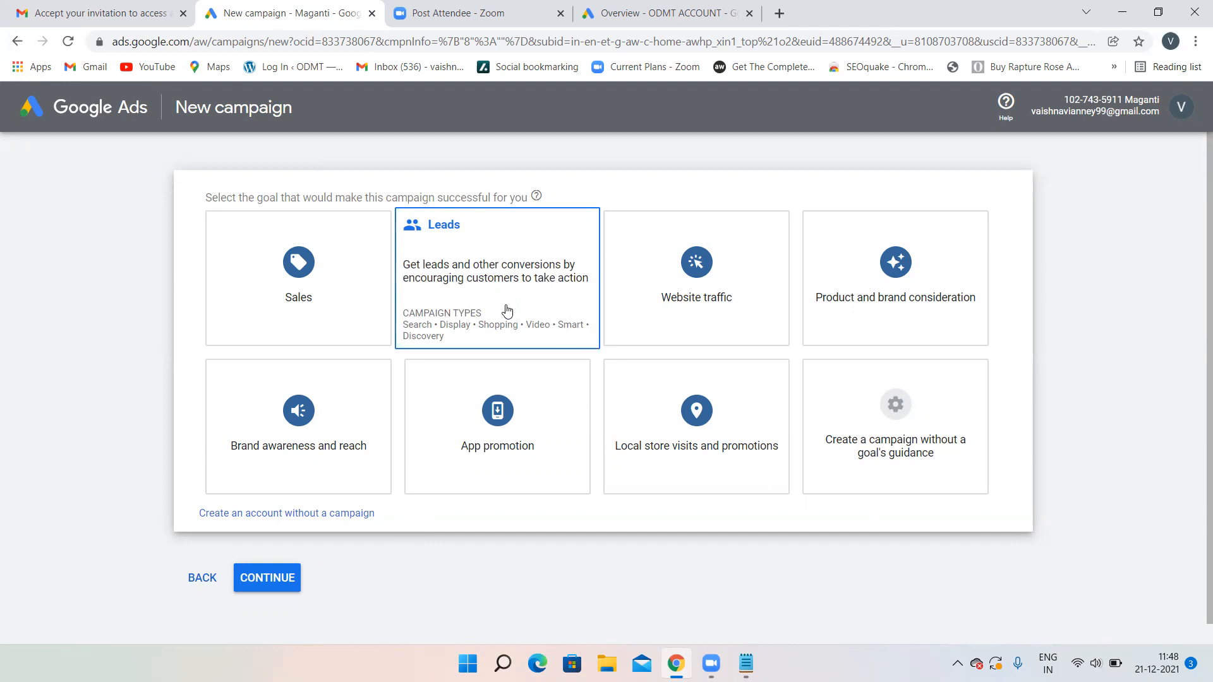
- Create the account without a campaign, confirming India billing, India Time and Indian Rupee currency
left_click(284, 514)
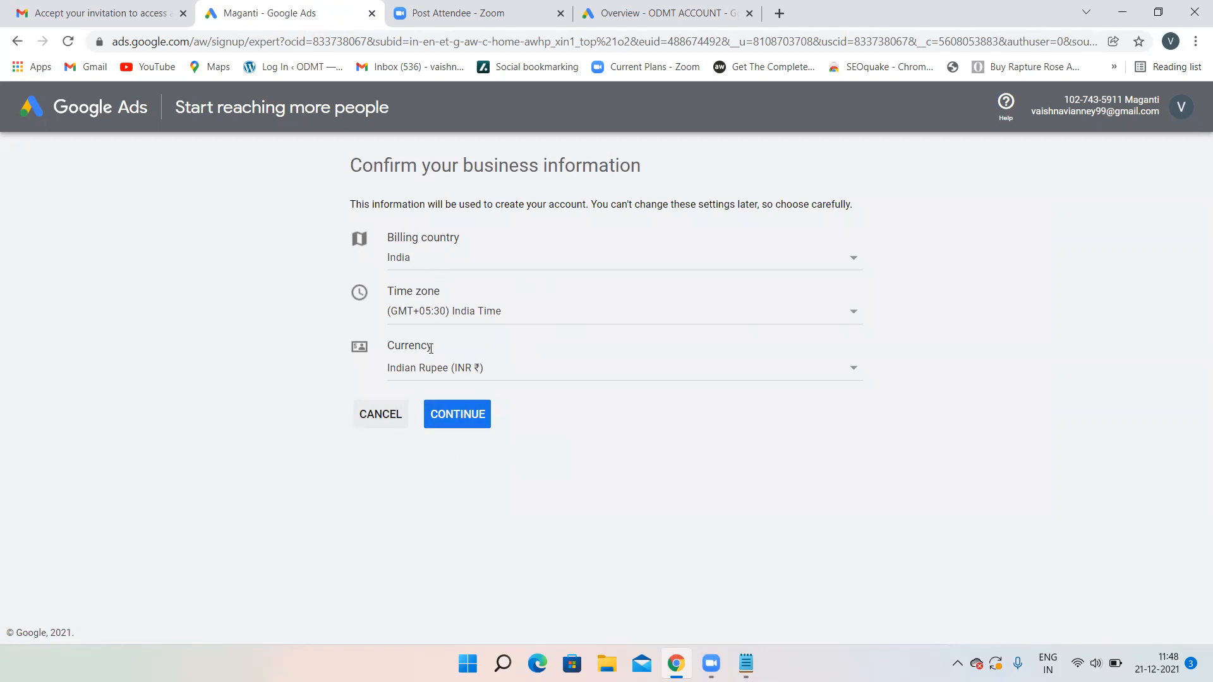
left_click(464, 422)
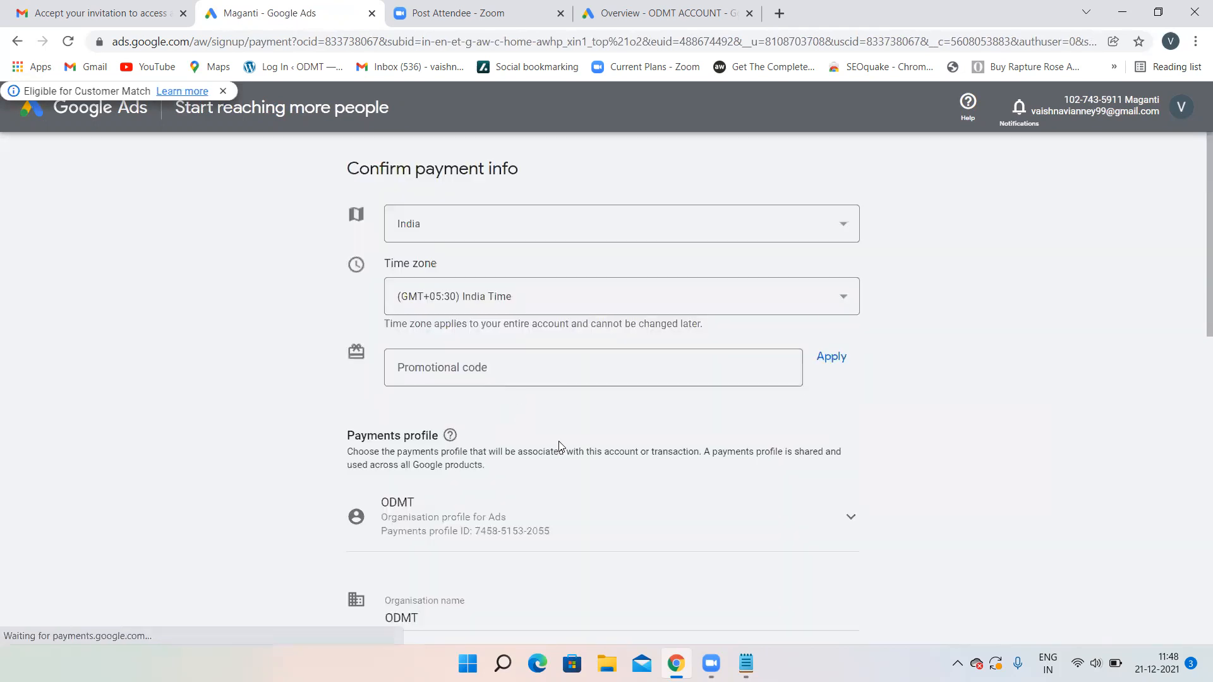
- Review the Confirm payment info requirements, then return to the All campaigns overview via the logo
scroll(558, 439, "down", 6)
scroll(558, 439, "up", 7)
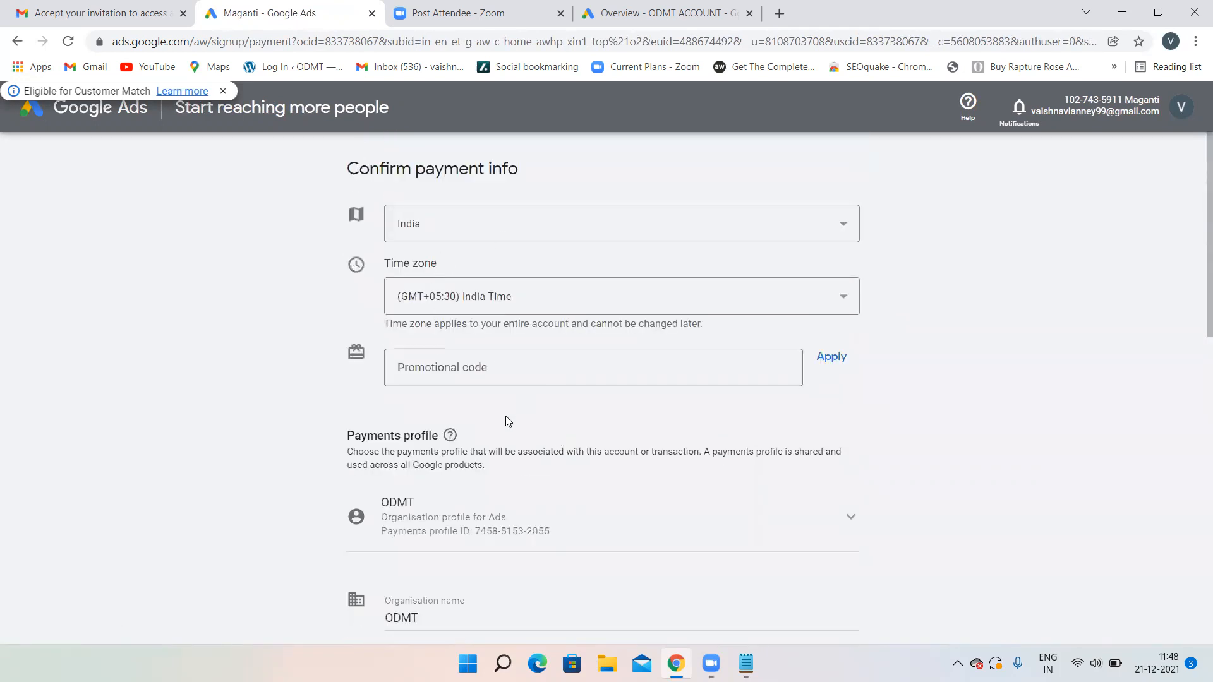
scroll(505, 417, "down", 12)
scroll(505, 419, "up", 7)
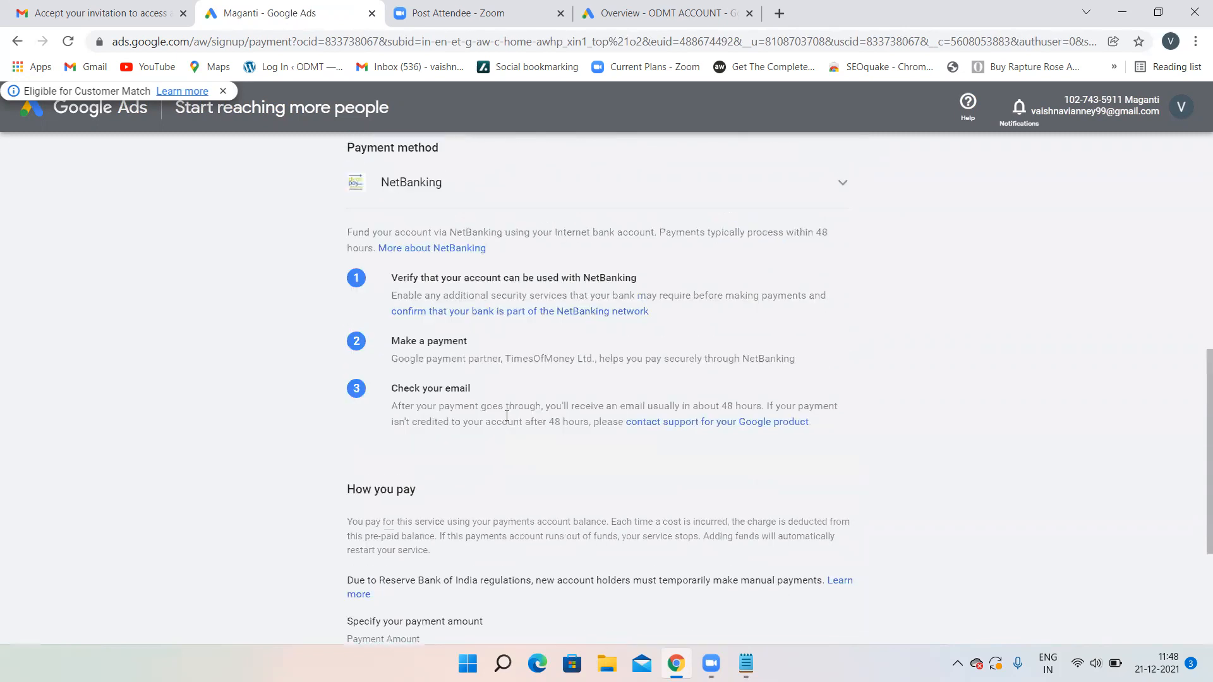
scroll(506, 415, "down", 5)
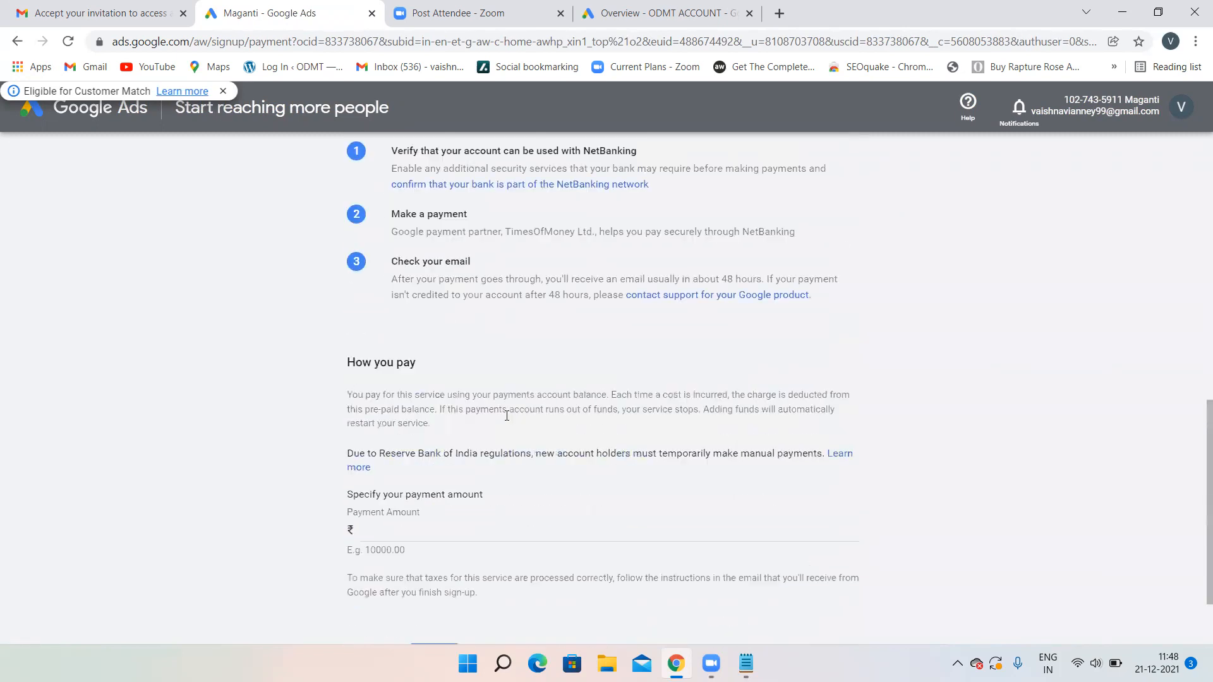
scroll(505, 414, "up", 10)
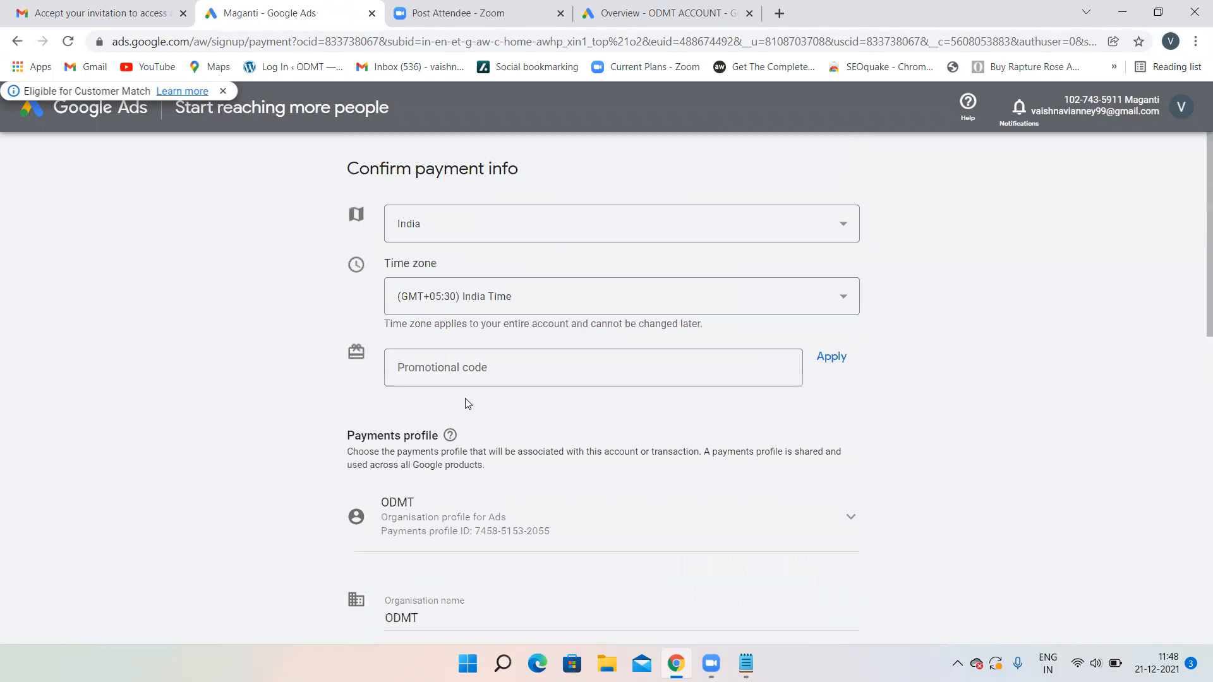
left_click(98, 113)
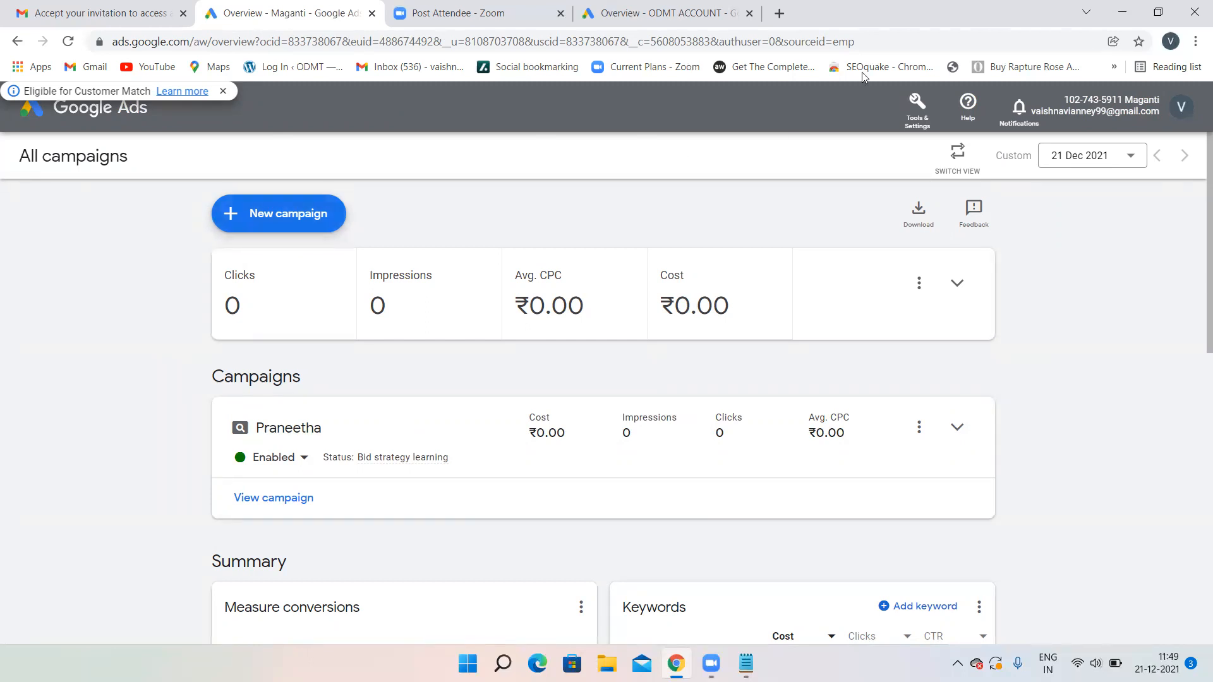
- Glance at Tools & Settings, then use Switch View for the detailed overview with the chart
left_click(917, 107)
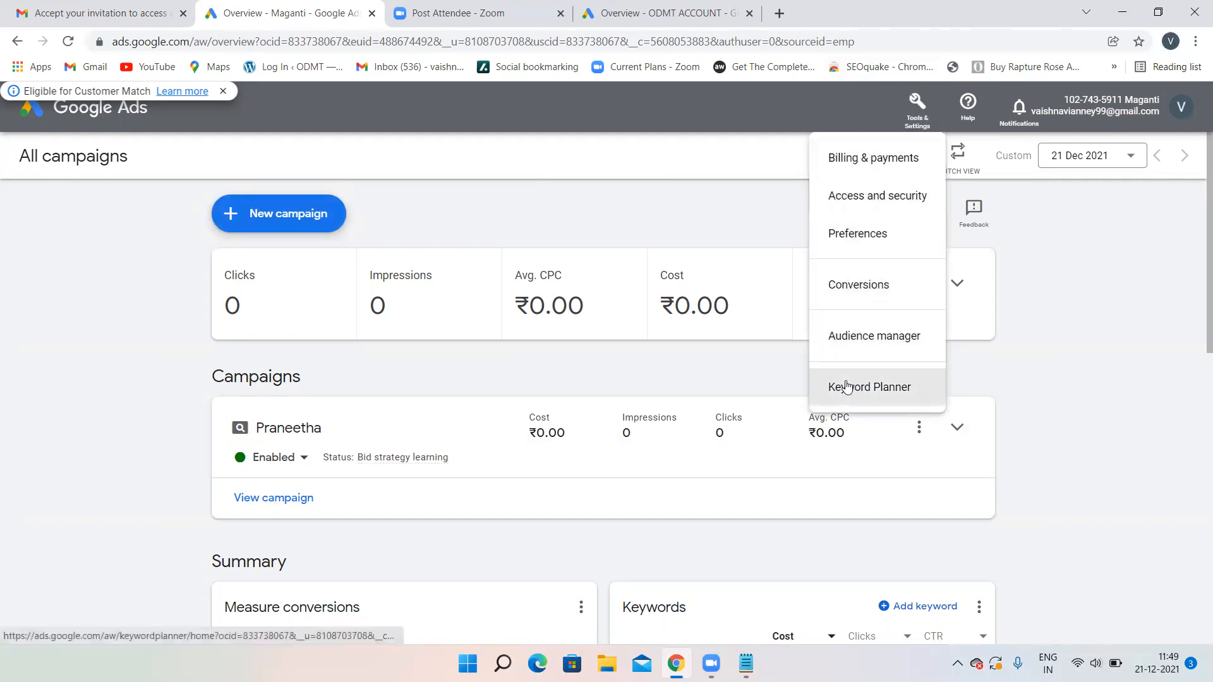
left_click(599, 218)
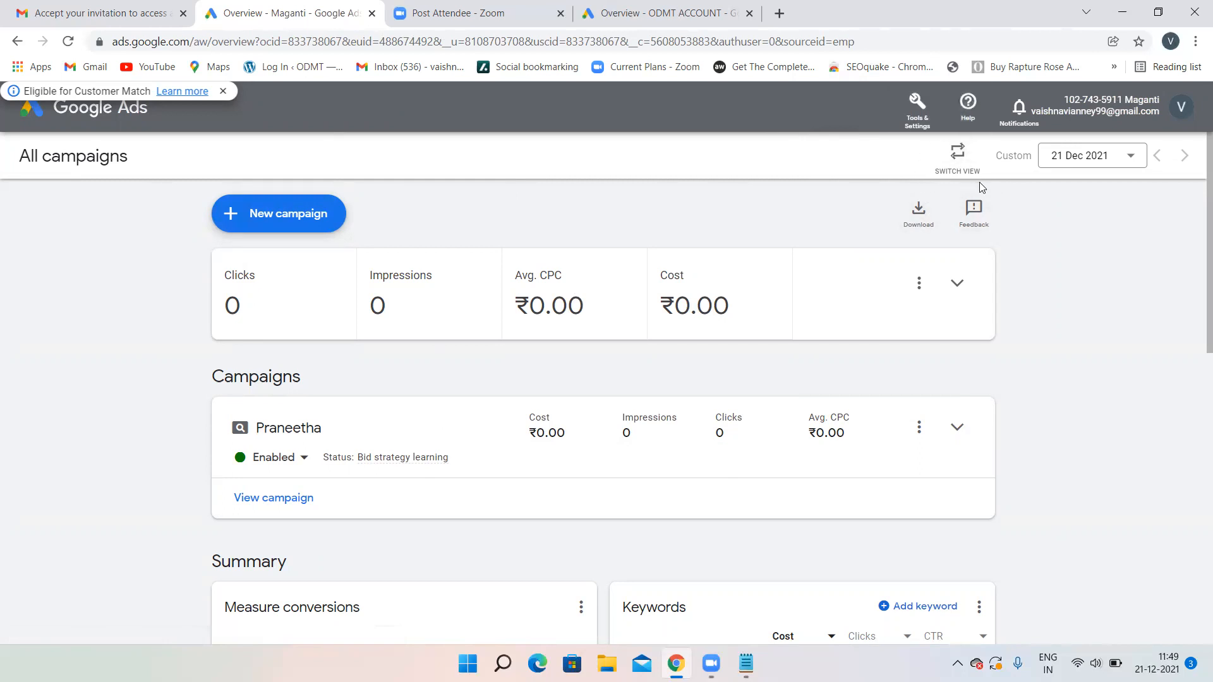
left_click(958, 157)
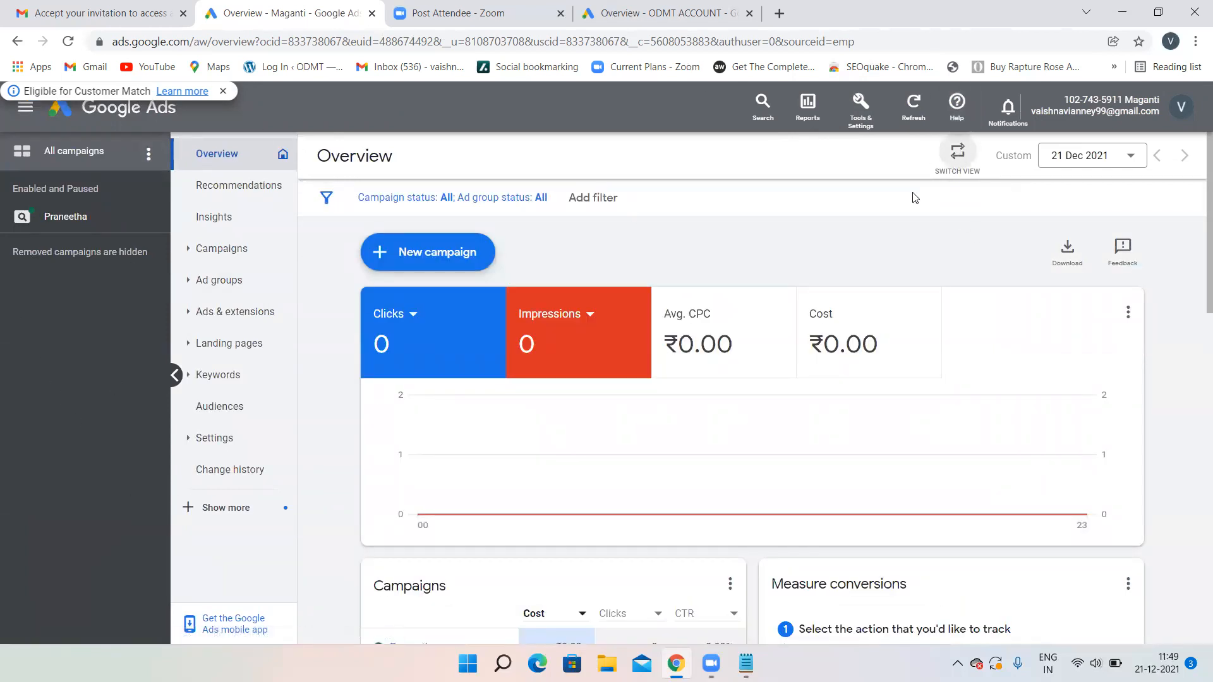
scroll(915, 198, "down", 1)
scroll(916, 198, "up", 1)
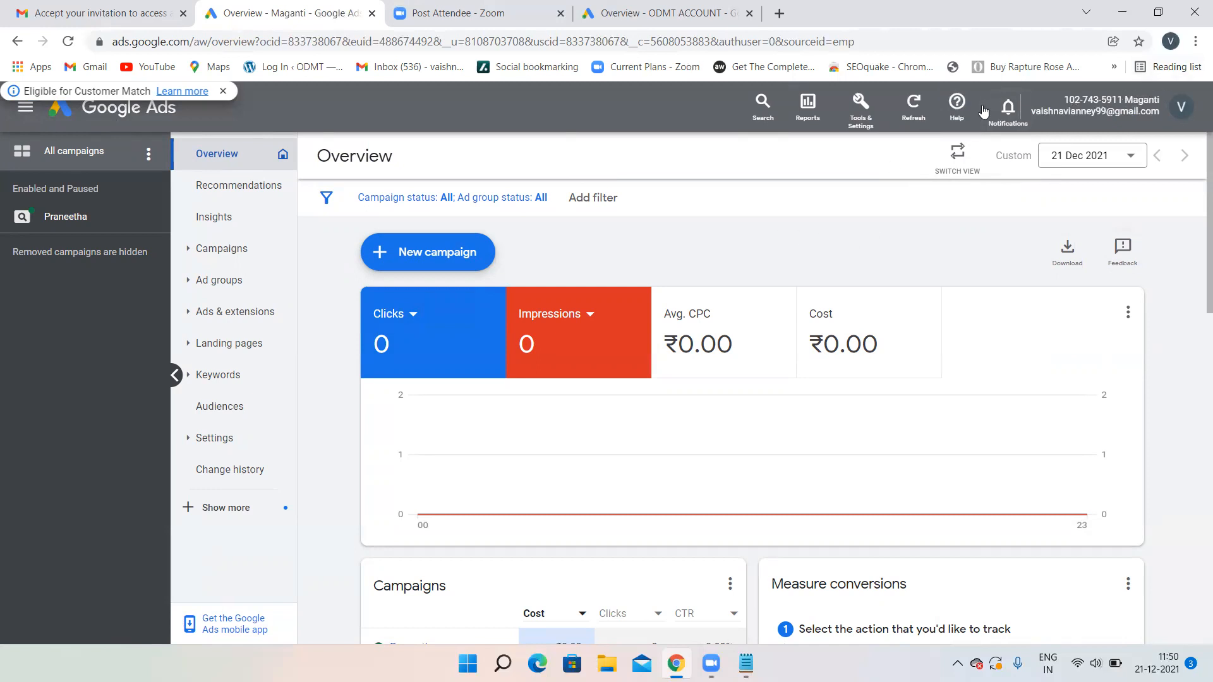
left_click(859, 121)
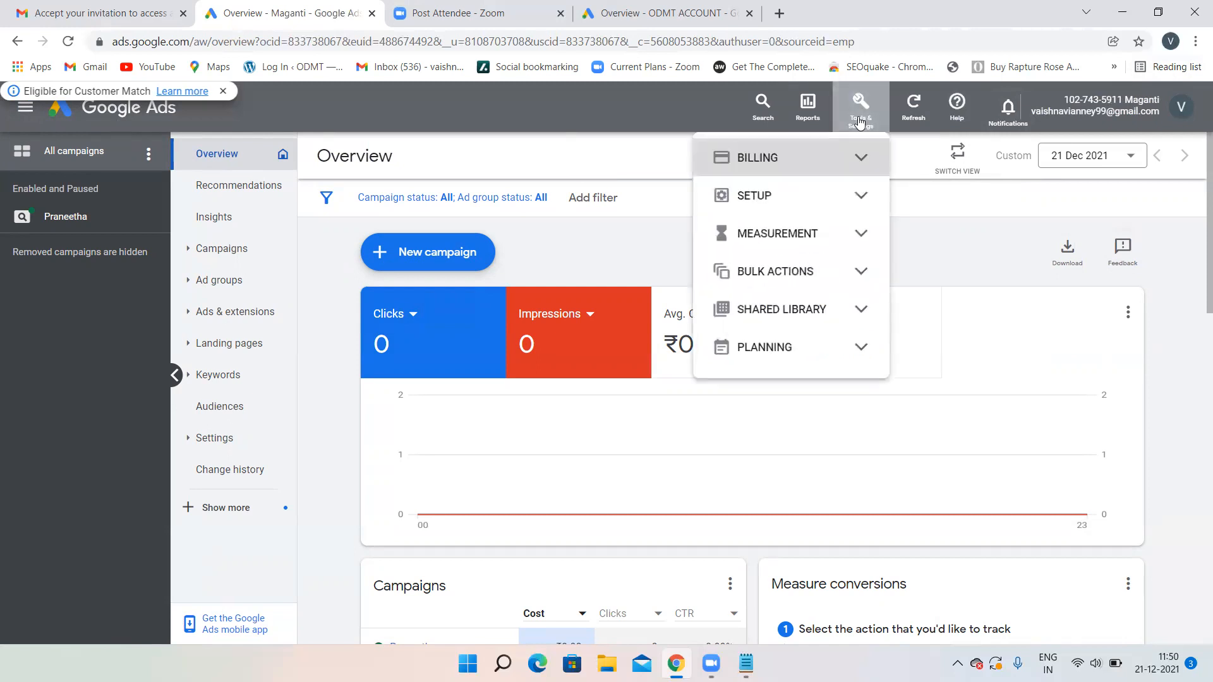
left_click(619, 244)
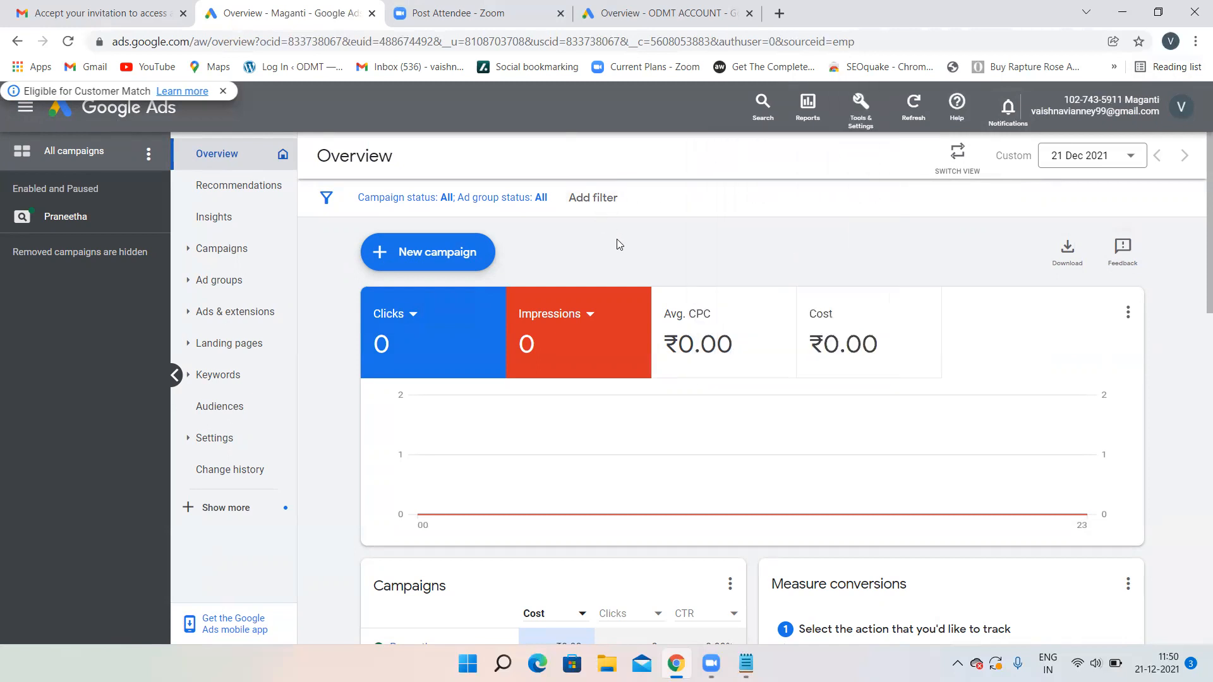
left_click(860, 108)
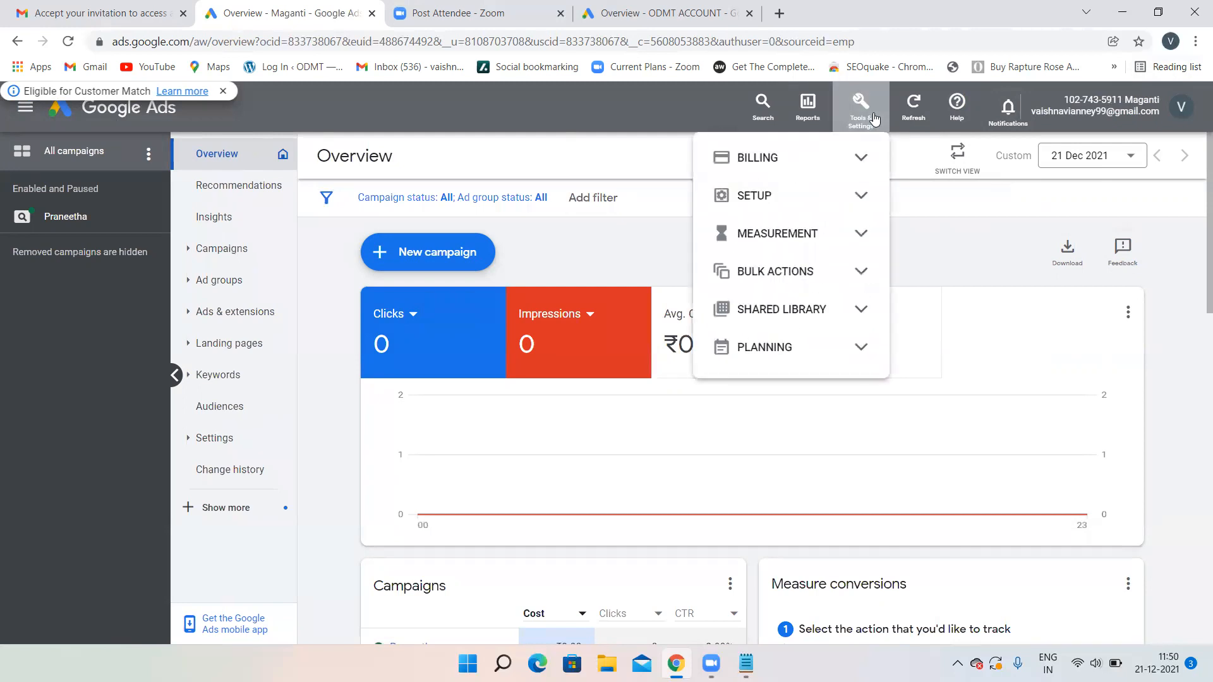
left_click(674, 260)
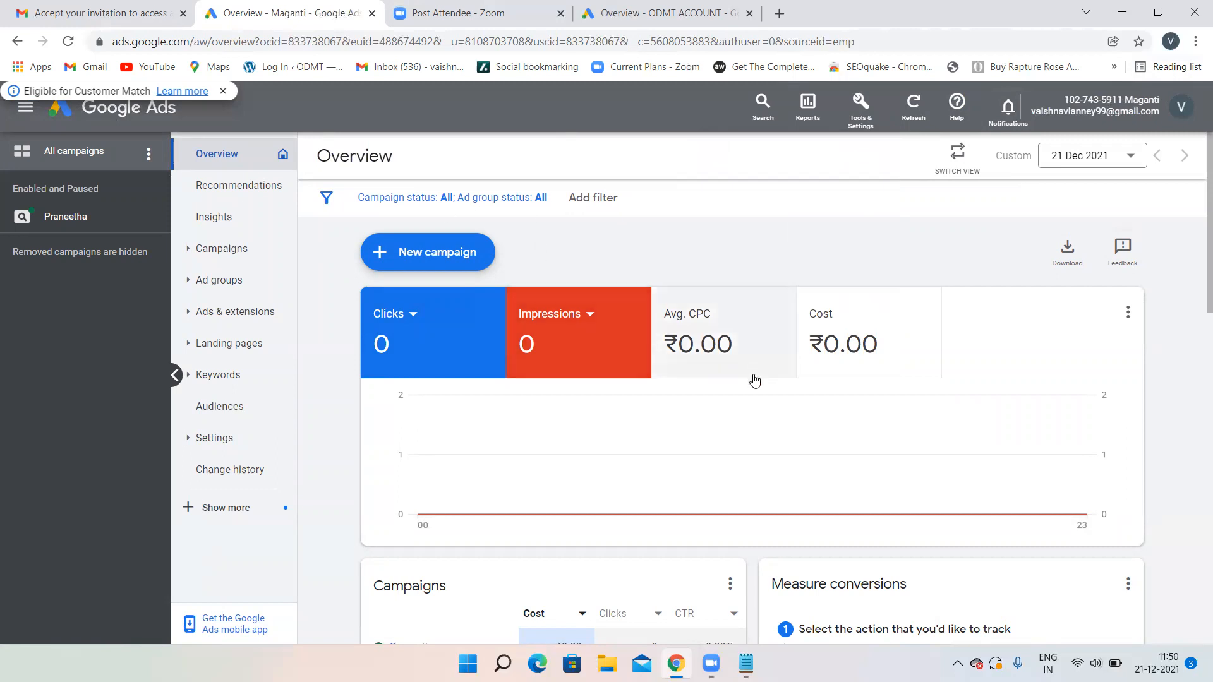
- In Notepad, write the note 'google ads and google ads express' followed by 'switch to expert mode'
left_click(746, 663)
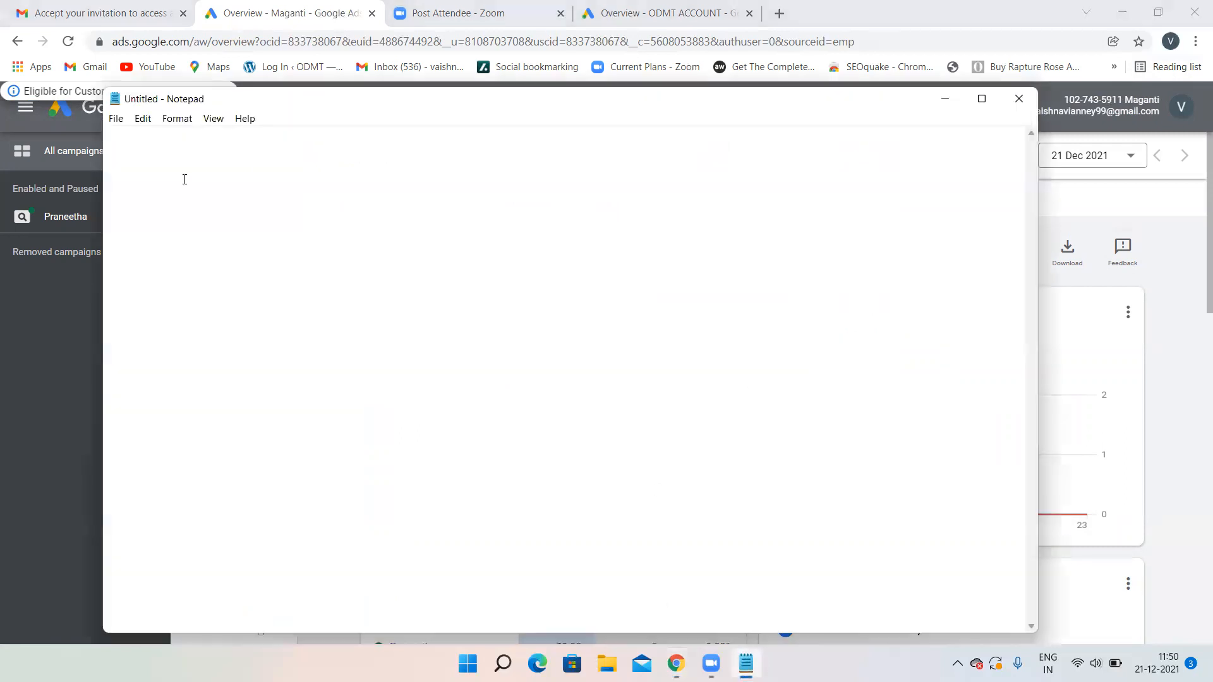
type("googlw")
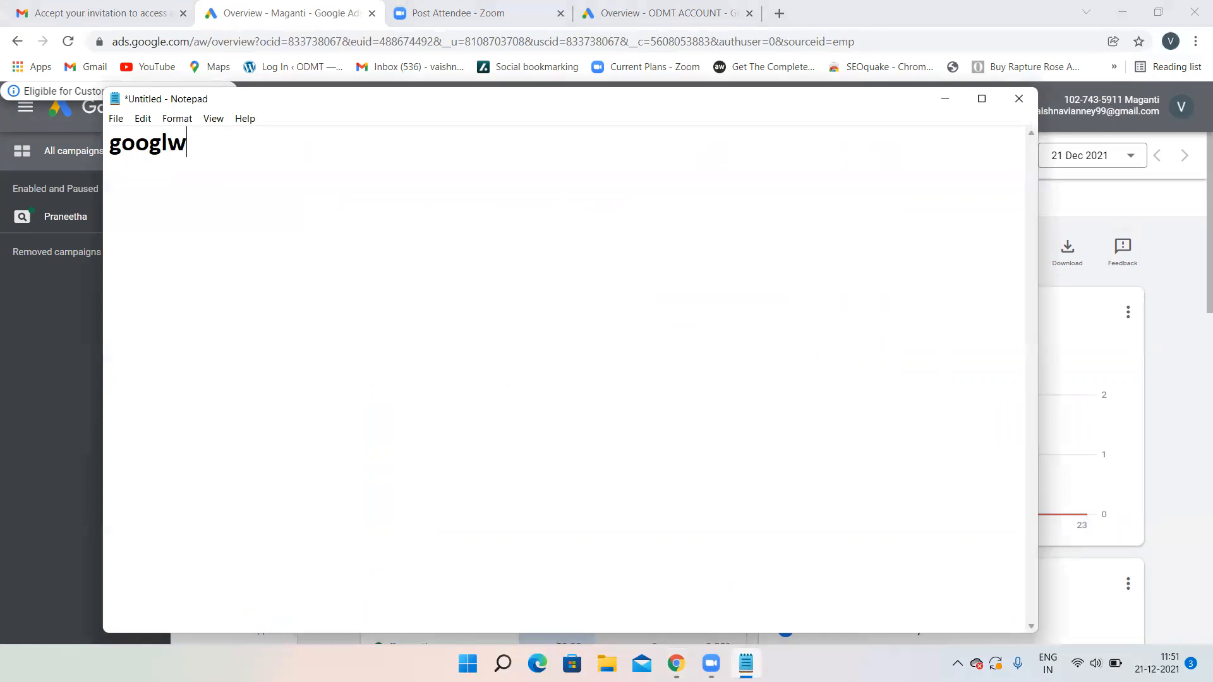
key("BackSpace")
type("e ads and ")
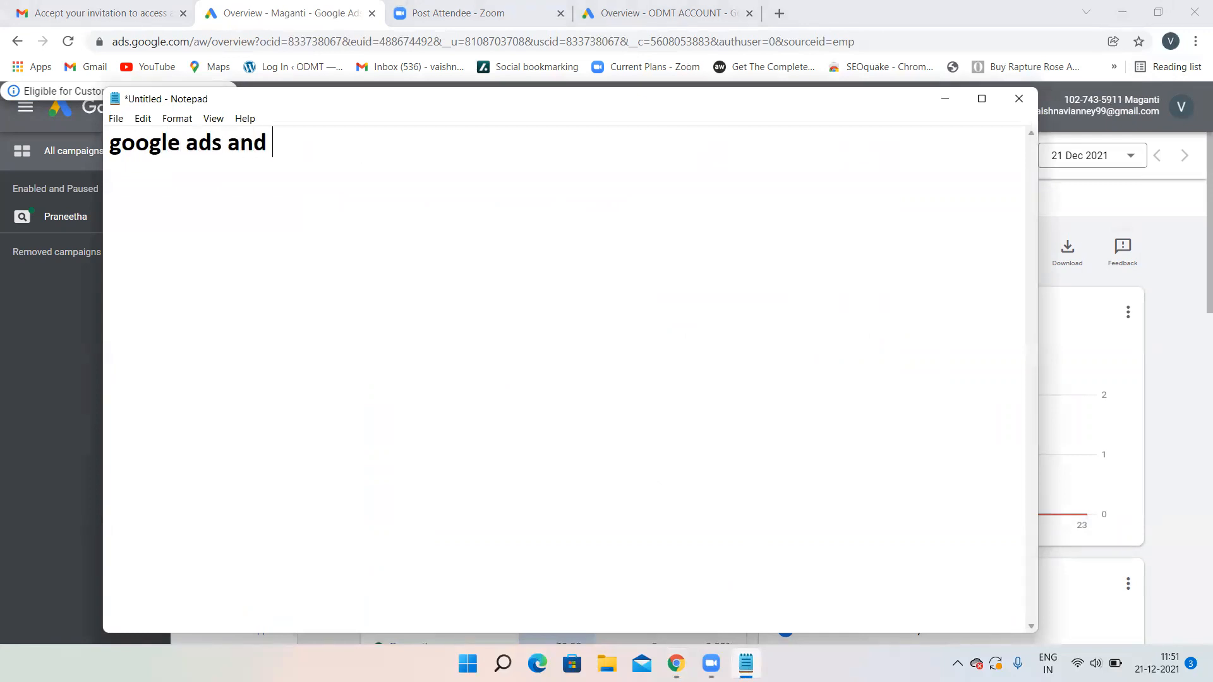
type("google ads ")
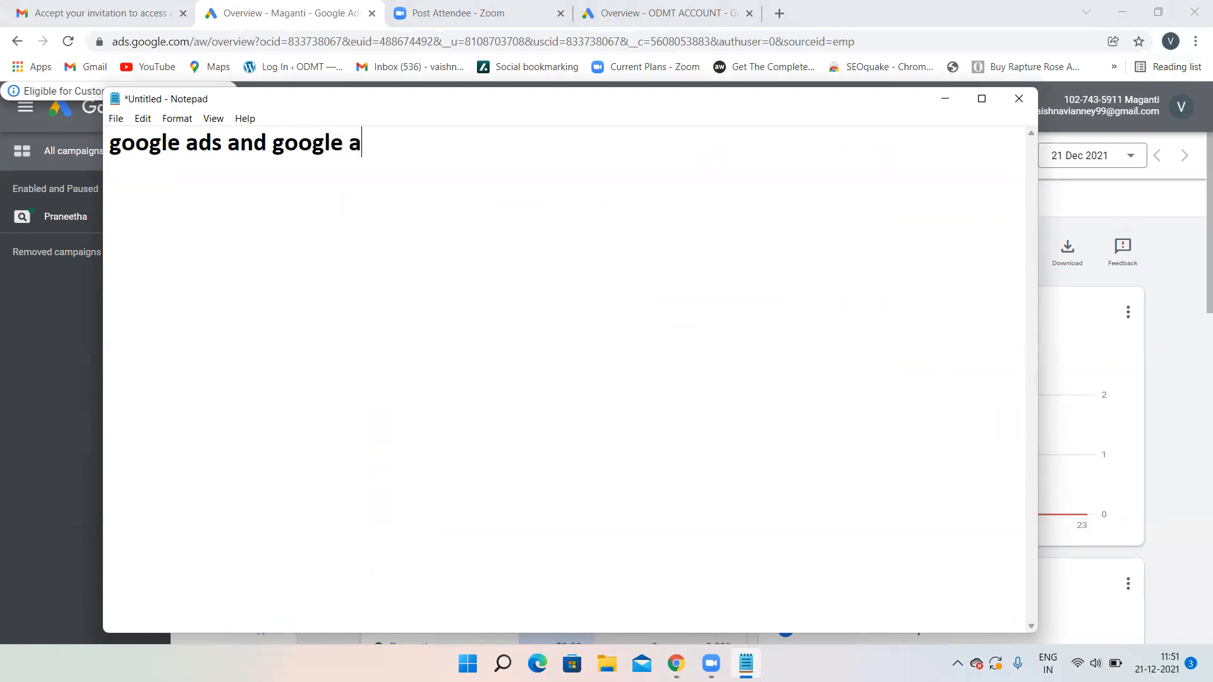
type("express")
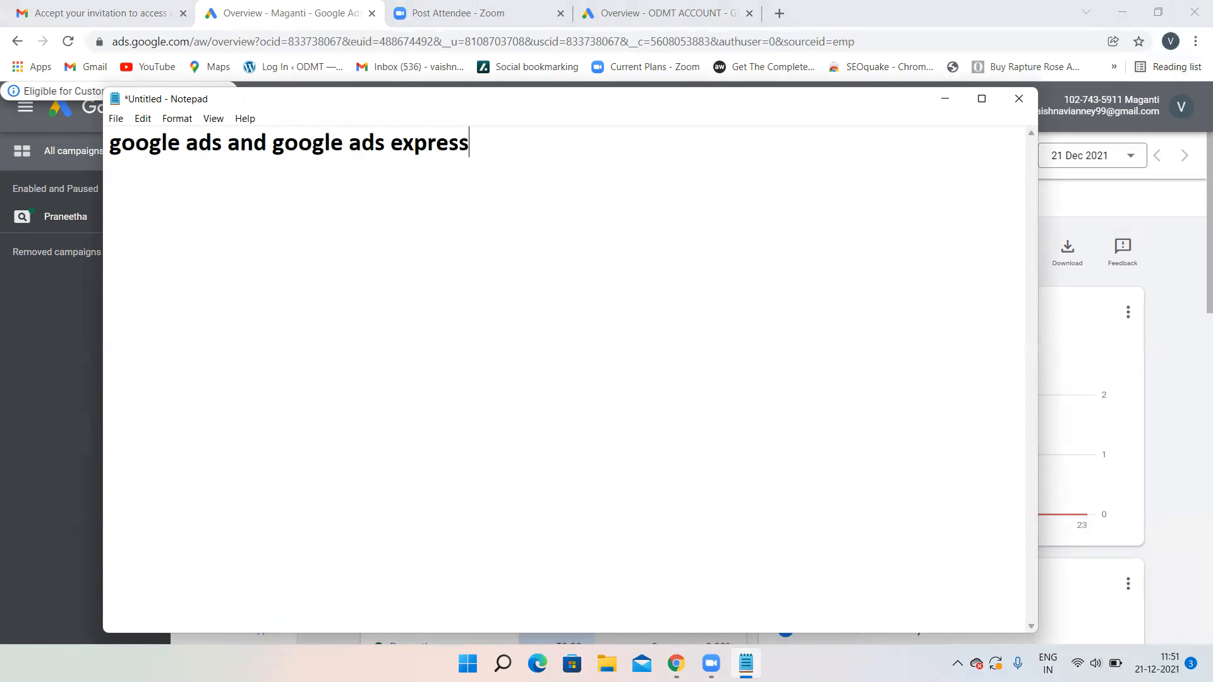
left_click_drag(272, 143, 488, 149)
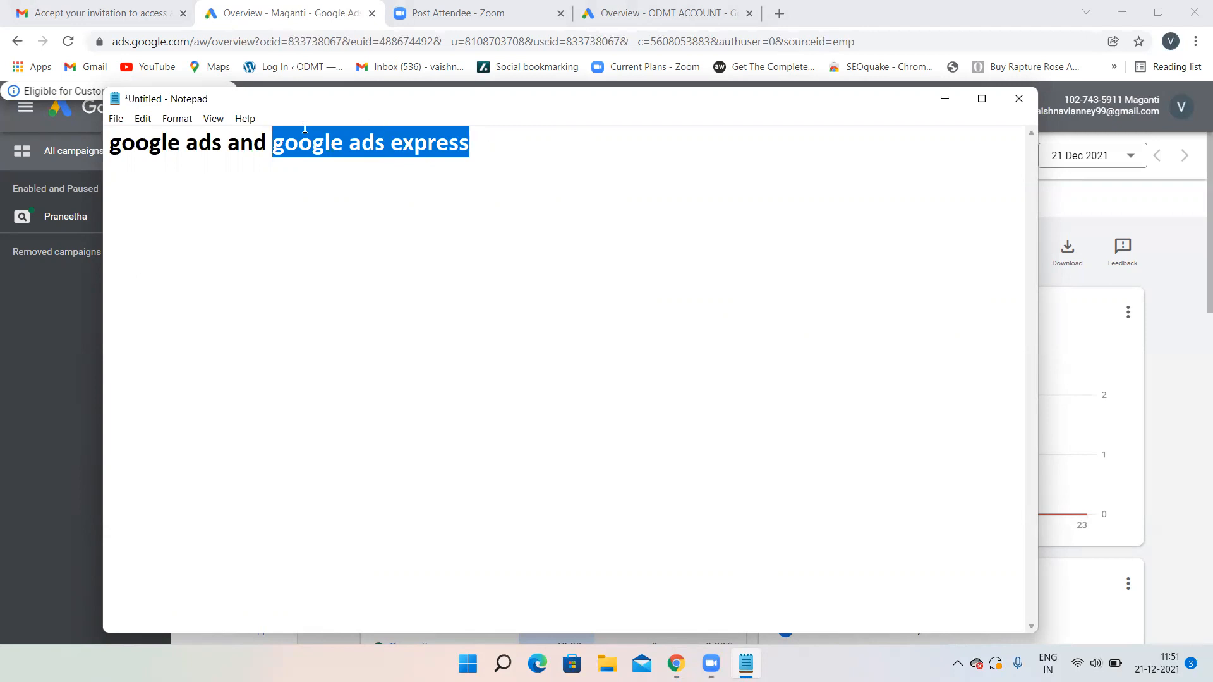
left_click(228, 143)
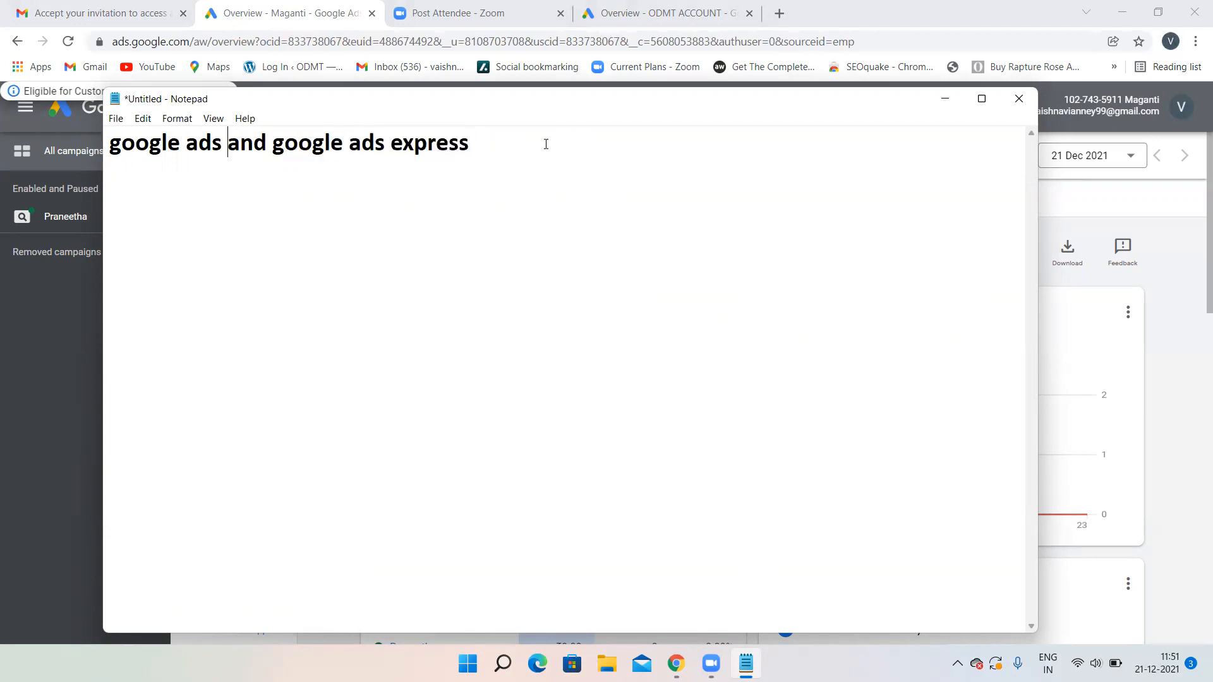
left_click_drag(520, 145, 228, 151)
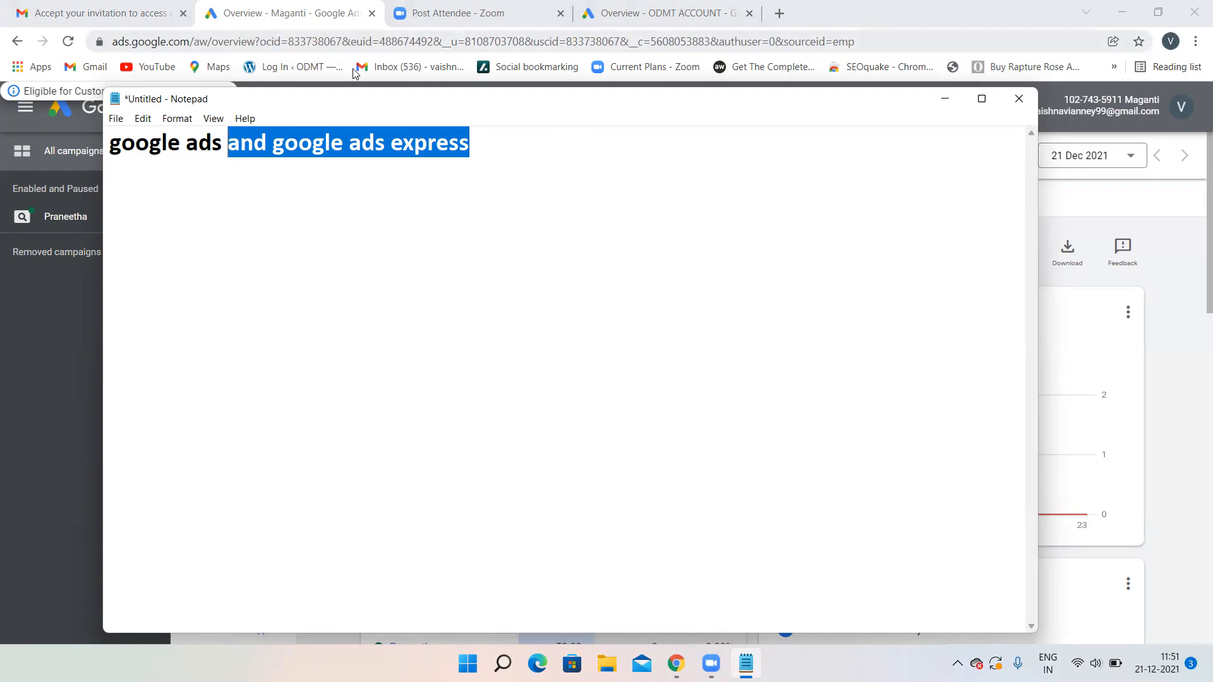
left_click(485, 153)
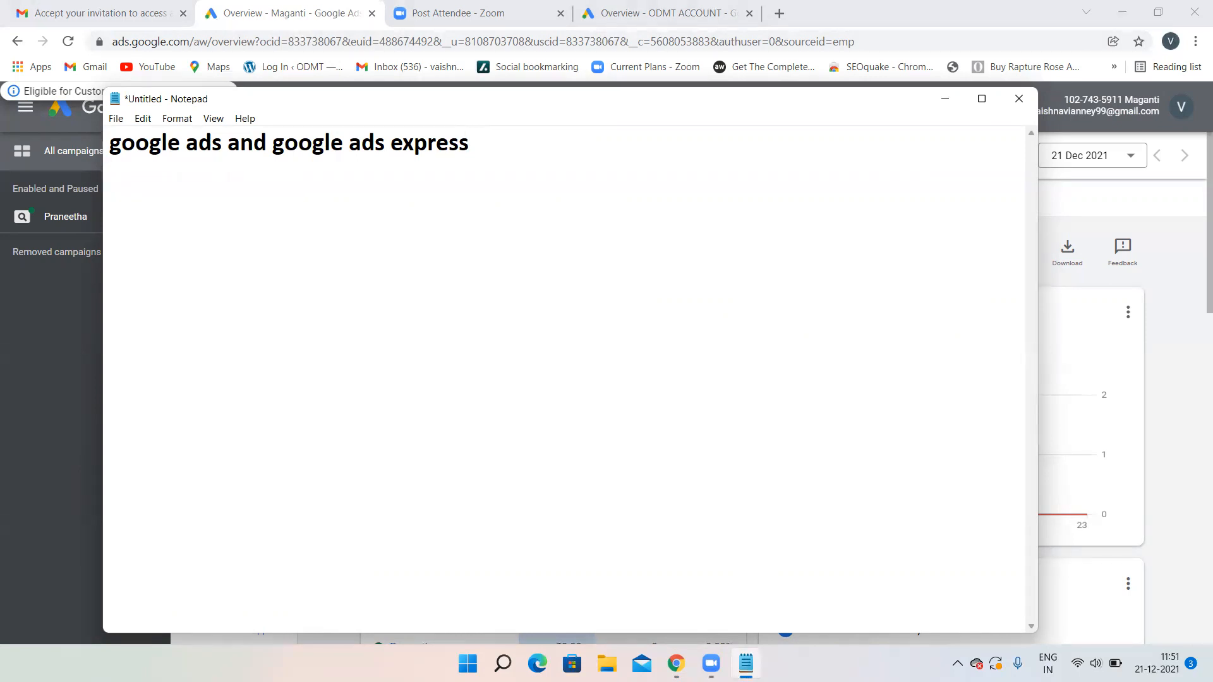
type("switch to expert mode")
key("Return")
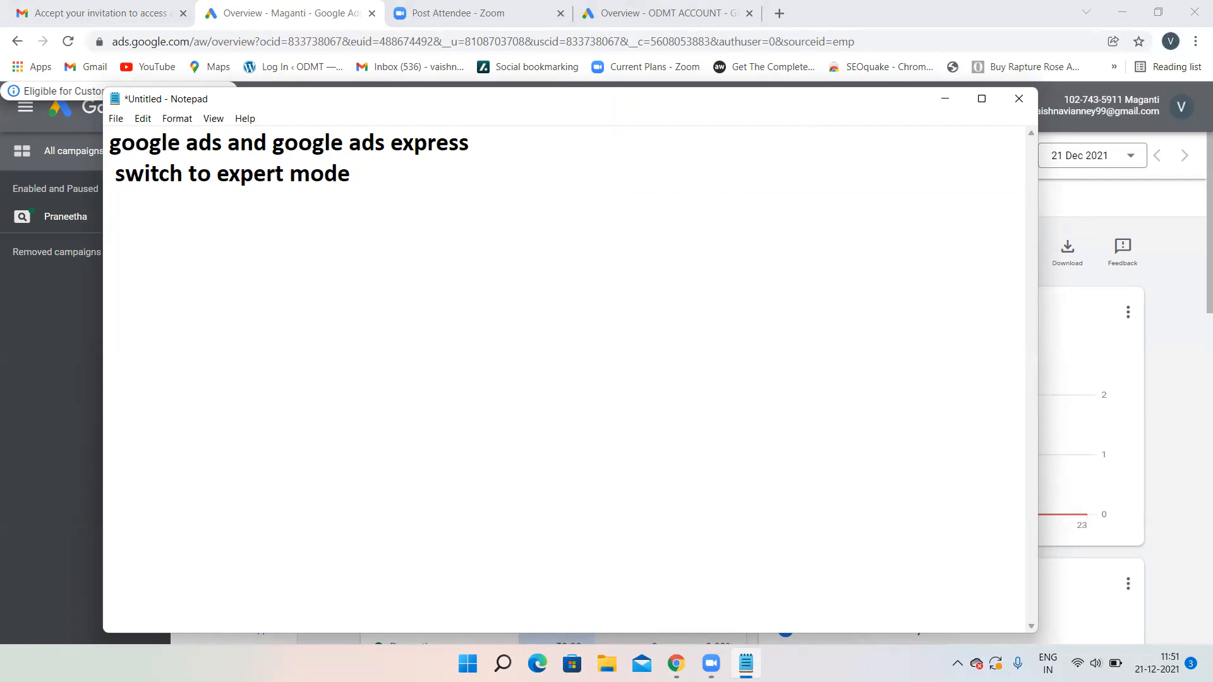
- Add the notes 'search - CPC - cost per click' and 'PPC - pay per click', then minimise Notepad
type("search - C")
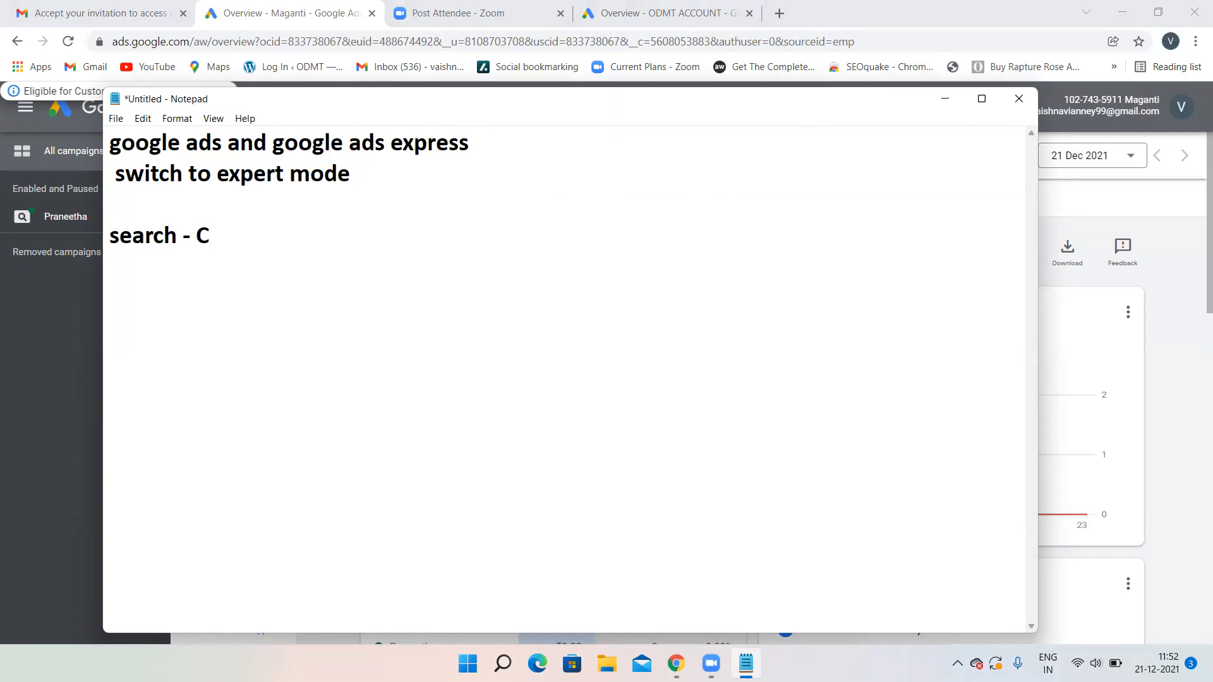
type("PC - cost per click")
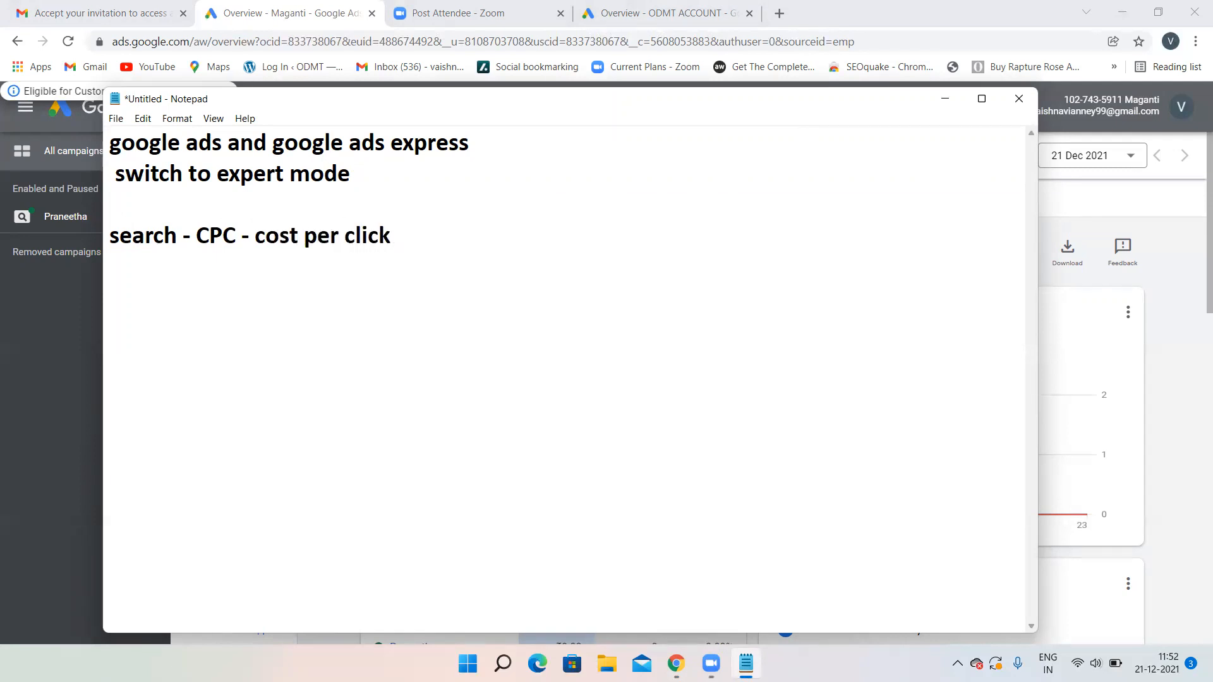
key("Return")
type("PPC - pay per click")
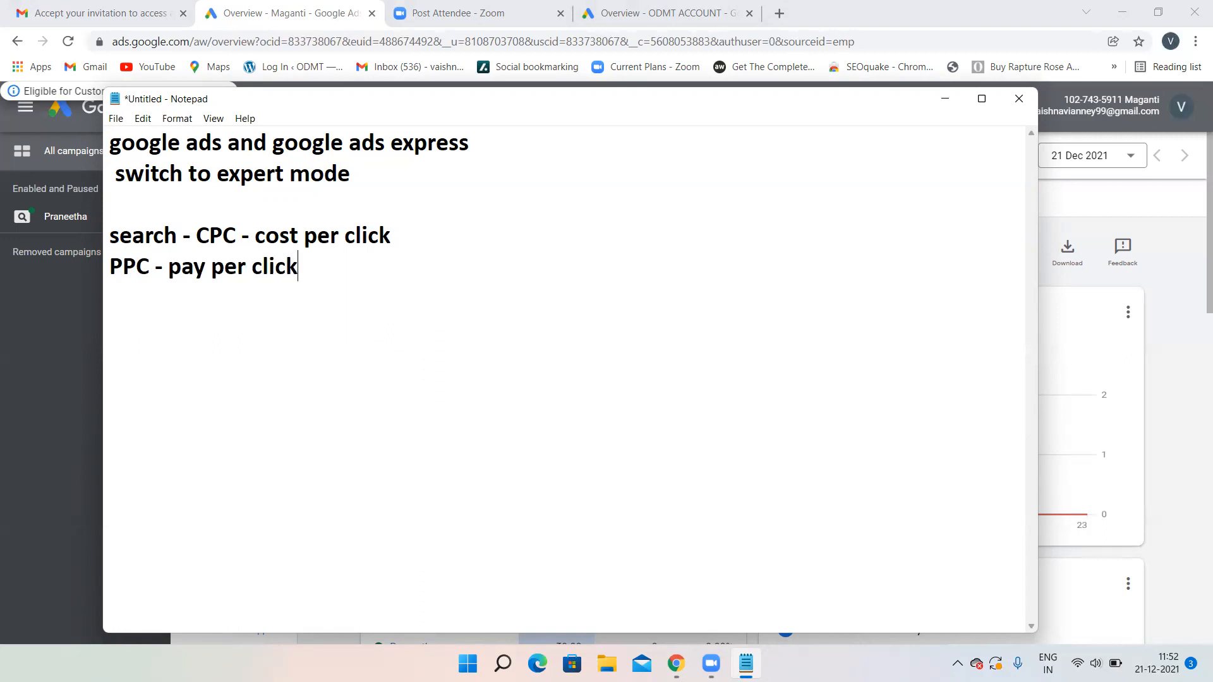
key("Return")
left_click(946, 100)
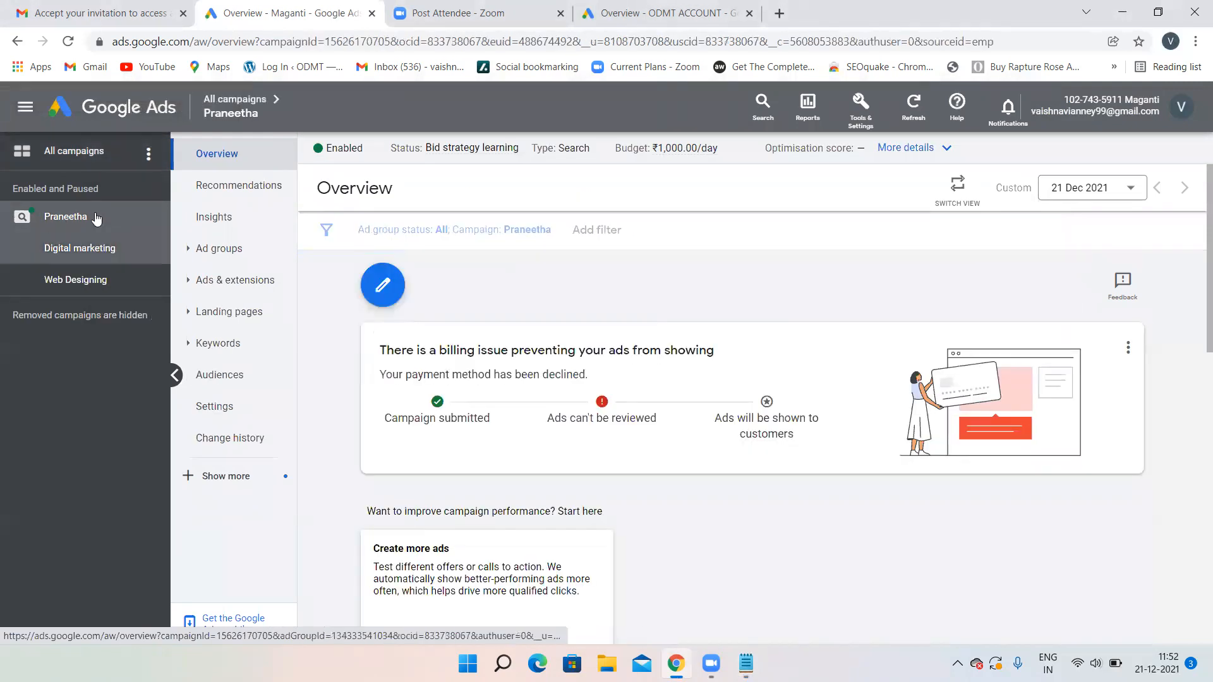
- Leave the single campaign's overview for the account-level All campaigns overview in the sidebar
scroll(346, 364, "down", 2)
scroll(346, 364, "up", 2)
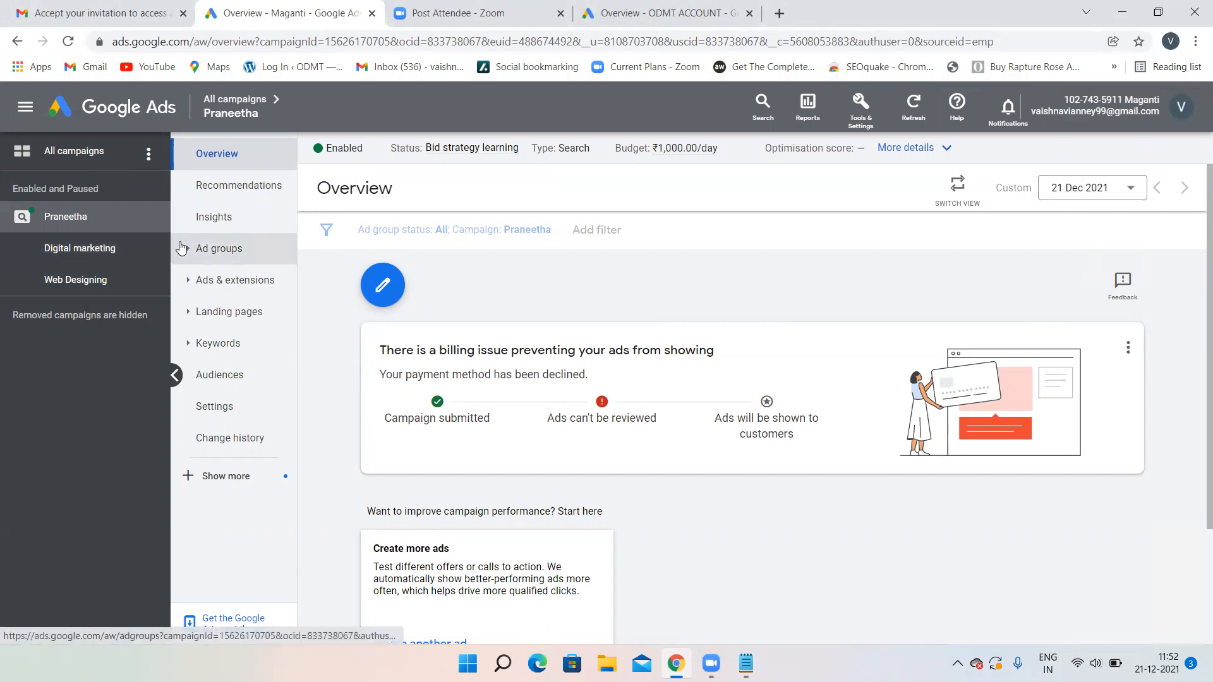
left_click(98, 148)
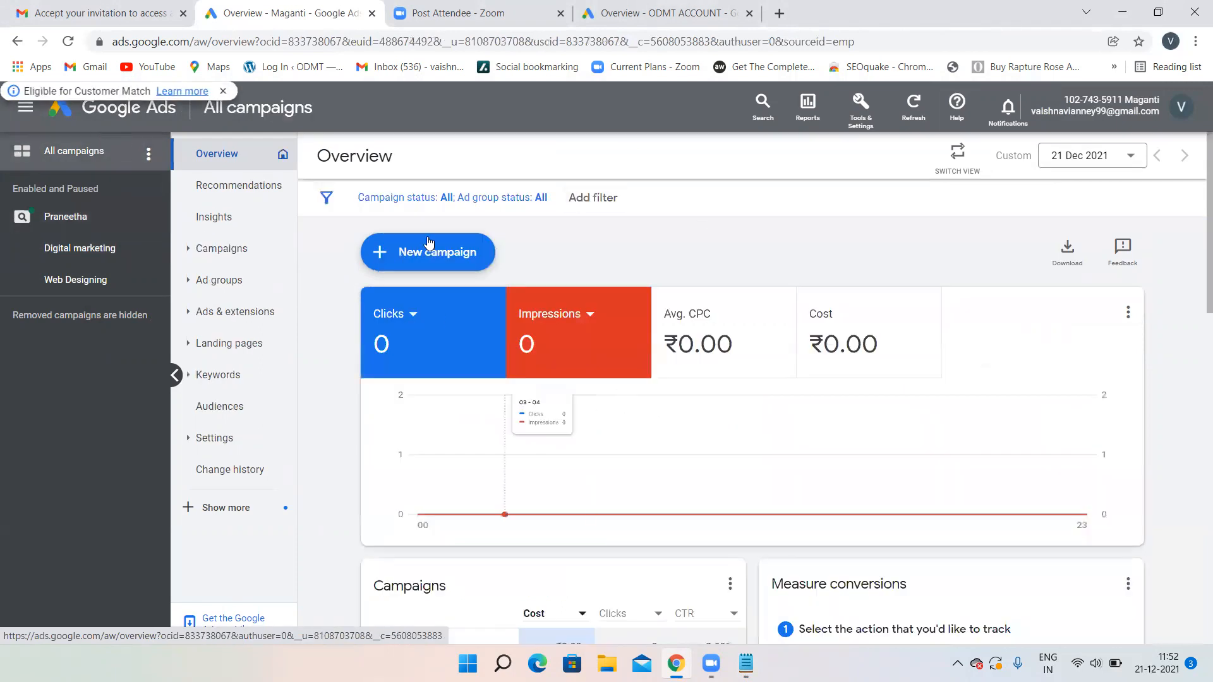
- Start a '+ New campaign' with 'Create a campaign without a goal's guidance' and the Search card
left_click(392, 247)
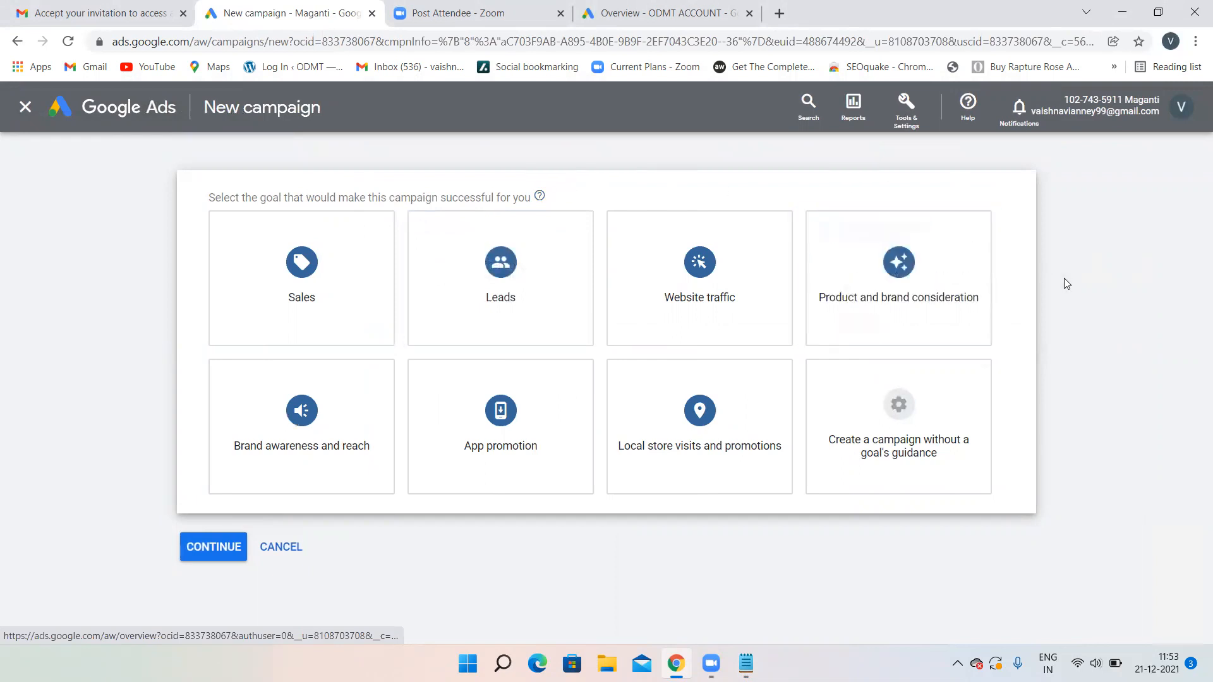
left_click(891, 423)
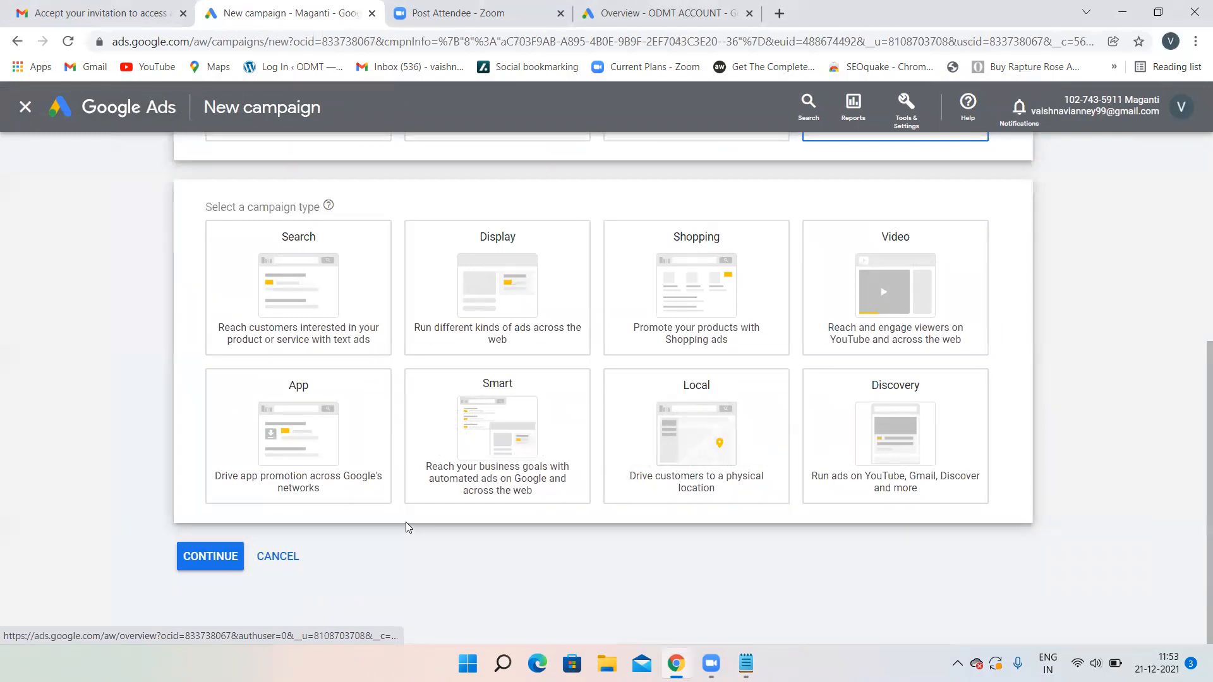
left_click(357, 256)
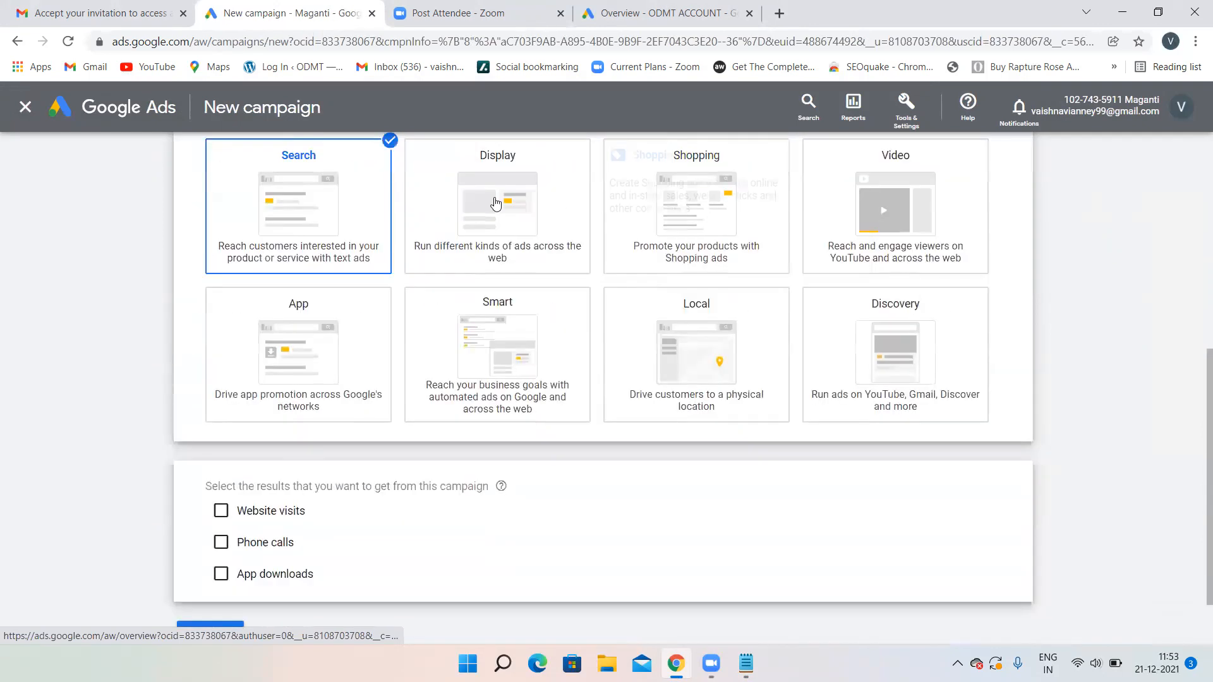
scroll(447, 433, "down", 1)
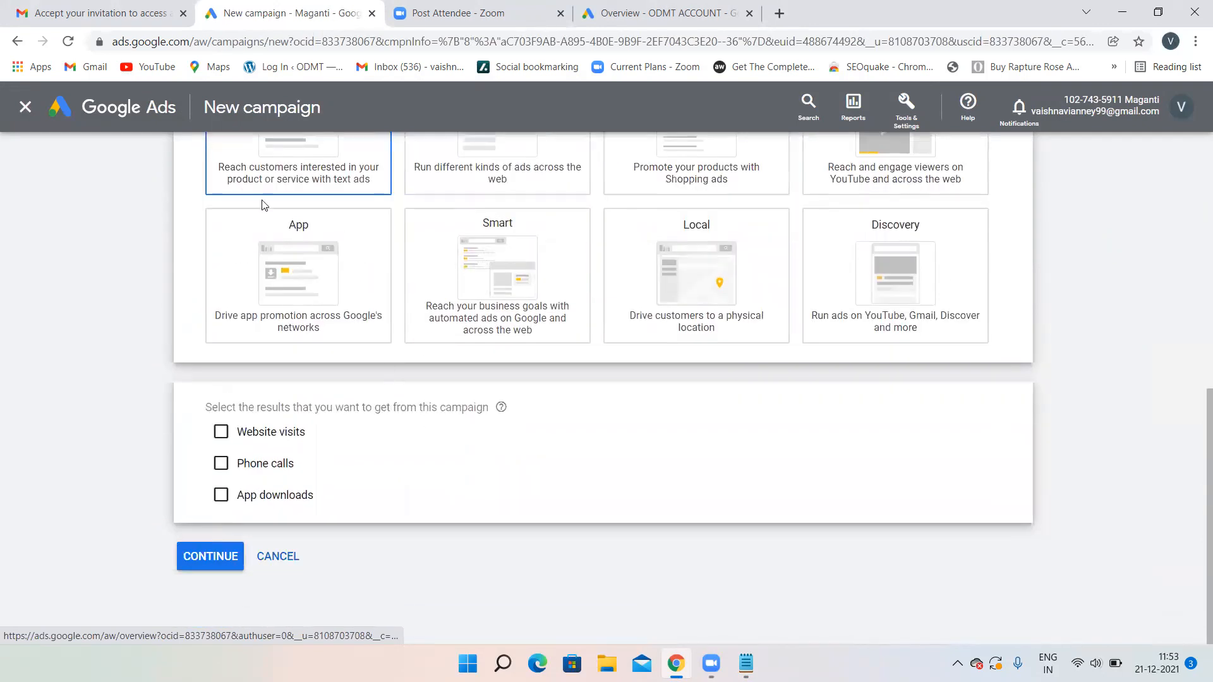
- Continue to the campaign settings and rename the campaign from 'Search-3' to 'Bangalore'
left_click(206, 559)
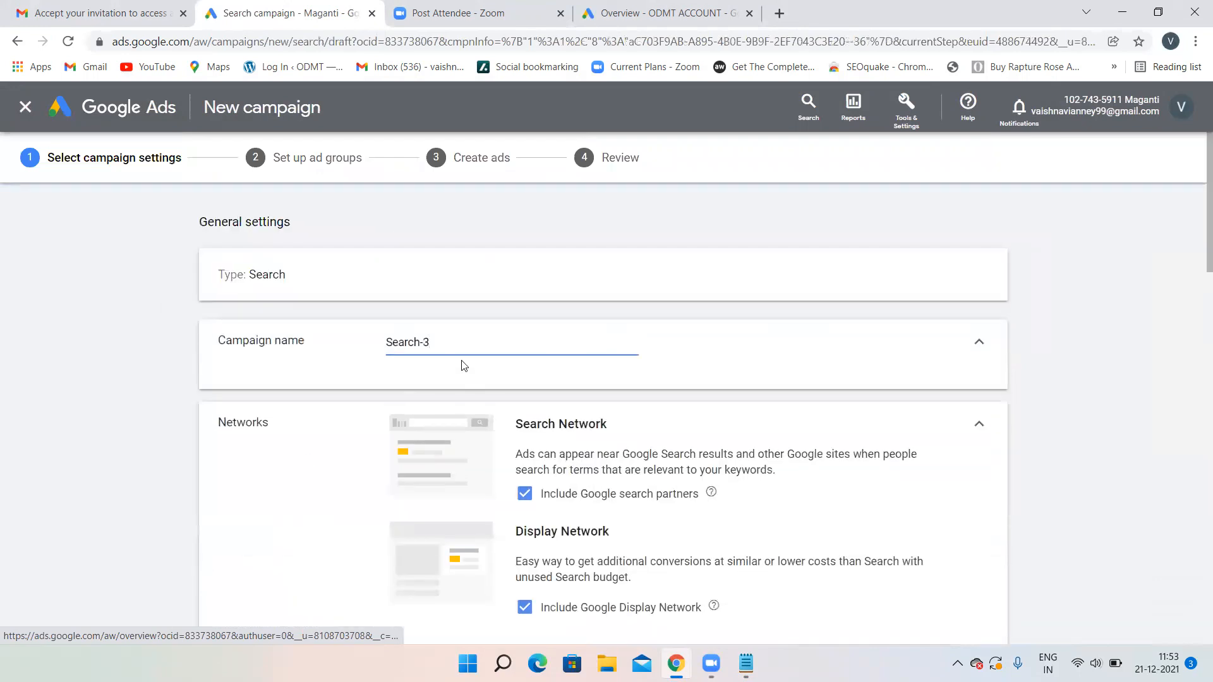
left_click_drag(446, 344, 321, 340)
key("BackSpace")
type("Hyderab")
key("BackSpace")
key("BackSpace")
key("BackSpace")
key("BackSpace")
key("BackSpace")
key("BackSpace")
type("Bana")
key("BackSpace")
type("galor")
key("BackSpace")
key("BackSpace")
key("BackSpace")
key("BackSpace")
key("BackSpace")
type("galore")
- Untick Google search partners and the Google Display Network for the campaign
scroll(546, 385, "down", 6)
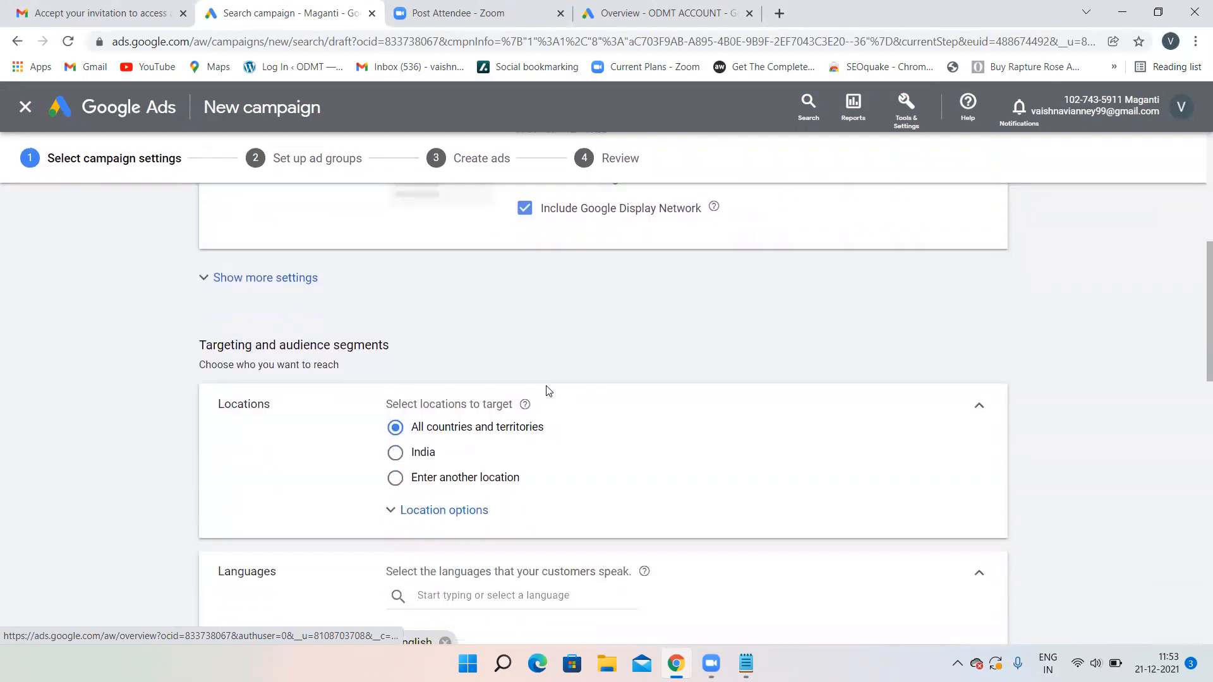
scroll(547, 389, "down", 1)
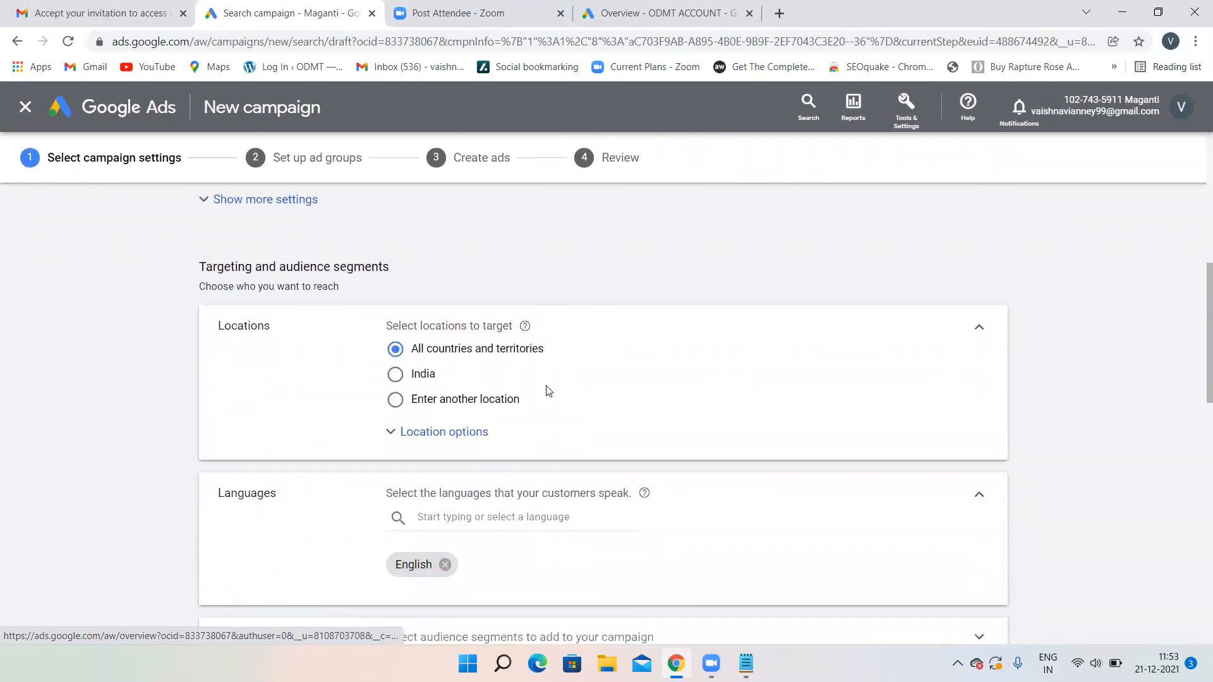
scroll(547, 386, "up", 5)
scroll(547, 387, "up", 1)
left_click(524, 336)
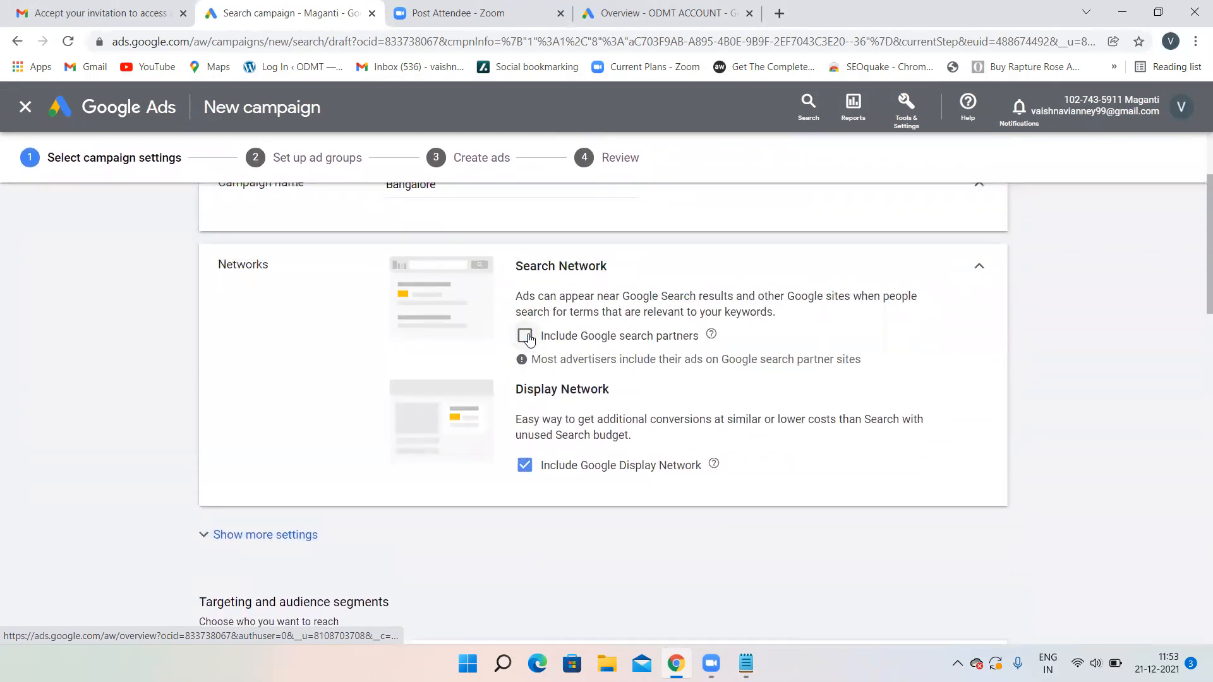
left_click(524, 464)
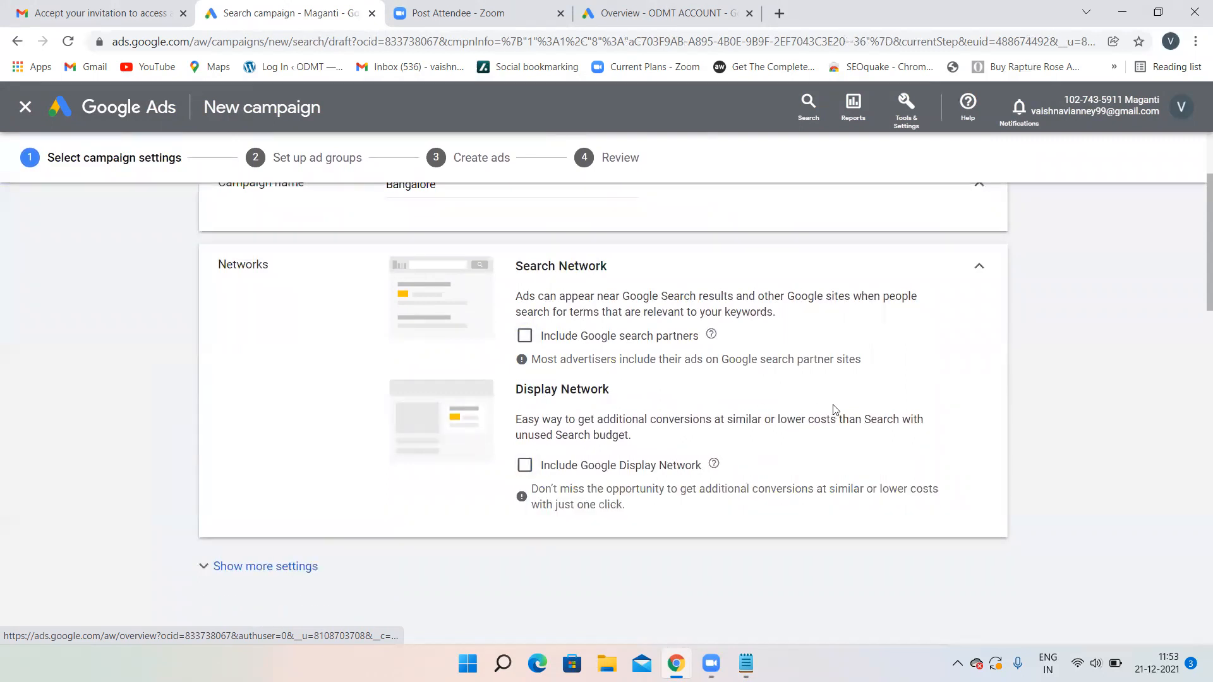
scroll(833, 405, "down", 1)
scroll(834, 404, "down", 1)
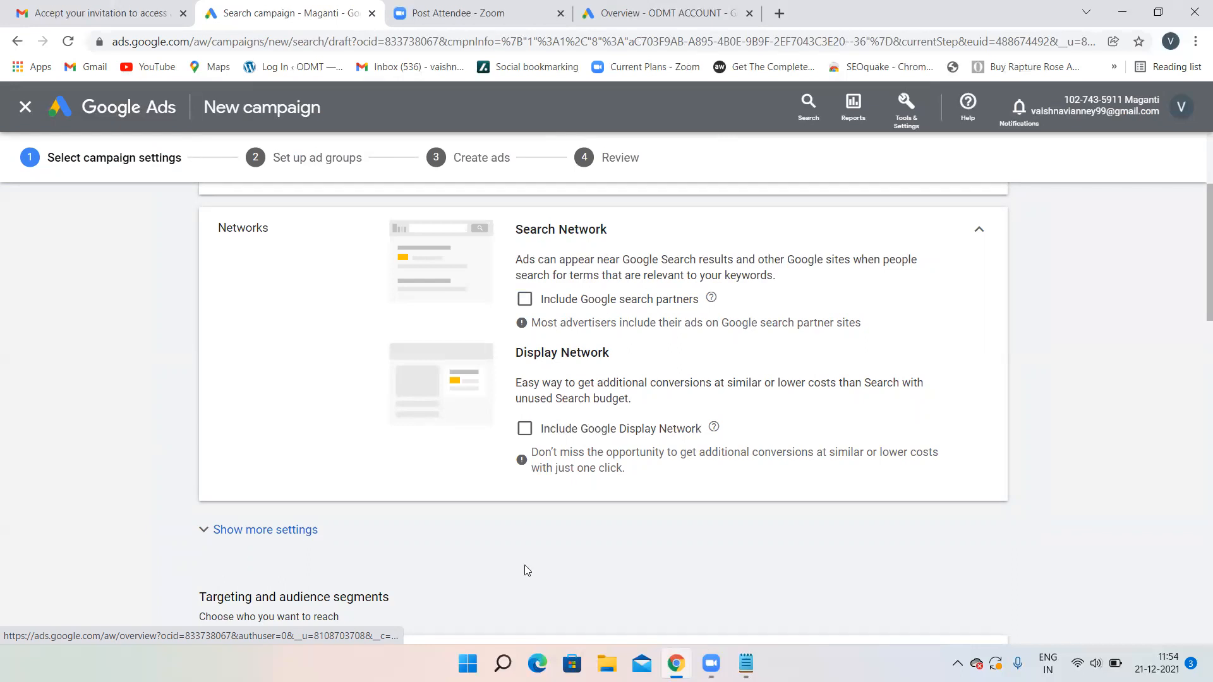
- Replace all-countries targeting with Bengaluru, Karnataka, India, found by searching 'bangalore'
scroll(594, 493, "down", 4)
scroll(594, 495, "down", 4)
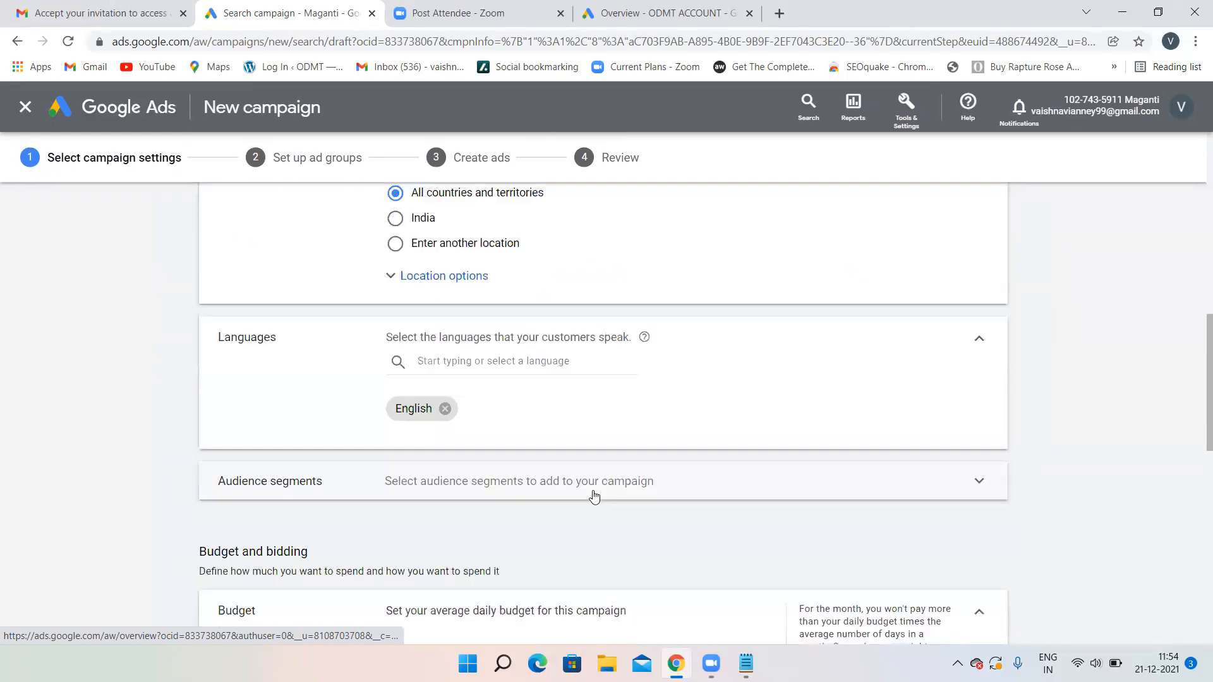
scroll(430, 285, "up", 3)
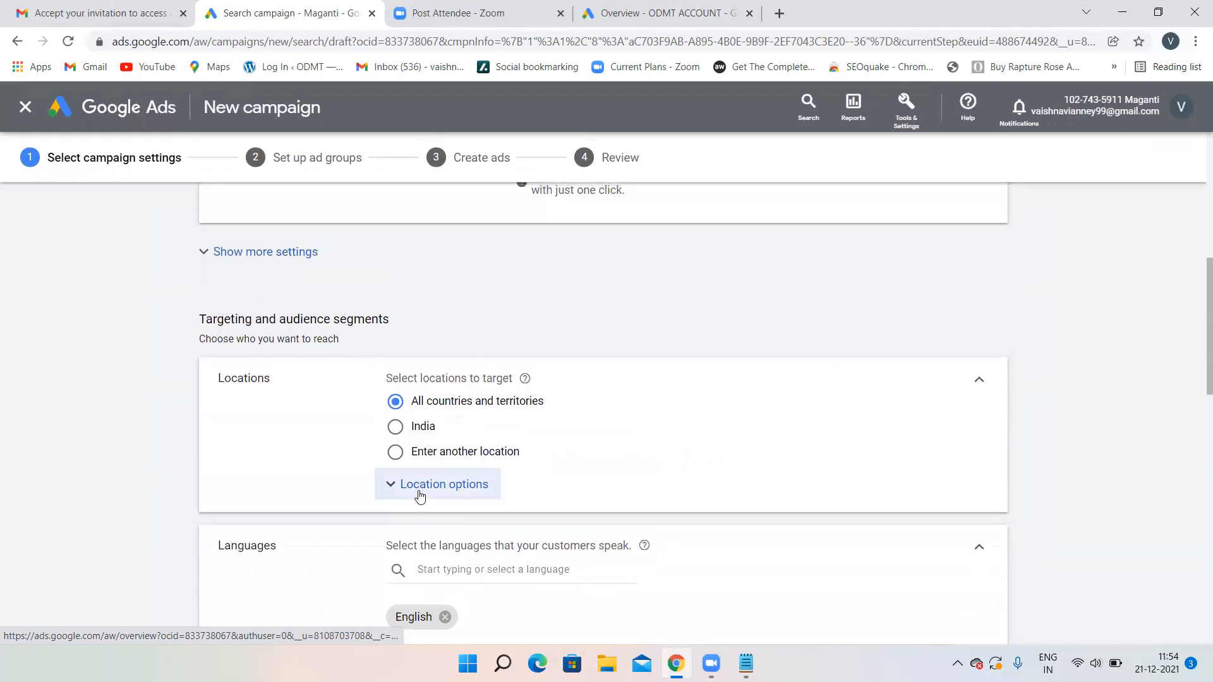
left_click(420, 495)
scroll(469, 516, "down", 1)
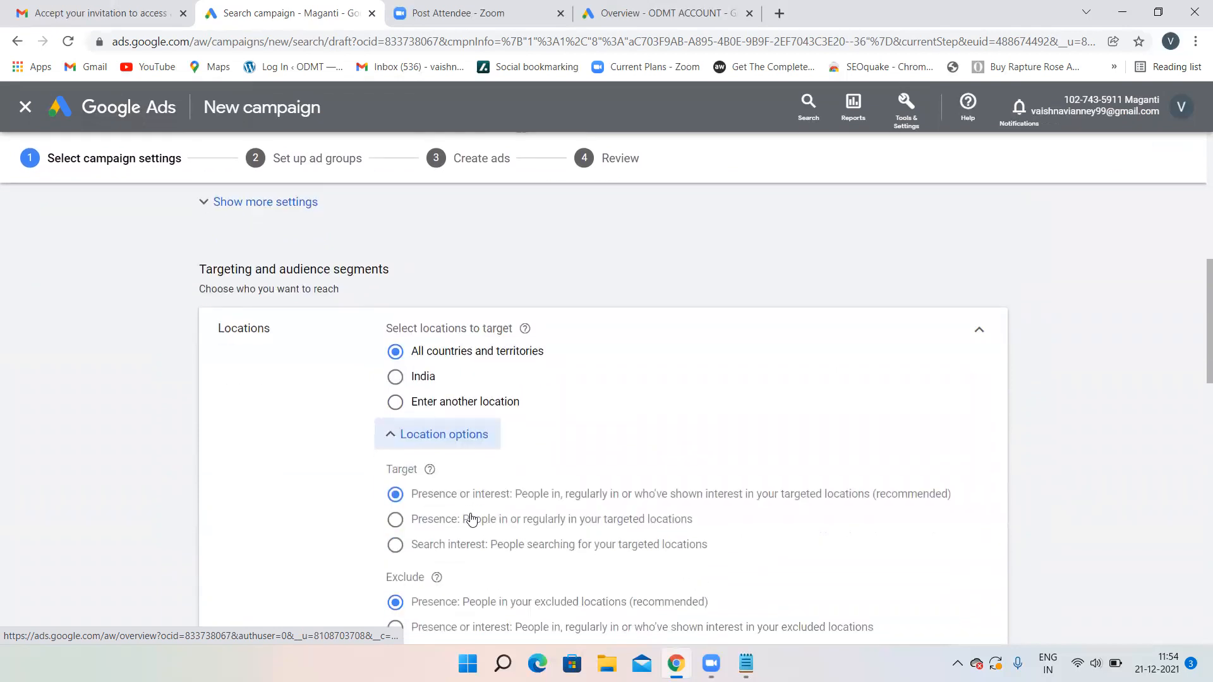
left_click(448, 402)
left_click(453, 434)
type("b")
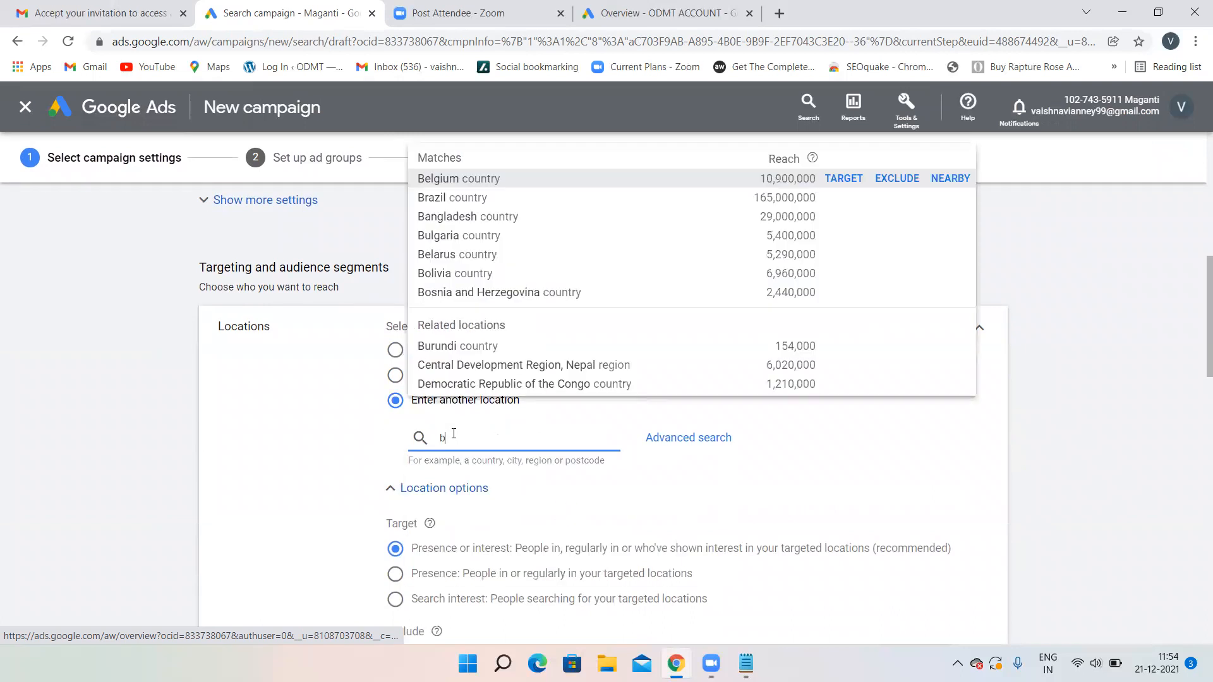
type("angalore")
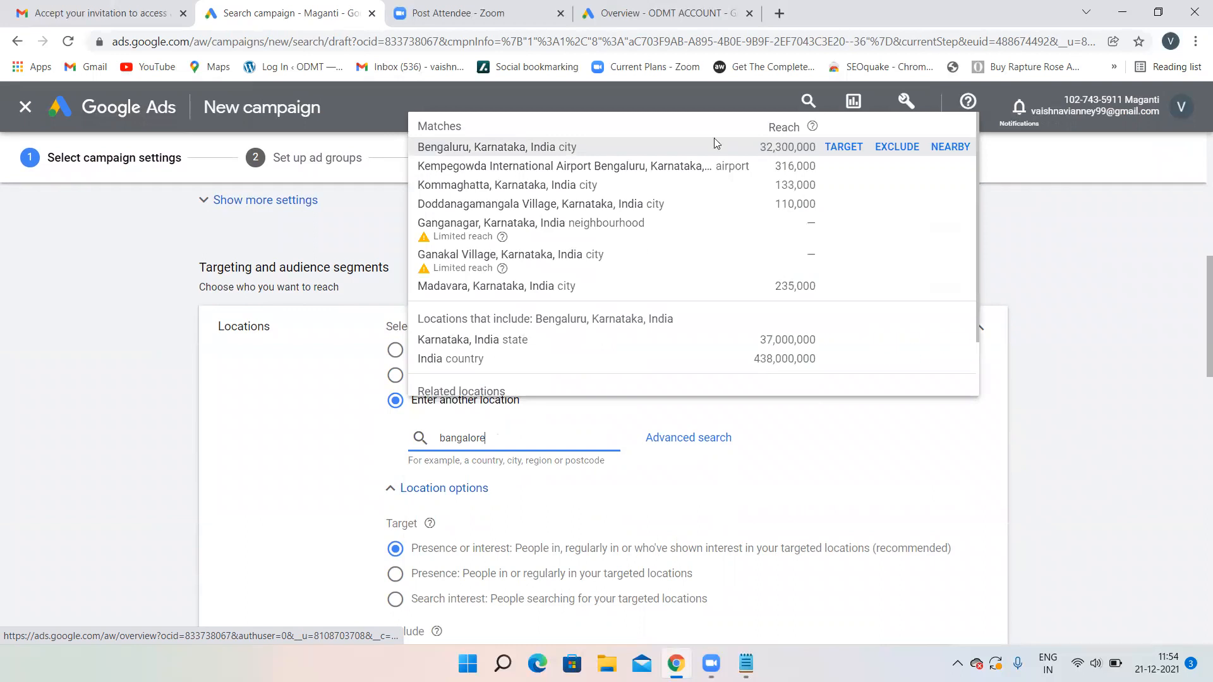
left_click(857, 151)
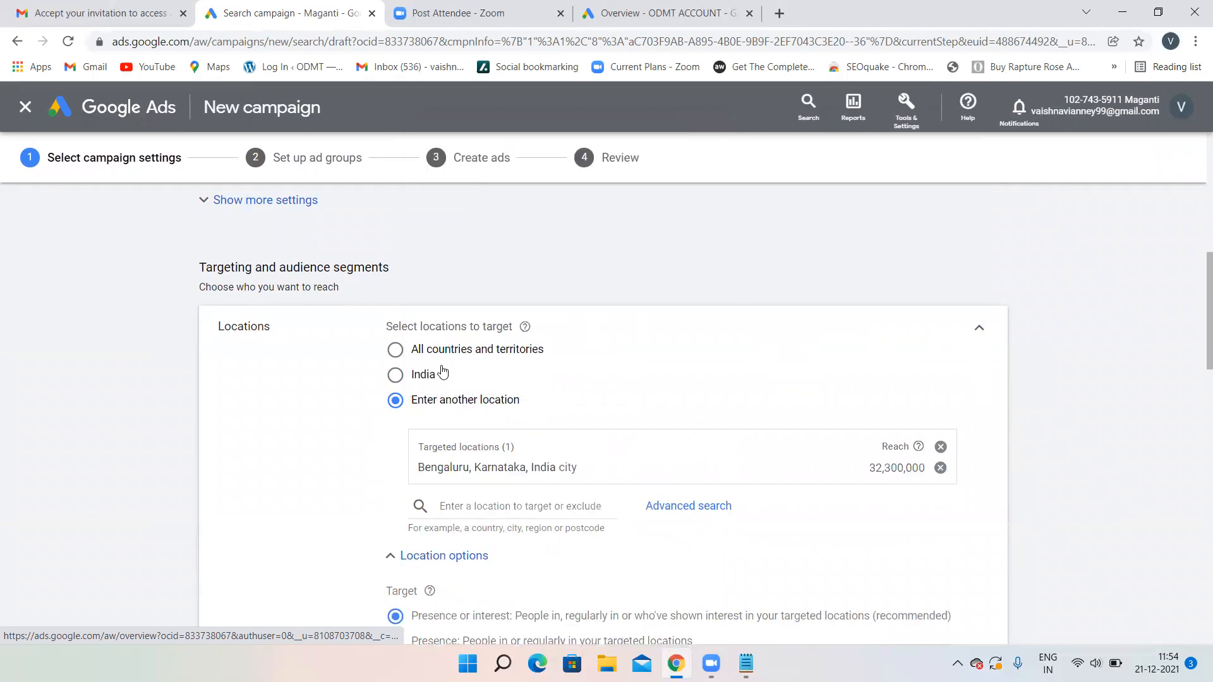
scroll(735, 349, "down", 2)
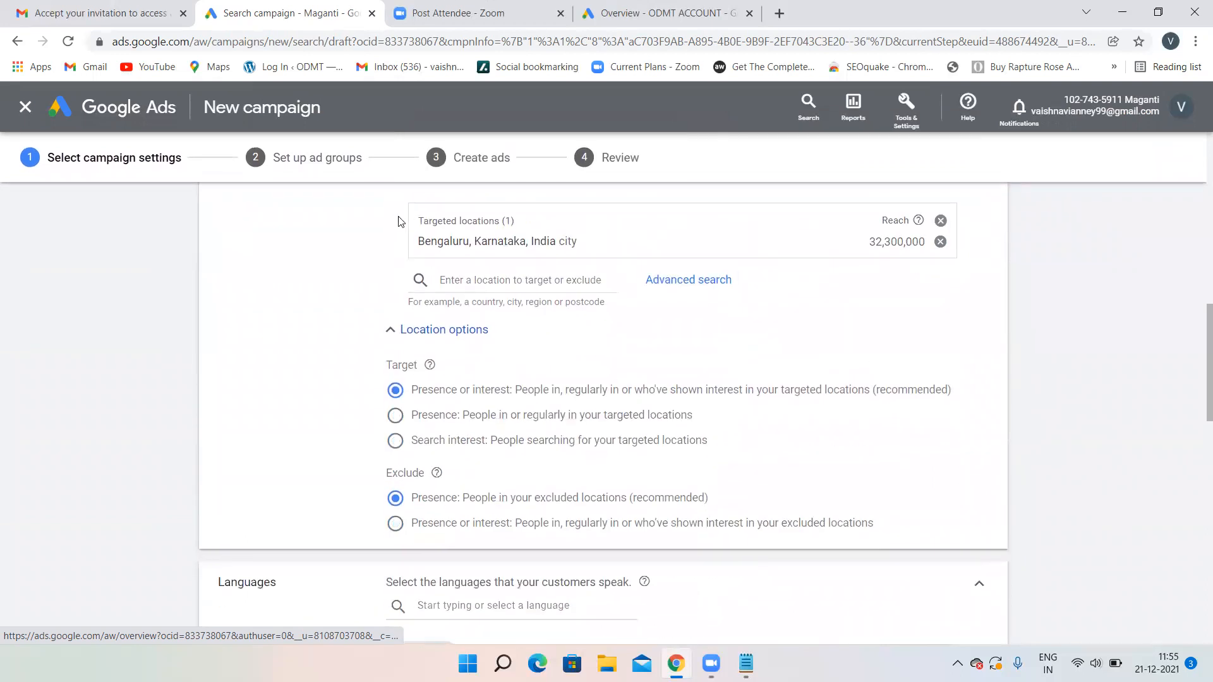
scroll(391, 230, "up", 5)
scroll(391, 230, "up", 6)
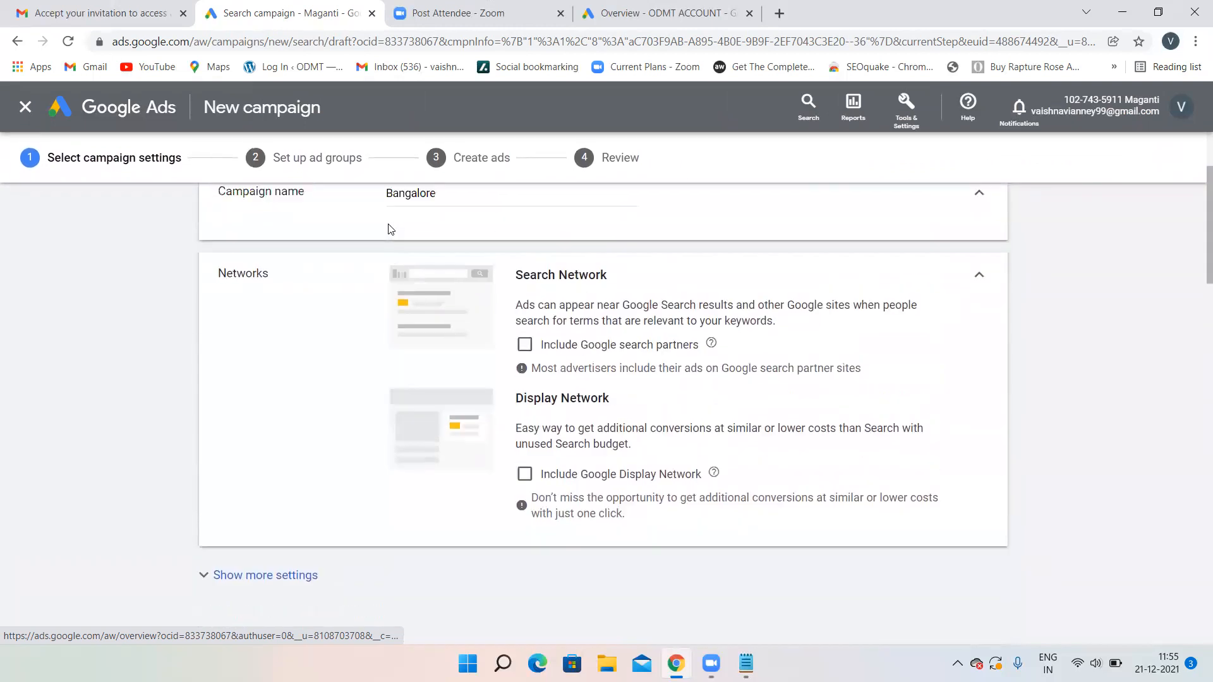
scroll(656, 376, "down", 3)
scroll(655, 381, "down", 10)
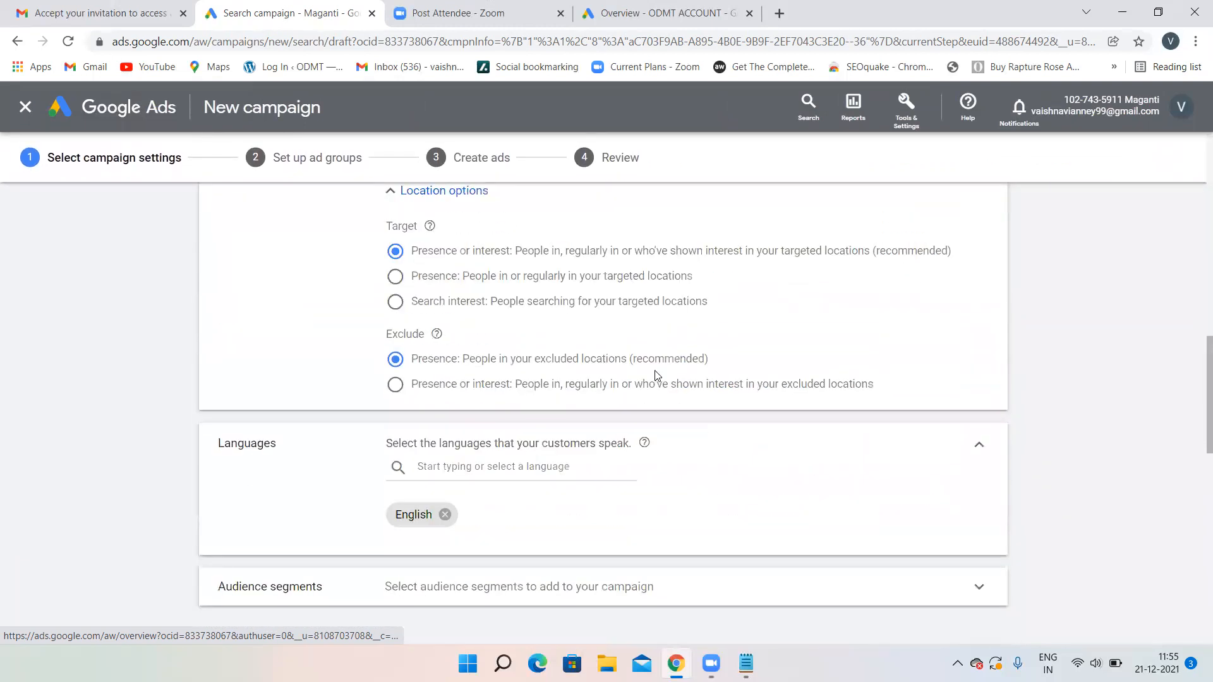
scroll(547, 359, "down", 4)
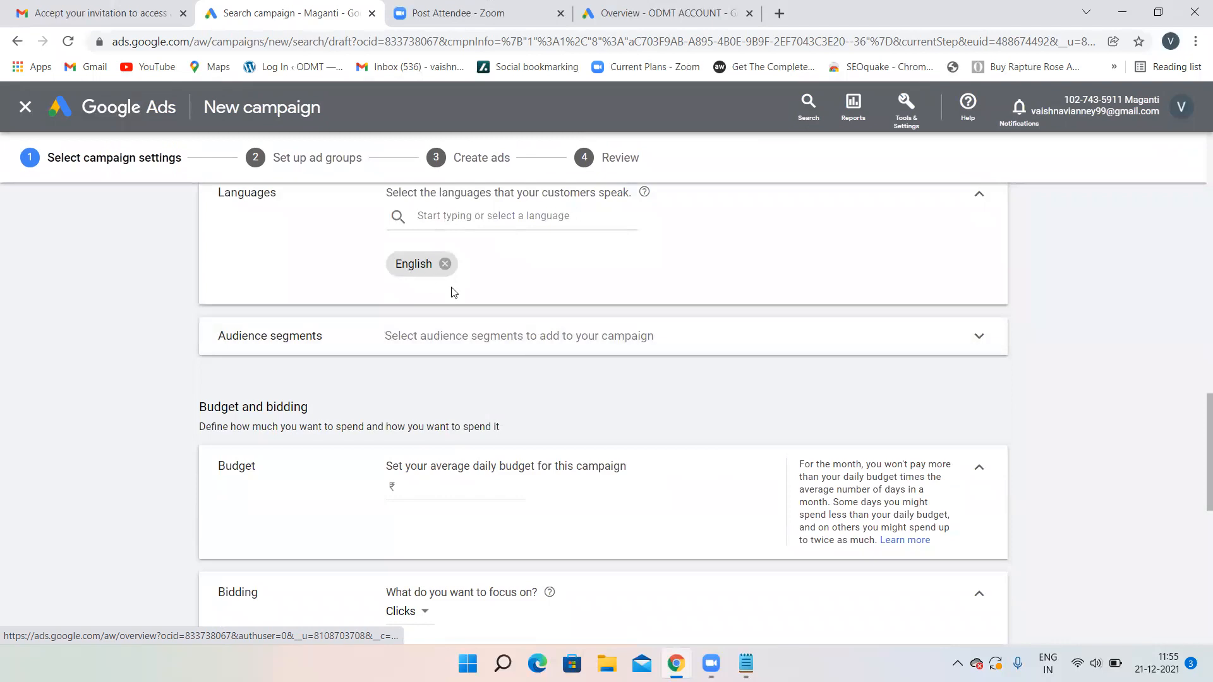
scroll(706, 257, "down", 2)
- Enter an average daily budget of 1000 for the campaign
left_click(439, 357)
type("1000")
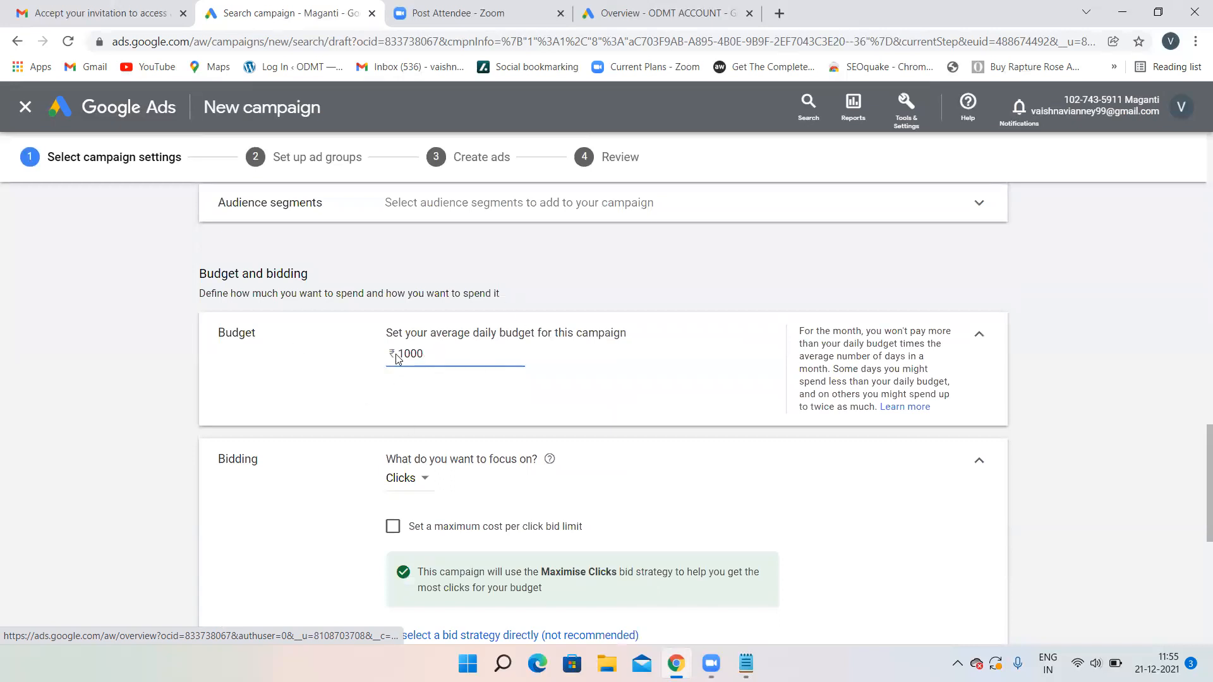
left_click_drag(471, 332, 539, 331)
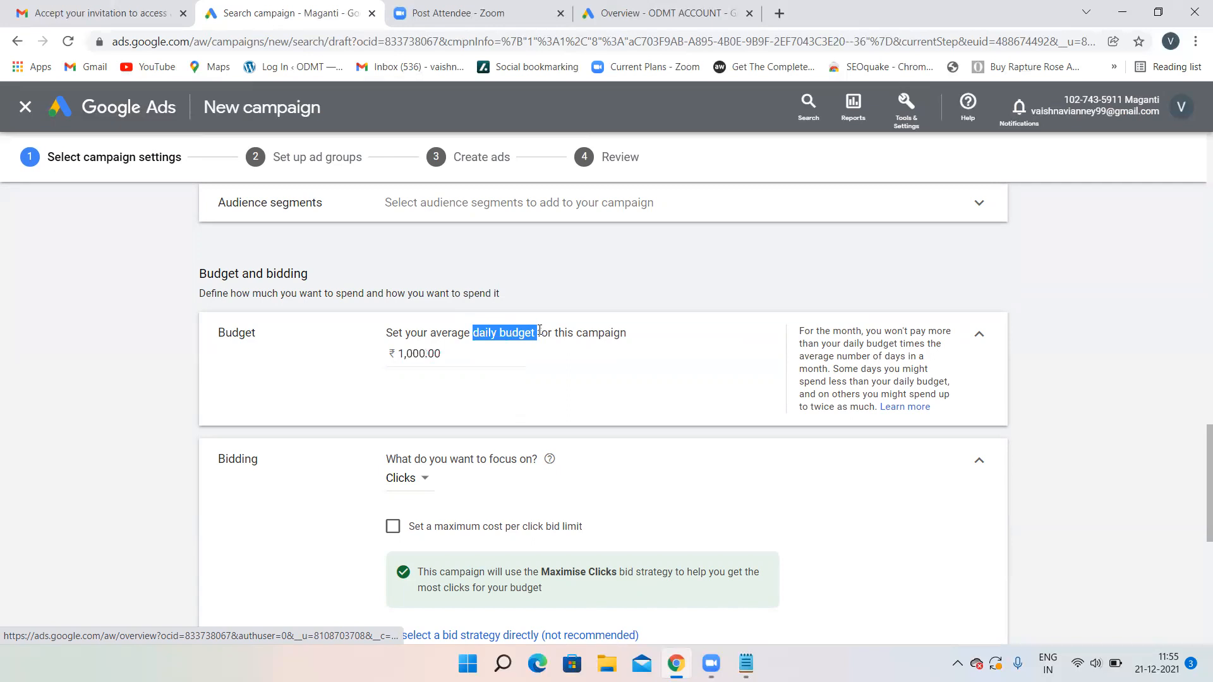
left_click(544, 374)
scroll(546, 366, "down", 3)
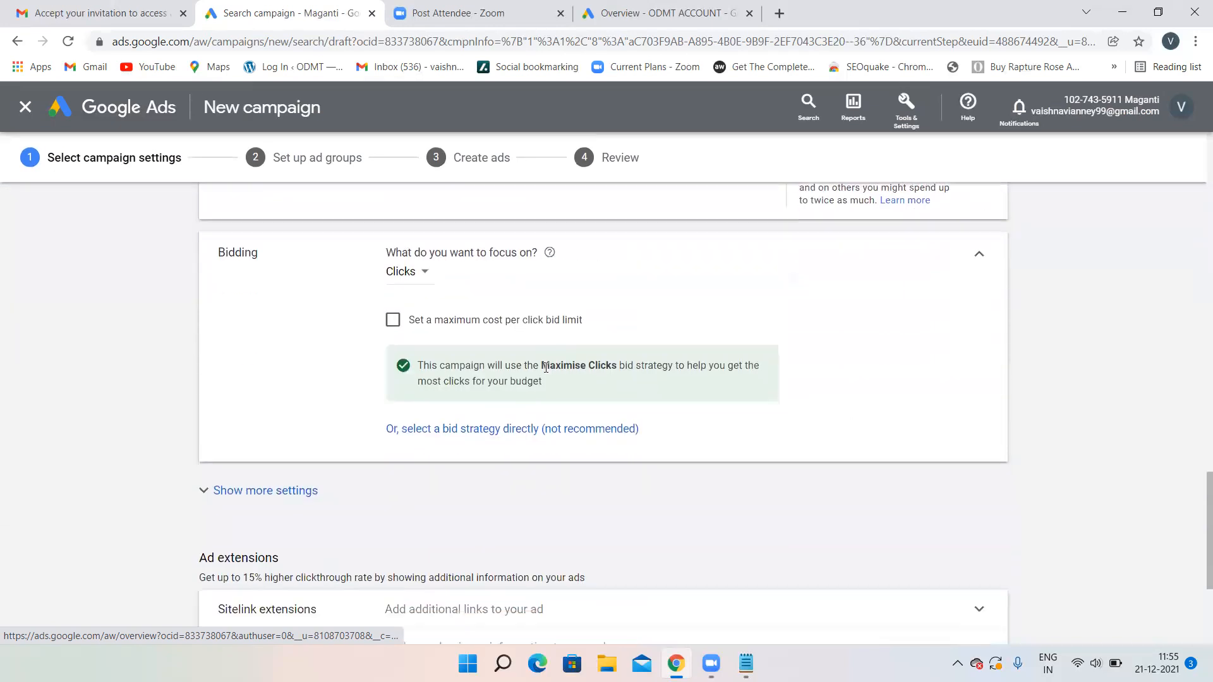
- Select Maximise clicks directly and set an ₹80 maximum CPC bid limit
left_click(406, 429)
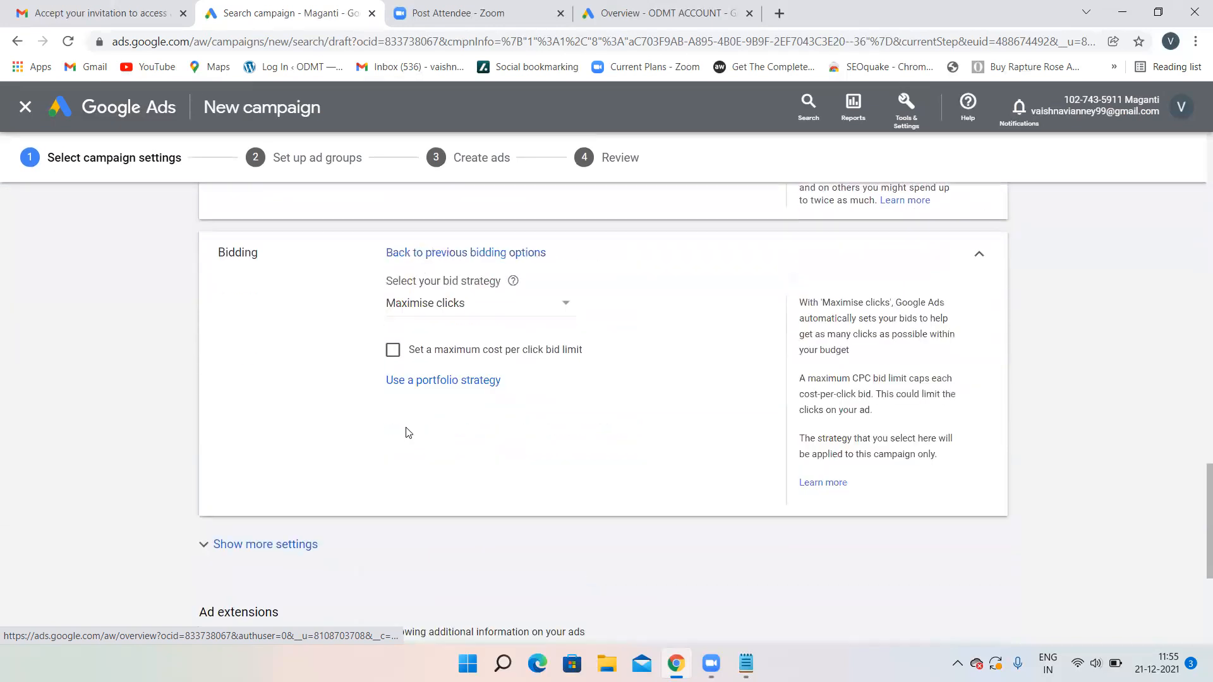
left_click(393, 351)
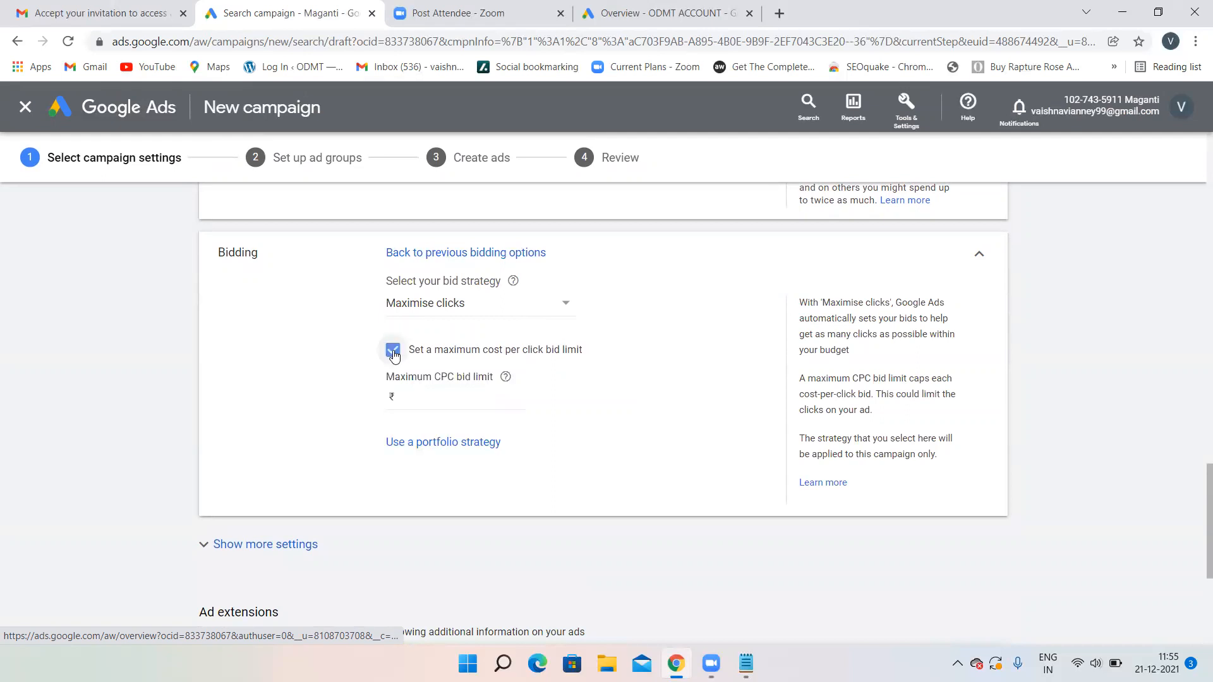
left_click(424, 408)
type("80")
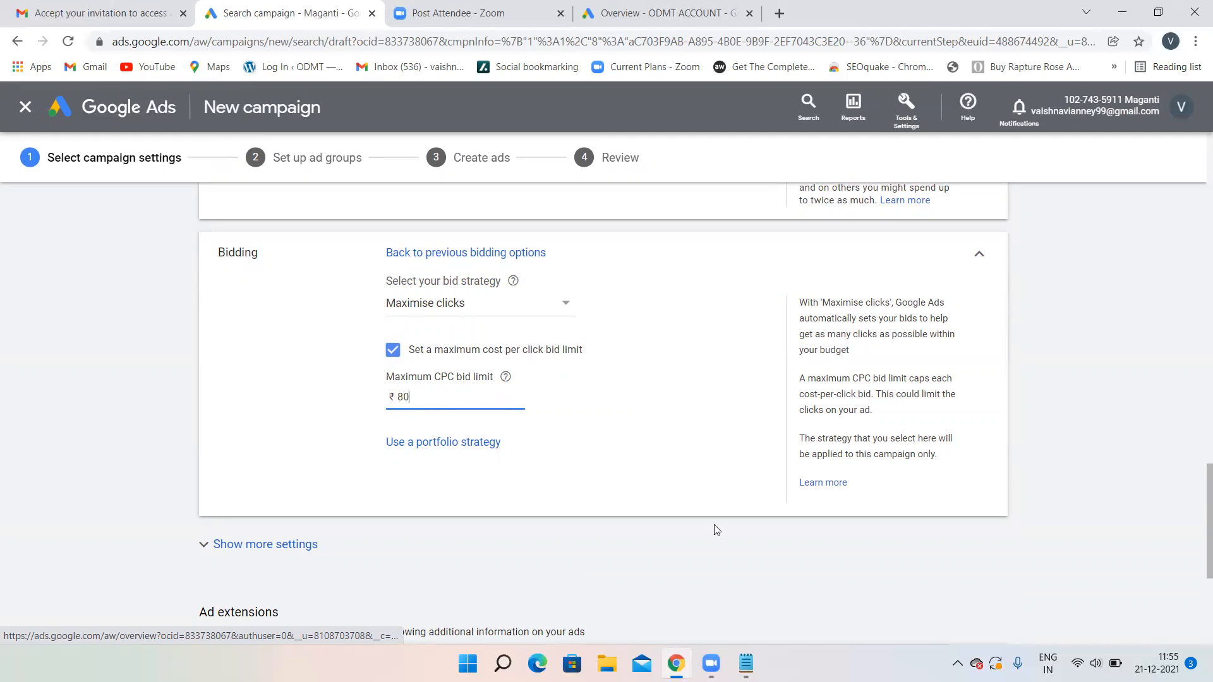
mouse_move(746, 663)
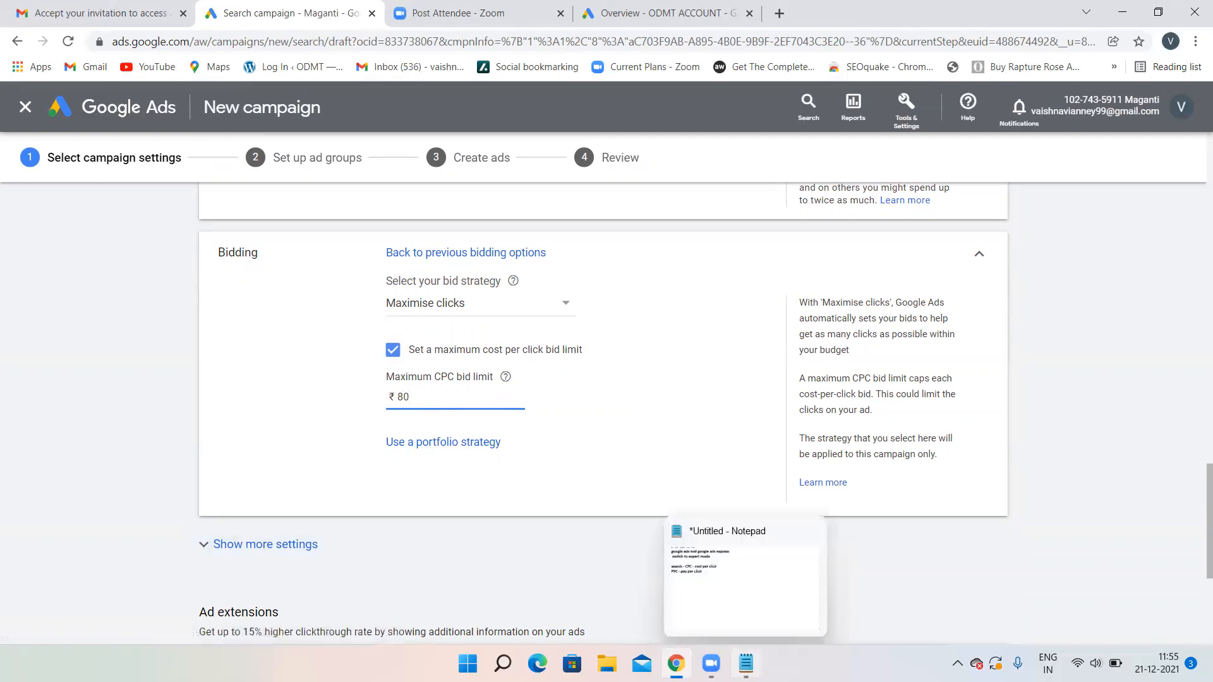
- Add new 'manual' and 'automated' lines below the existing Notepad notes
left_click(732, 597)
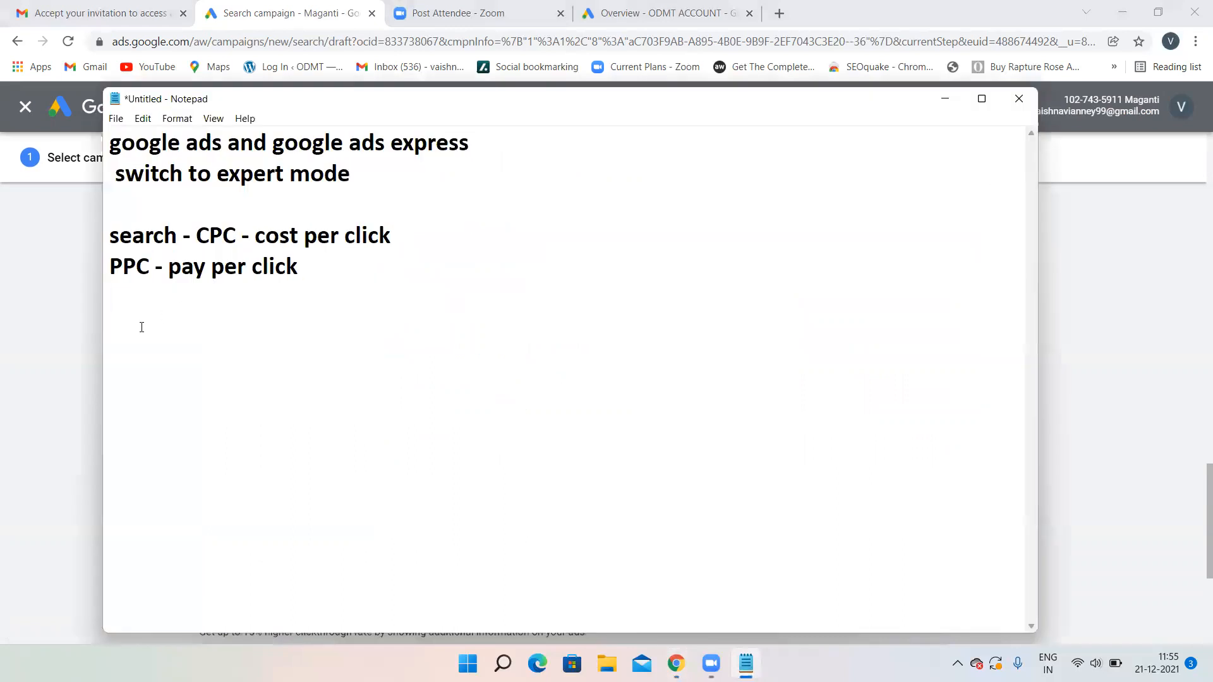
key("Return")
key("Return")
key("Return")
type("manual")
key("Return")
type("auto")
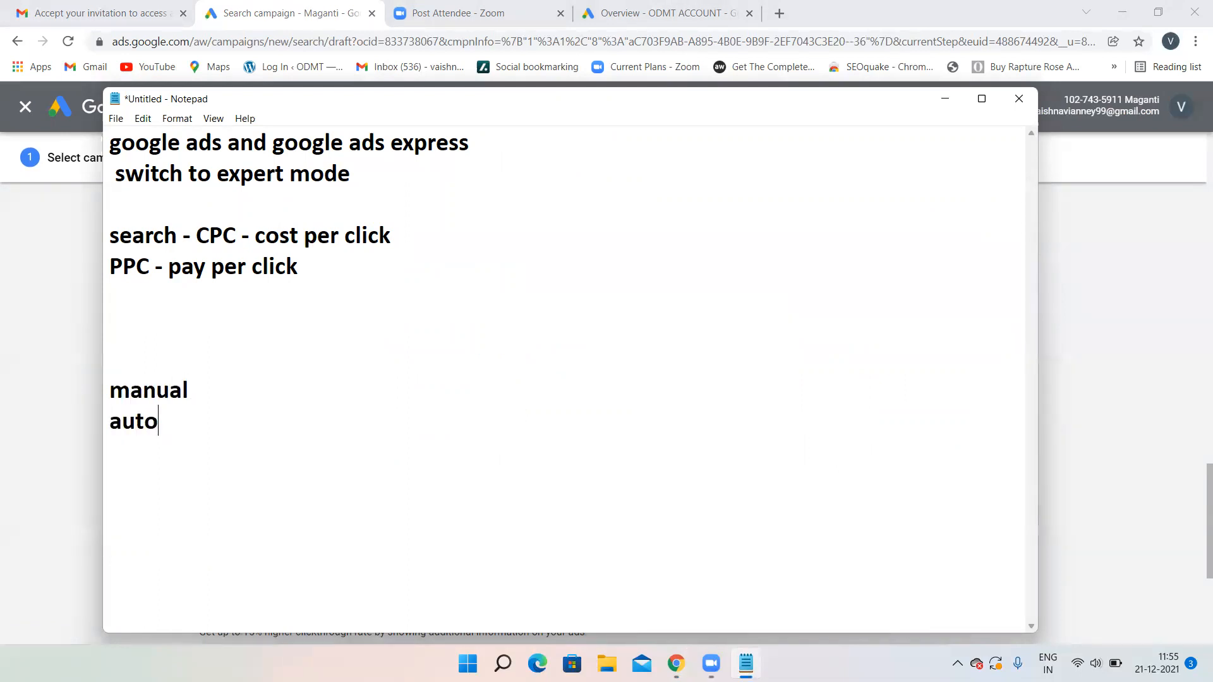
type("mated")
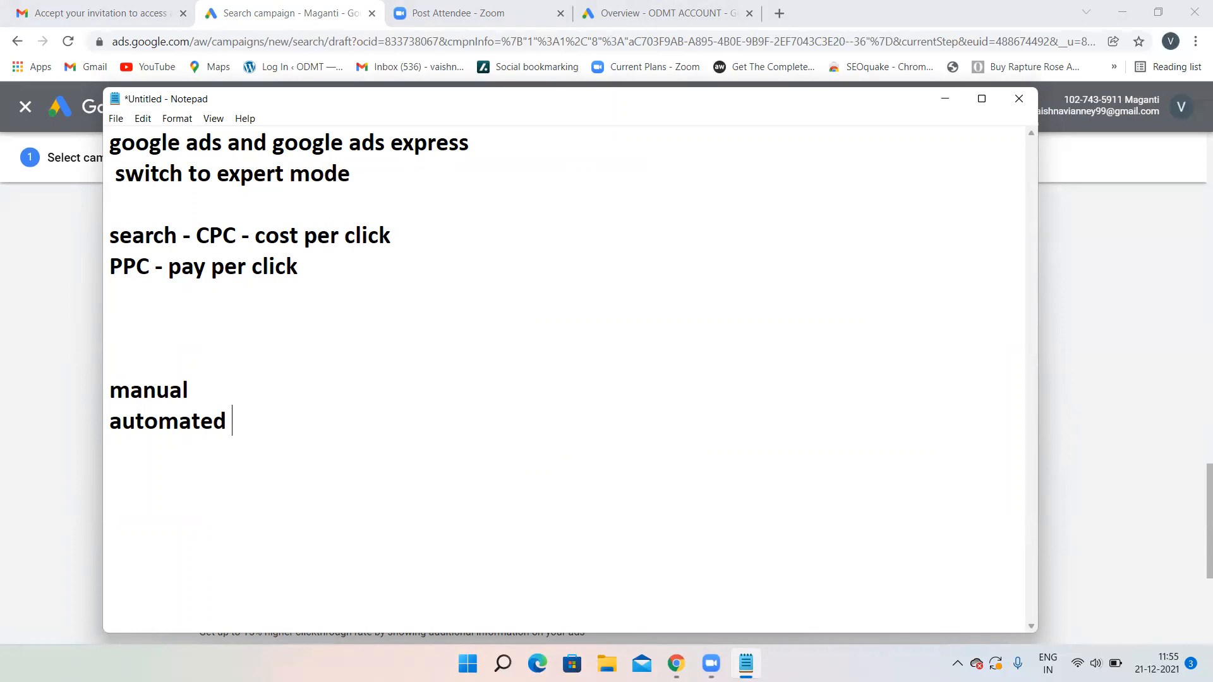
- Complete them as 'manual - we have the control' and 'automated - google has the control'
left_click(255, 385)
type("- we have")
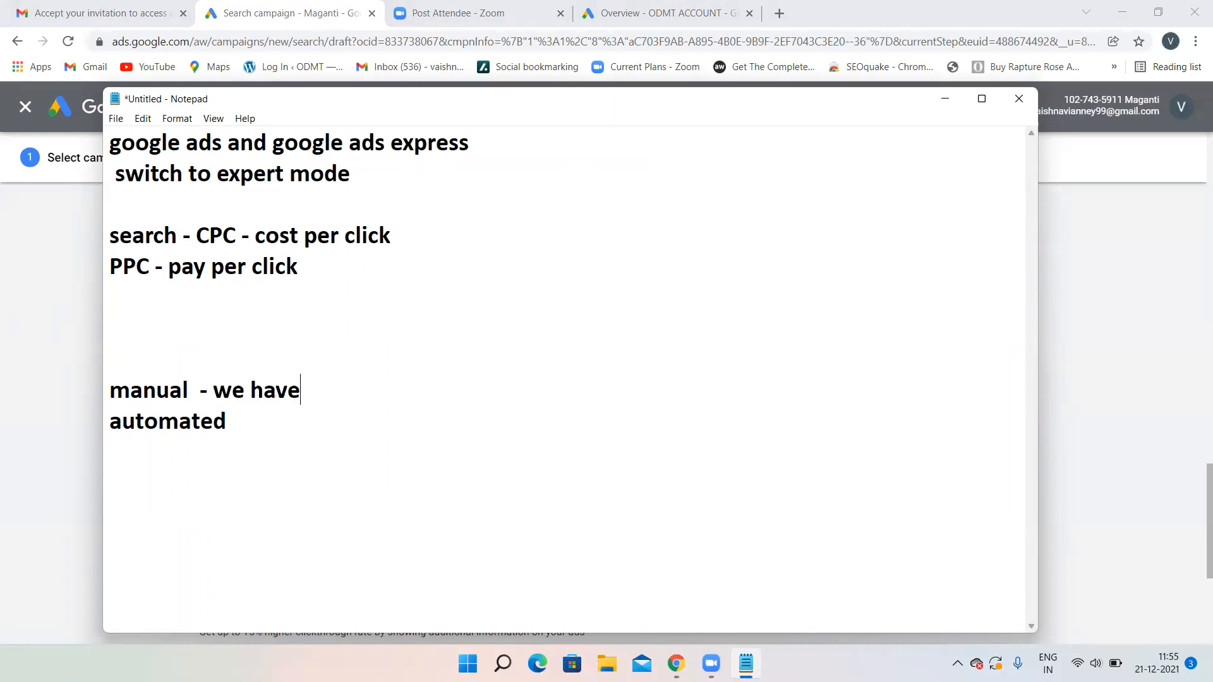
type(" the control")
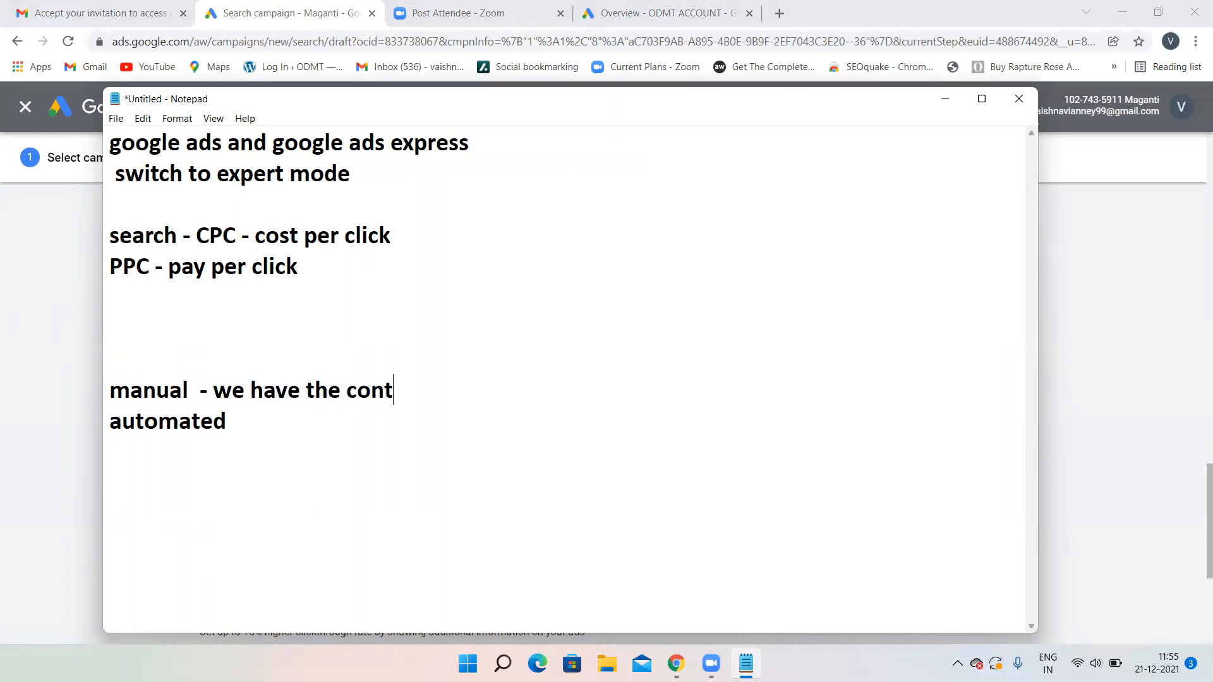
left_click(253, 430)
type("- google has r")
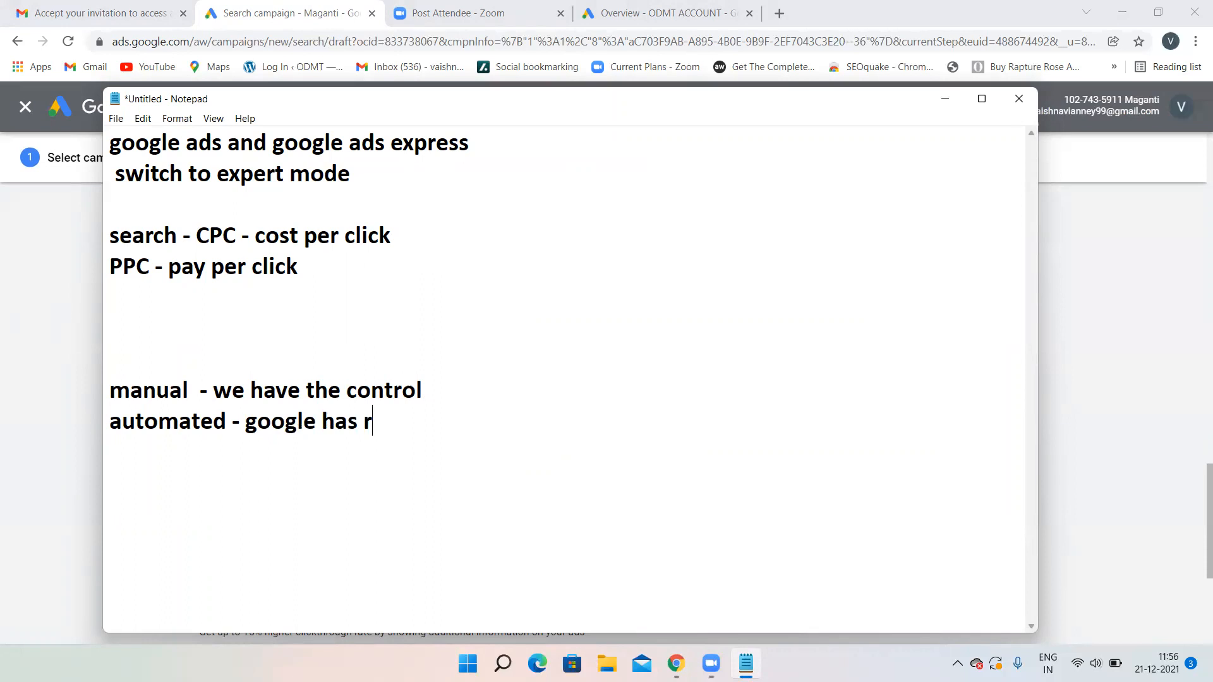
key("BackSpace")
type("the control")
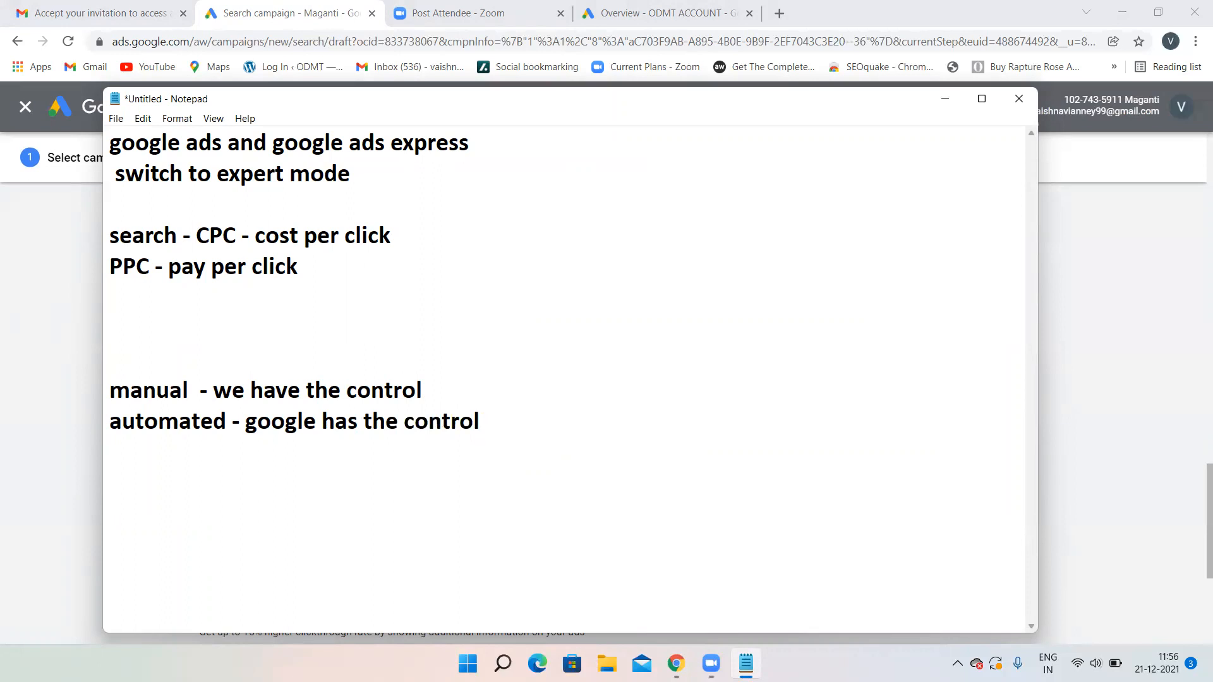
left_click_drag(195, 387, 104, 386)
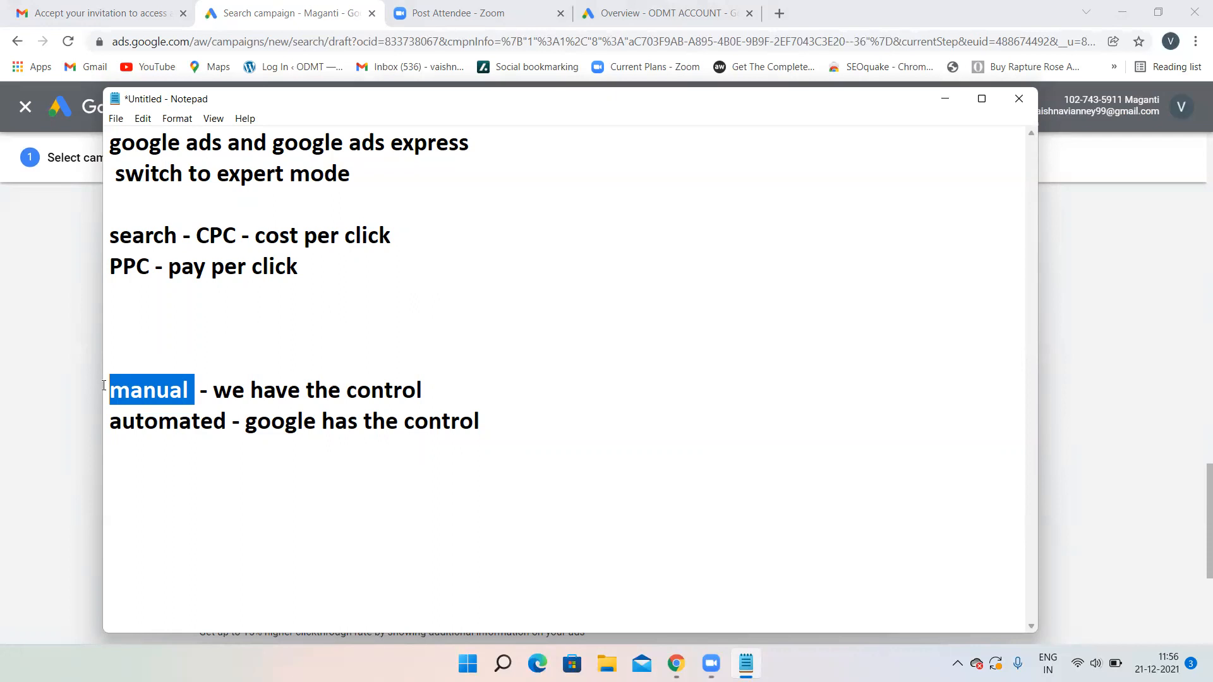
left_click(427, 378)
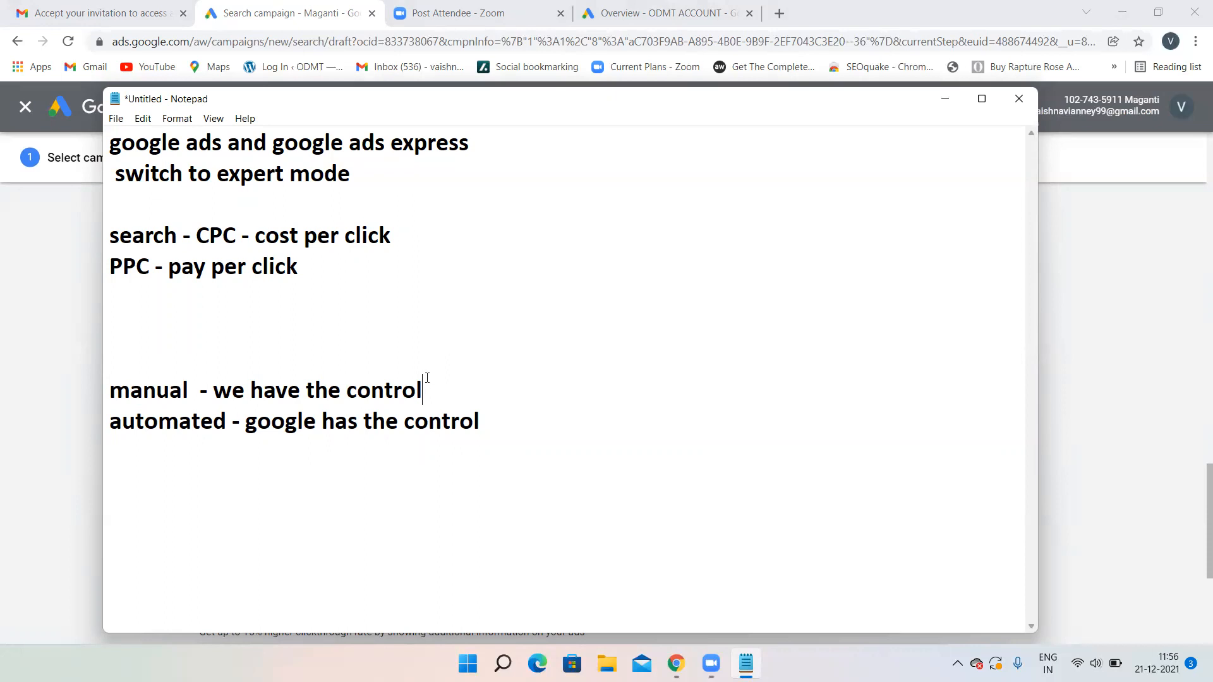
- Add a 'max CPC - 80' line followed by bid pairs 20 21, 30 31 and 60 61
left_click(499, 417)
key("Return")
type("max CPC - 80")
key("Return")
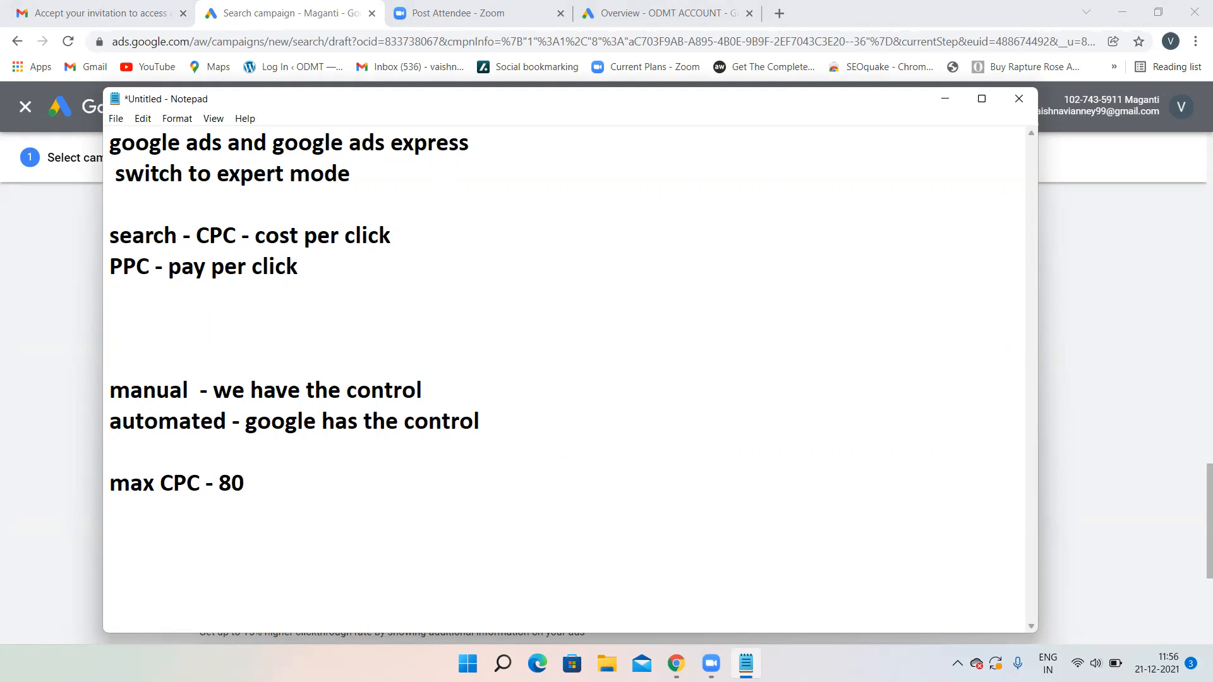
type("20 21")
key("Return")
type("30 31")
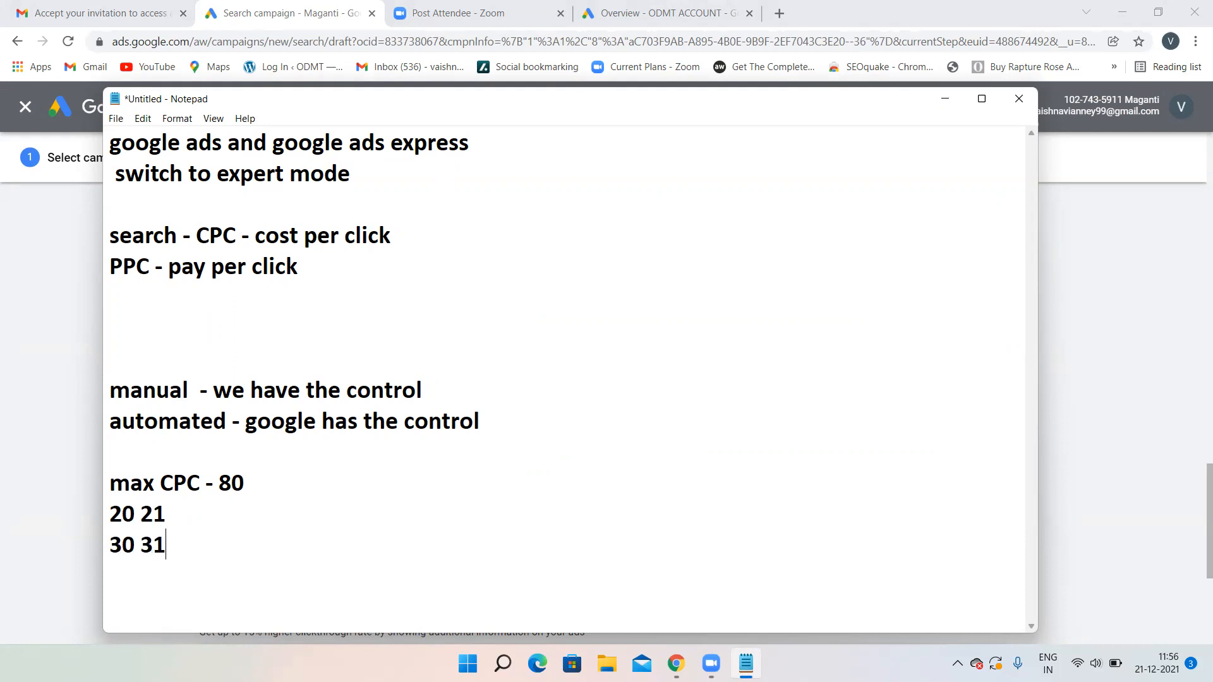
key("Return")
type("60 61")
- Add the pairs 70 71 and 81 80 on new lines, fixing typos along the way
key("Return")
type("79")
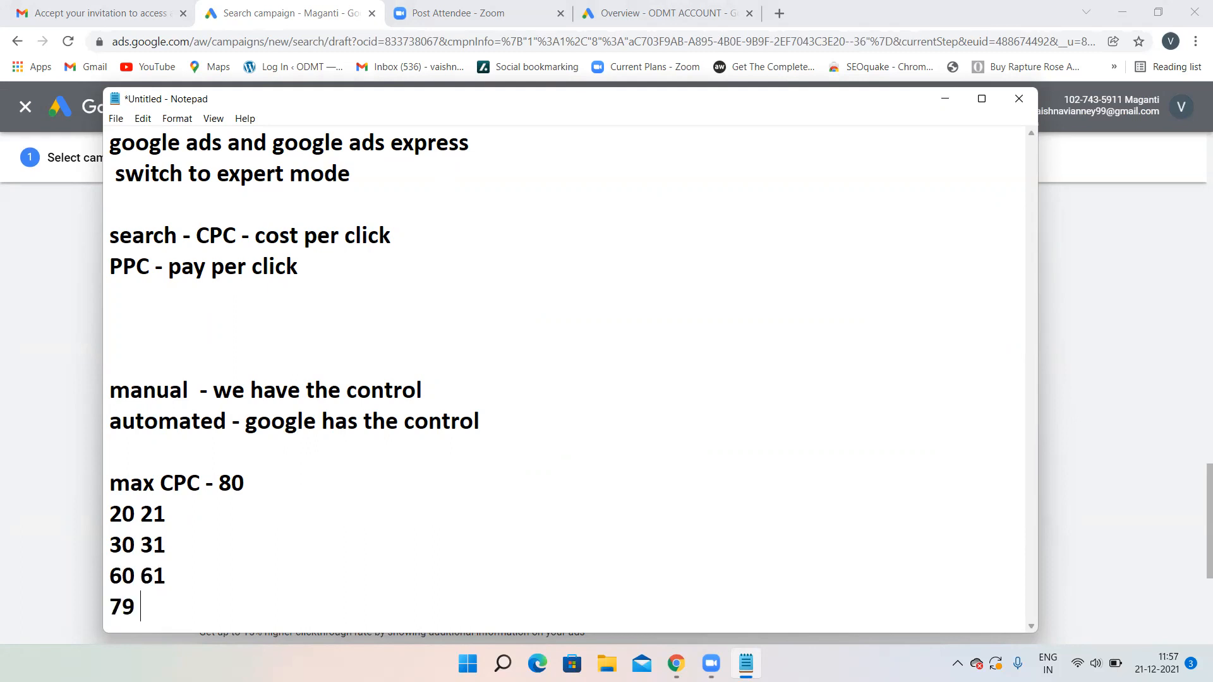
key("BackSpace")
key("BackSpace")
type("0 71")
key("Return")
type("80")
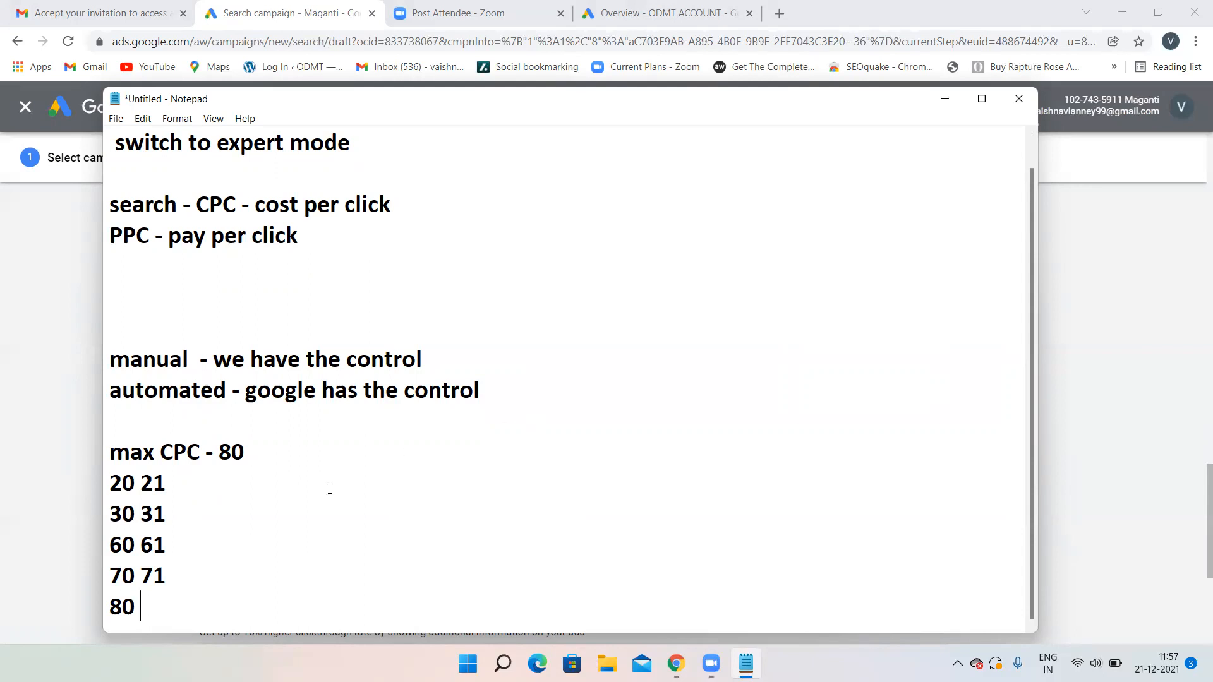
left_click_drag(154, 598, 108, 603)
key("BackSpace")
type("79")
key("BackSpace")
key("BackSpace")
type("80")
key("BackSpace")
type("1  80")
- Check the 80 max CPC values in the notes against the Google Ads campaign page
double_click(159, 606)
left_click_drag(255, 457, 215, 456)
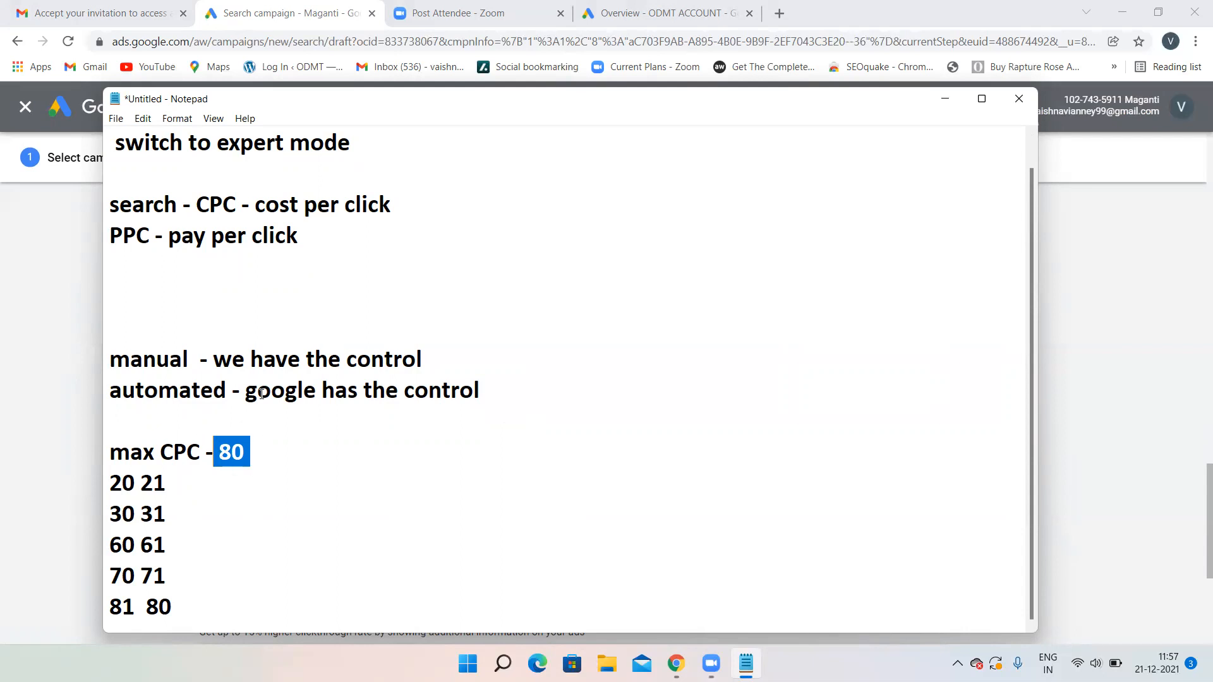
left_click(253, 444)
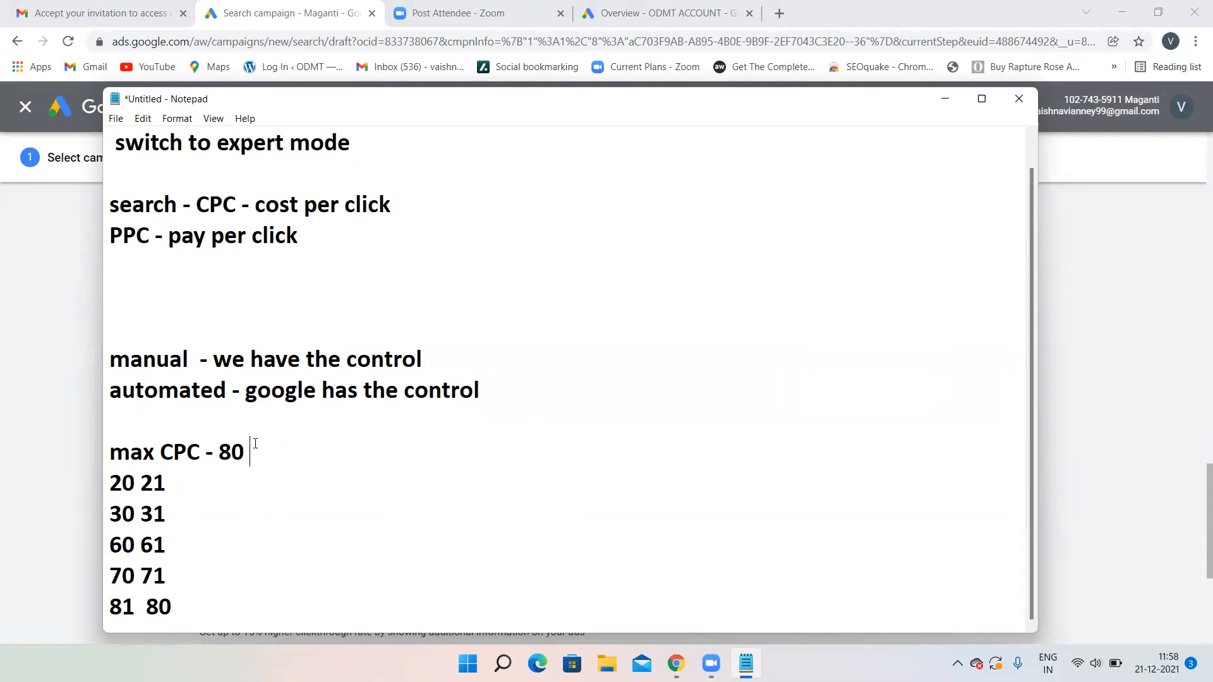
double_click(239, 444)
left_click(67, 407)
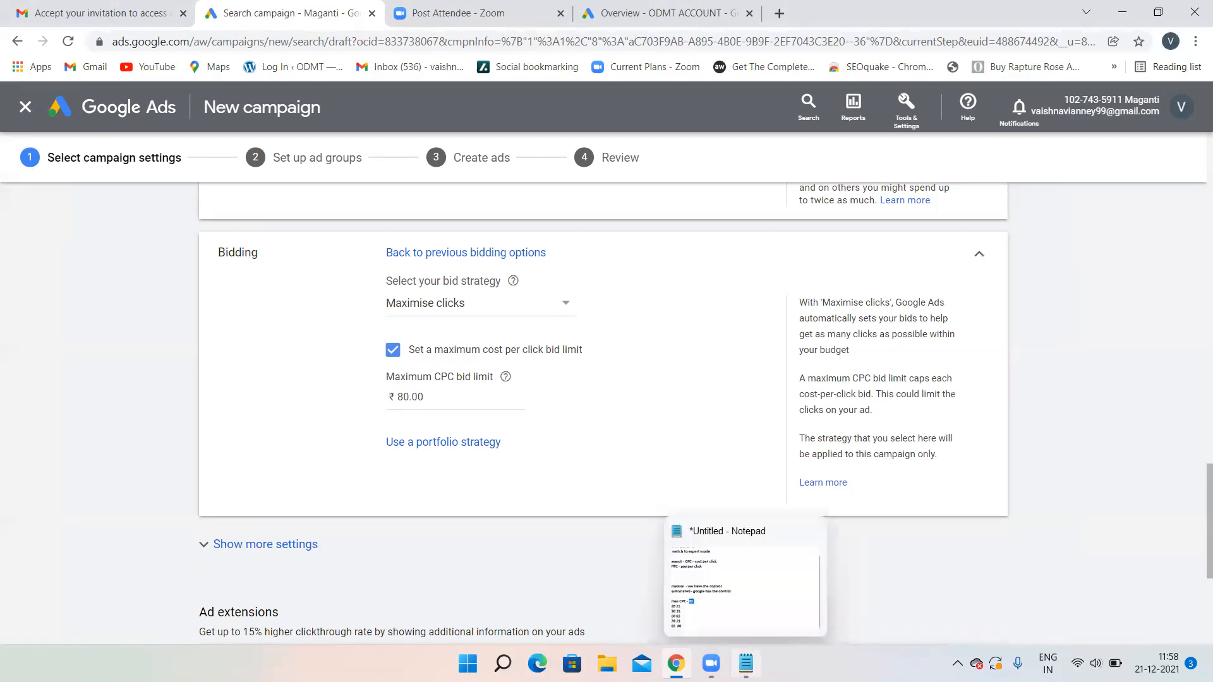
left_click(746, 649)
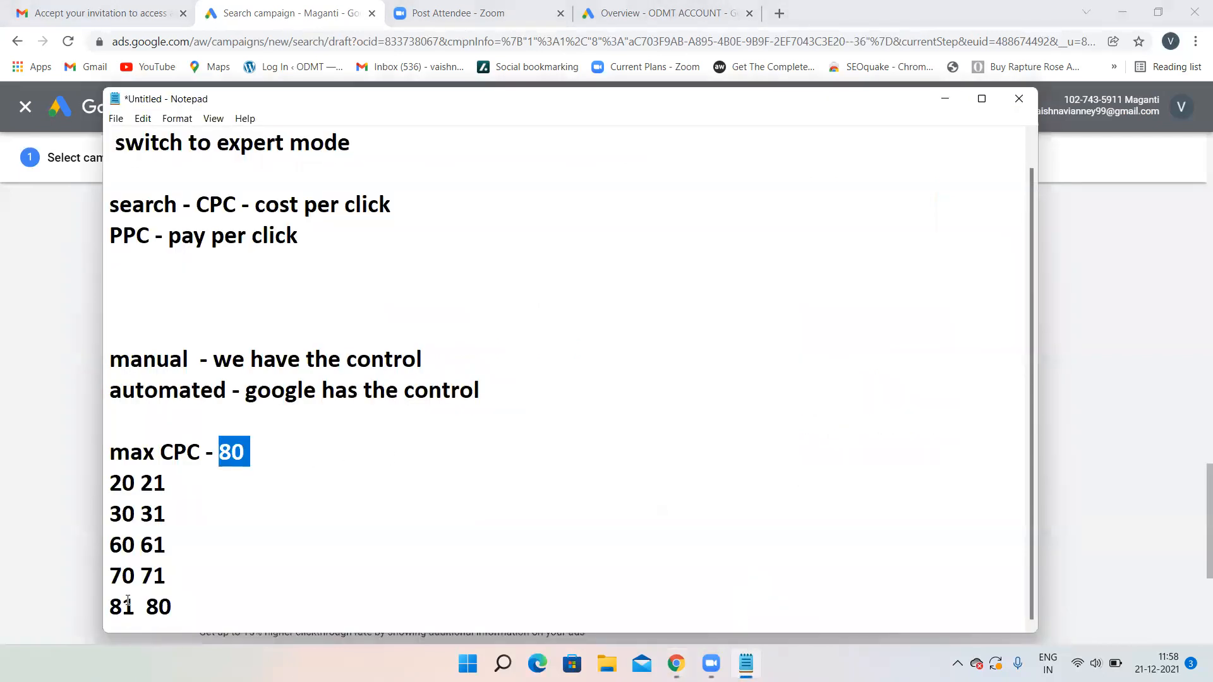
- Change the last line from 81 80 to 60 61 and delete the 70 71 line
left_click_drag(135, 607, 74, 603)
key("BackSpace")
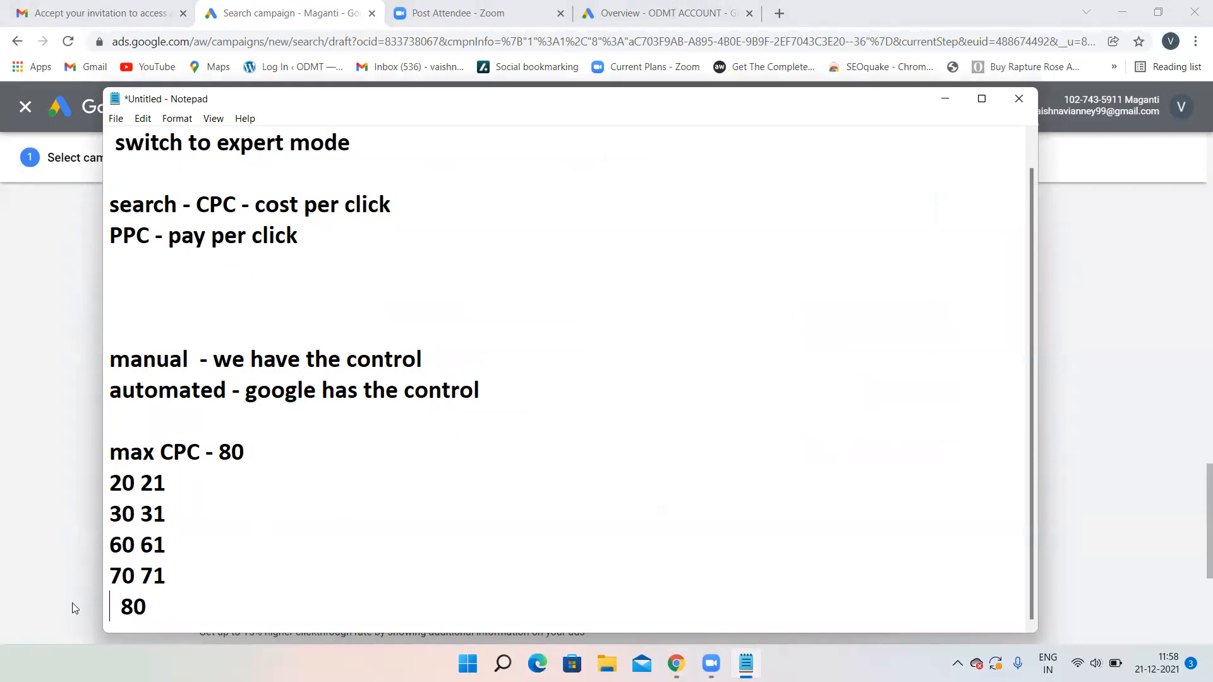
type("60")
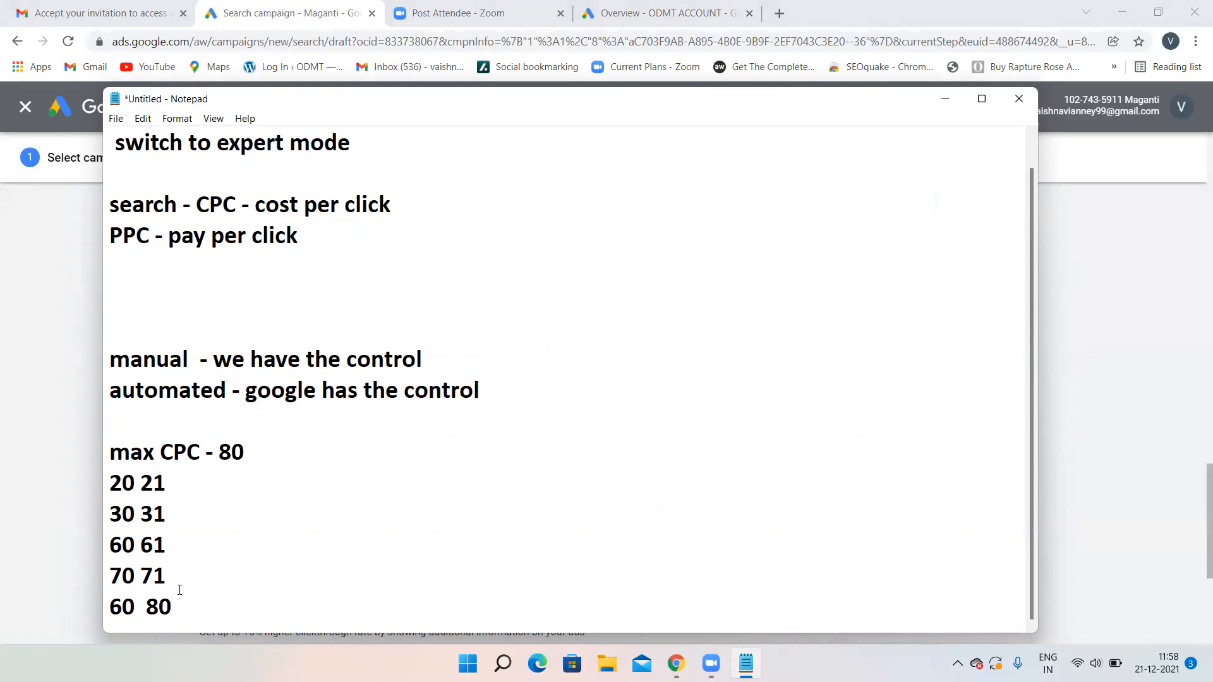
left_click_drag(179, 590, 98, 572)
key("BackSpace")
left_click_drag(176, 603, 132, 598)
key("BackSpace")
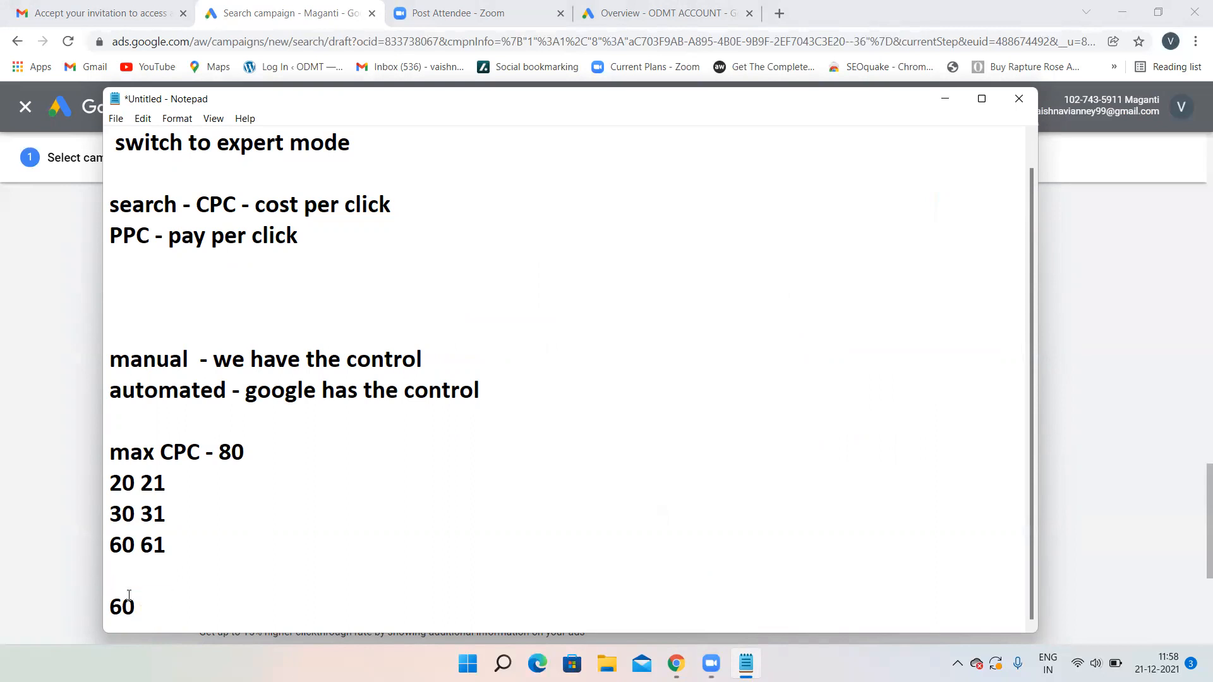
type("61")
- Back in the campaign, reconfirm Maximise clicks as the bid strategy and scroll down to Ad extensions
key("alt+Tab")
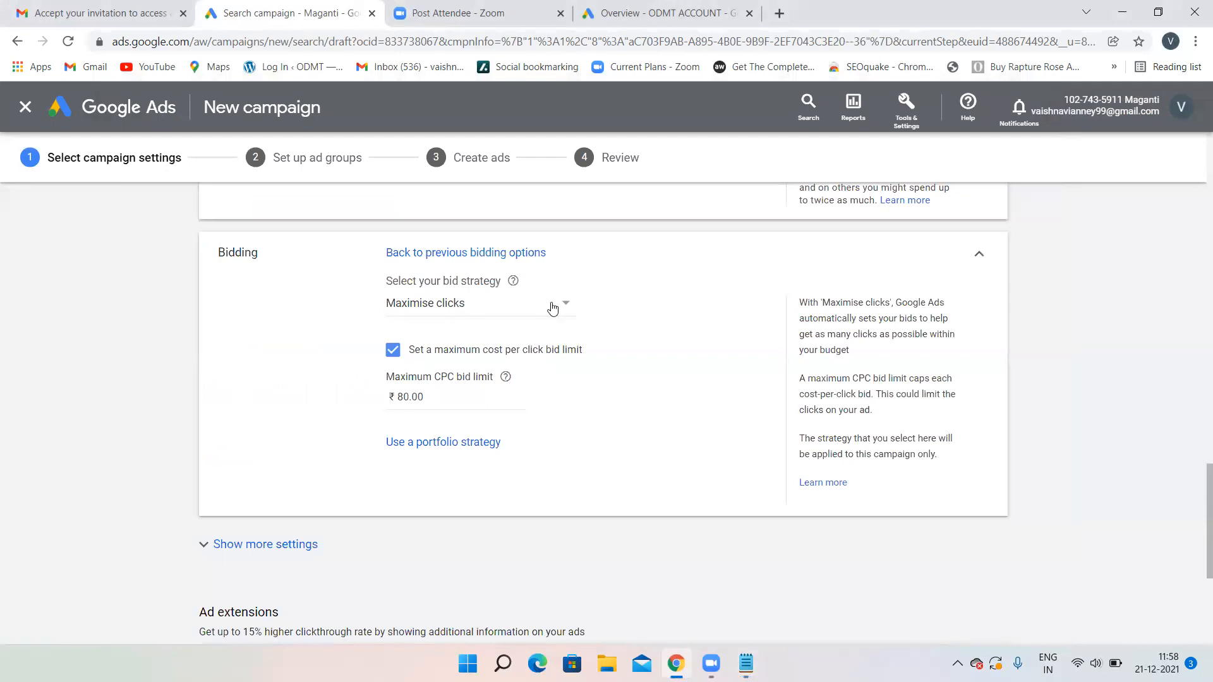
left_click(555, 304)
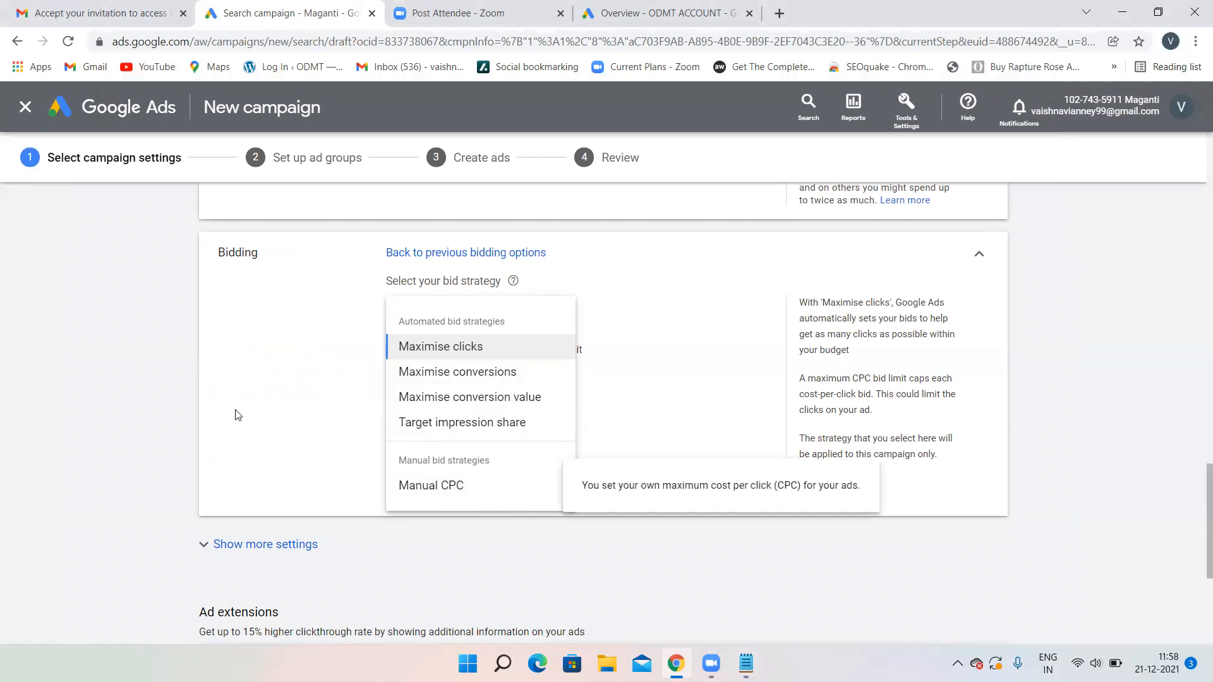
left_click(319, 411)
left_click(473, 308)
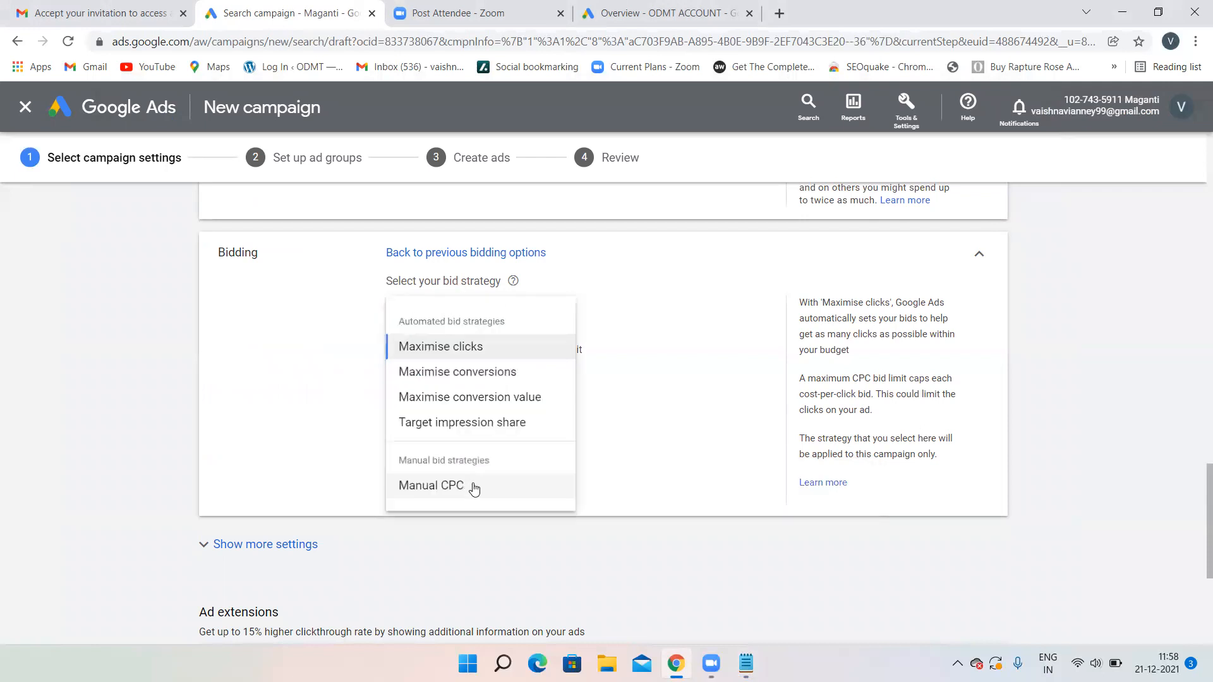
left_click(261, 316)
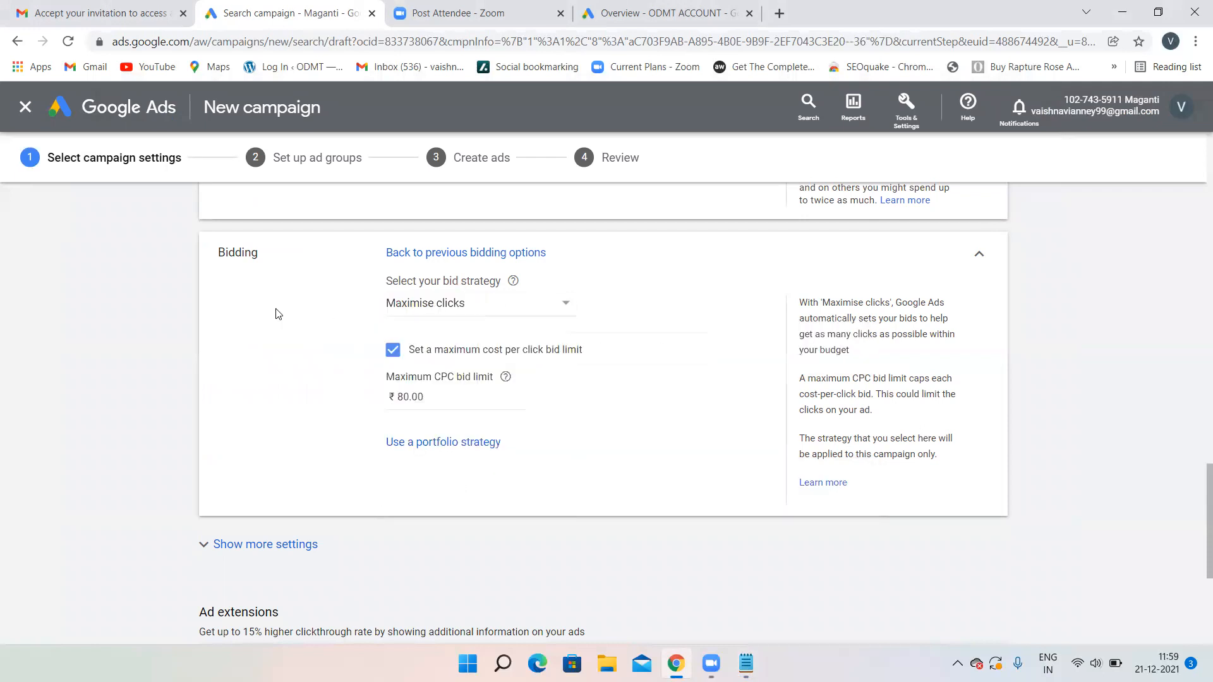
left_click(392, 254)
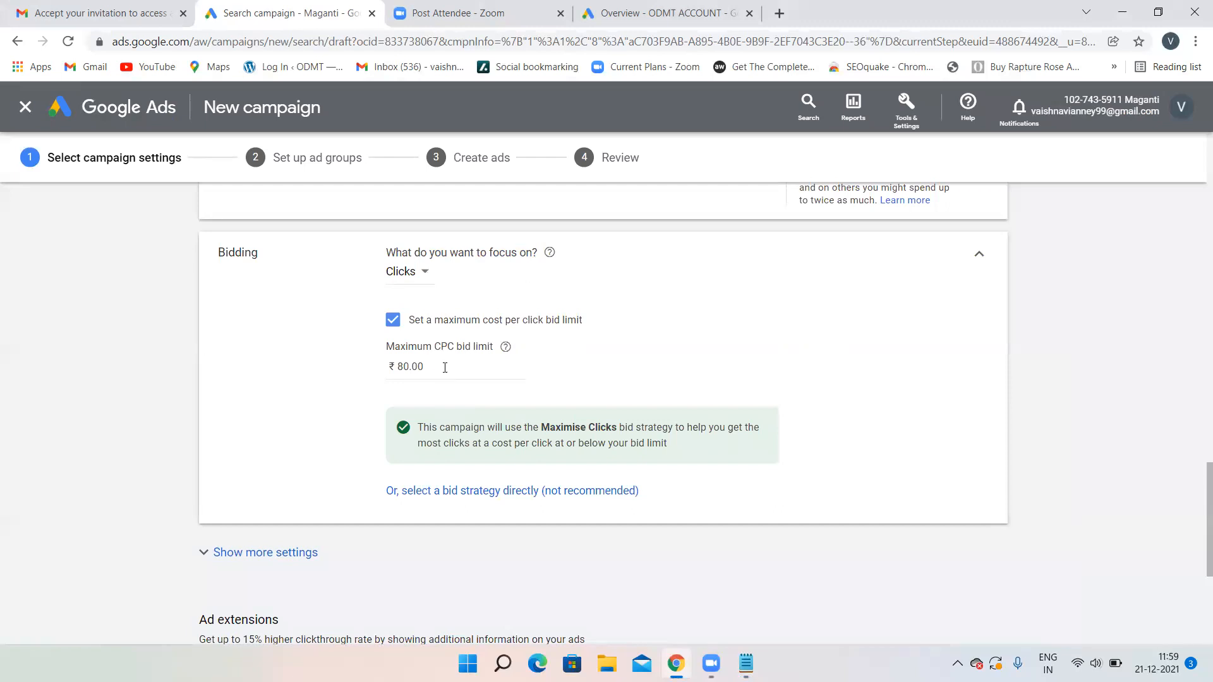
left_click(457, 494)
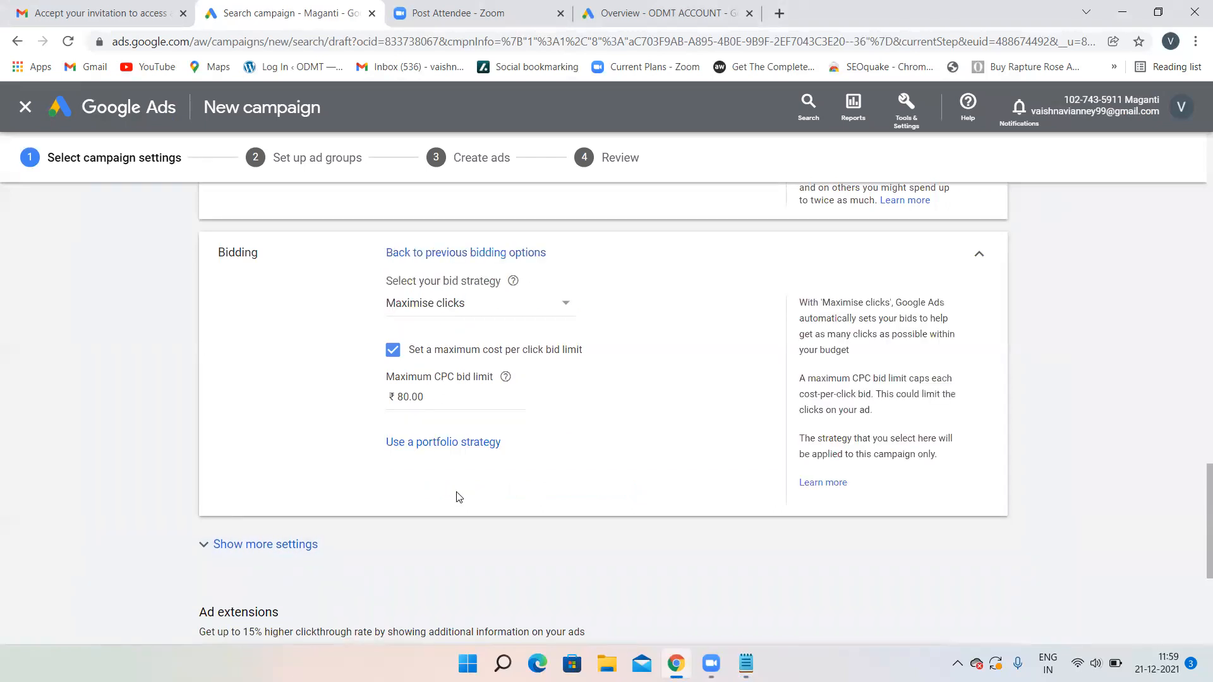
left_click(537, 311)
left_click(293, 371)
scroll(579, 408, "down", 5)
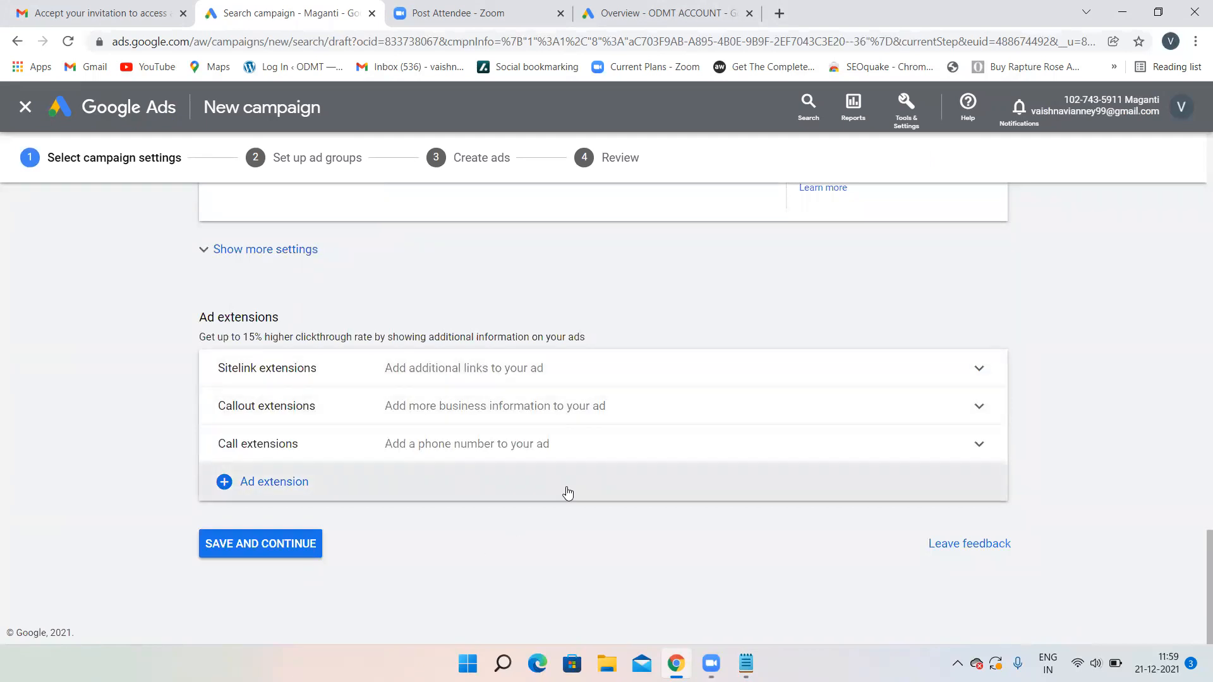
- From the All campaigns overview, go via Ads to the account's Extensions summary
left_click(663, 13)
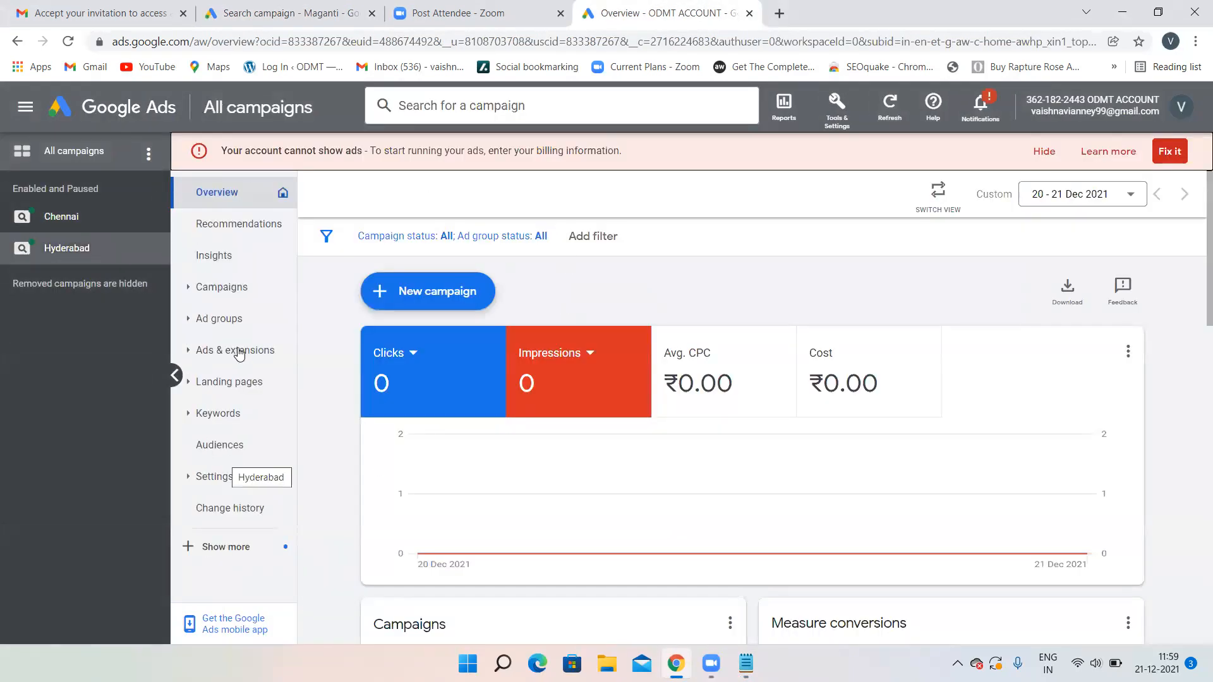
left_click(238, 354)
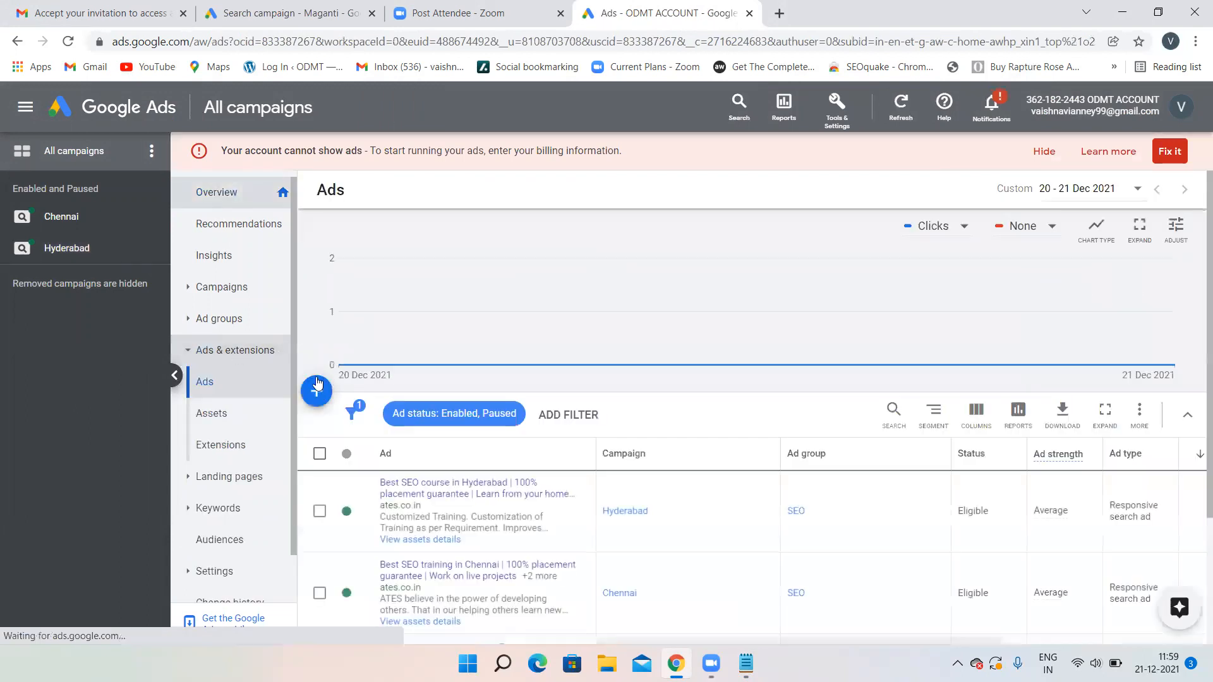
scroll(518, 435, "down", 3)
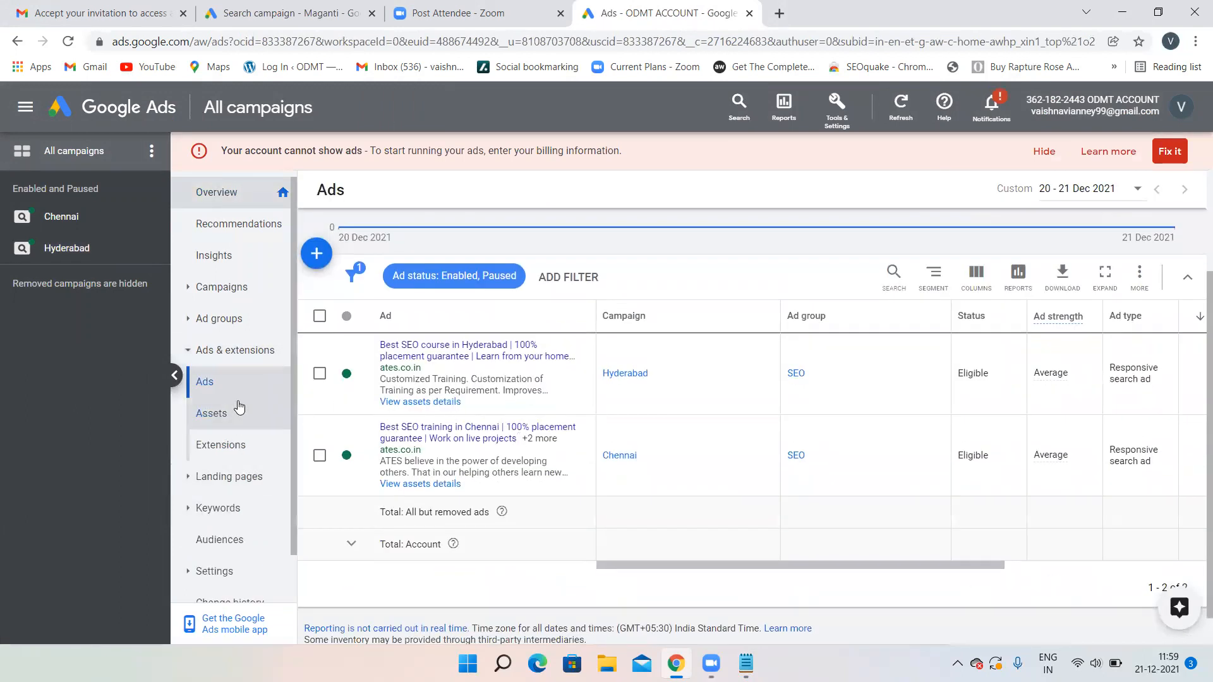
left_click(226, 450)
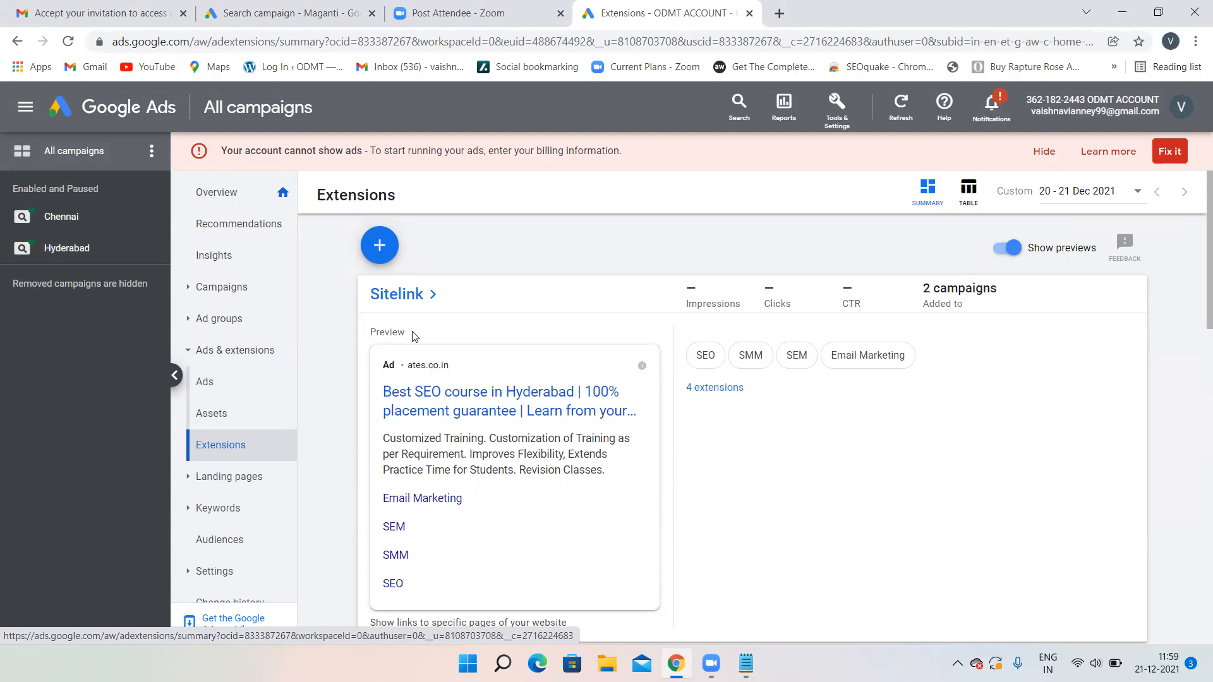
- Scroll the Extensions summary and open the Courses structured snippet details
scroll(568, 560, "down", 4)
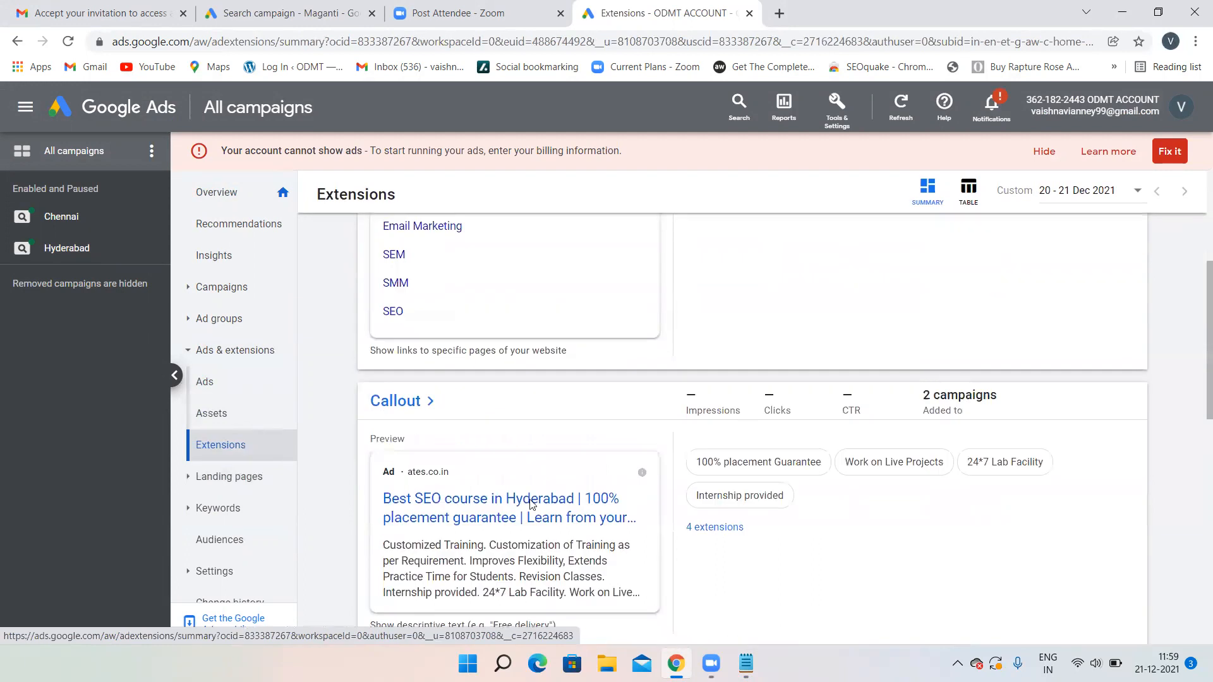
scroll(503, 460, "down", 5)
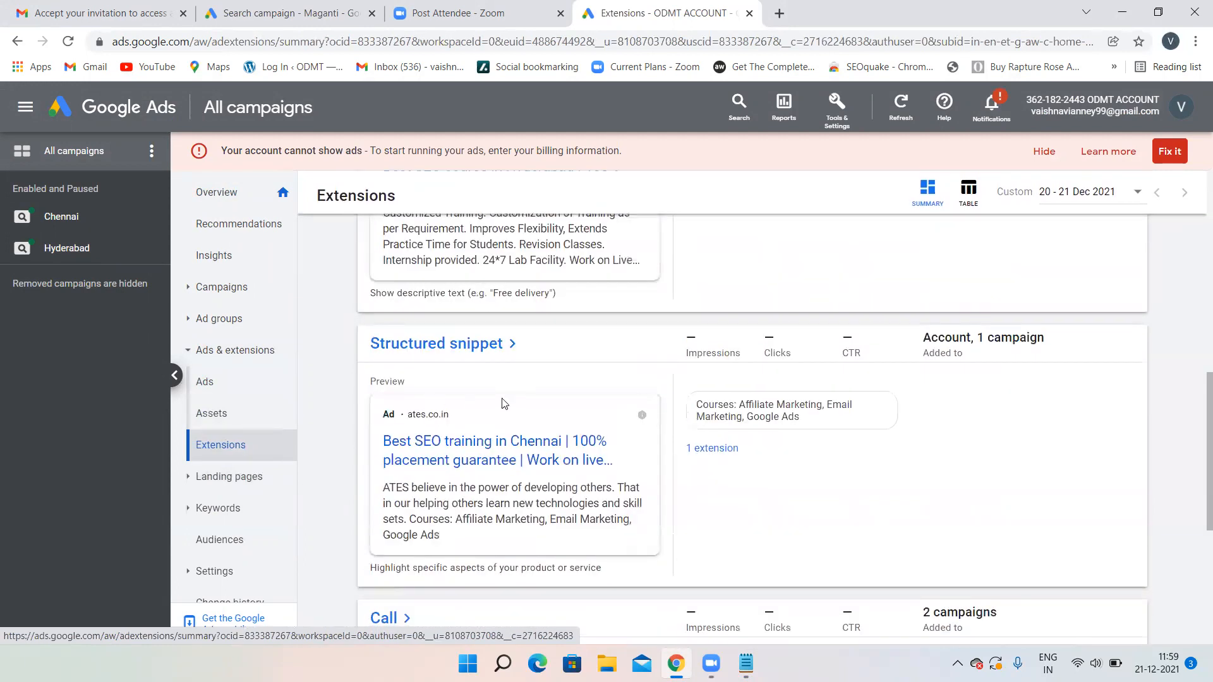
scroll(429, 417, "down", 5)
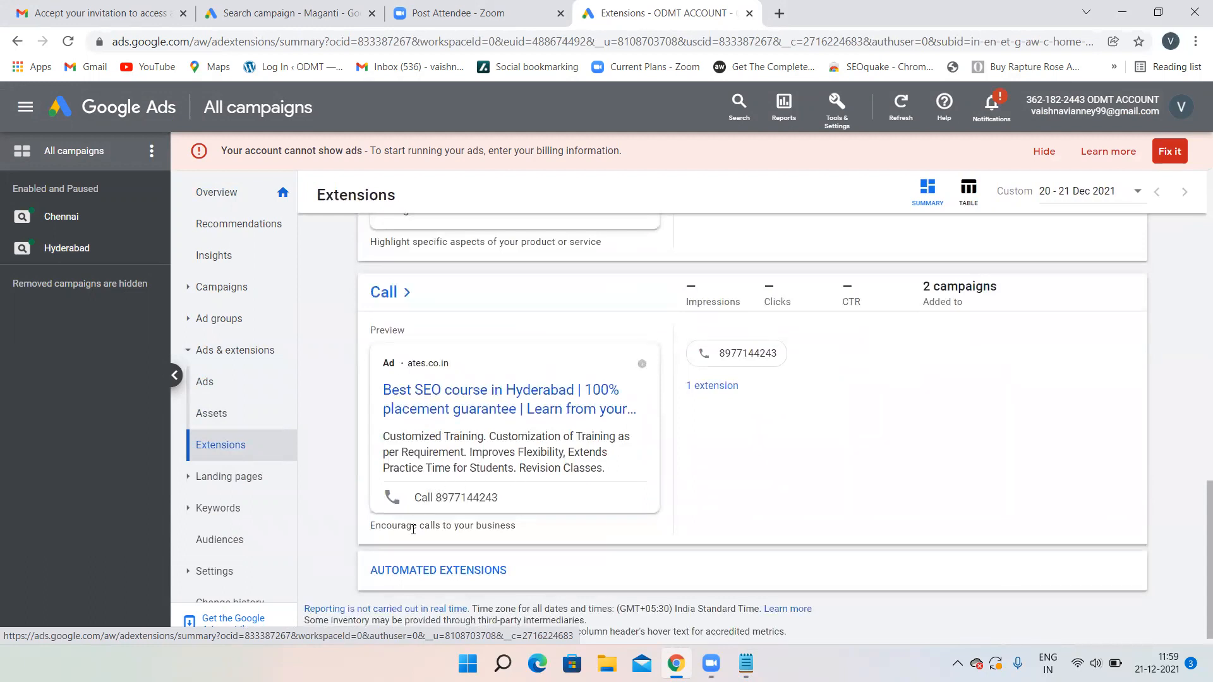
scroll(537, 387, "up", 4)
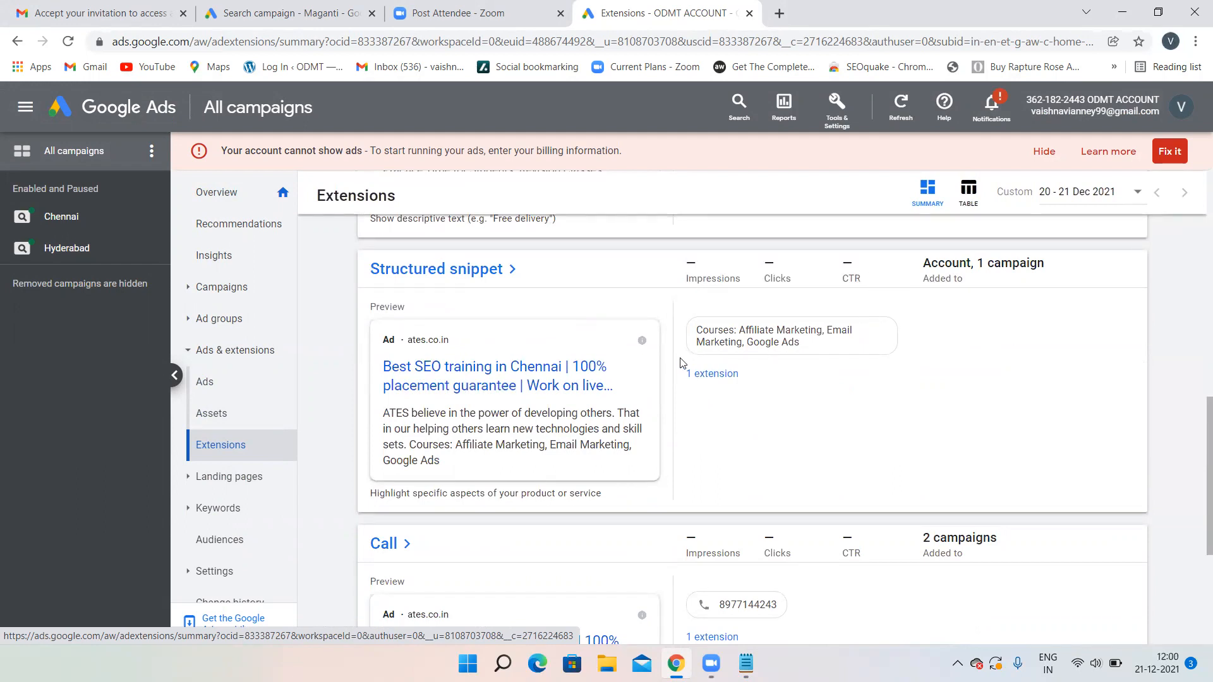
left_click(771, 328)
- Review the sitelink, callout and call extension cards, then go back to the search campaign draft
scroll(582, 358, "up", 1)
scroll(582, 358, "up", 4)
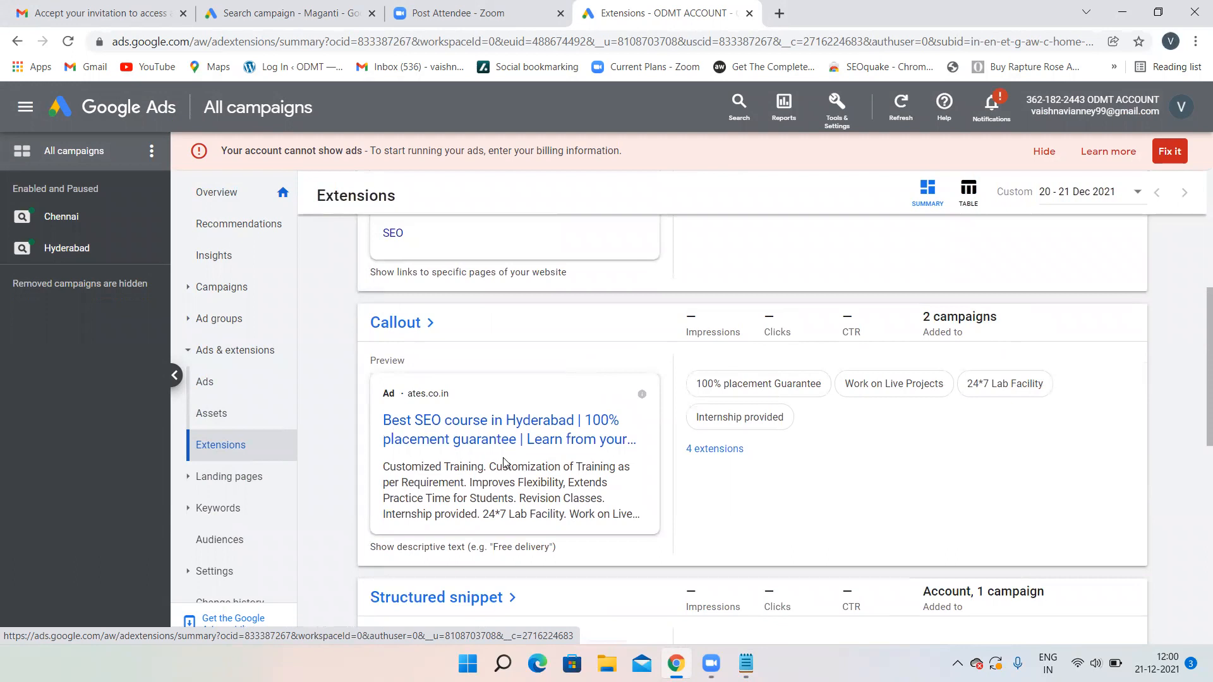
scroll(506, 463, "down", 2)
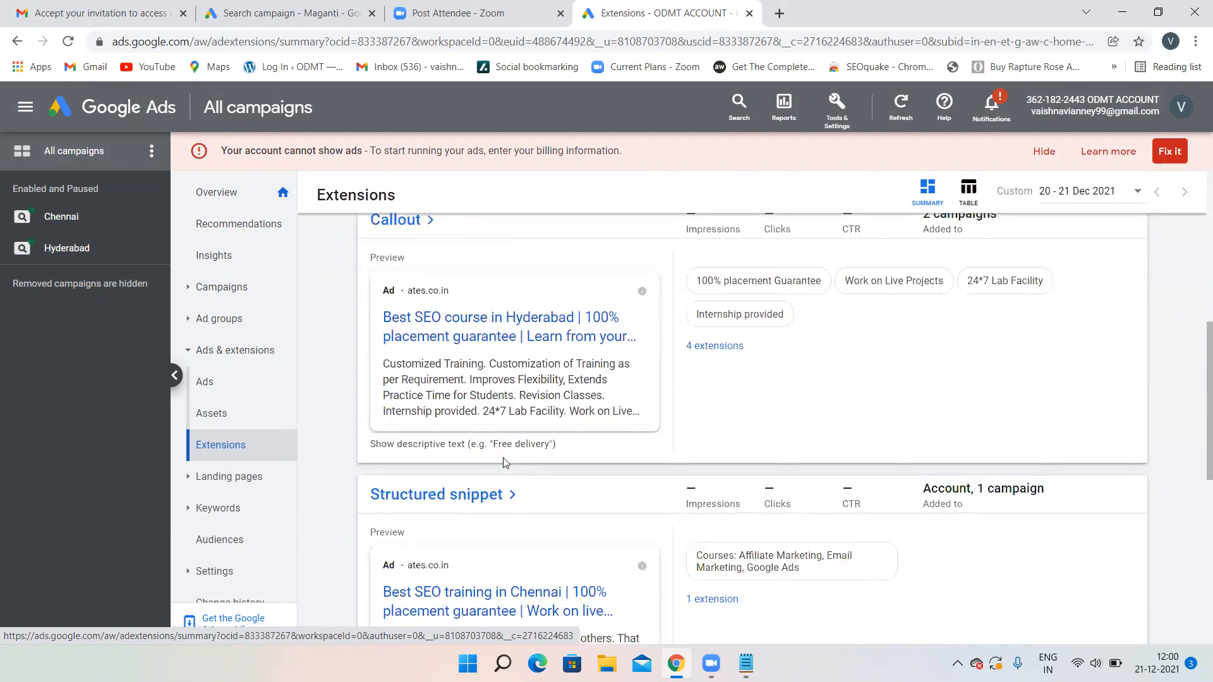
scroll(503, 462, "up", 6)
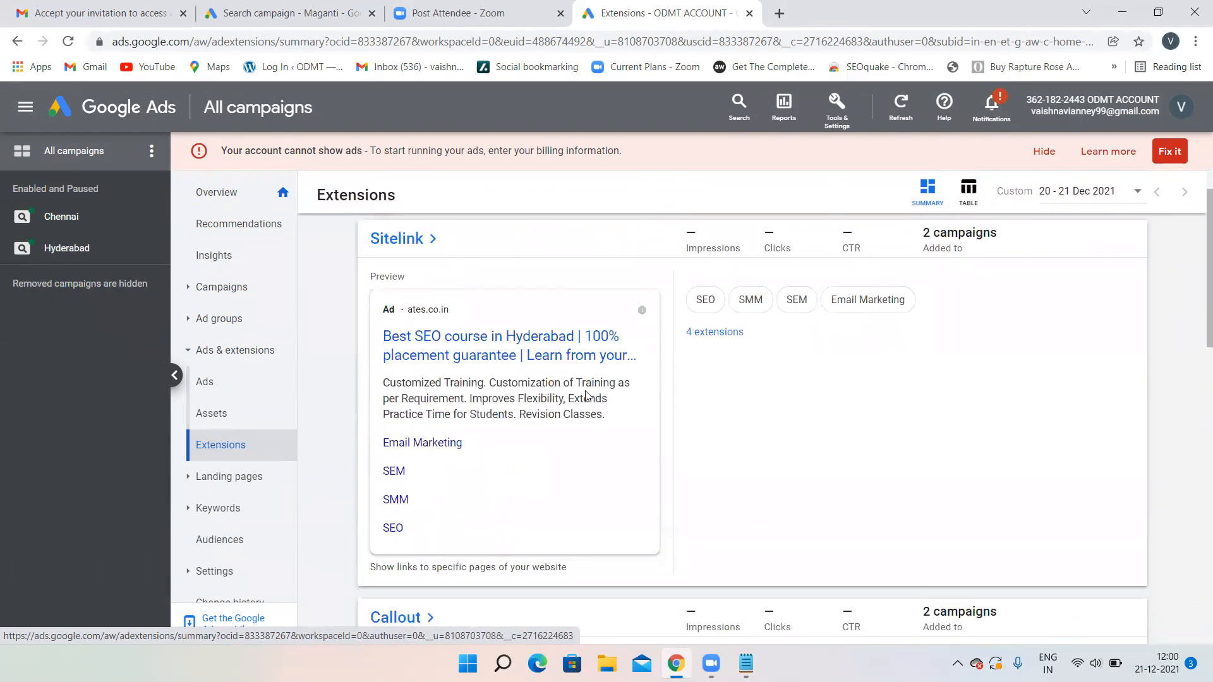
scroll(572, 419, "down", 4)
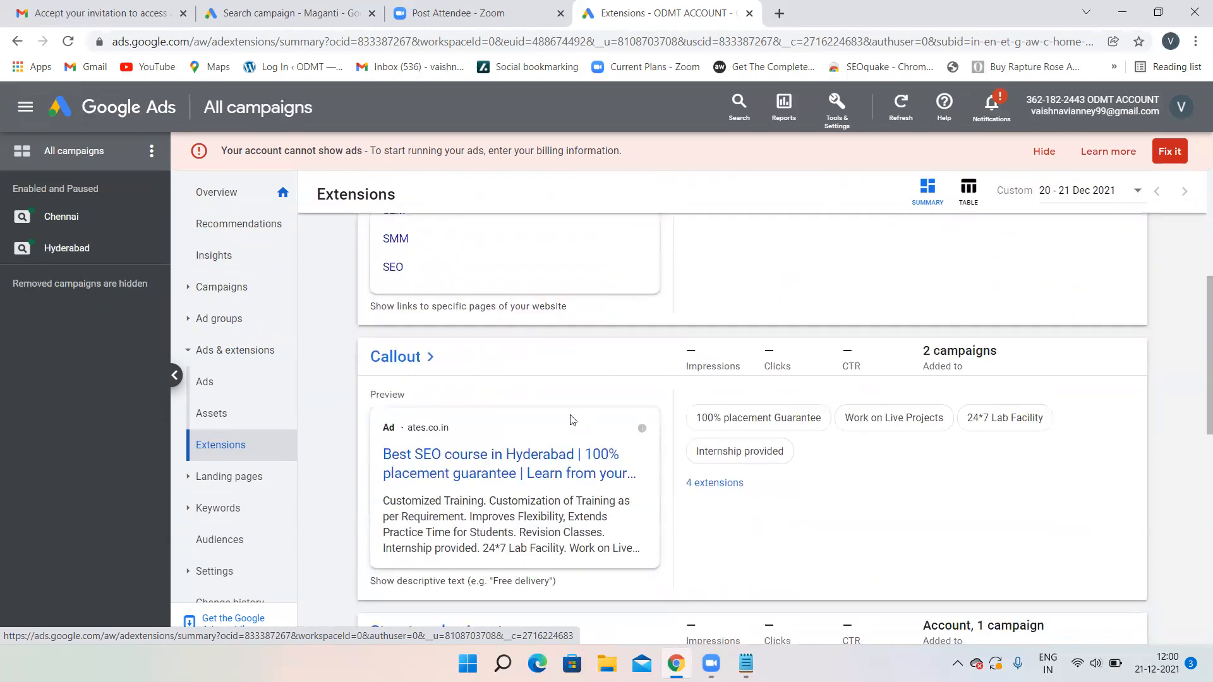
scroll(572, 419, "down", 2)
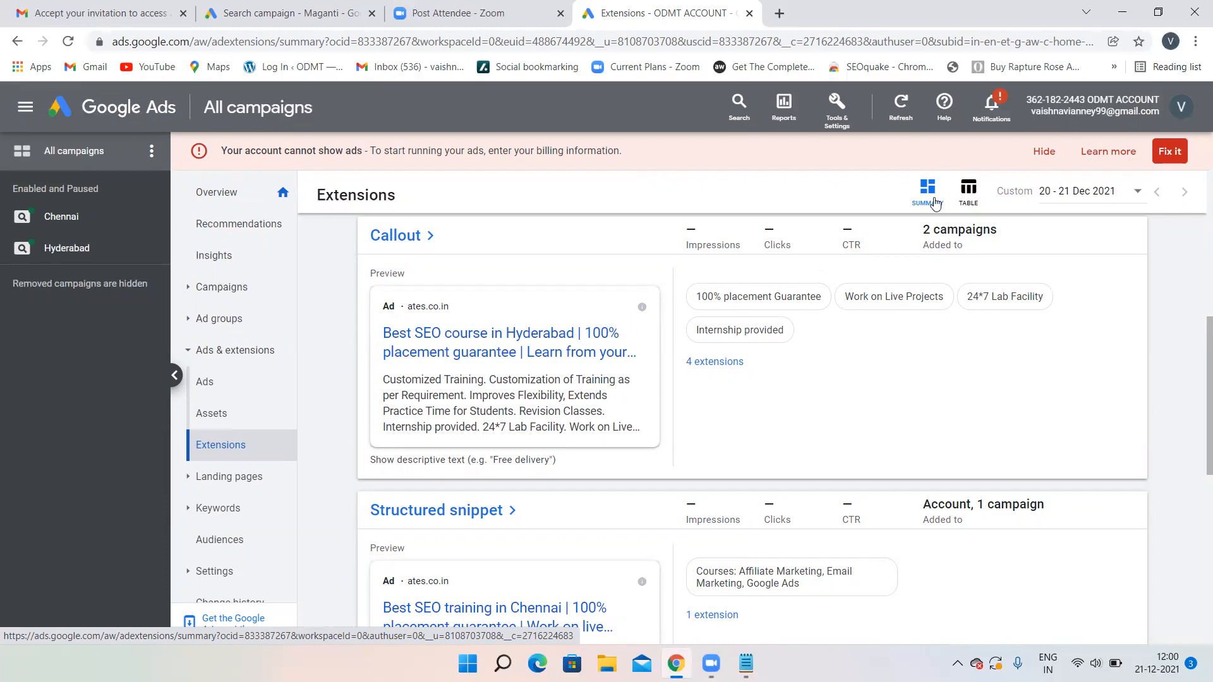
scroll(499, 388, "up", 5)
scroll(499, 388, "up", 2)
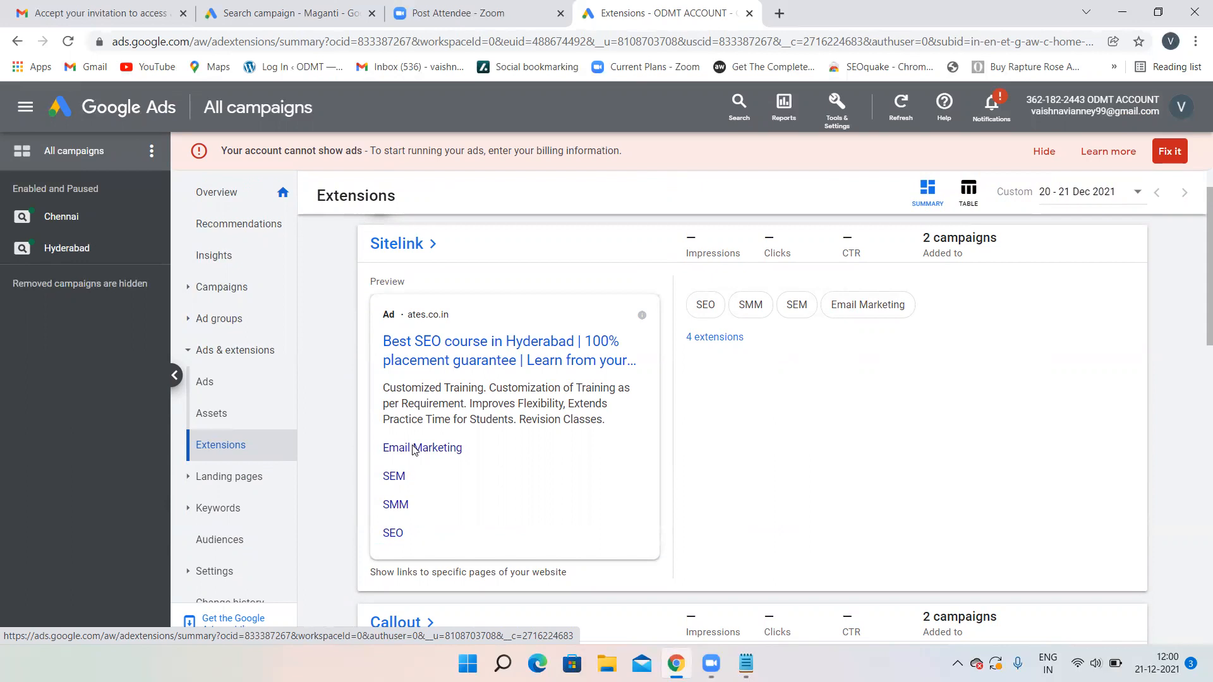
scroll(506, 435, "down", 5)
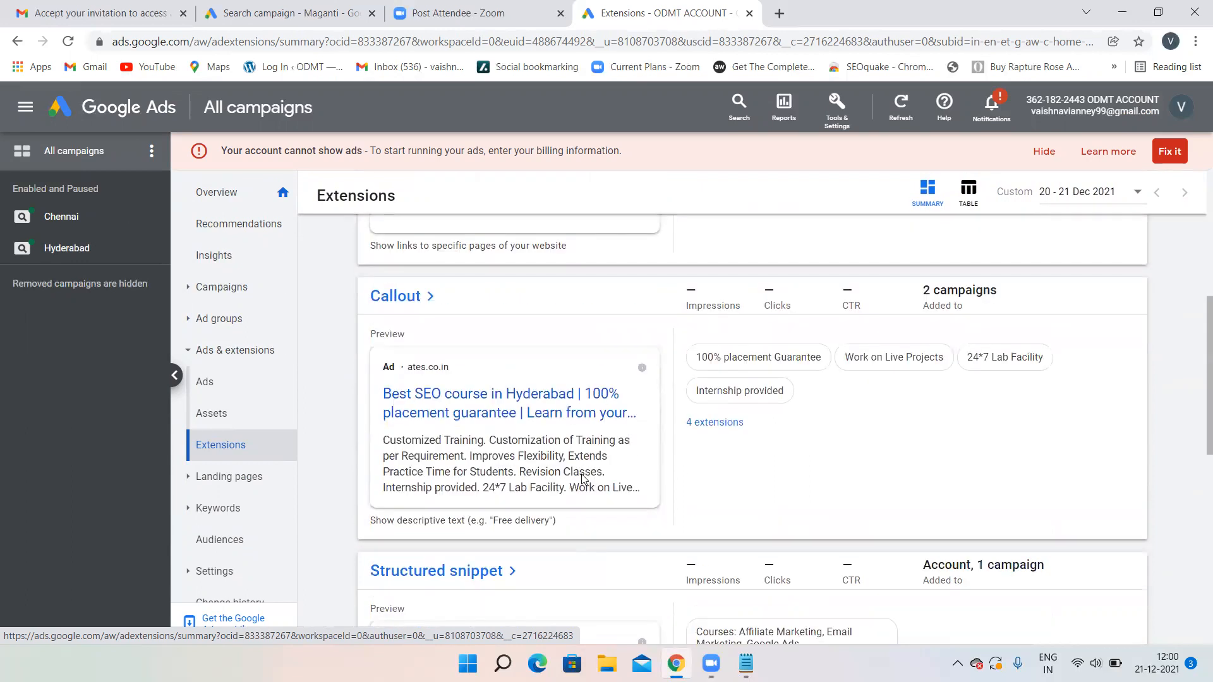
scroll(578, 474, "down", 2)
scroll(556, 461, "up", 3)
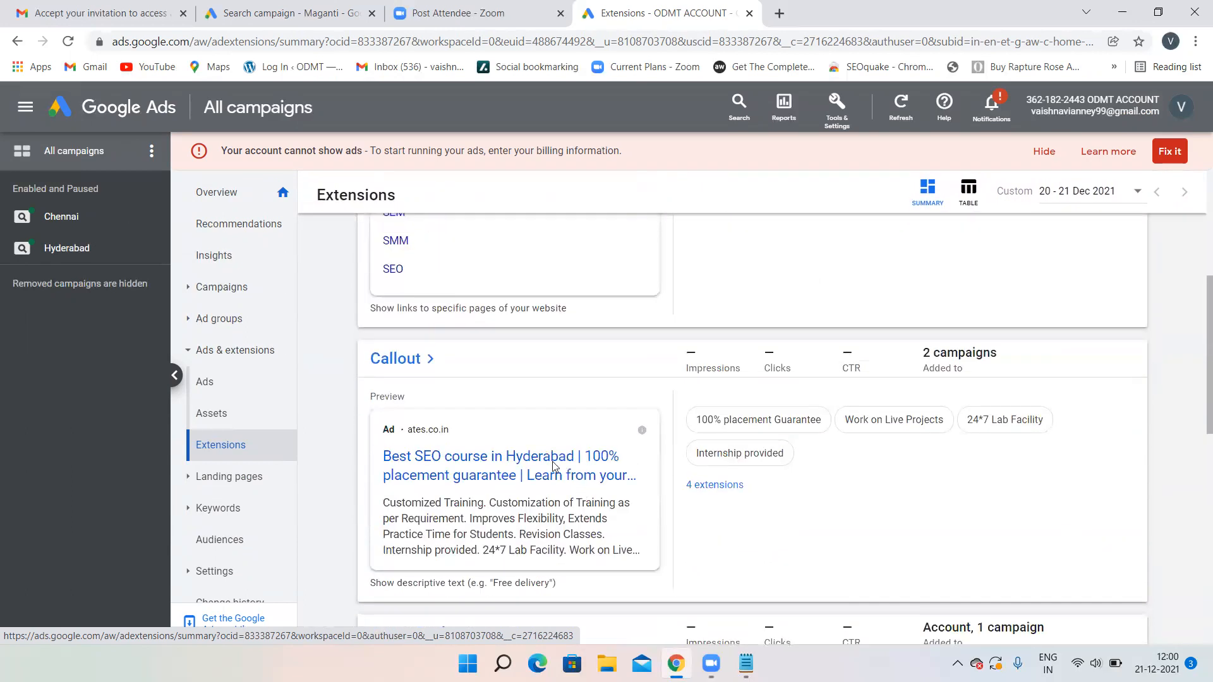
scroll(553, 466, "down", 4)
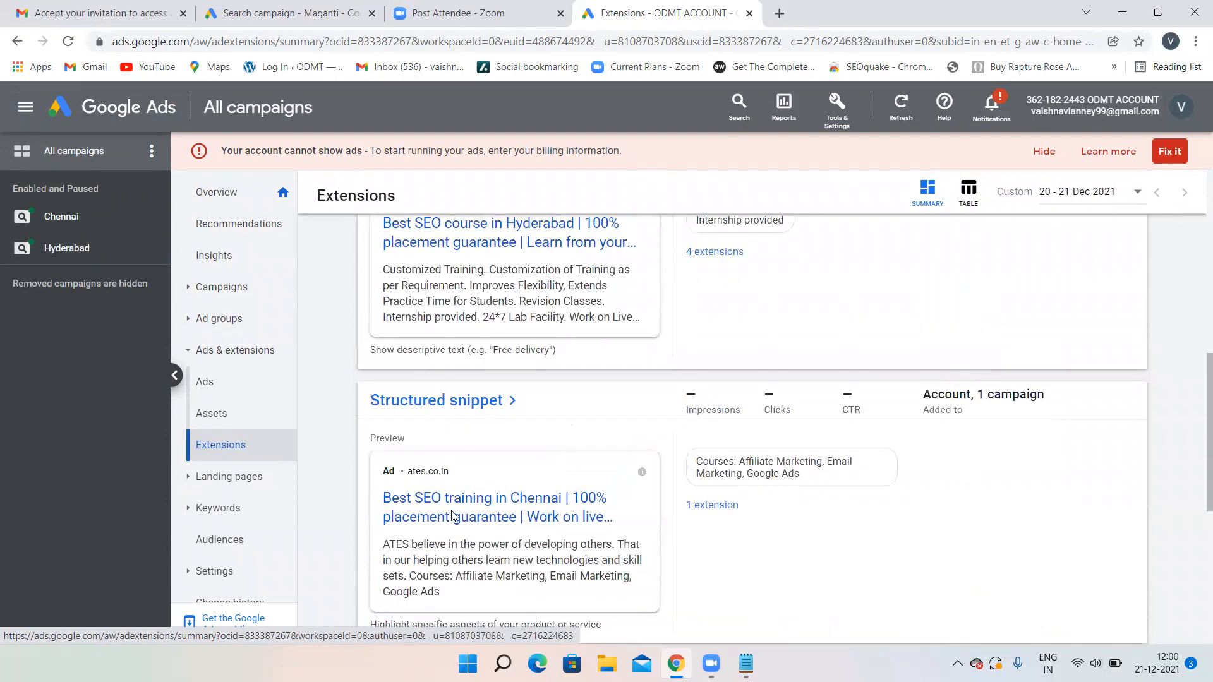
scroll(572, 527, "down", 1)
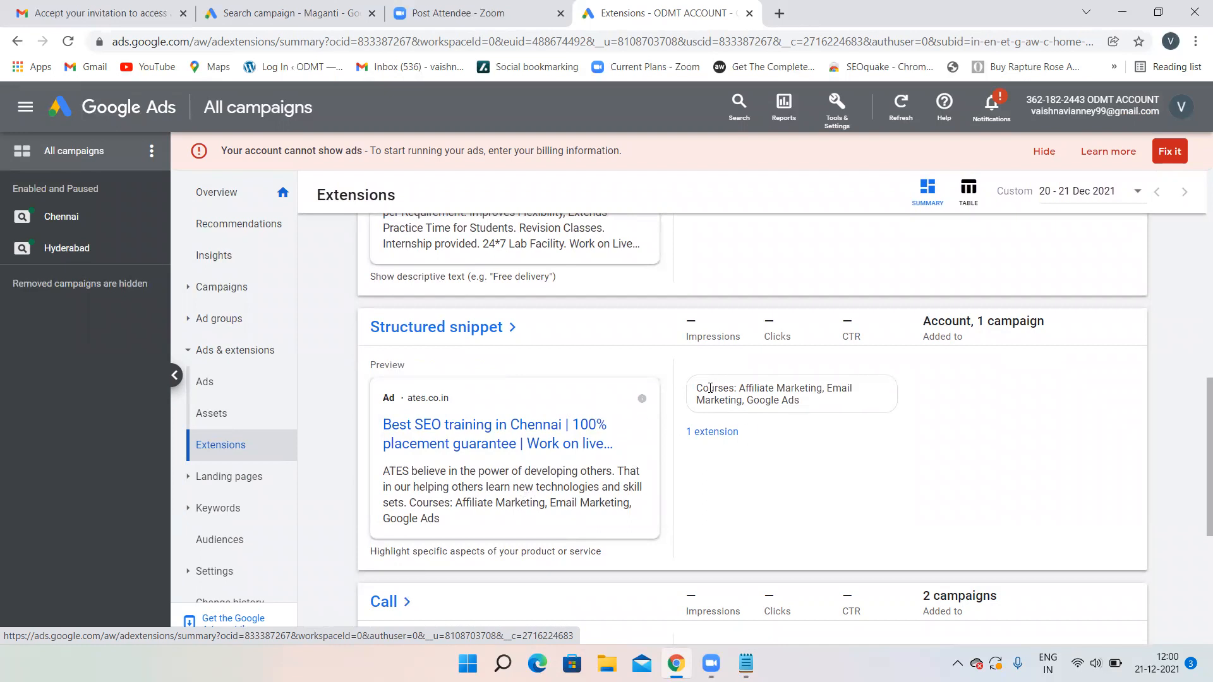
scroll(631, 441, "down", 4)
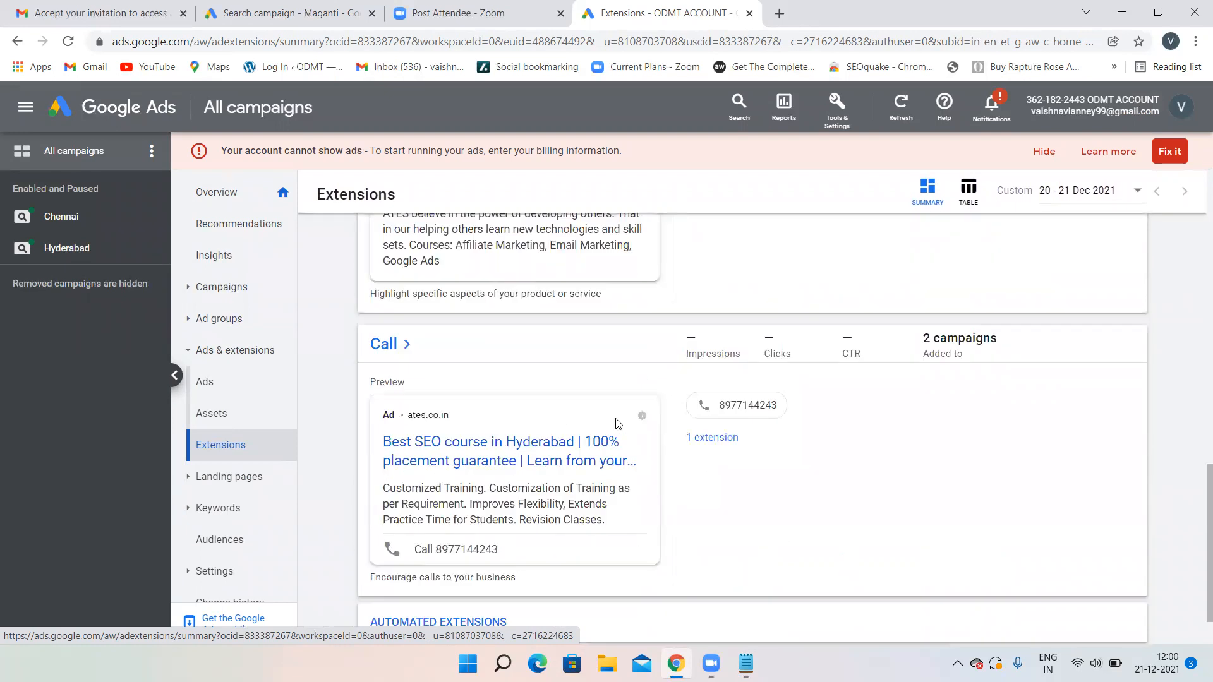
scroll(616, 423, "up", 4)
scroll(617, 423, "up", 7)
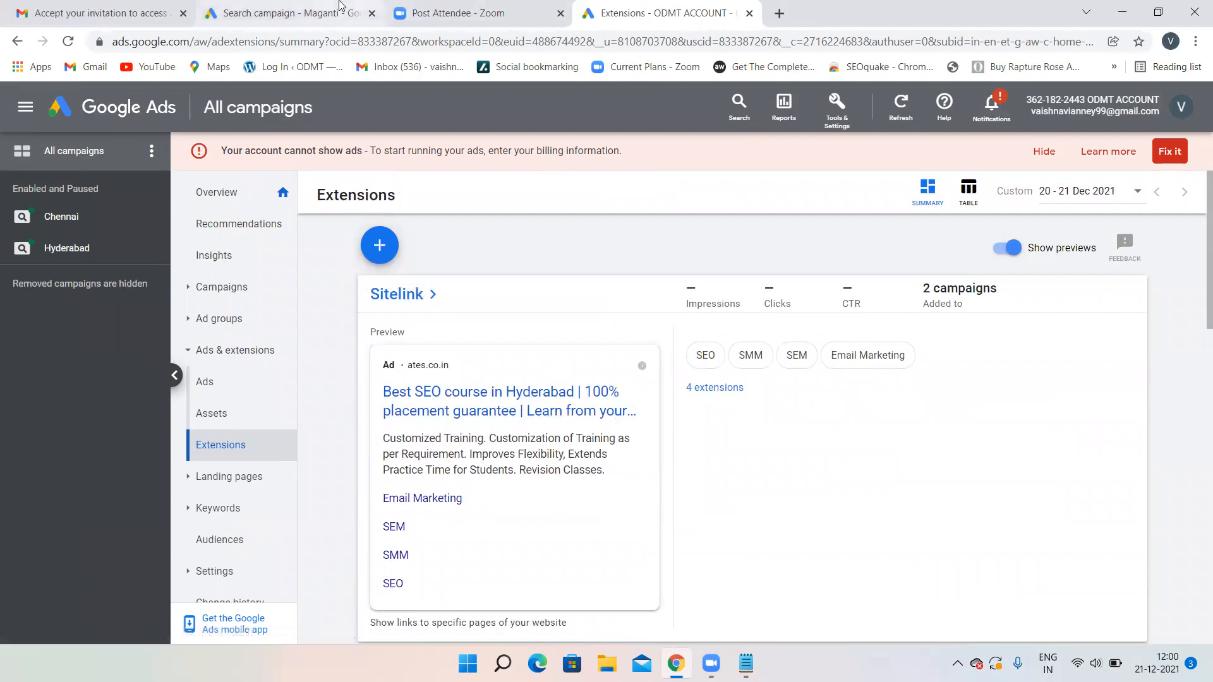
left_click(297, 12)
- Scroll the Bangalore draft's Ad extensions section, compare with the ODMT Extensions tab, and end there
scroll(380, 309, "up", 15)
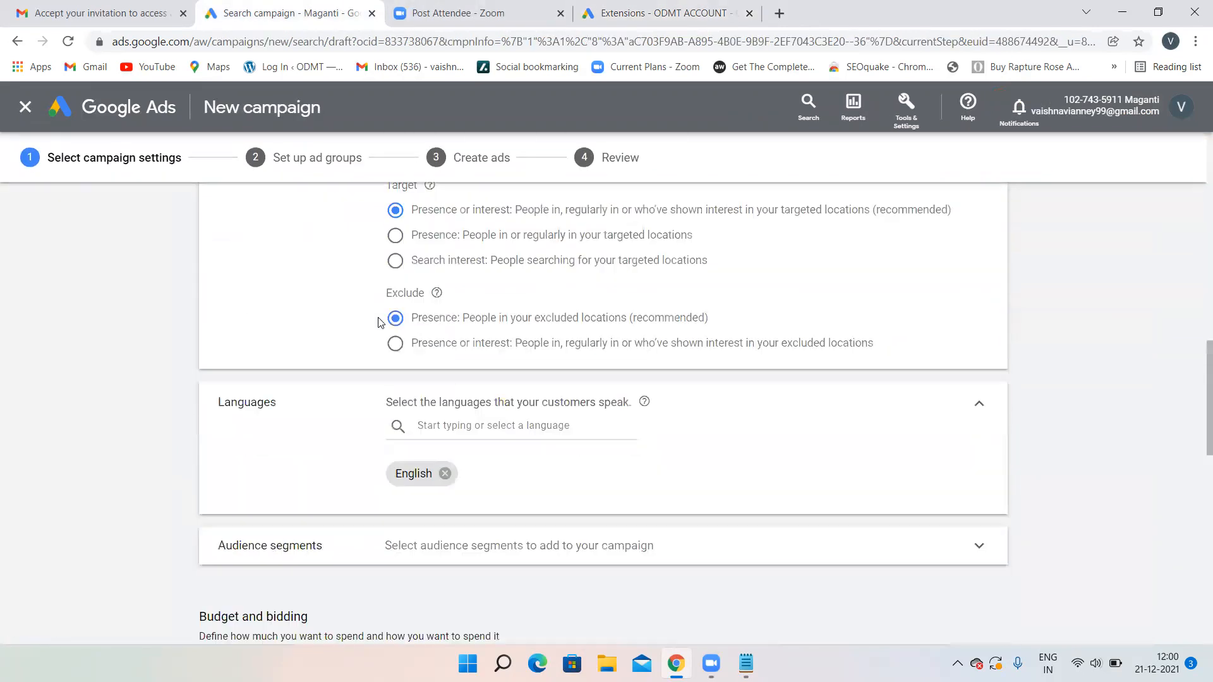
scroll(280, 330, "up", 5)
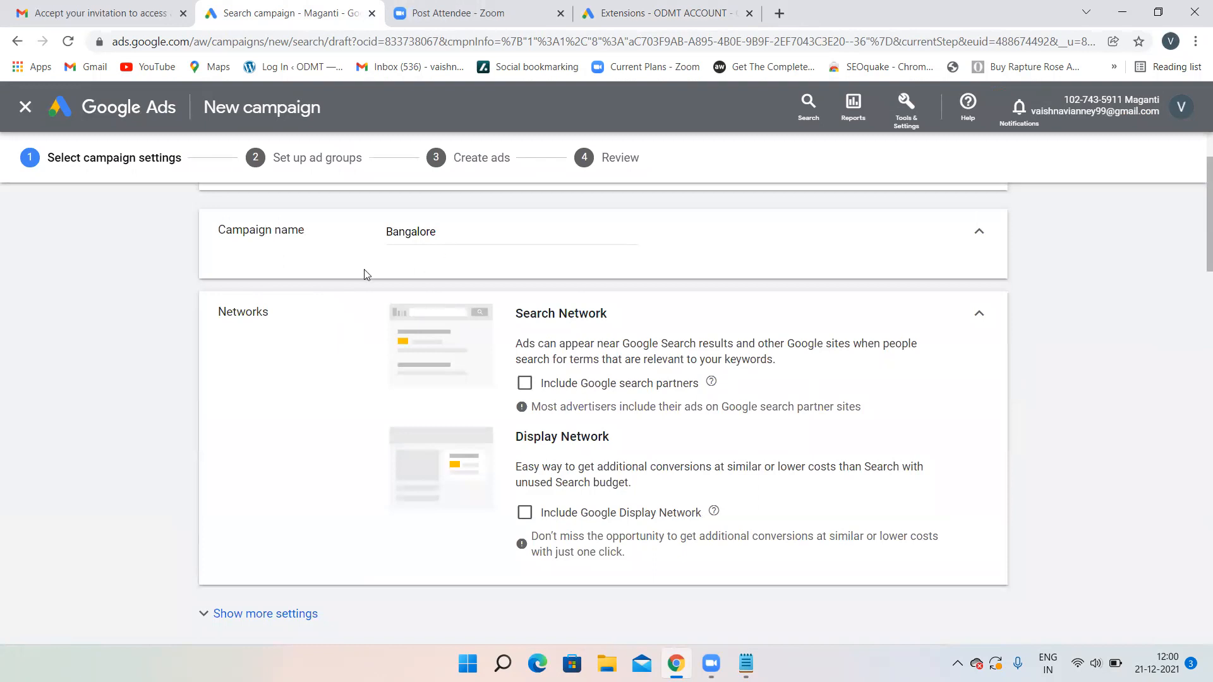
scroll(342, 356, "down", 20)
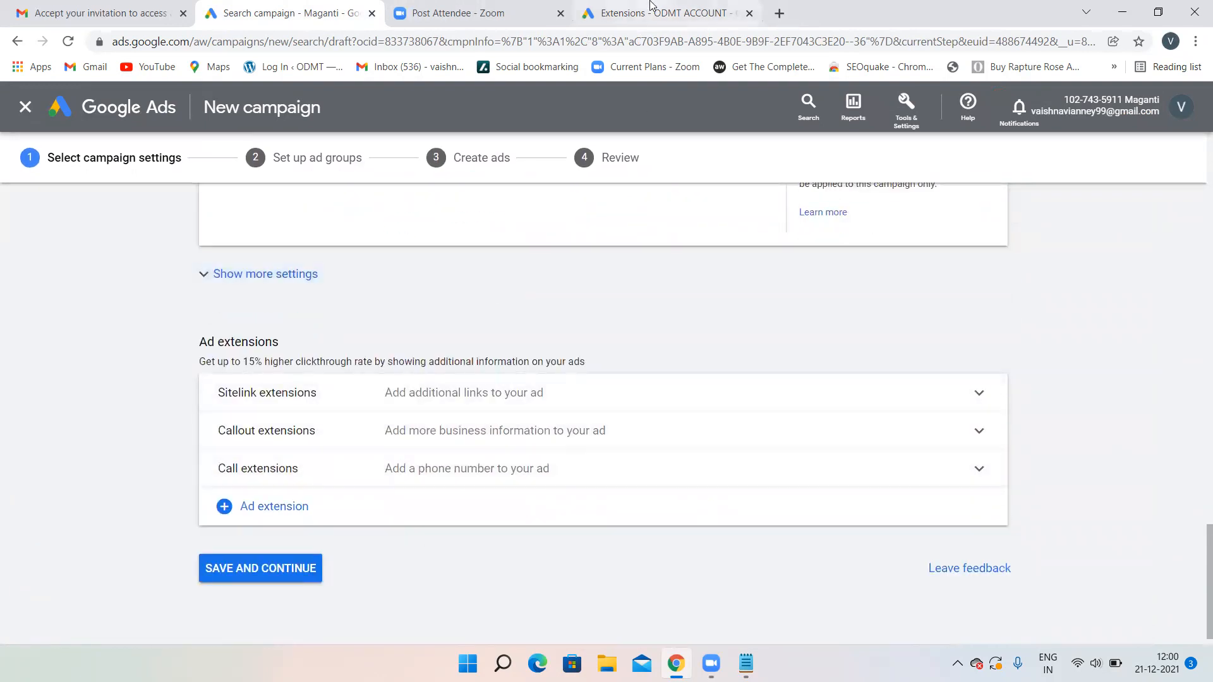
left_click(663, 11)
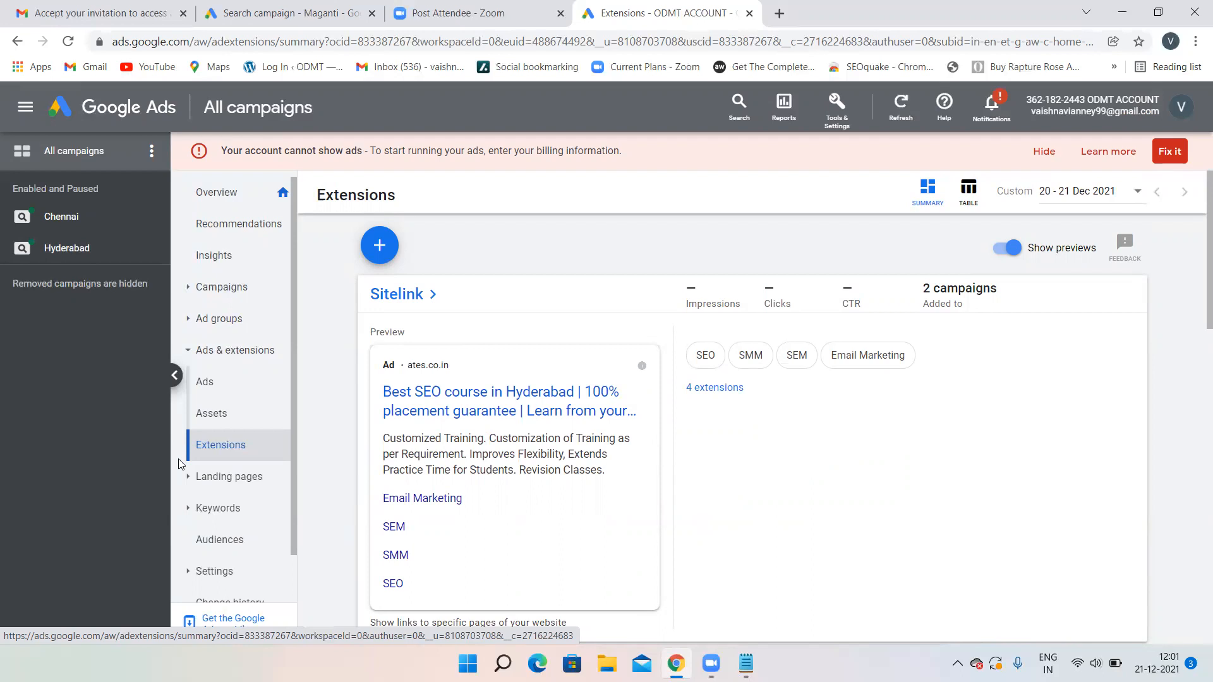
left_click(290, 12)
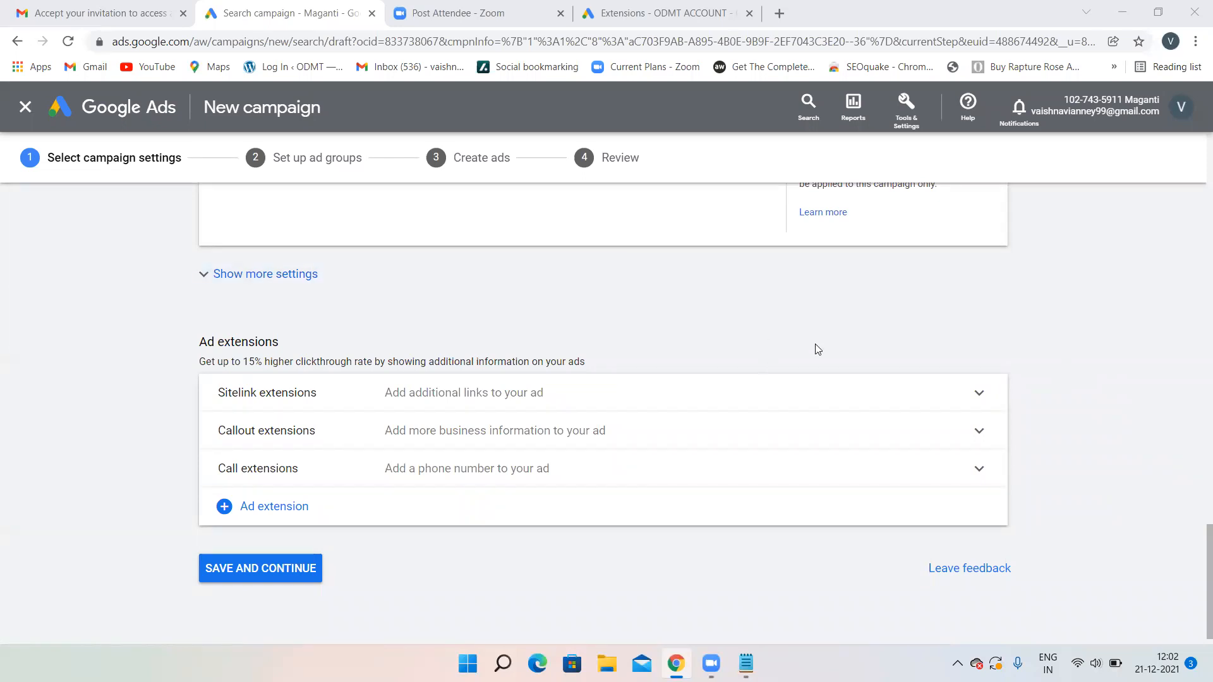
scroll(1195, 436, "up", 1)
left_click_drag(1195, 436, 1195, 533)
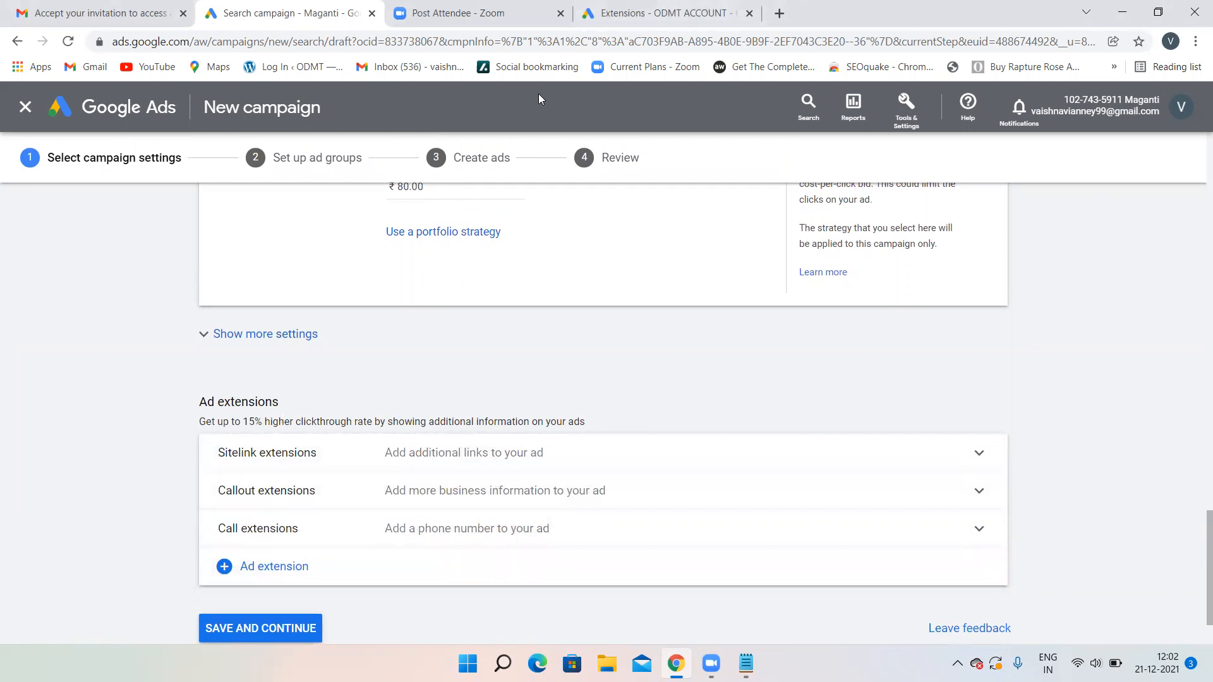
left_click(657, 14)
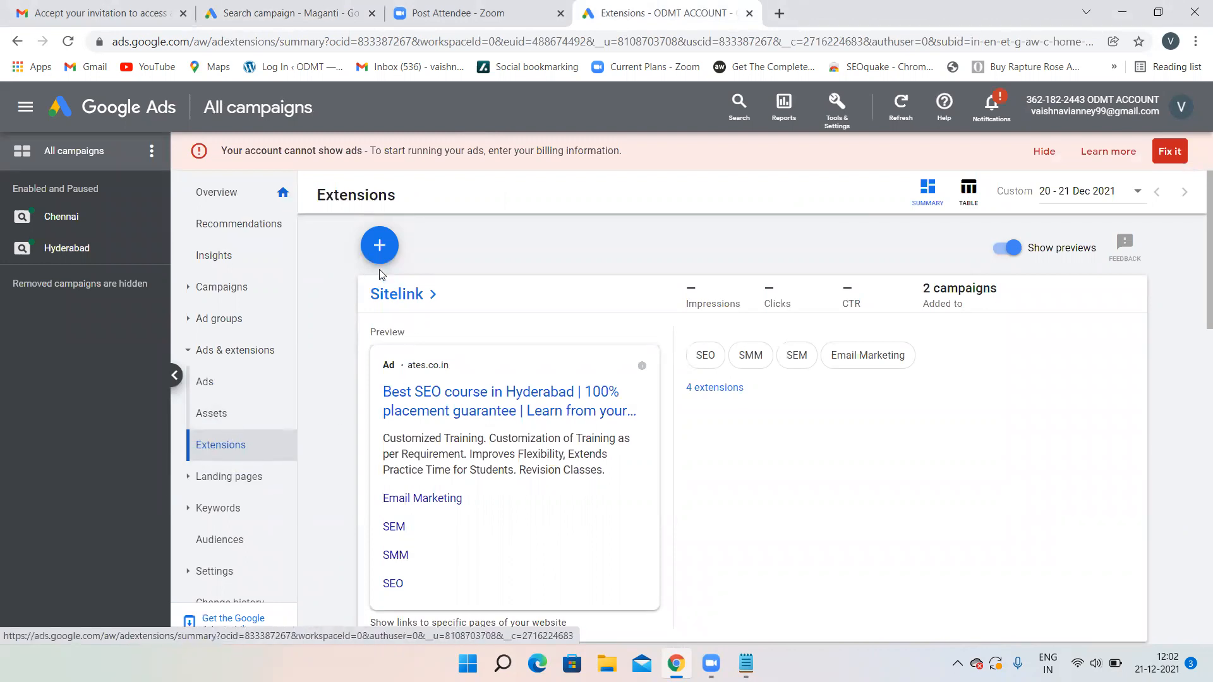
- Open the blue + extension-type menu on the Extensions summary after briefly rechecking the campaign draft
left_click(379, 245)
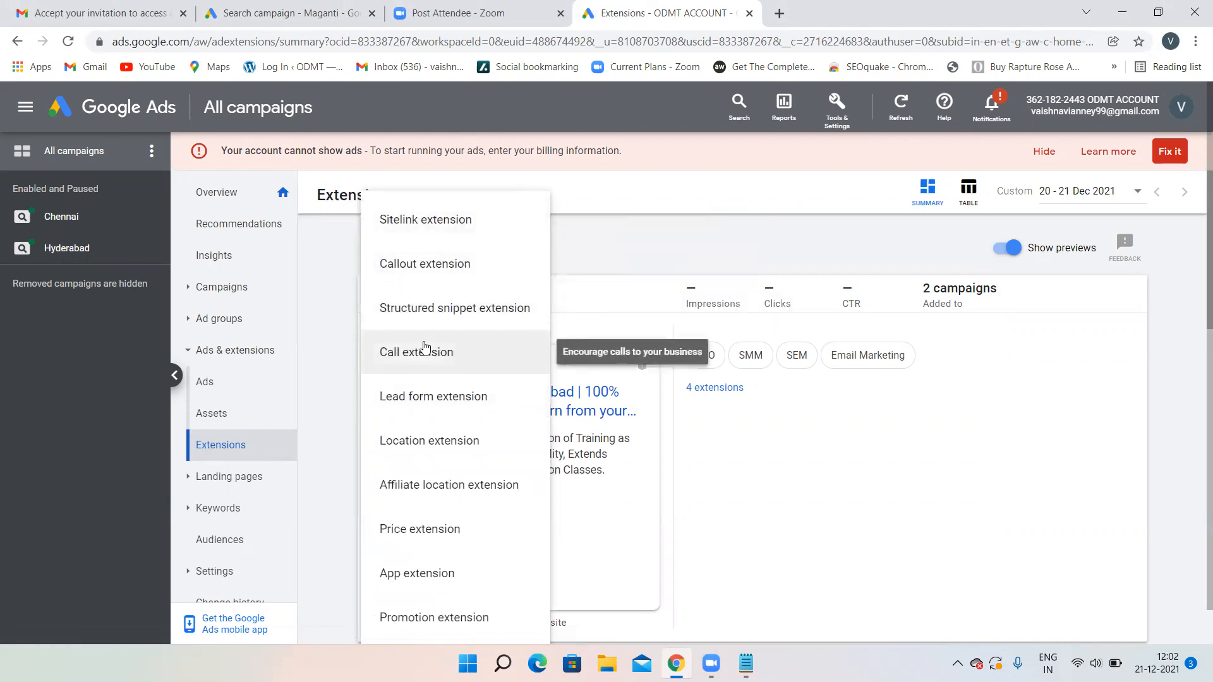
left_click(316, 419)
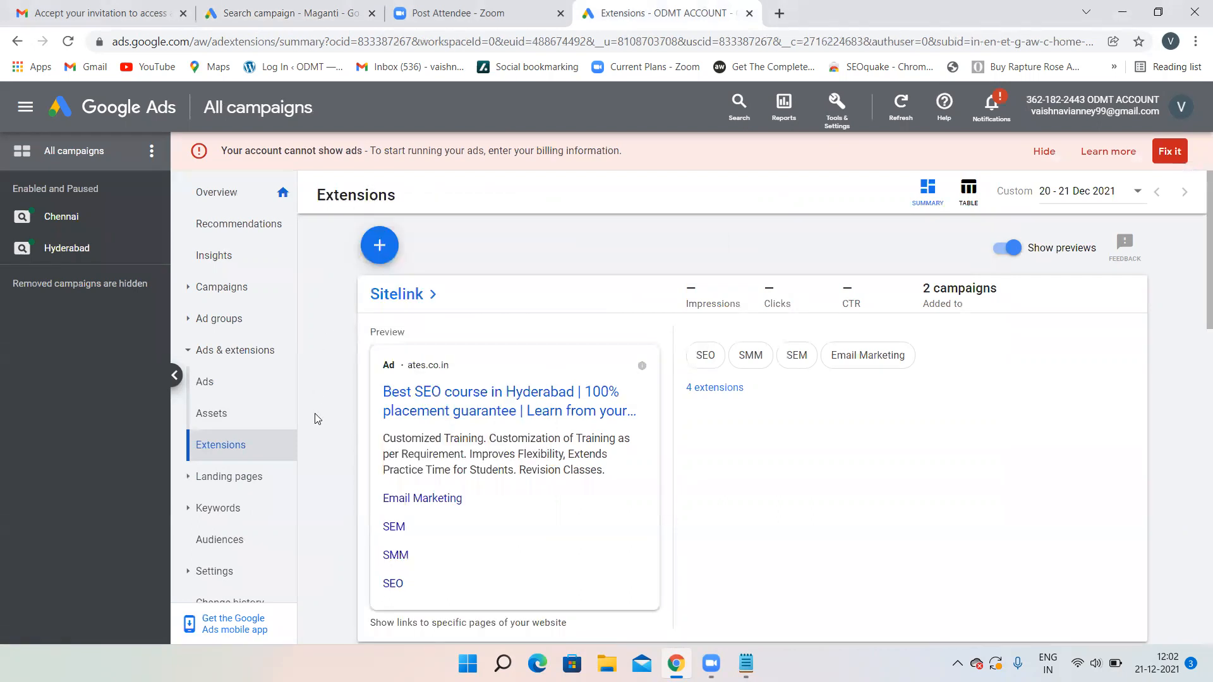
left_click(352, 9)
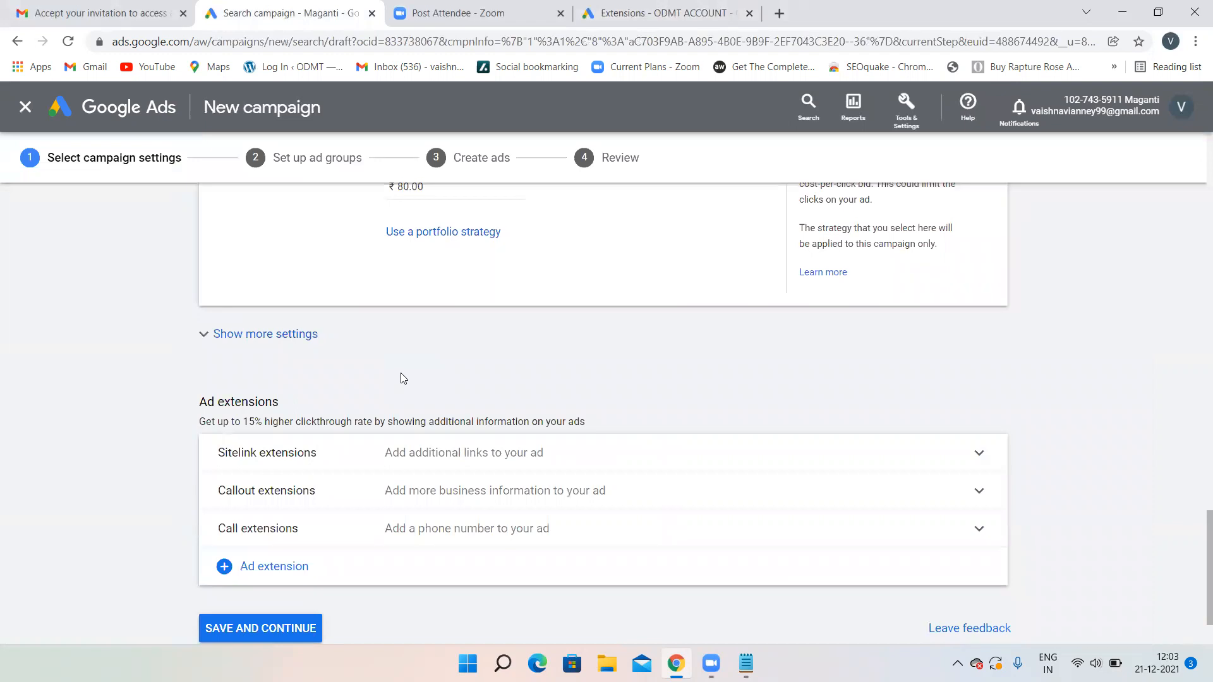
left_click(663, 12)
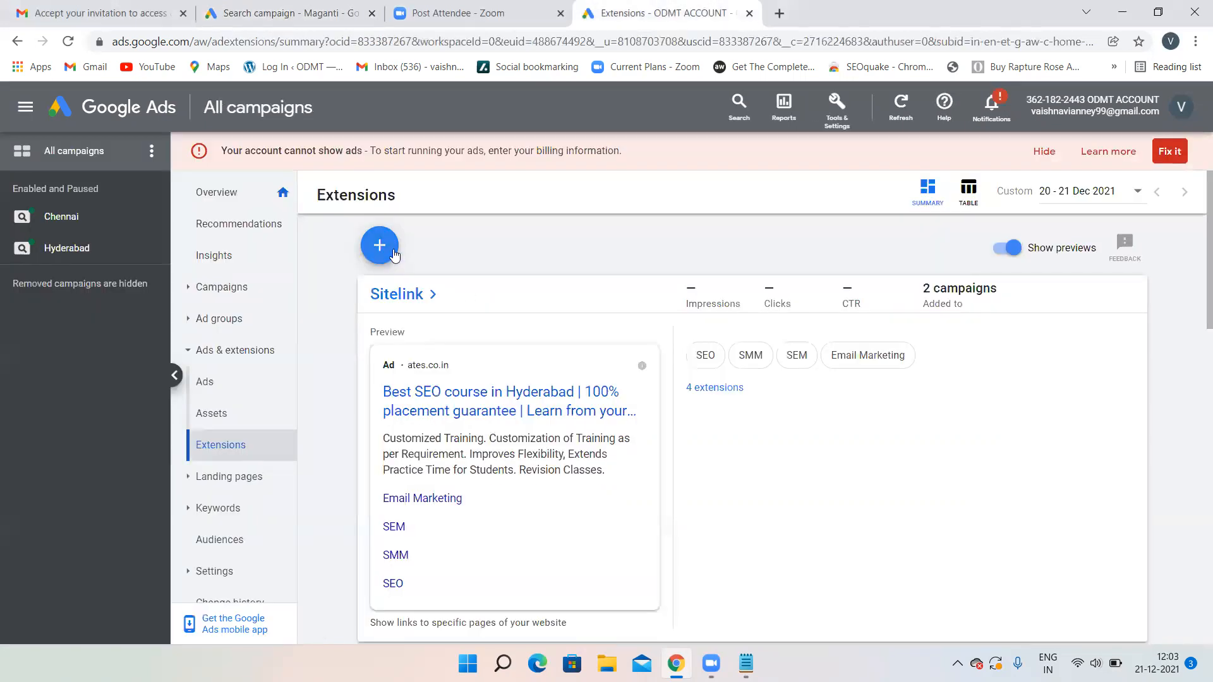
left_click(391, 251)
- Start an account-level sitelink, glance at the campaign draft, then go back to the All campaigns Overview
left_click(430, 232)
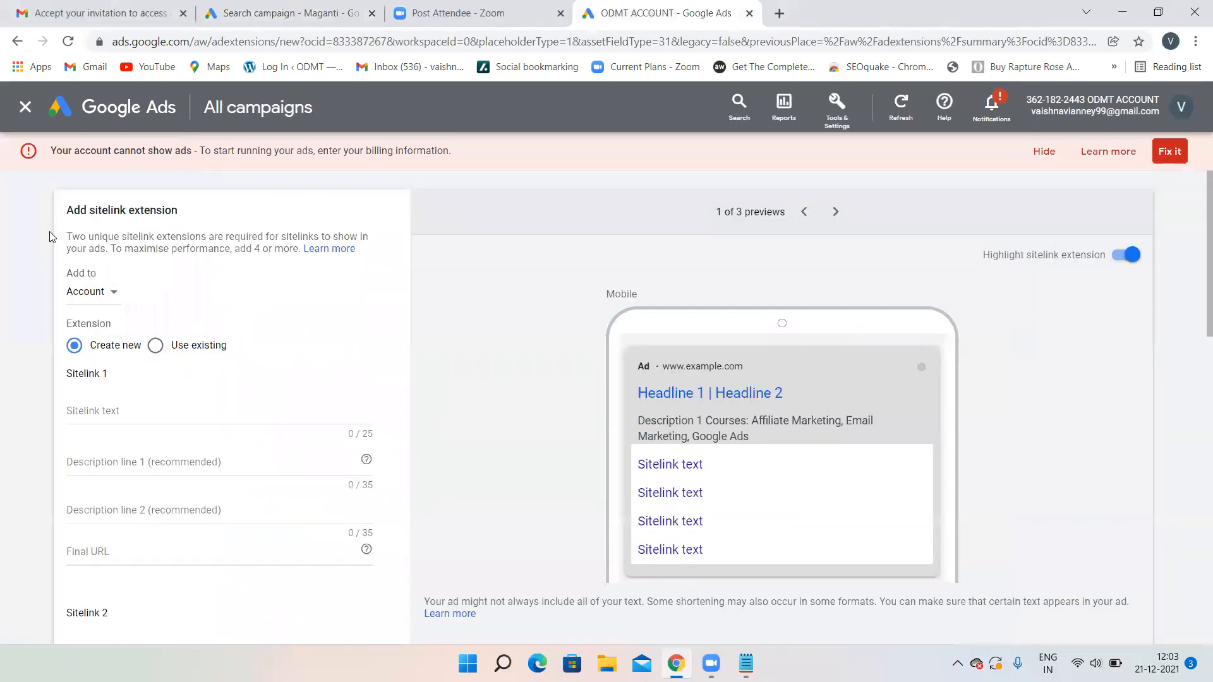
left_click(113, 296)
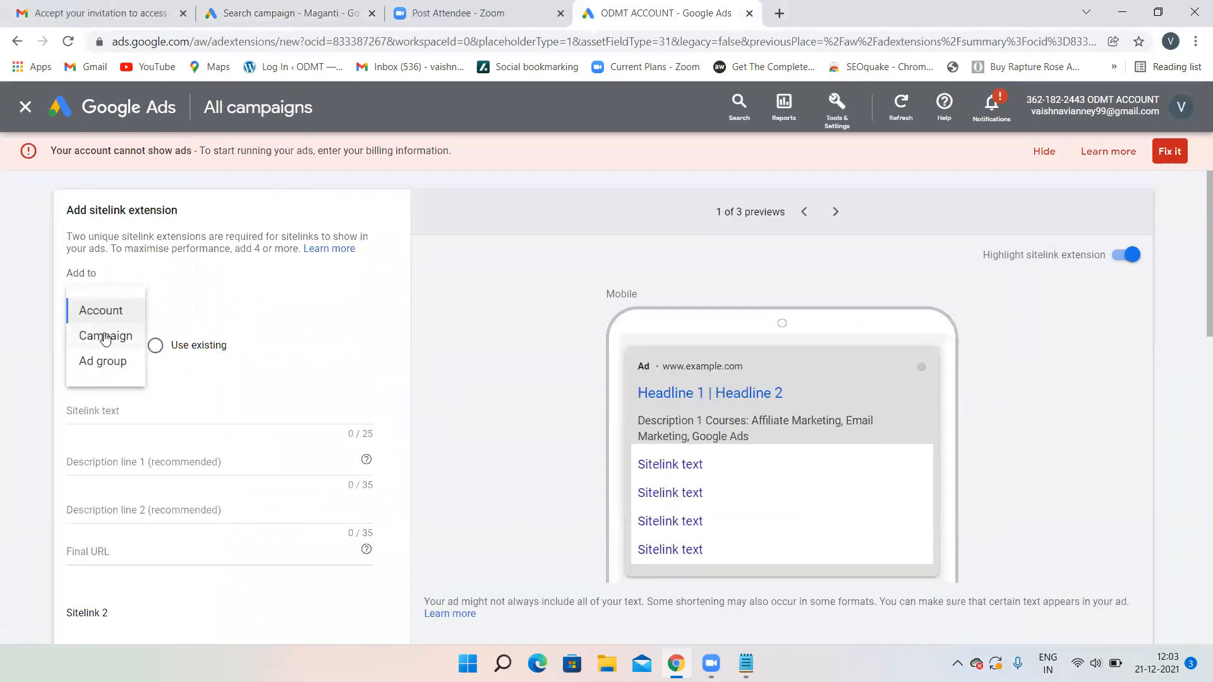
left_click(105, 310)
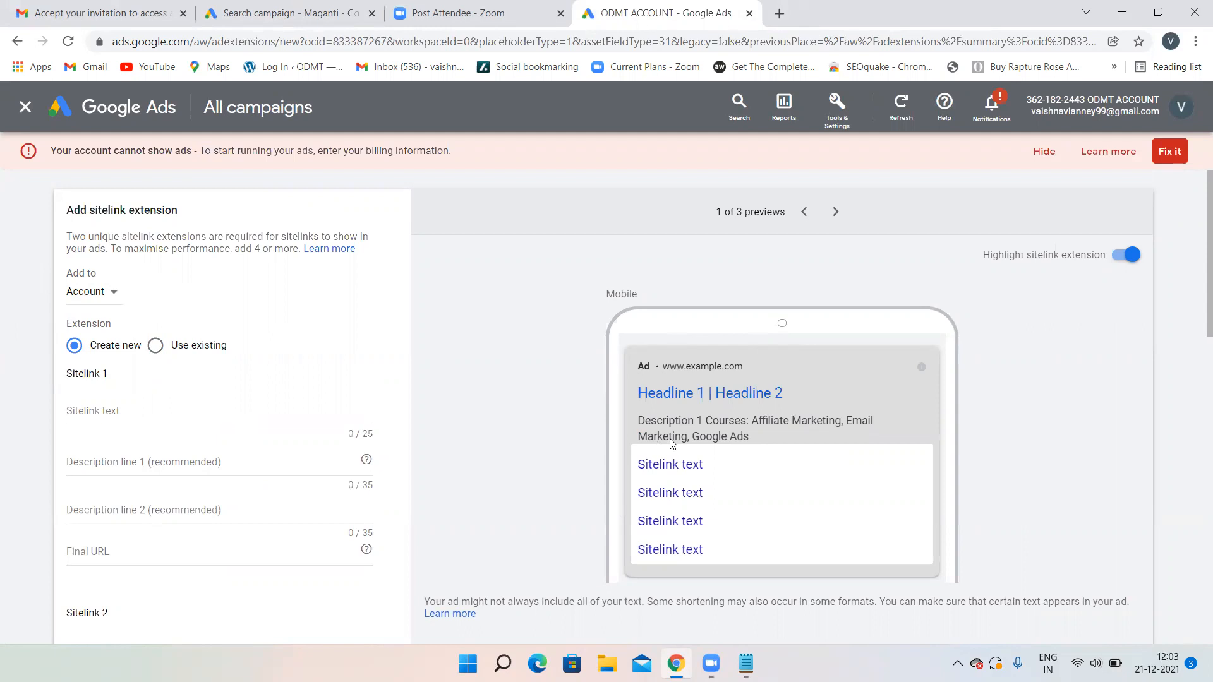
left_click(224, 5)
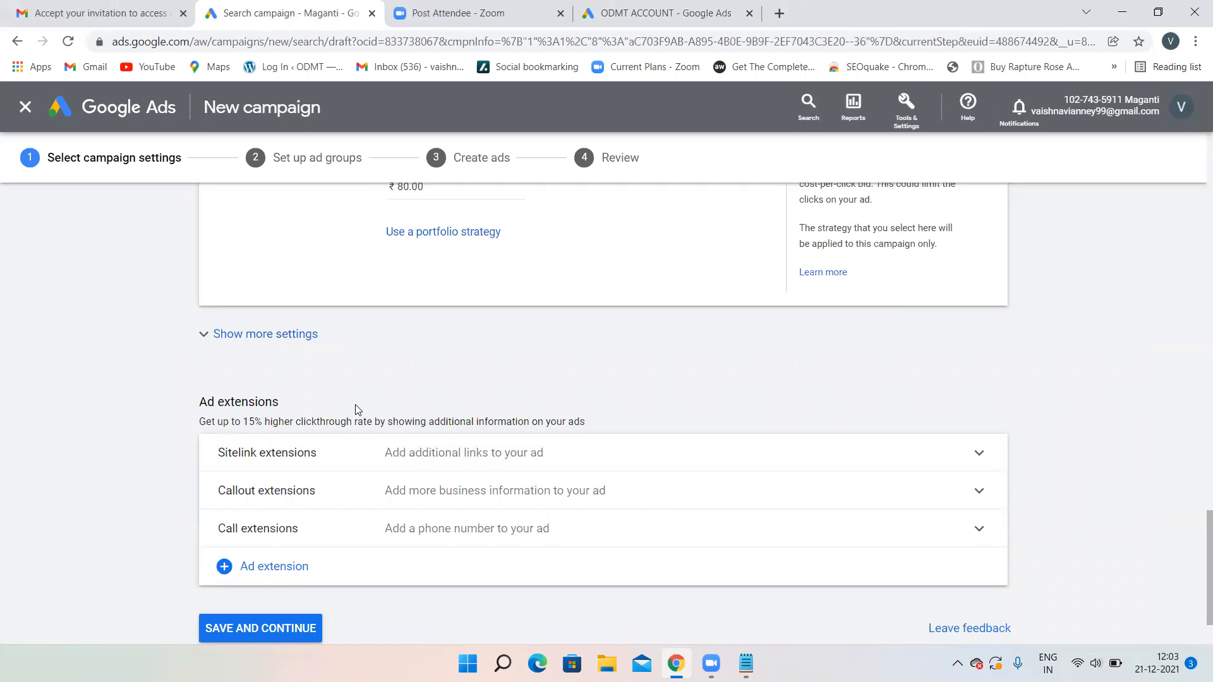
left_click(694, 12)
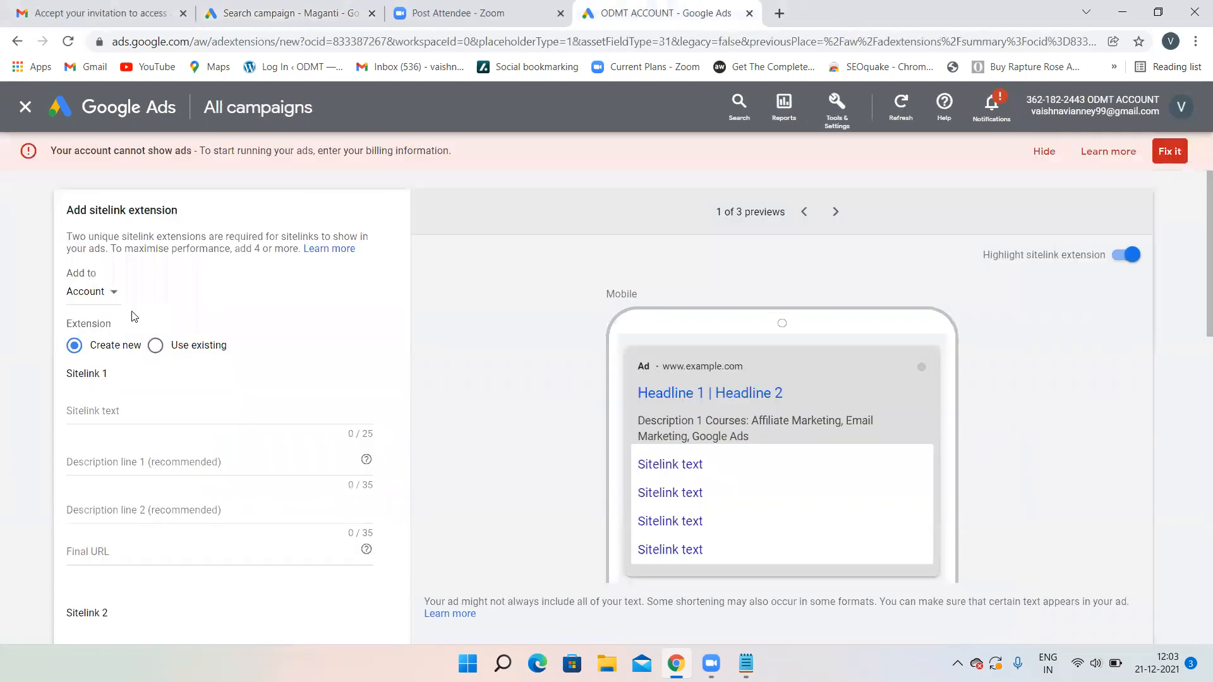
left_click(119, 116)
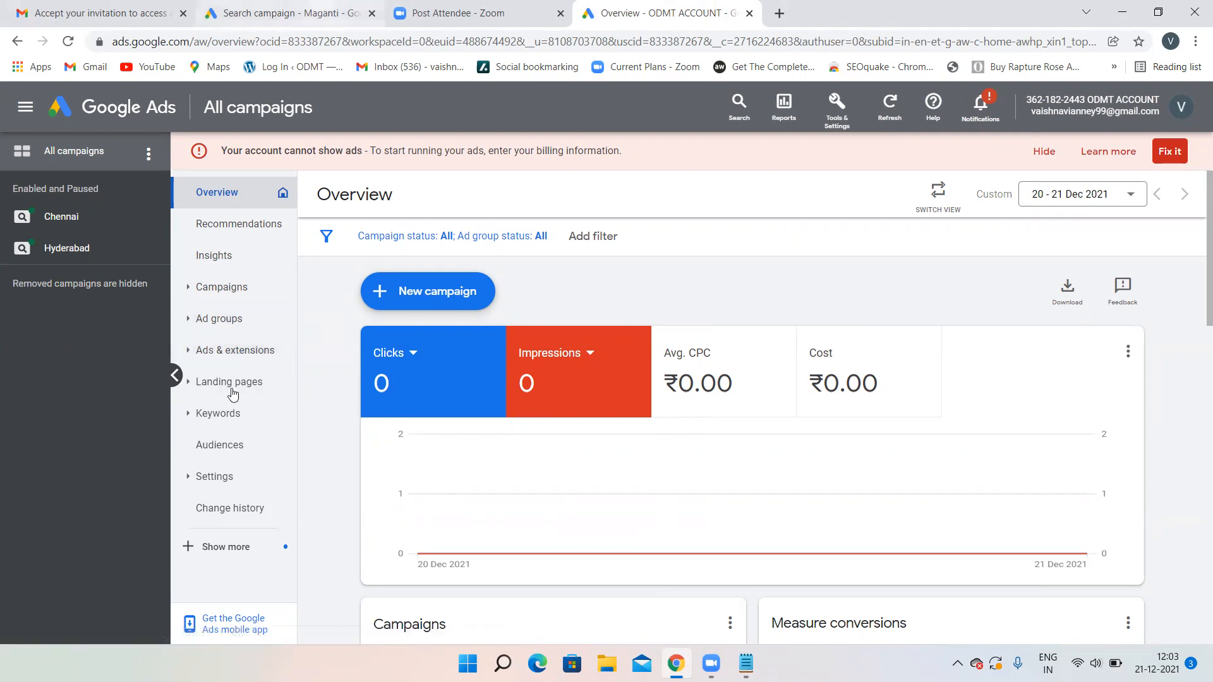
- Return to the Search campaign draft and expand the Sitelink extensions section under Ad extensions
left_click(253, 13)
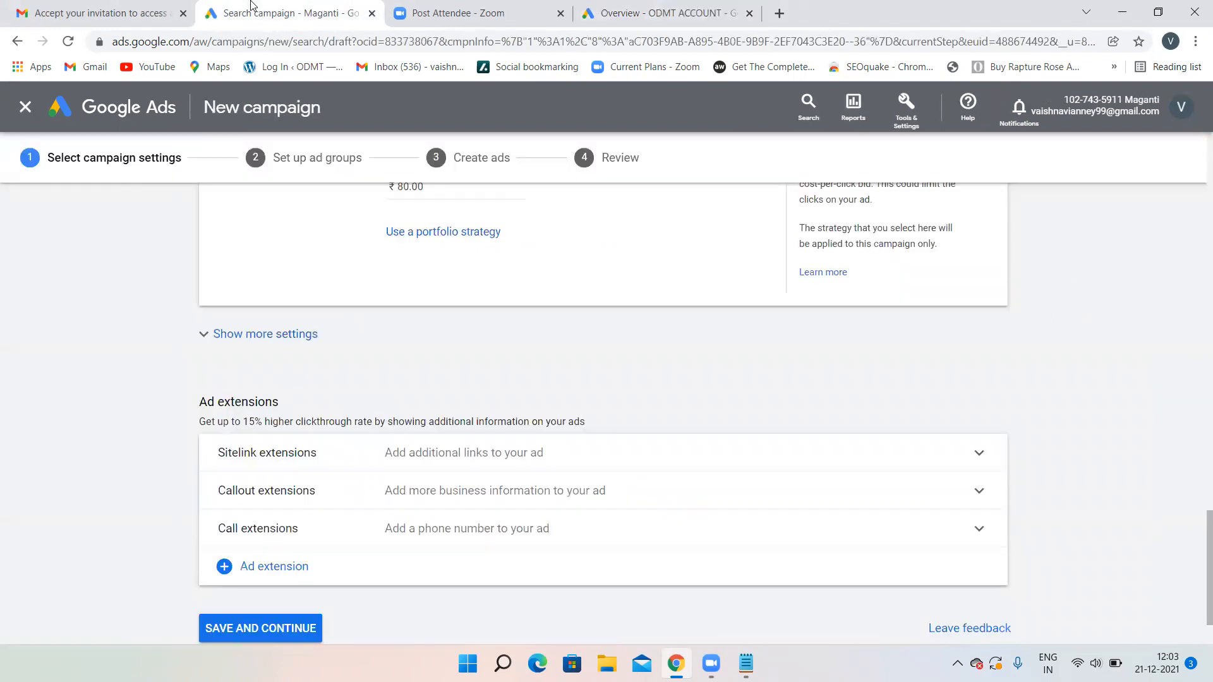
scroll(356, 382, "down", 1)
scroll(355, 381, "up", 15)
scroll(356, 382, "down", 10)
scroll(355, 381, "down", 7)
scroll(355, 381, "up", 1)
scroll(356, 381, "down", 1)
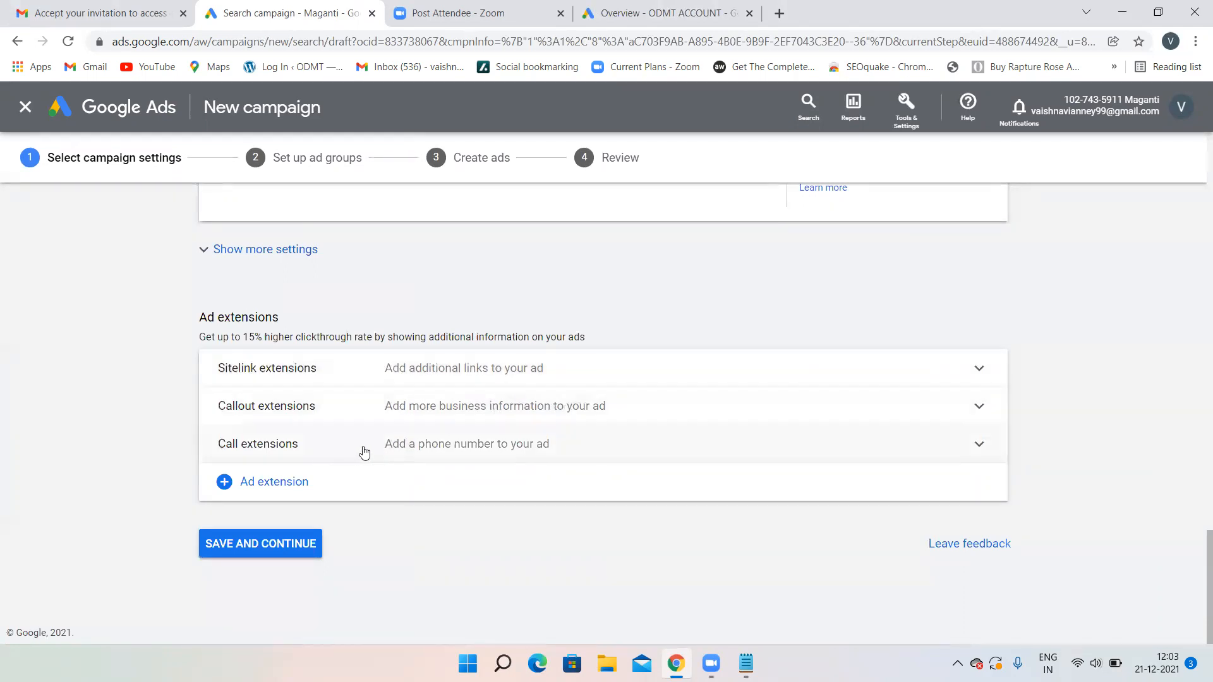
left_click(528, 365)
- Enter SEO as Sitelink 1's sitelink text
left_click(447, 490)
scroll(447, 487, "down", 2)
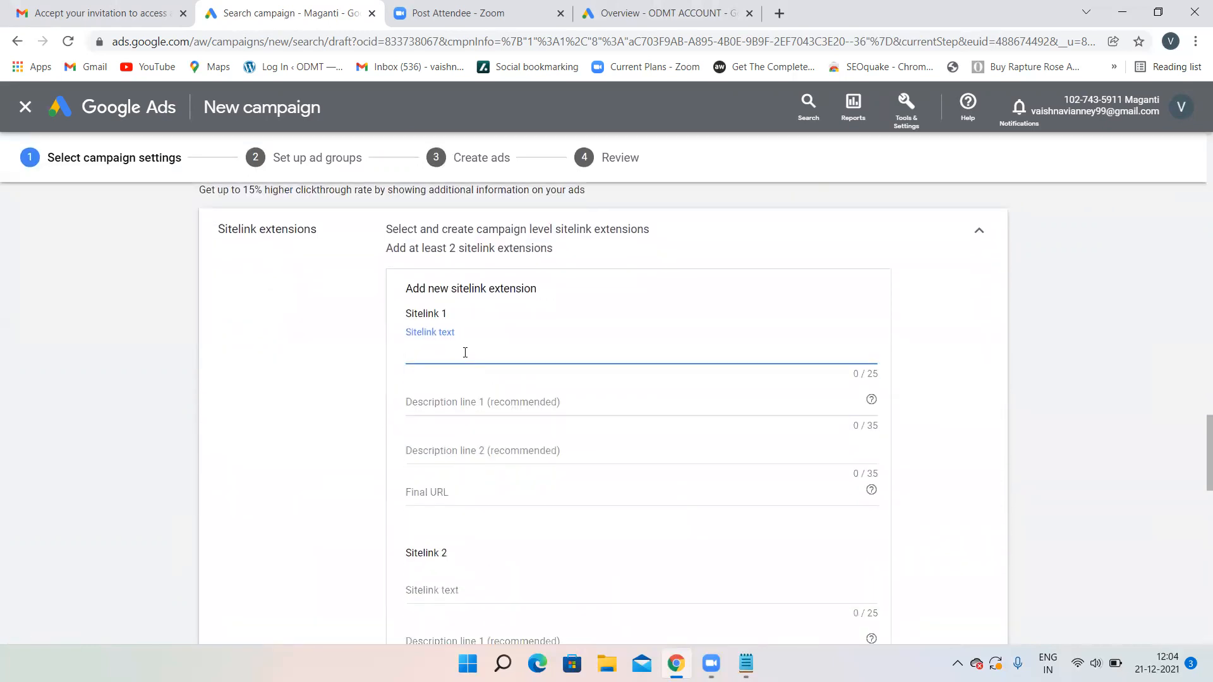
type("SEO")
left_click(433, 401)
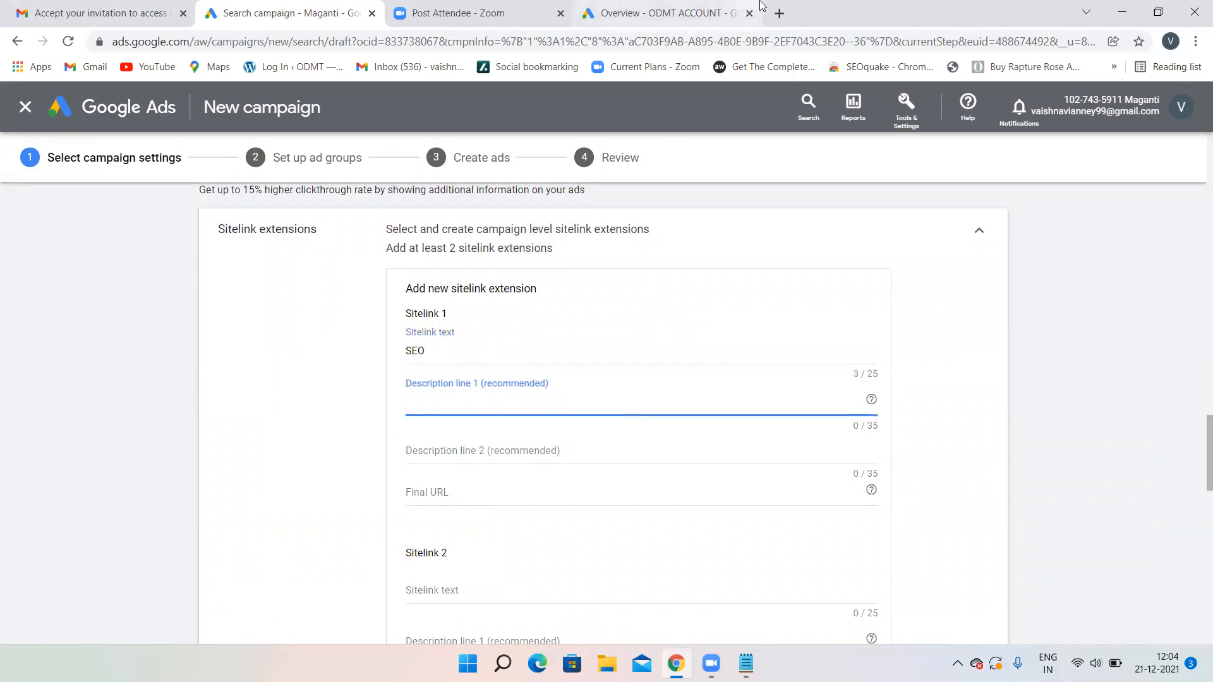
- Open the ates.co.in website in a new tab, then return to the campaign draft
left_click(778, 12)
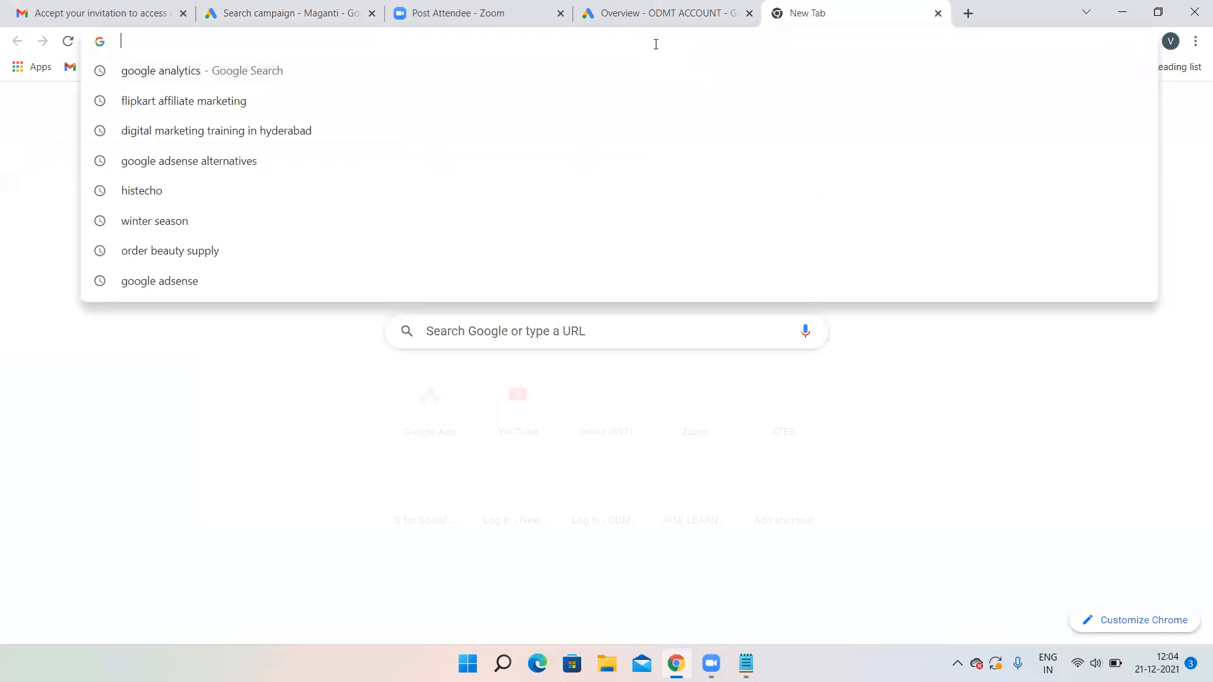
type("ads")
key("BackSpace")
key("BackSpace")
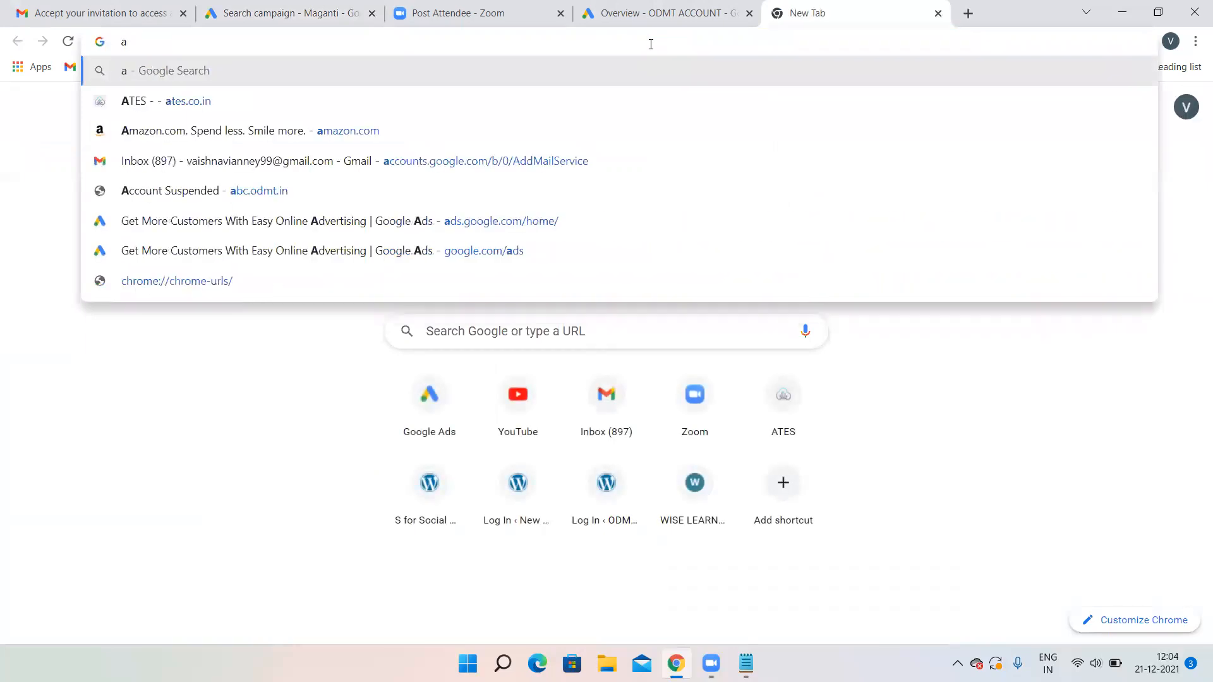
left_click(563, 105)
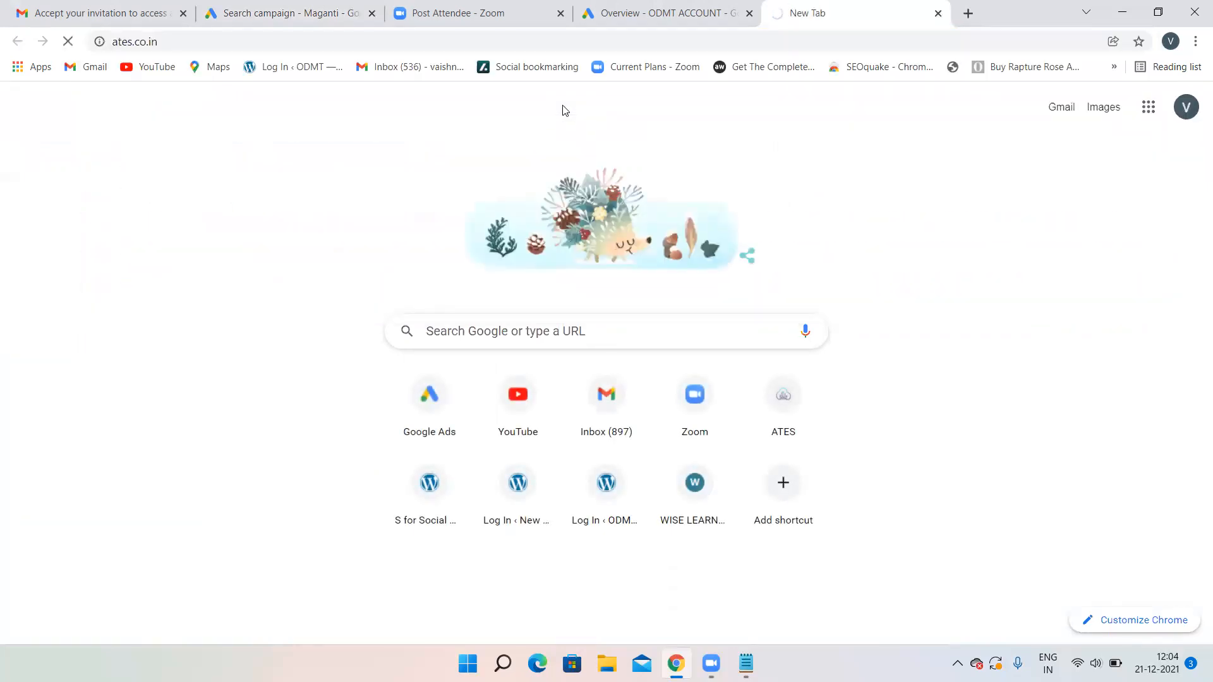
left_click(316, 13)
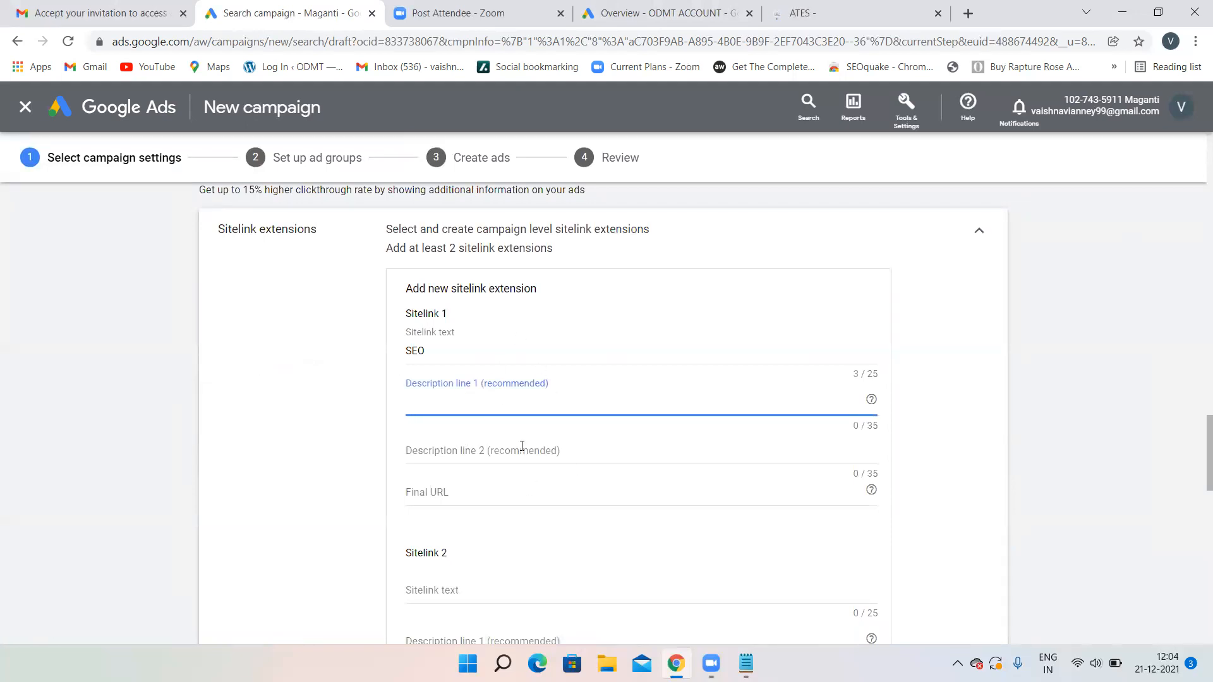
scroll(517, 440, "down", 4)
scroll(519, 441, "up", 3)
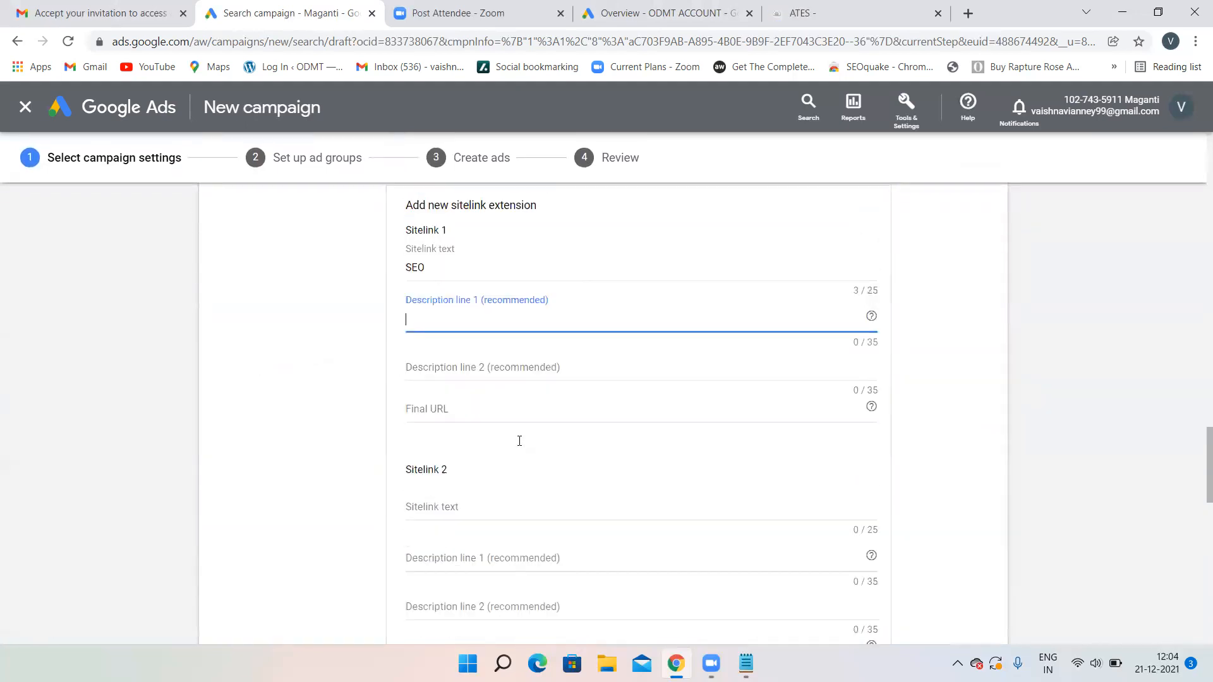
scroll(519, 441, "up", 1)
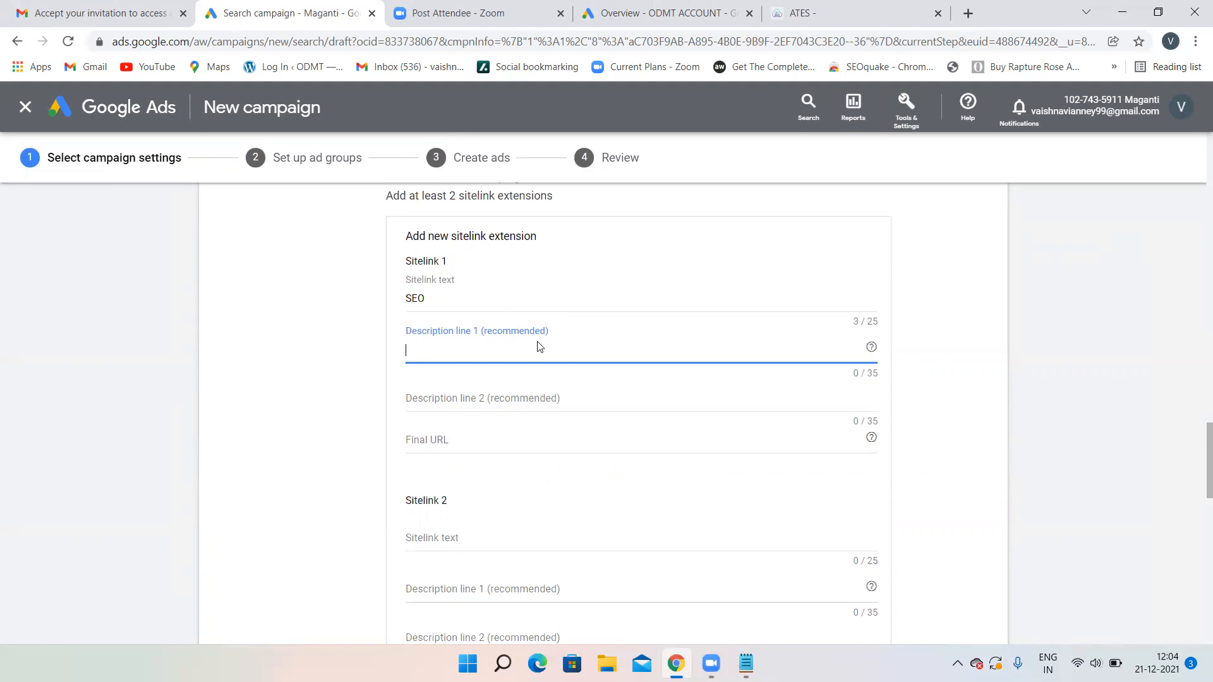
- Copy the ATES Courses > DevOps page URL into Sitelink 1's Final URL
left_click(837, 9)
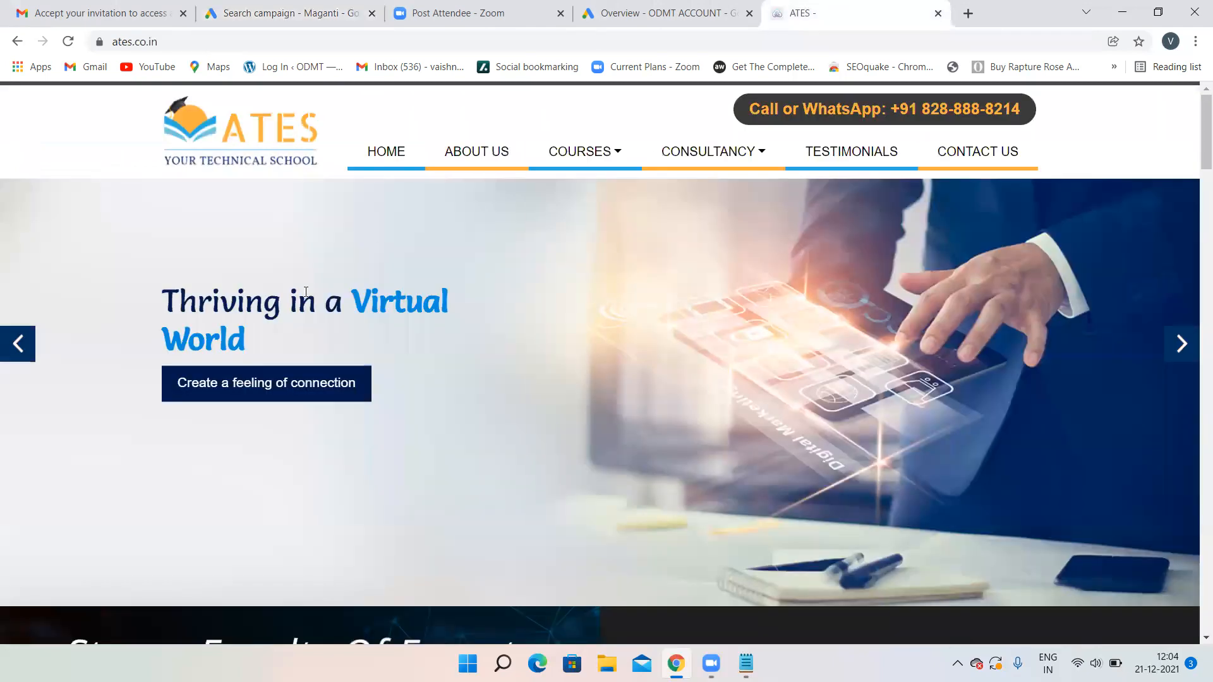
mouse_move(581, 163)
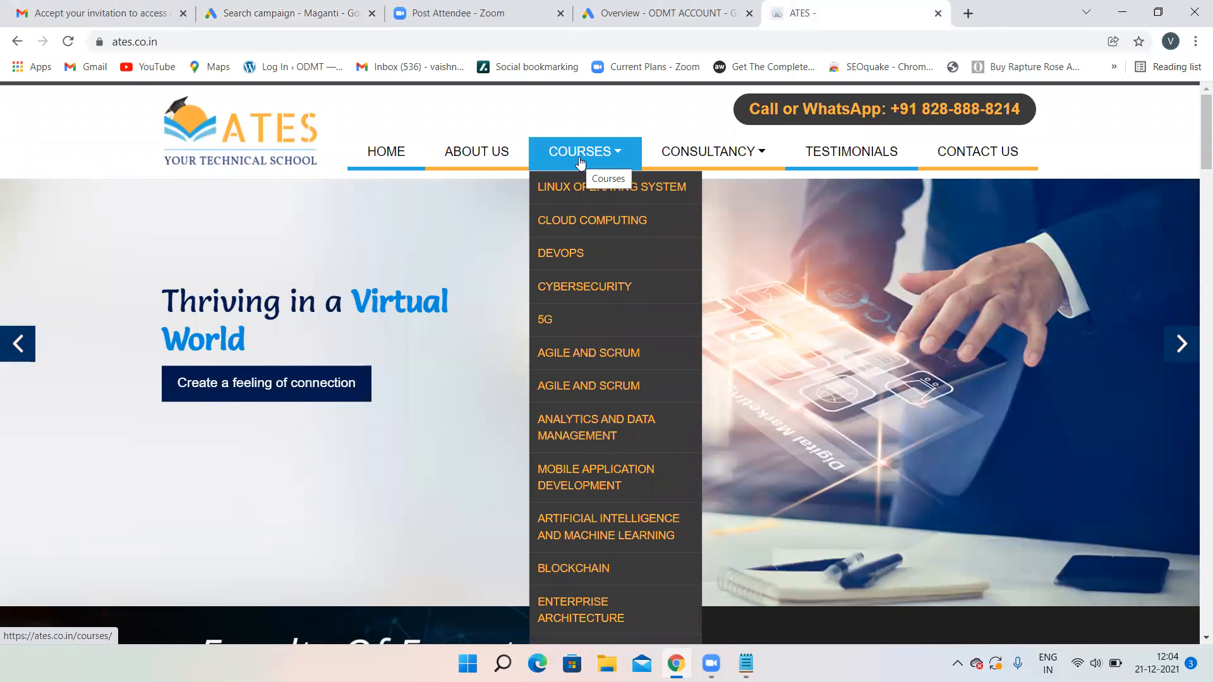
left_click(582, 163)
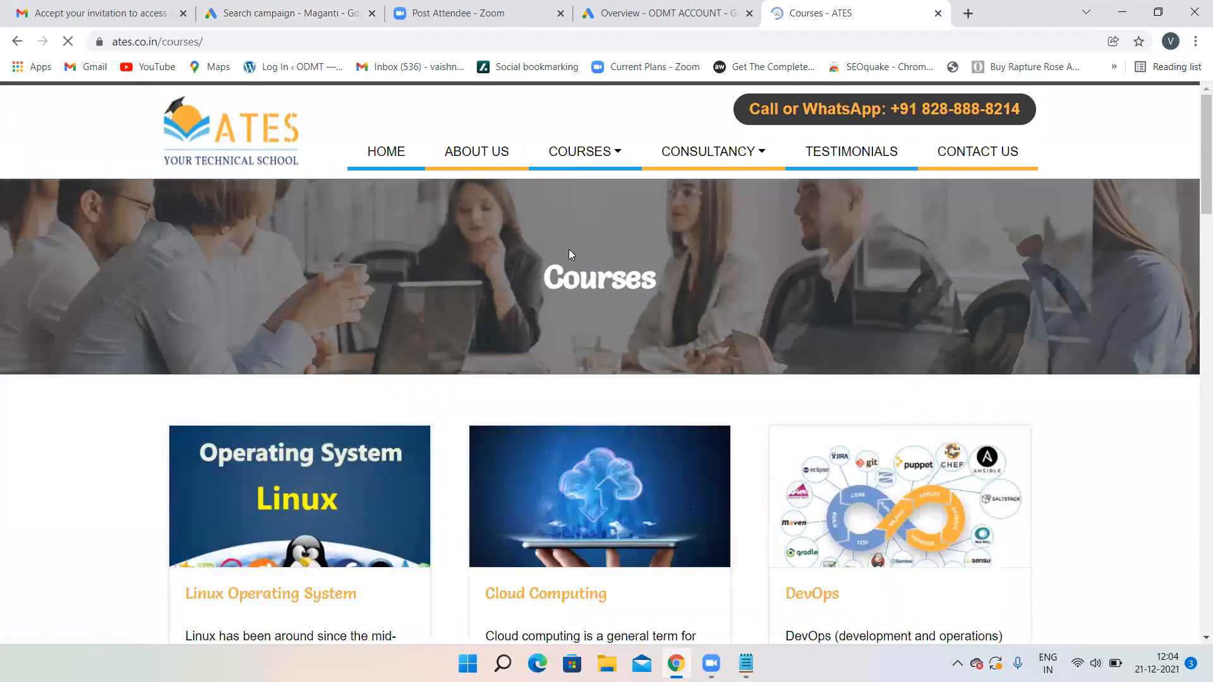
left_click(561, 254)
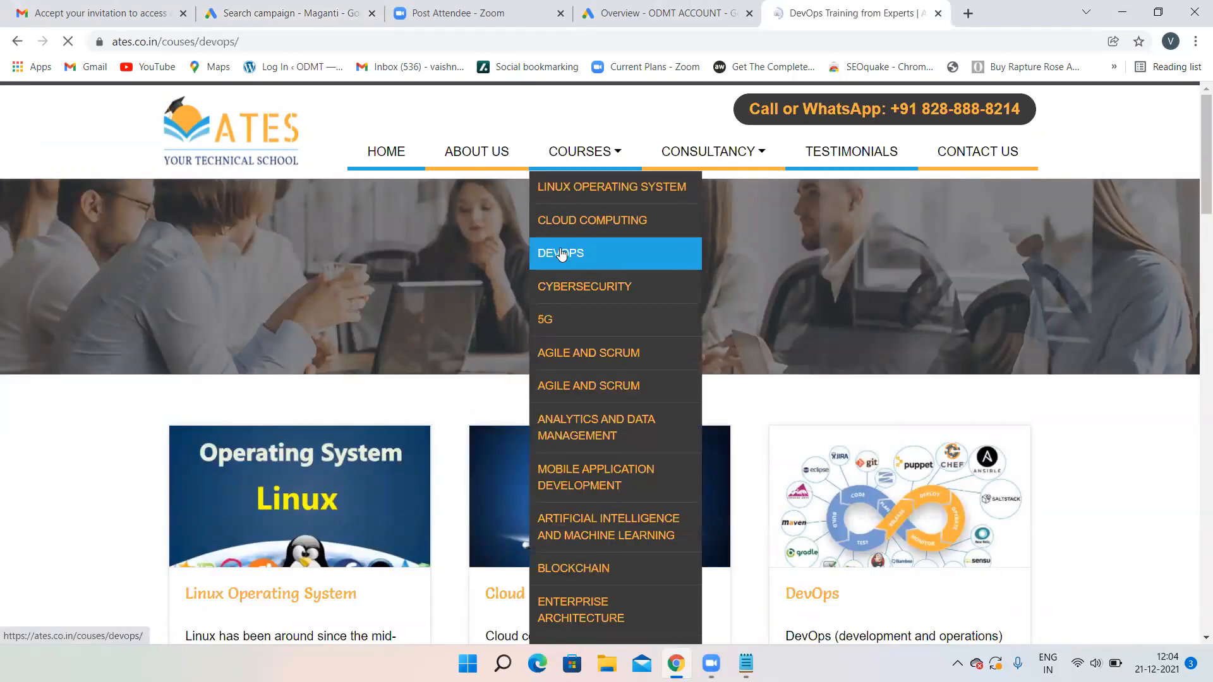
left_click(256, 39)
key("ctrl+c")
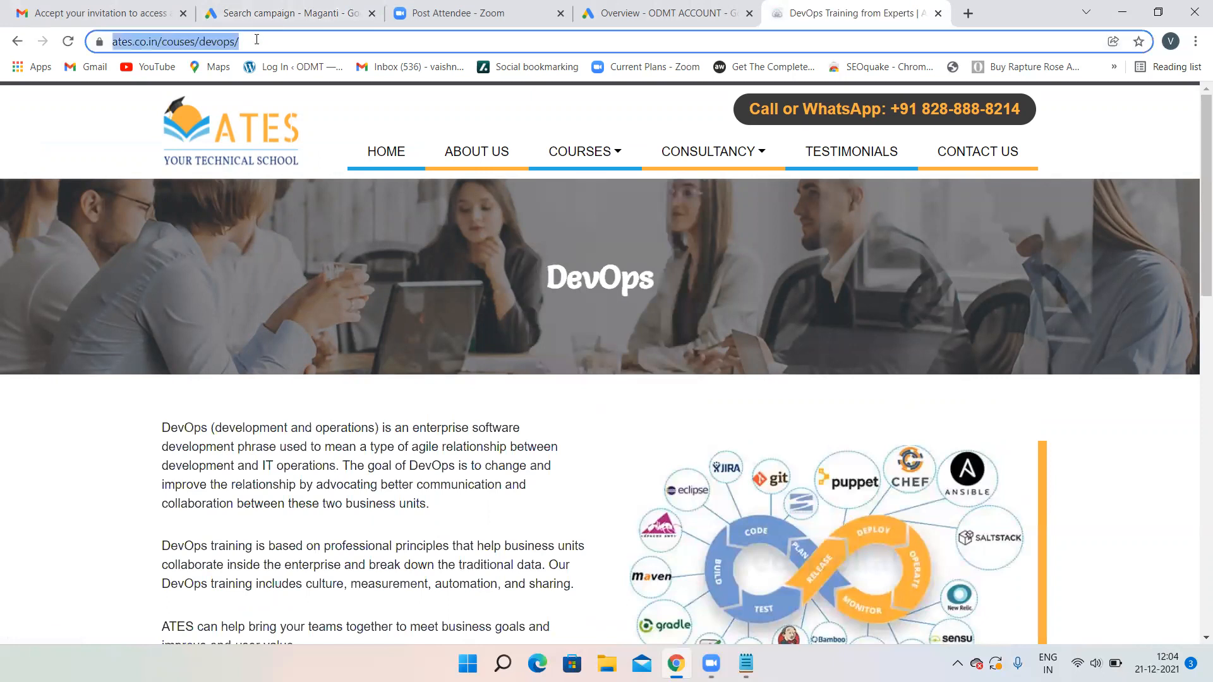
left_click(279, 13)
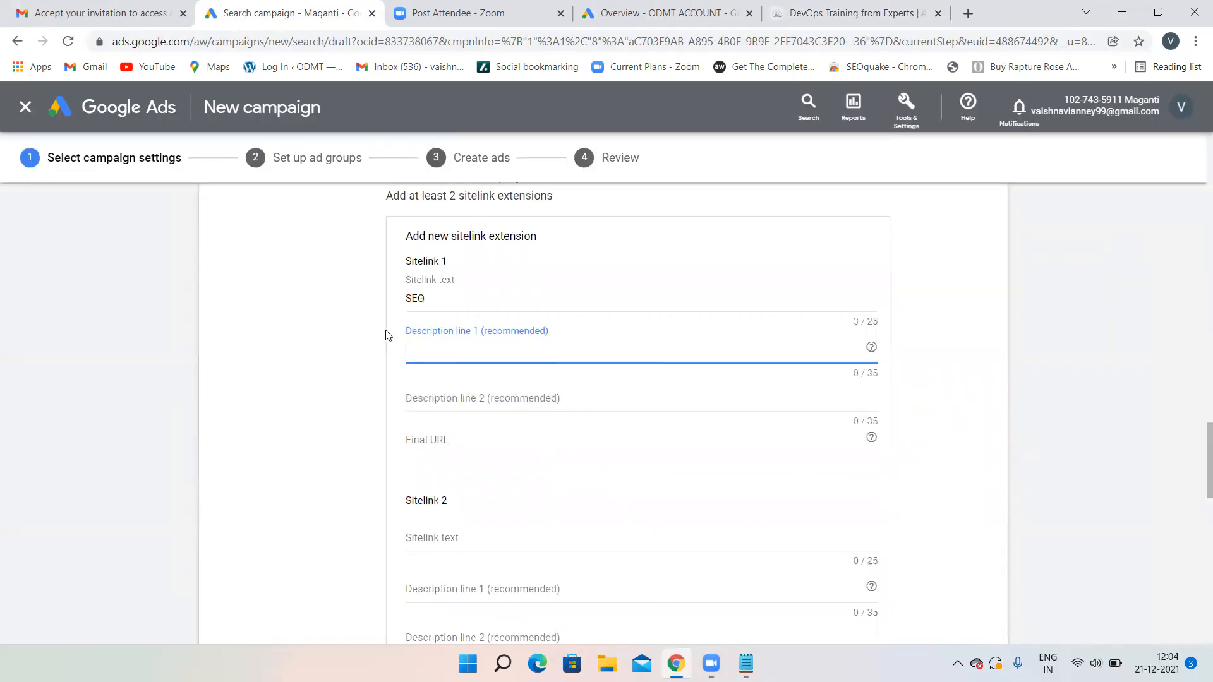
left_click(428, 443)
key("ctrl+v")
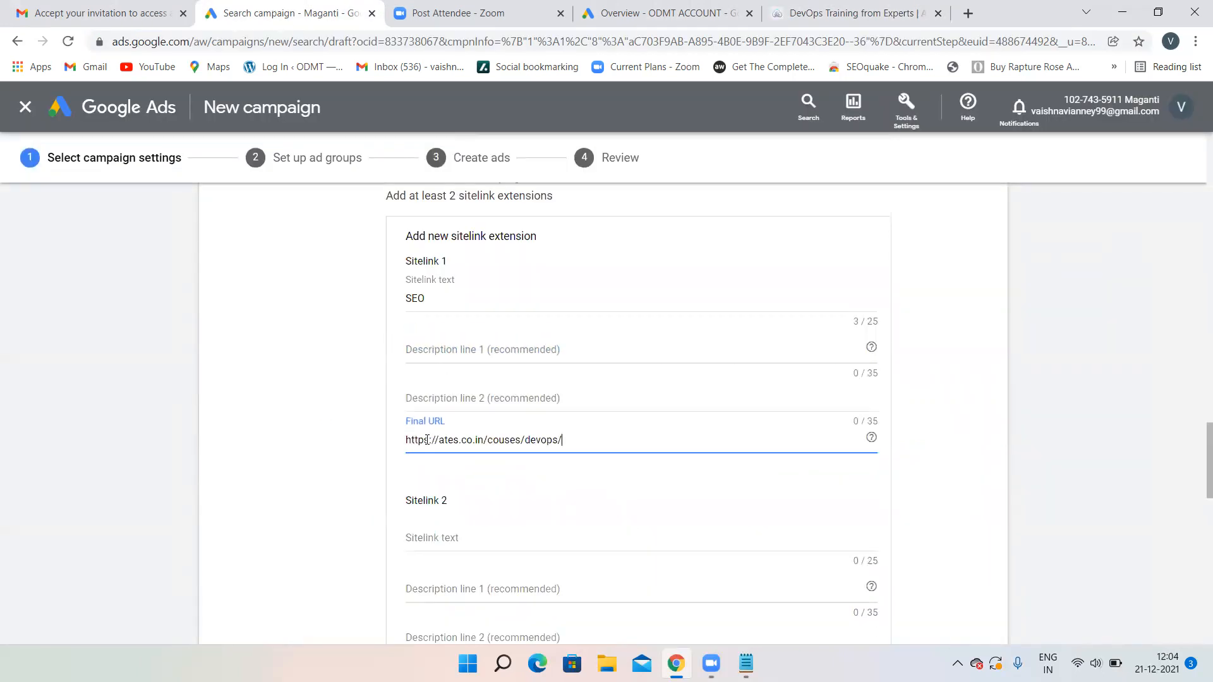
- Fill Sitelink 1 descriptions with 'Learn the Art of Blogging' and 'Best SEO course Online'
left_click(434, 348)
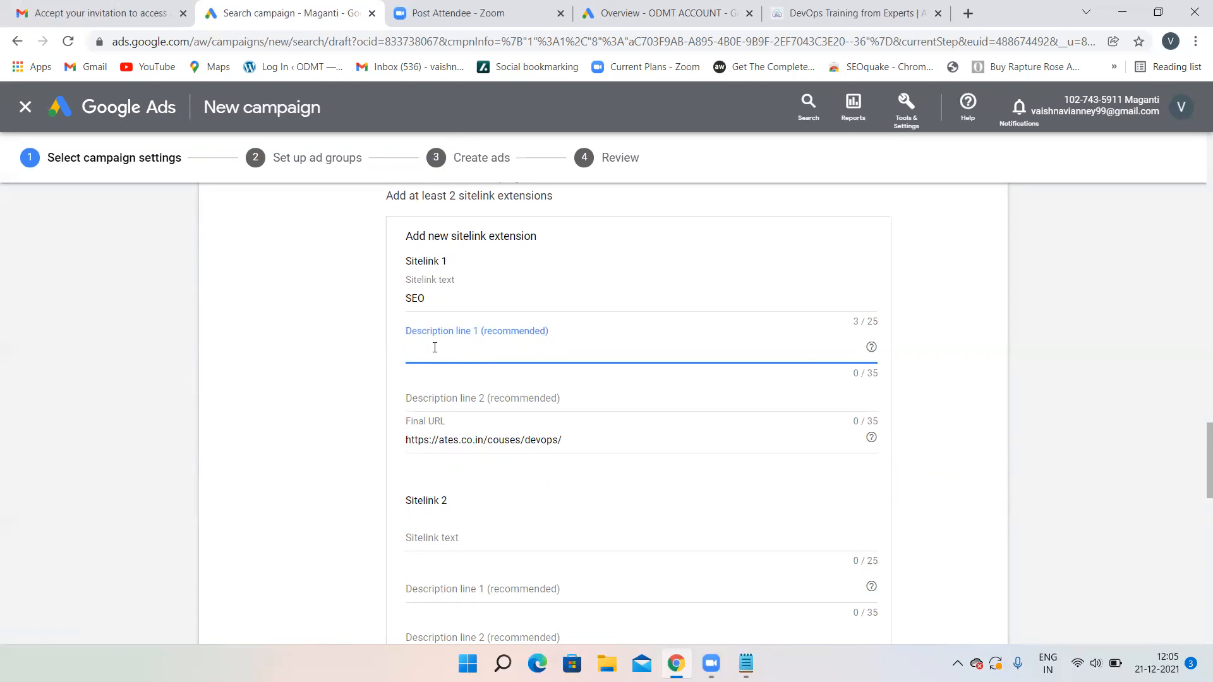
type("I")
type("Learn the")
type(" Art of B")
type("logging")
left_click(432, 392)
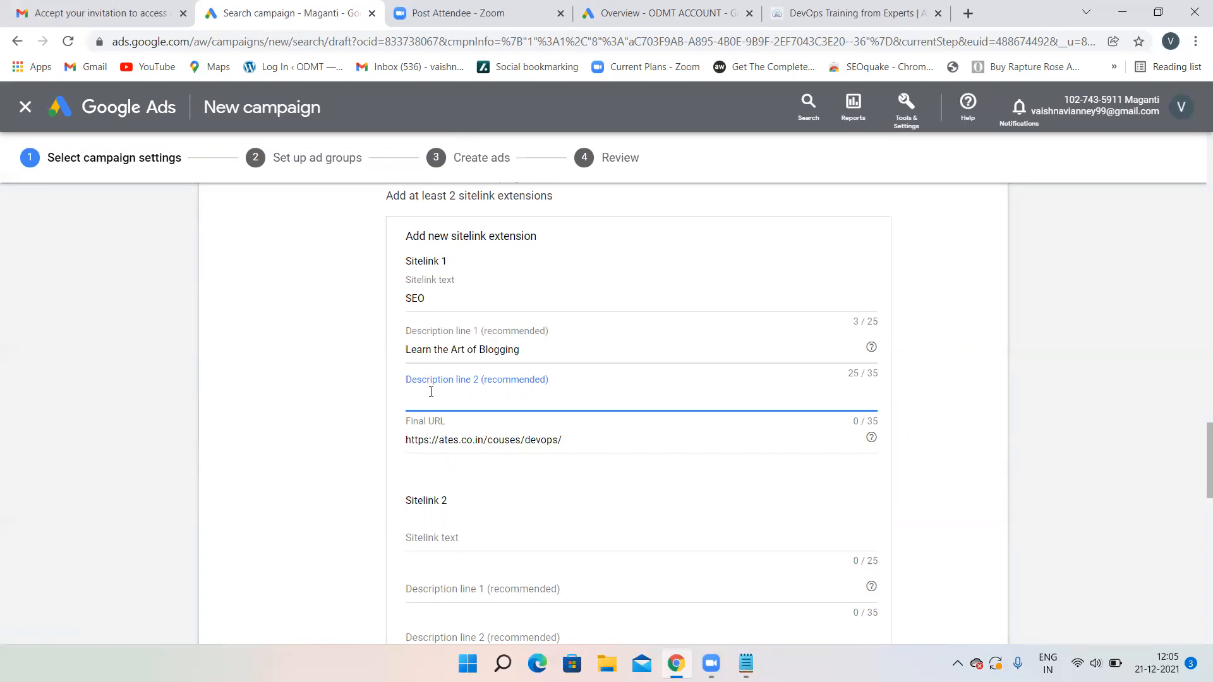
type("Best SEO course Online")
scroll(505, 439, "down", 2)
- Fill Sitelink 2 as SMO with descriptions 'Learn Social Media Skills' and 'Increase your Sales', then view Overview
left_click(464, 424)
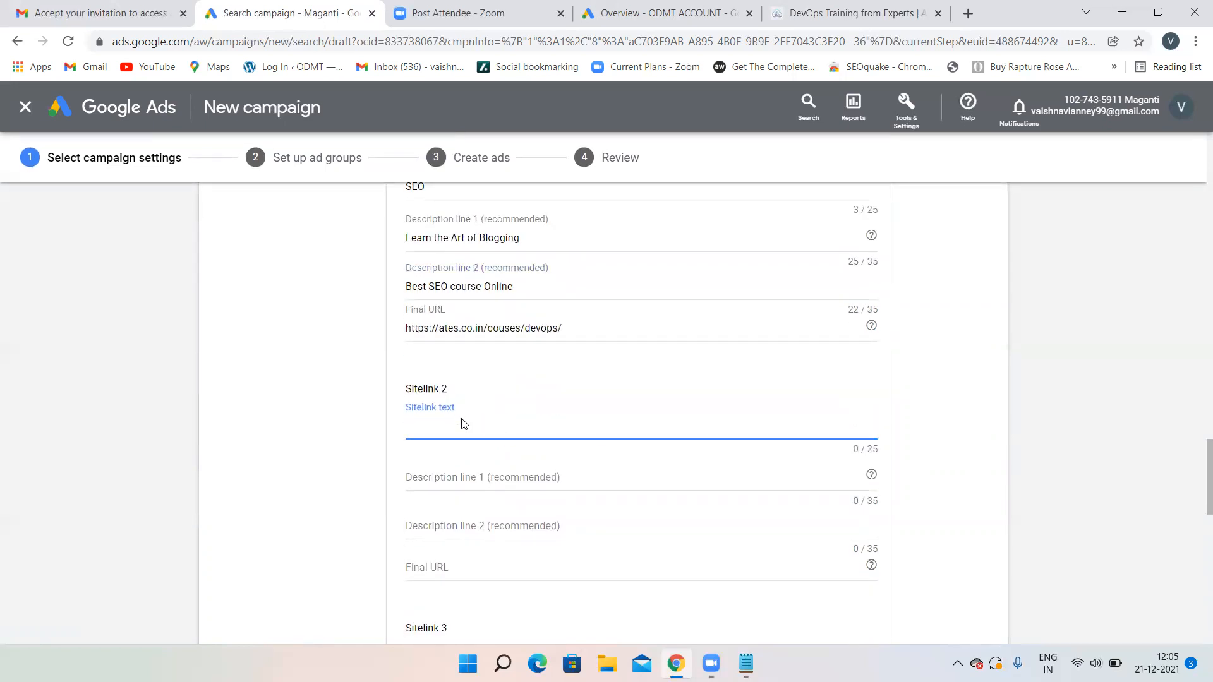
type("SMO")
left_click(423, 473)
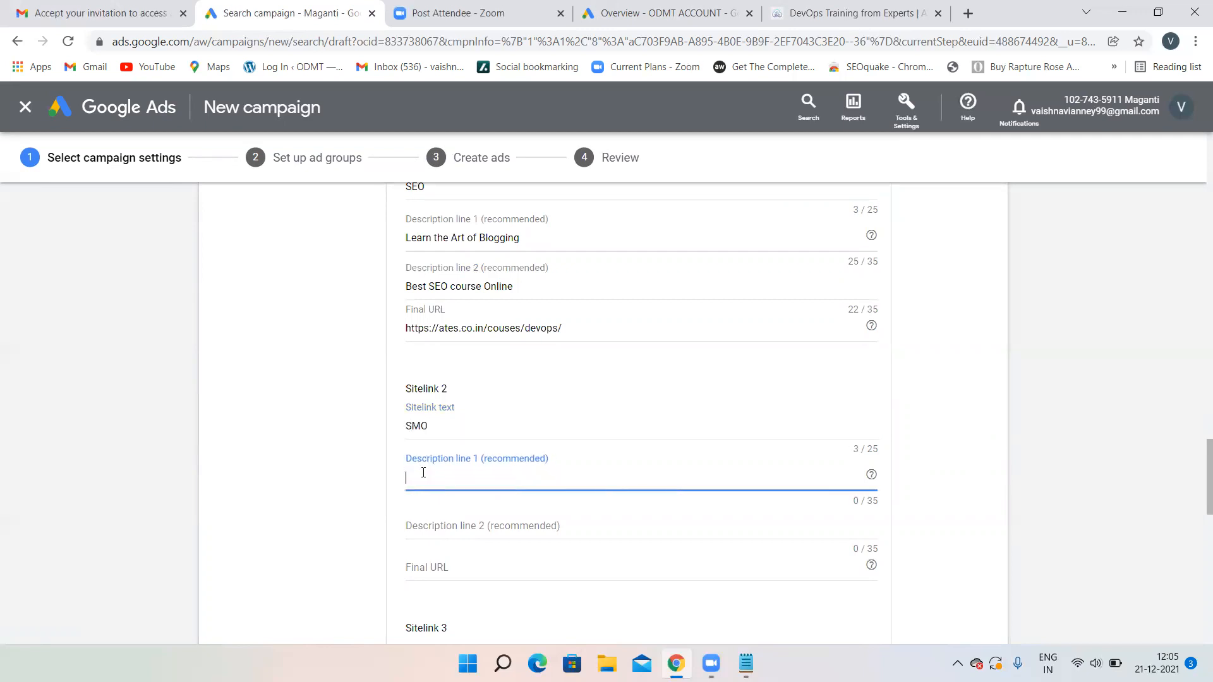
type("Learn Social Media Skills")
left_click(426, 526)
type("ln")
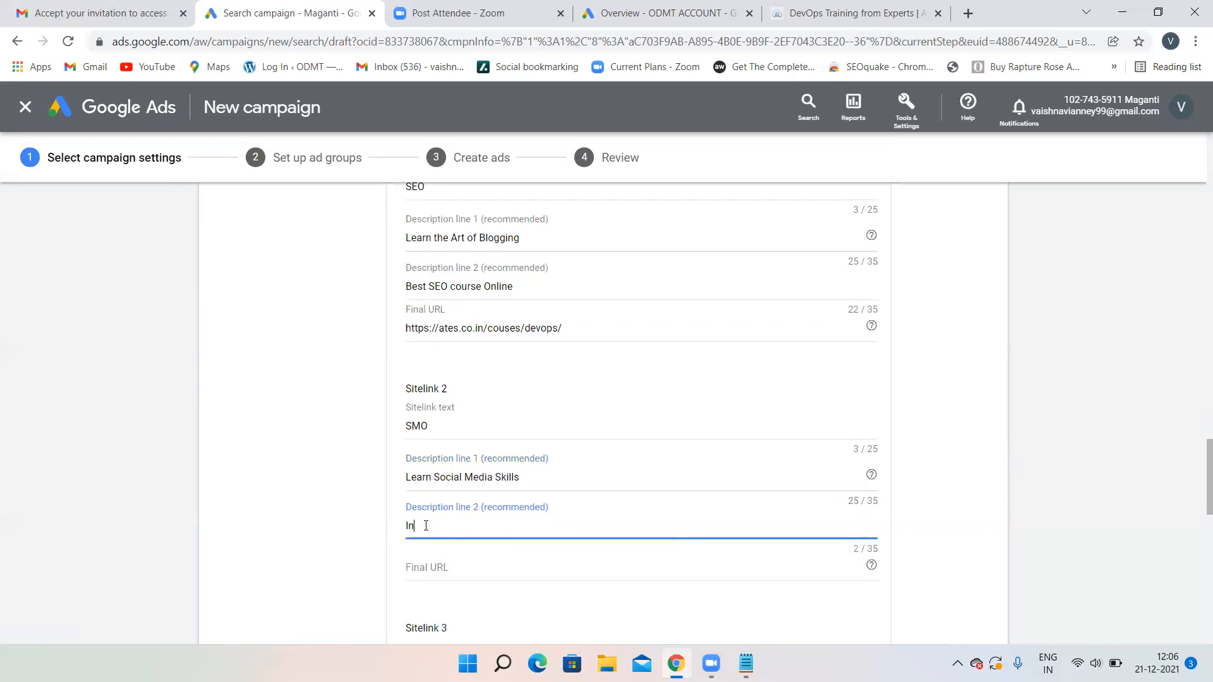
type("crease your Sales")
left_click(465, 576)
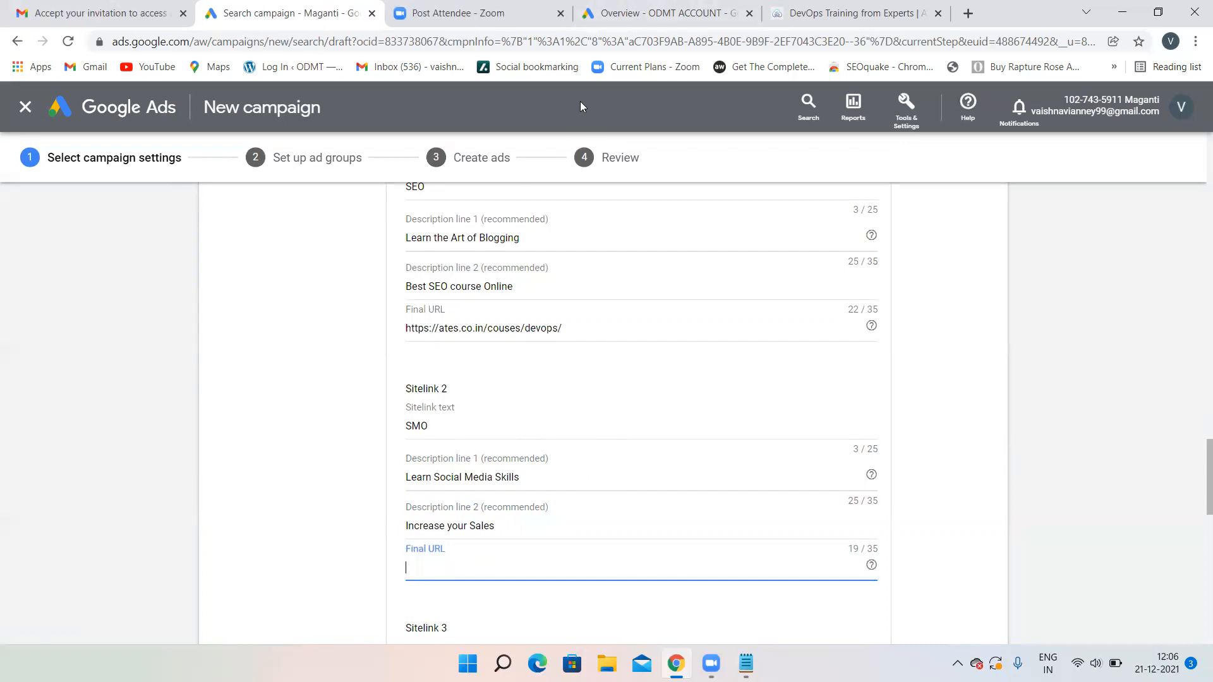
left_click(613, 14)
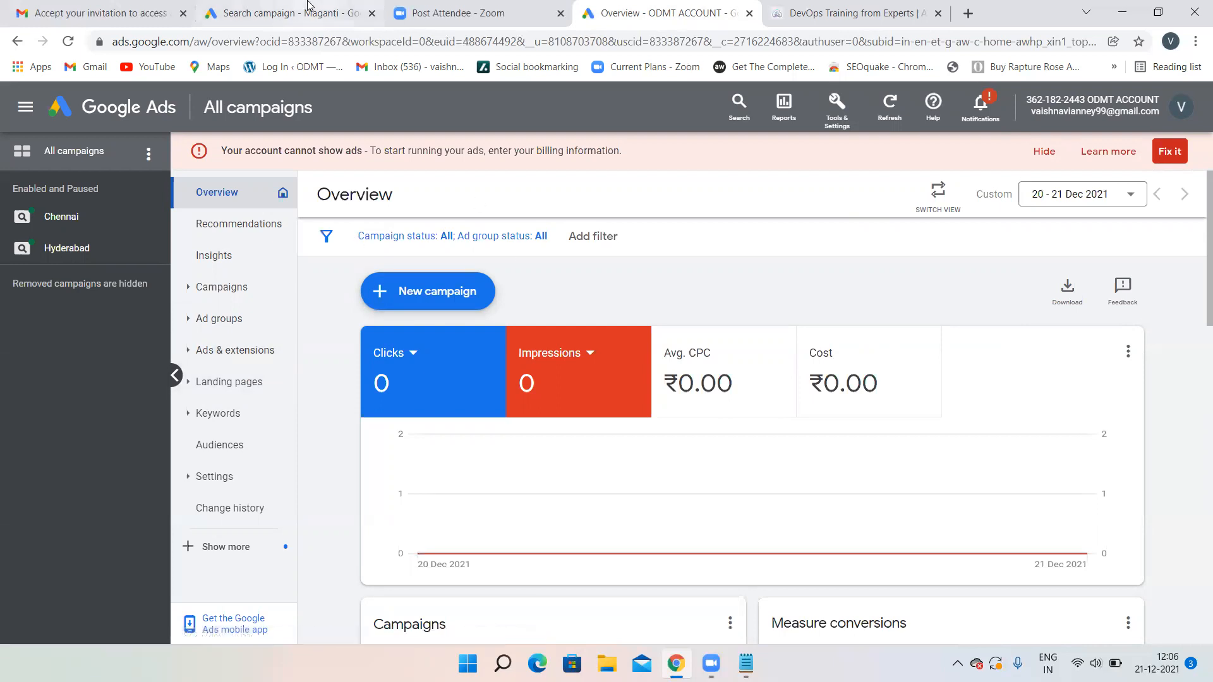
- Go back to the campaign draft and locate Sitelink 2's Final URL field
left_click(336, 11)
scroll(504, 324, "up", 9)
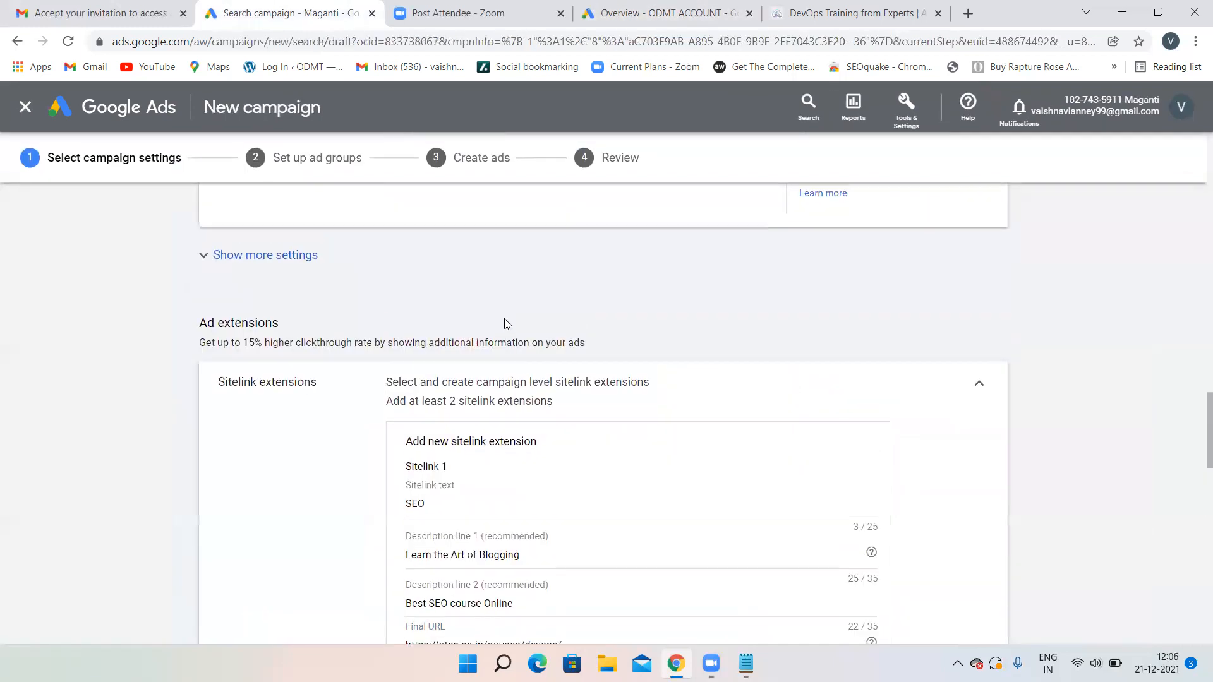
scroll(505, 326, "up", 10)
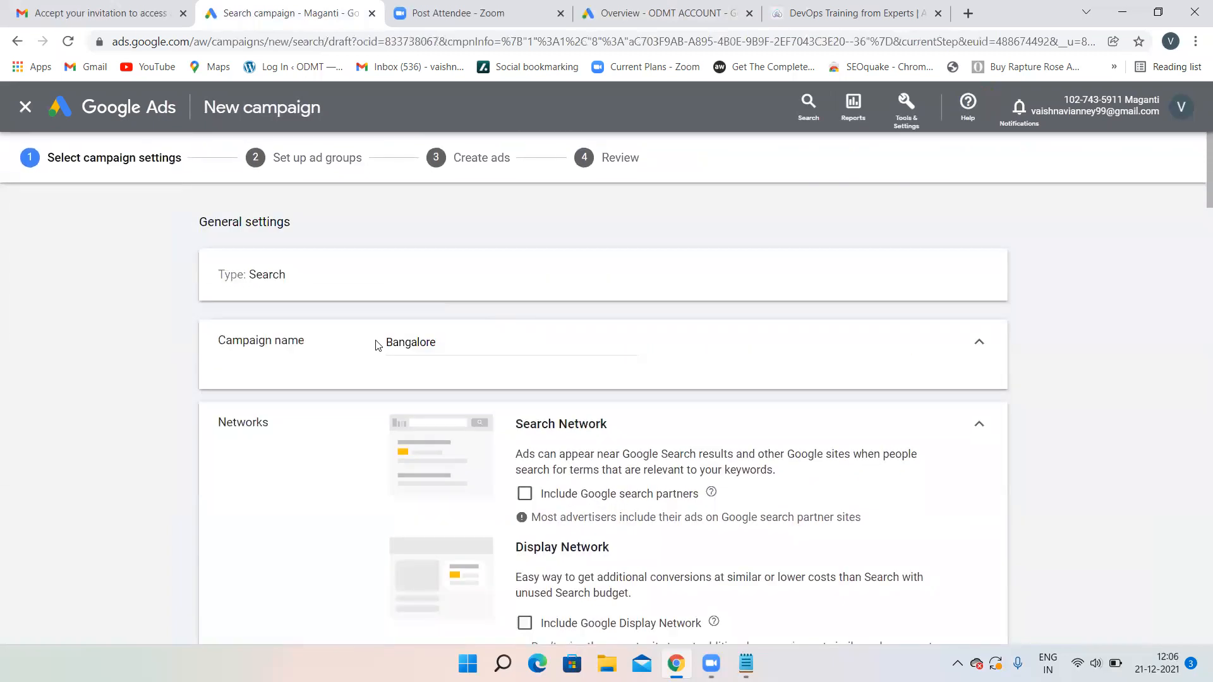
scroll(766, 429, "down", 10)
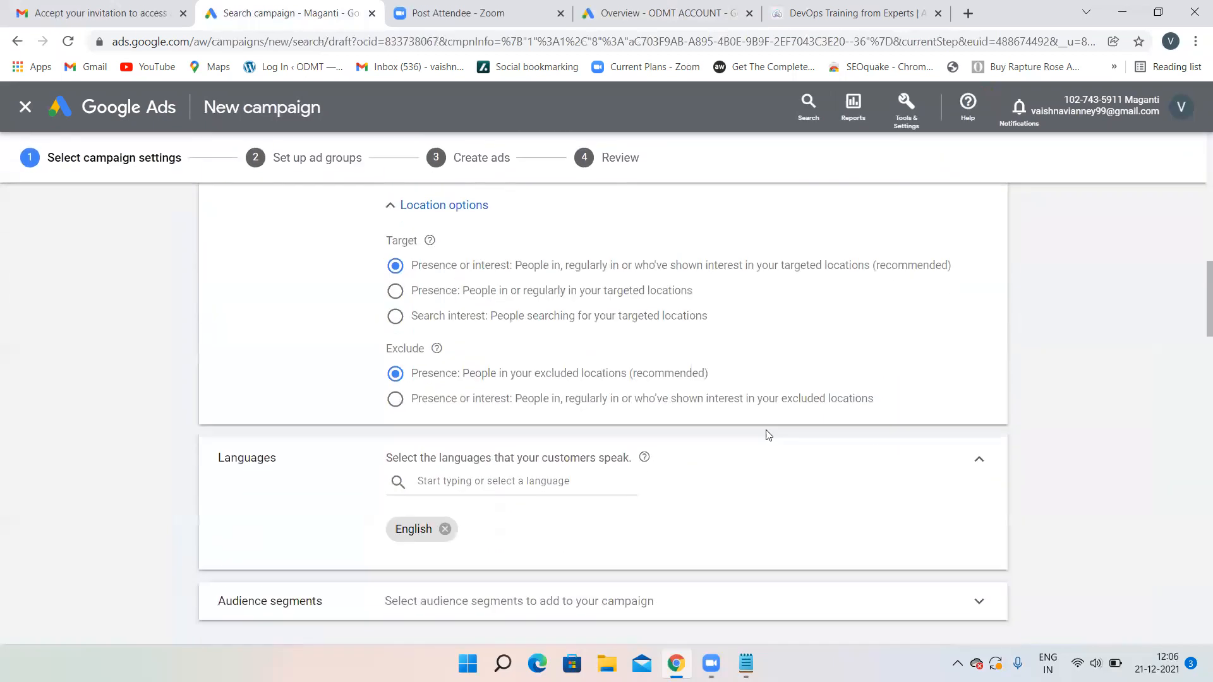
scroll(768, 434, "down", 4)
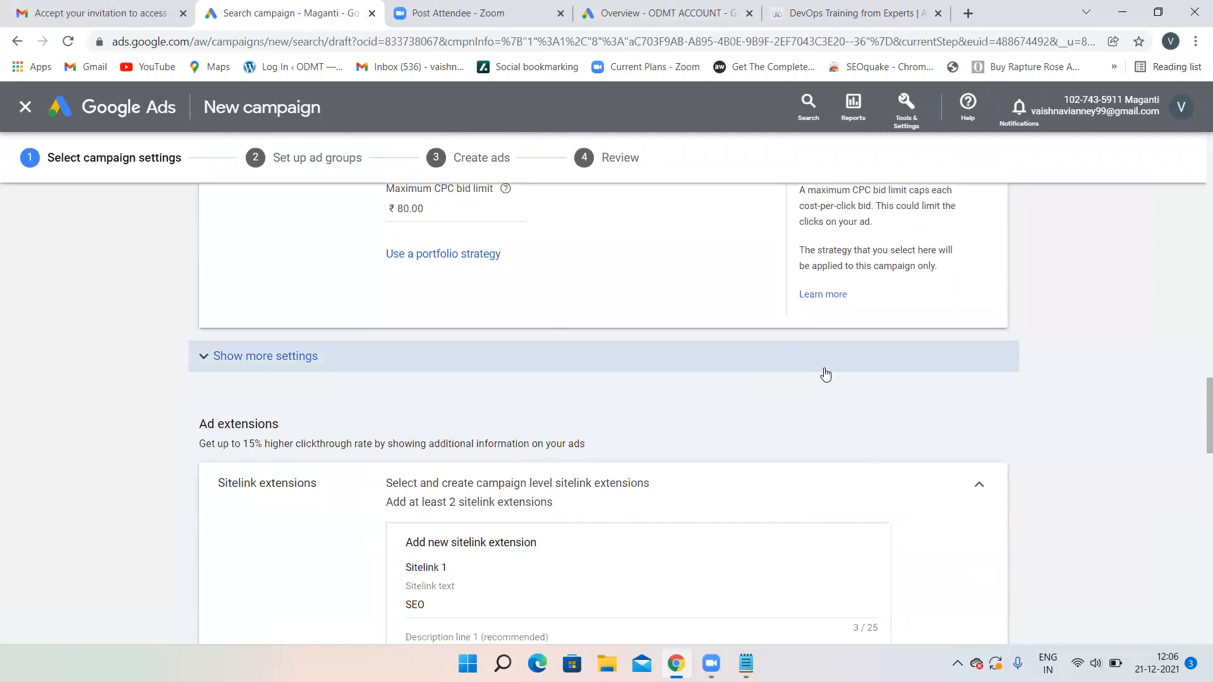
scroll(825, 373, "down", 4)
scroll(825, 369, "down", 3)
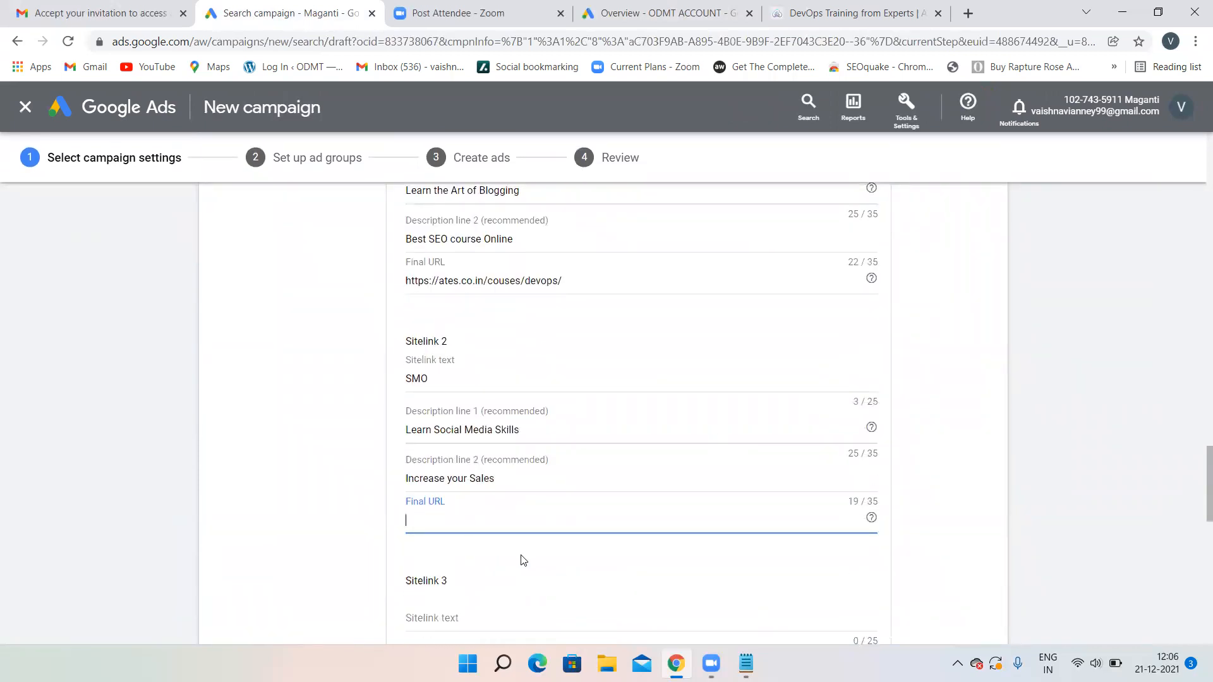
- Copy the ATES Courses > Cybersecurity page URL into Sitelink 2's Final URL
left_click(840, 13)
mouse_move(584, 153)
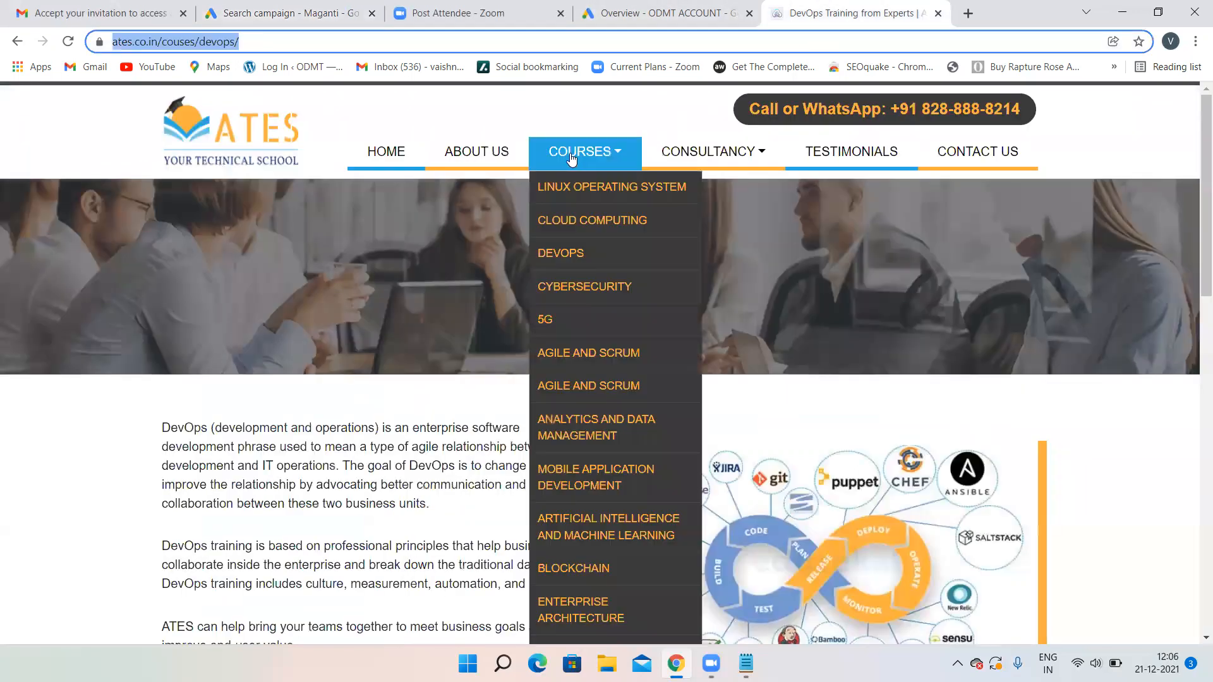
left_click(574, 286)
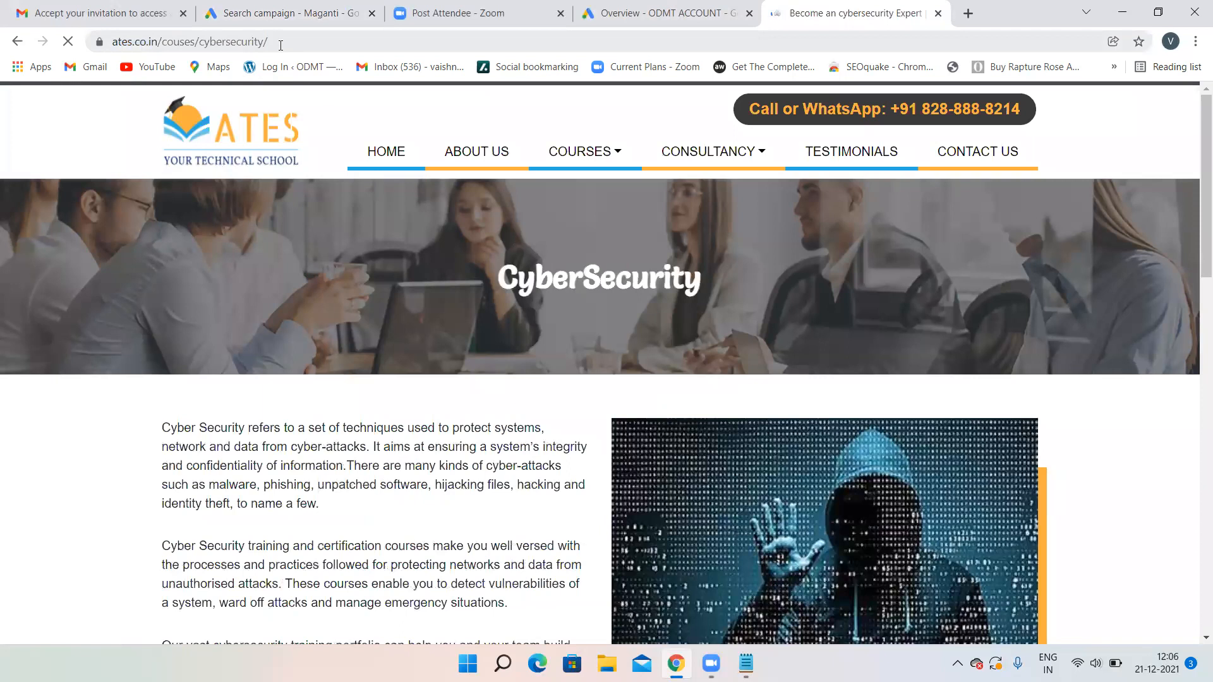
left_click(258, 39)
key("ctrl+c")
left_click(306, 12)
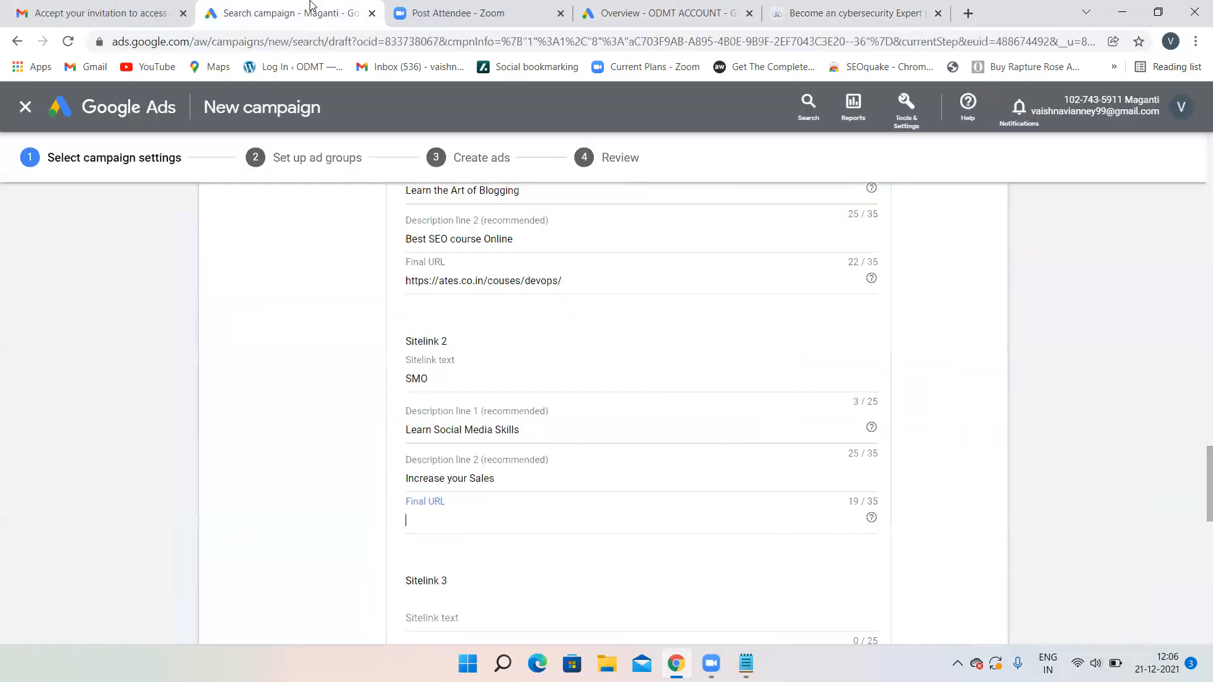
key("ctrl+v")
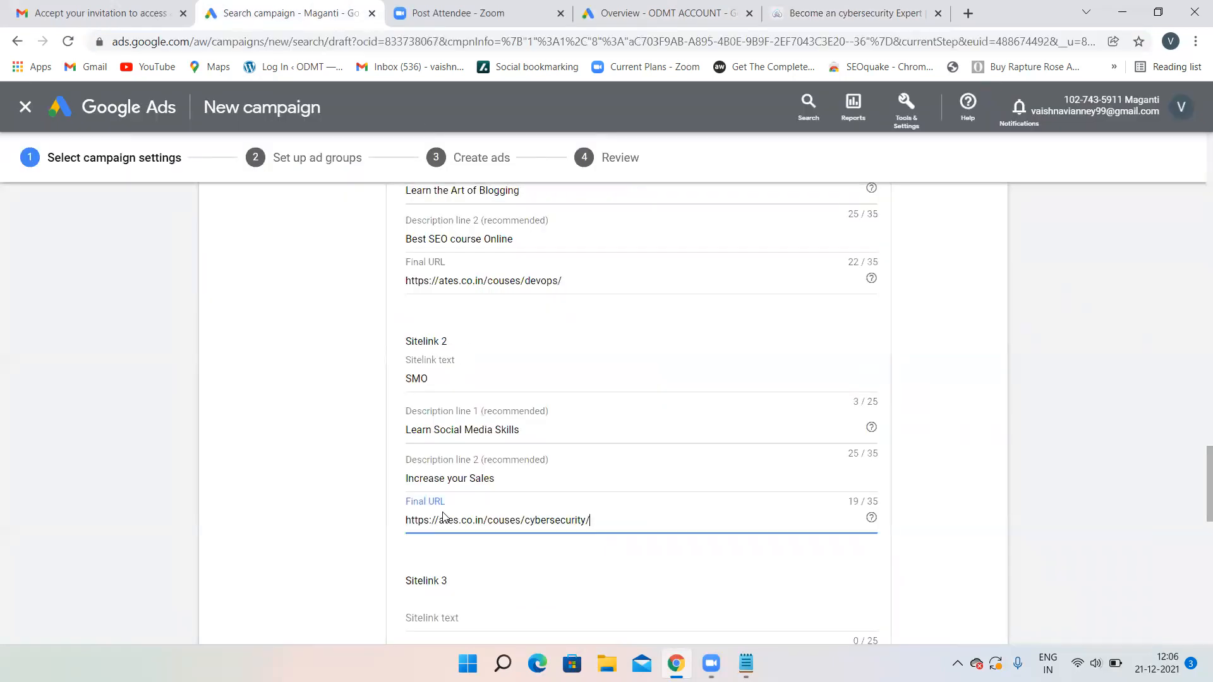
scroll(444, 515, "down", 3)
scroll(452, 526, "down", 4)
scroll(618, 450, "down", 5)
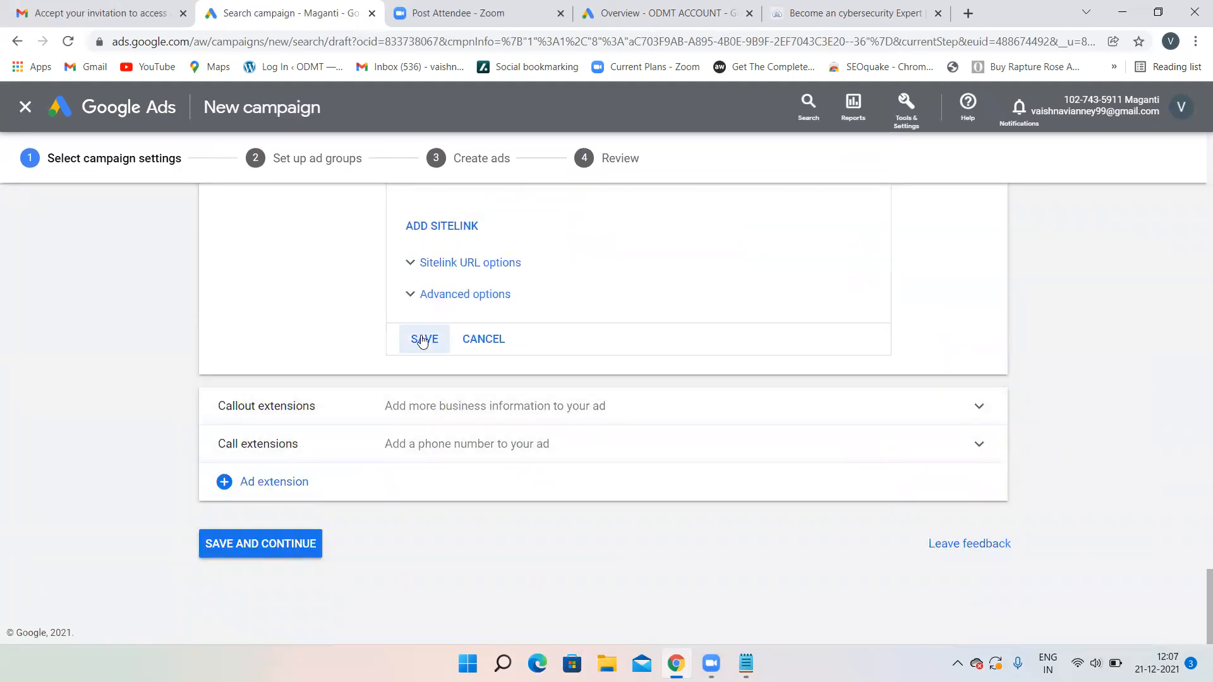
- Save the SEO and SMO sitelinks and review them in the mobile ad preview
left_click(423, 342)
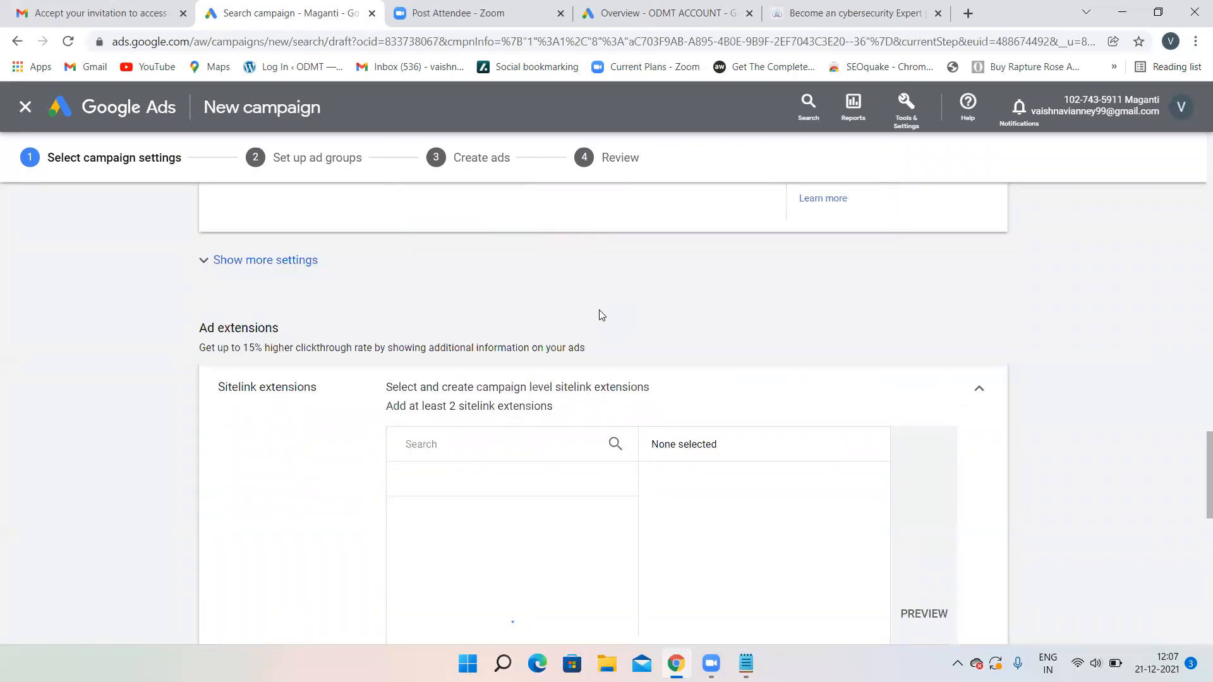
scroll(601, 314, "down", 2)
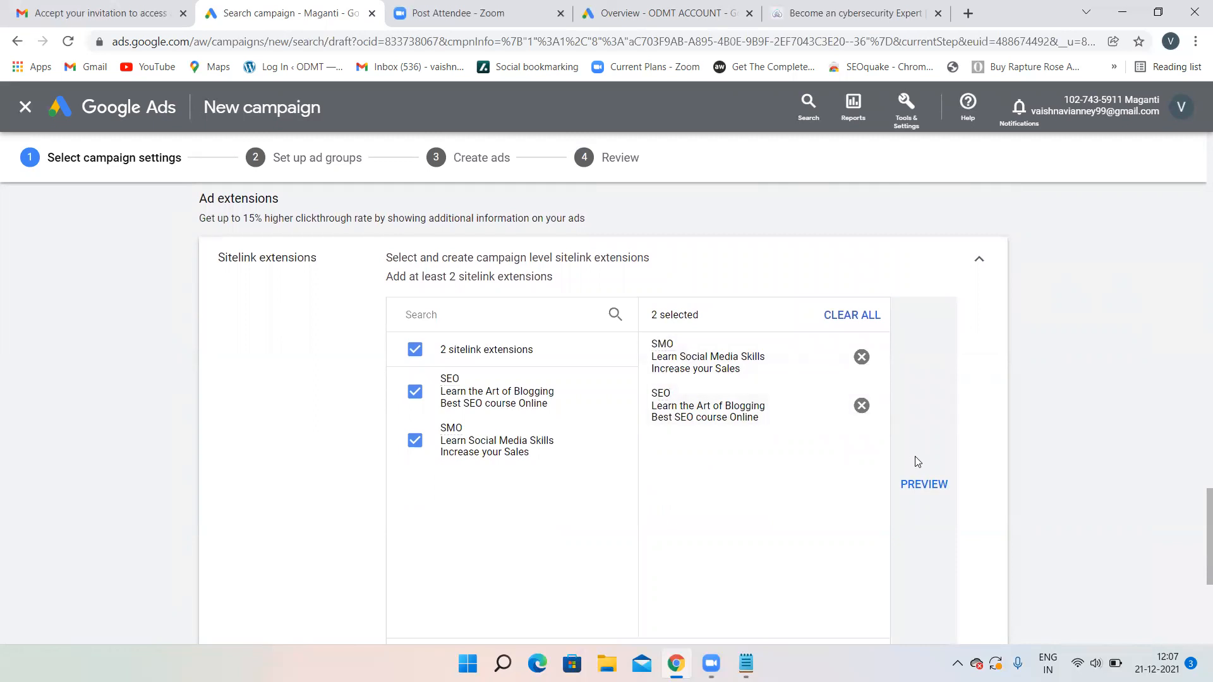
left_click(930, 493)
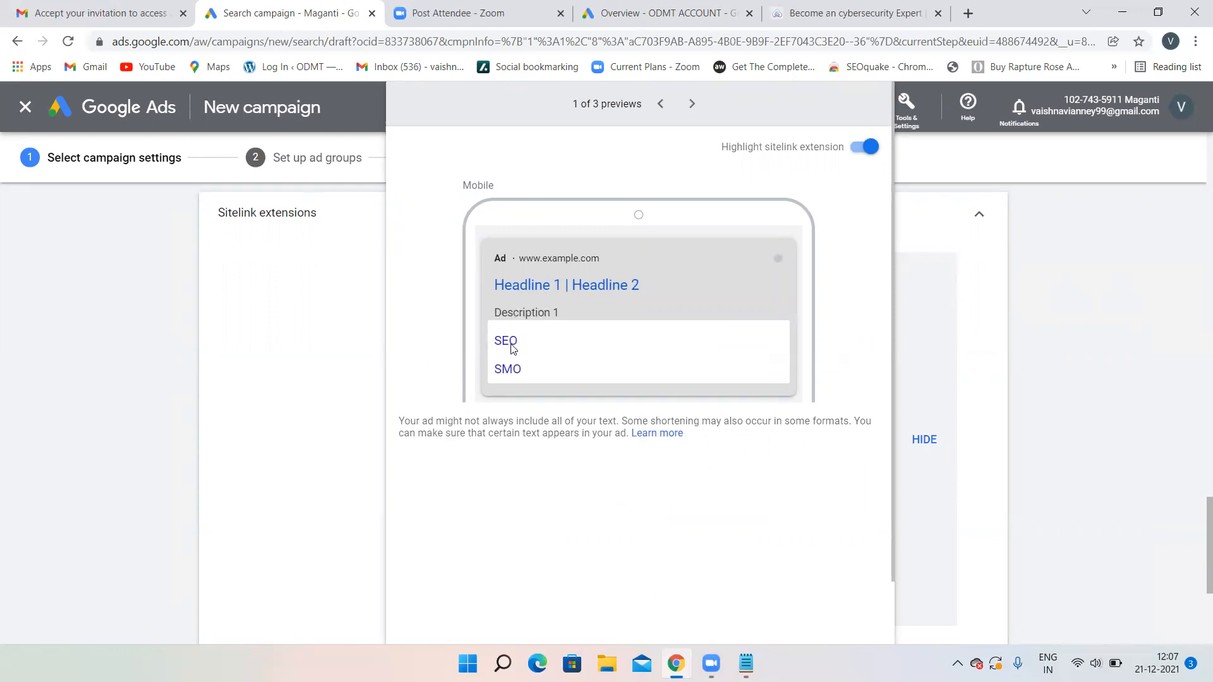
left_click(294, 393)
scroll(631, 369, "down", 4)
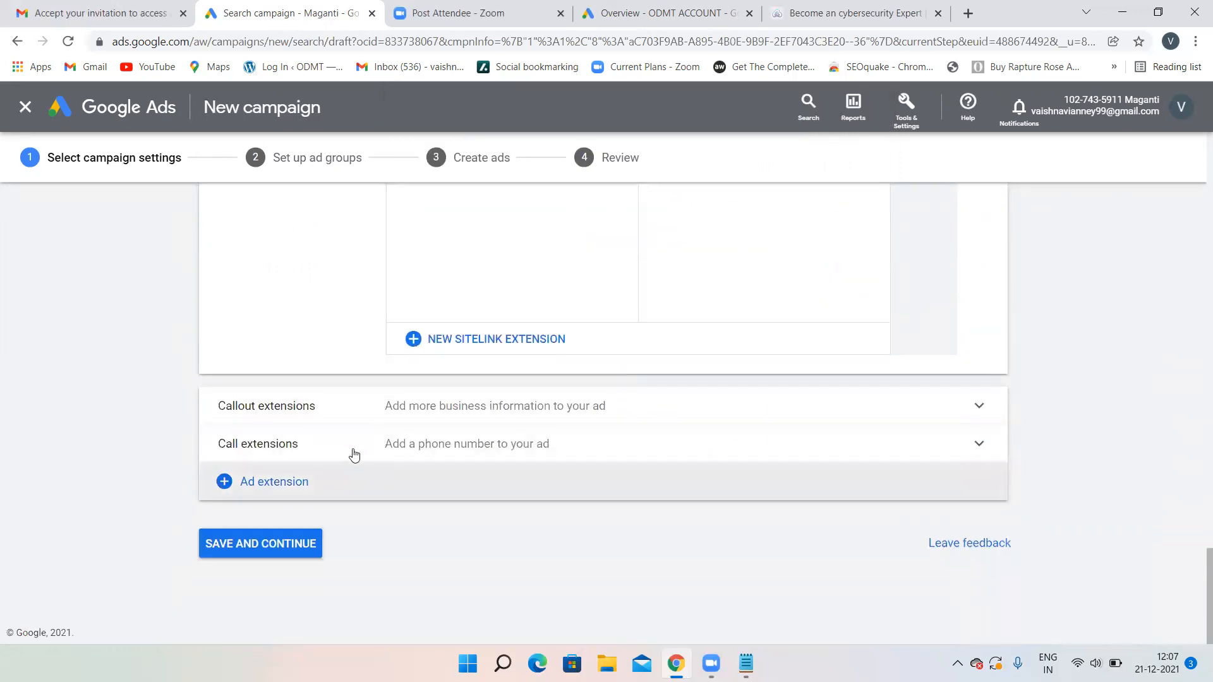
- Enter the first callout as '100% Job Guarantee', correcting its capitalisation
left_click(559, 404)
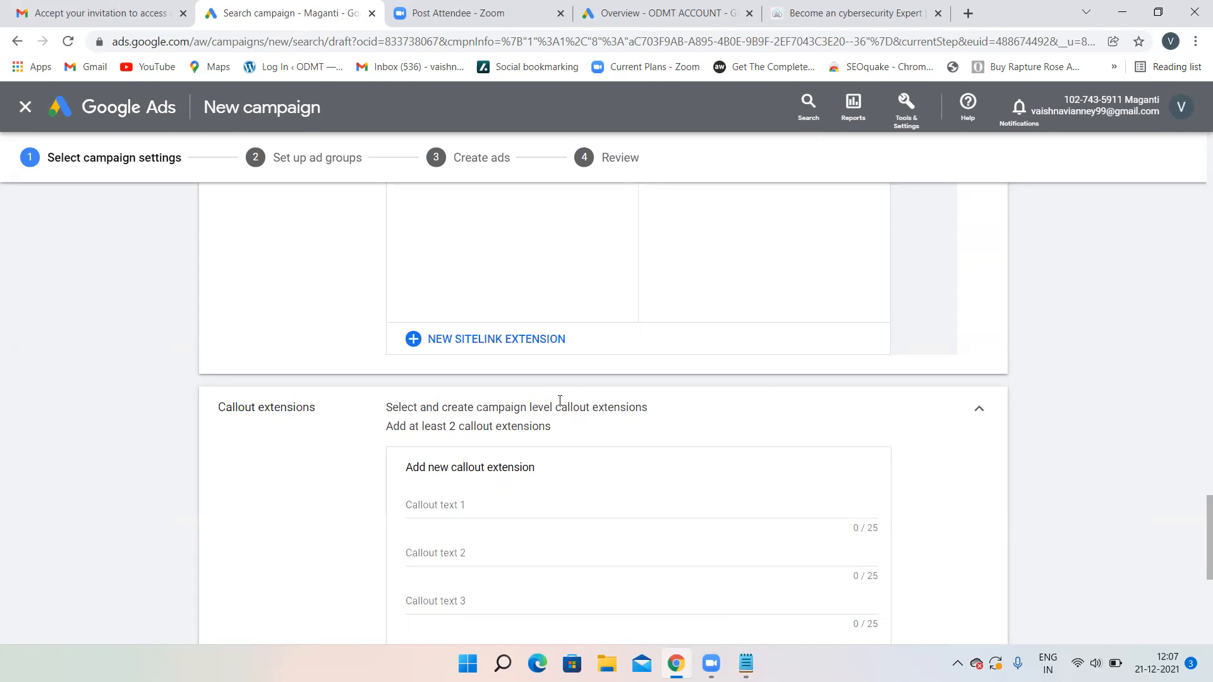
scroll(559, 401, "down", 2)
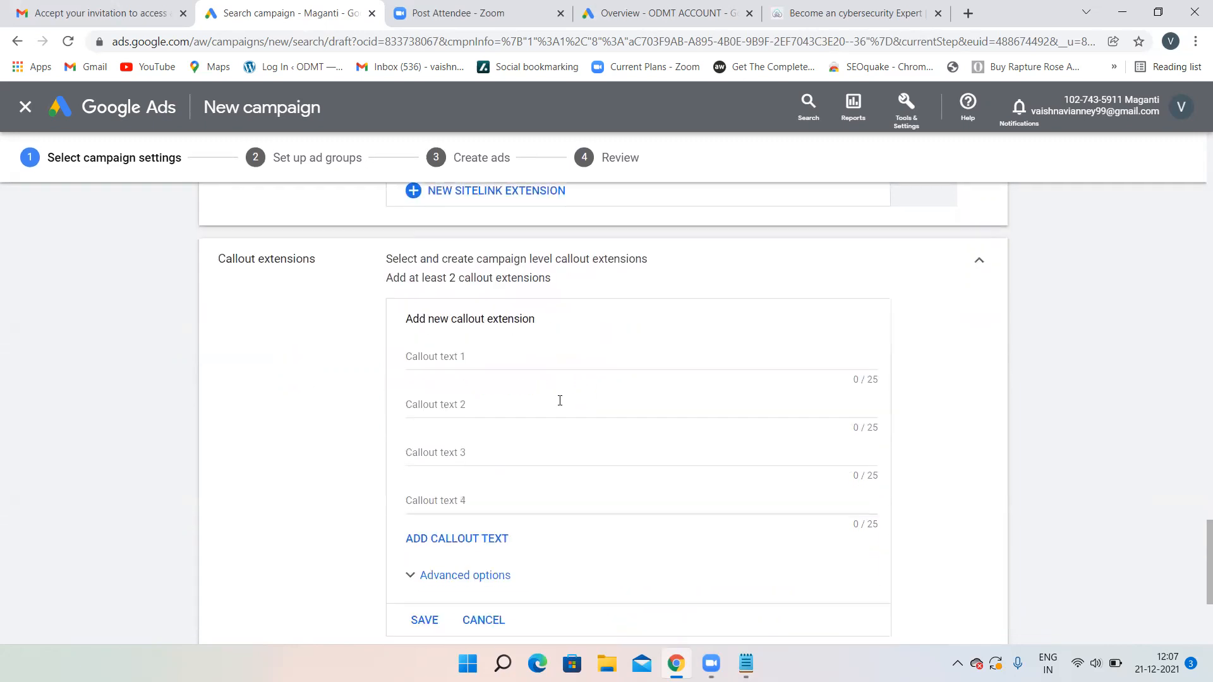
left_click(460, 353)
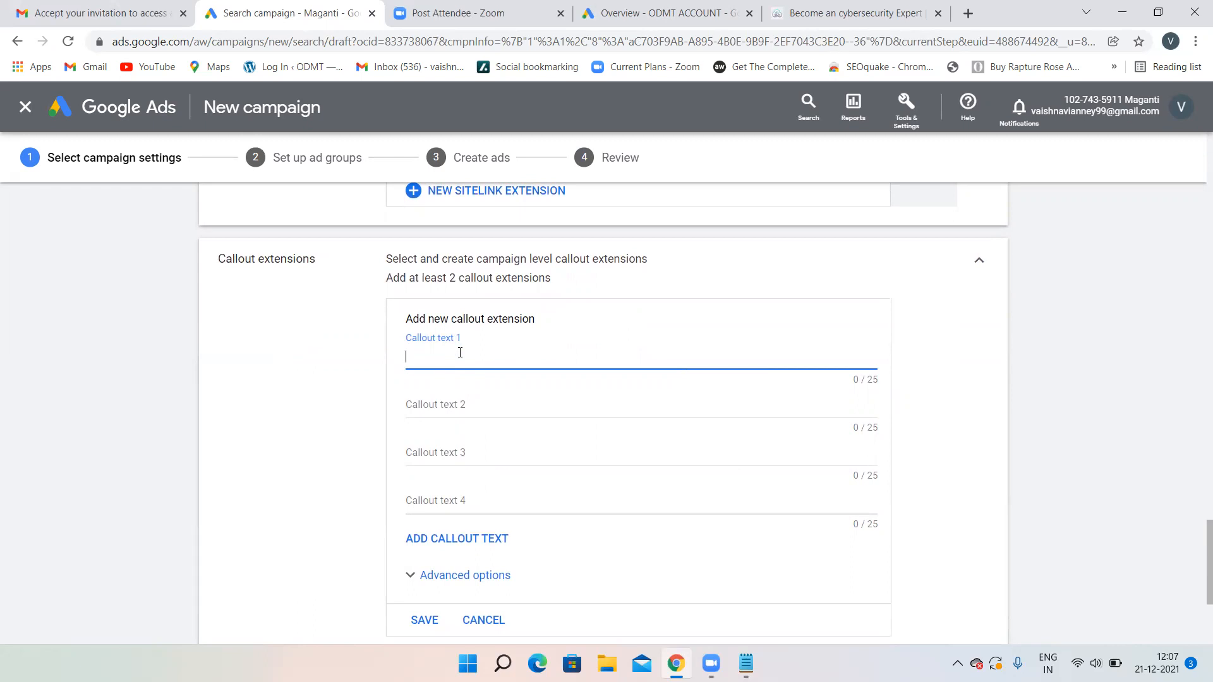
type("00% job guarantee")
double_click(454, 357)
type("Guarantee")
left_click(436, 358)
key("BackSpace")
type("J")
- Add callouts 'Work on Live Projects' and '24*7 Lab Facility'
left_click(429, 399)
type("W")
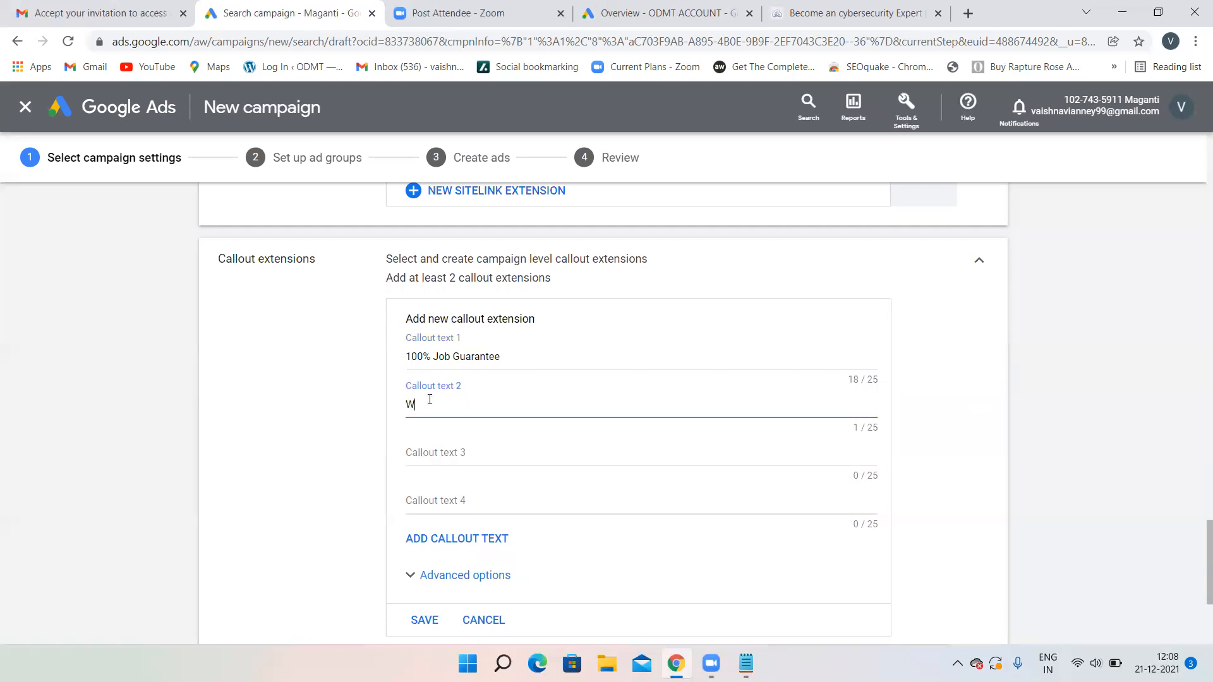
type("ork on Live Projects")
left_click(440, 450)
type("2")
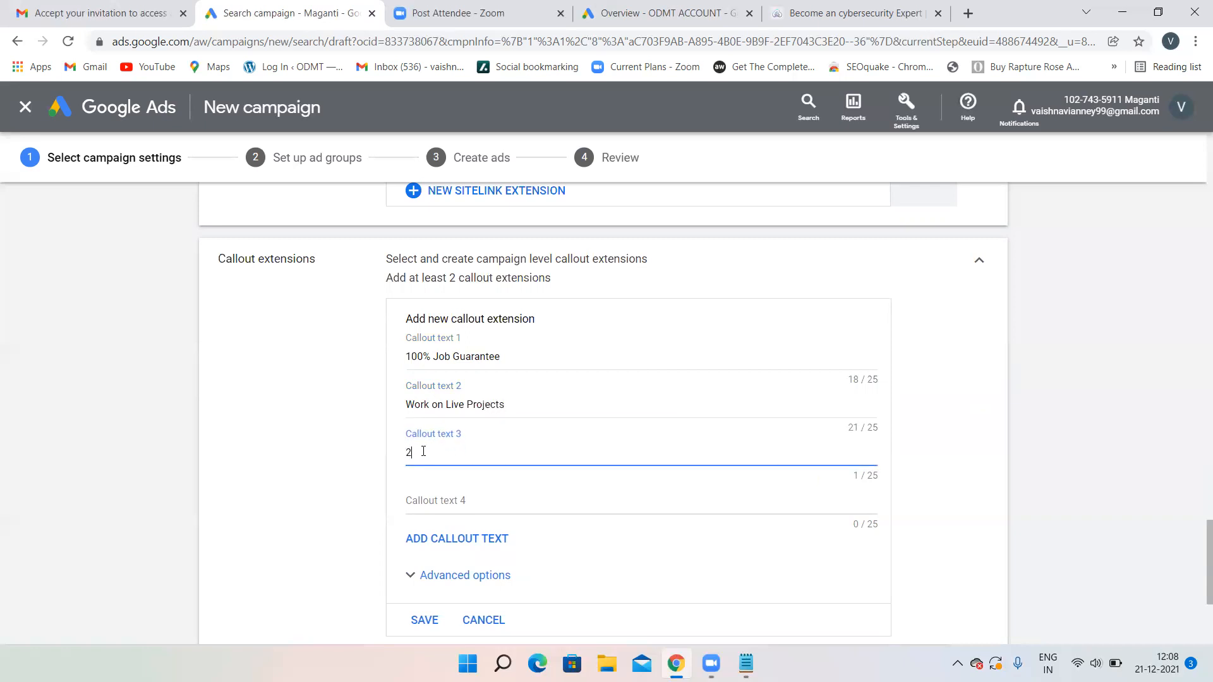
type("4*7 Lab Facility")
left_click(425, 500)
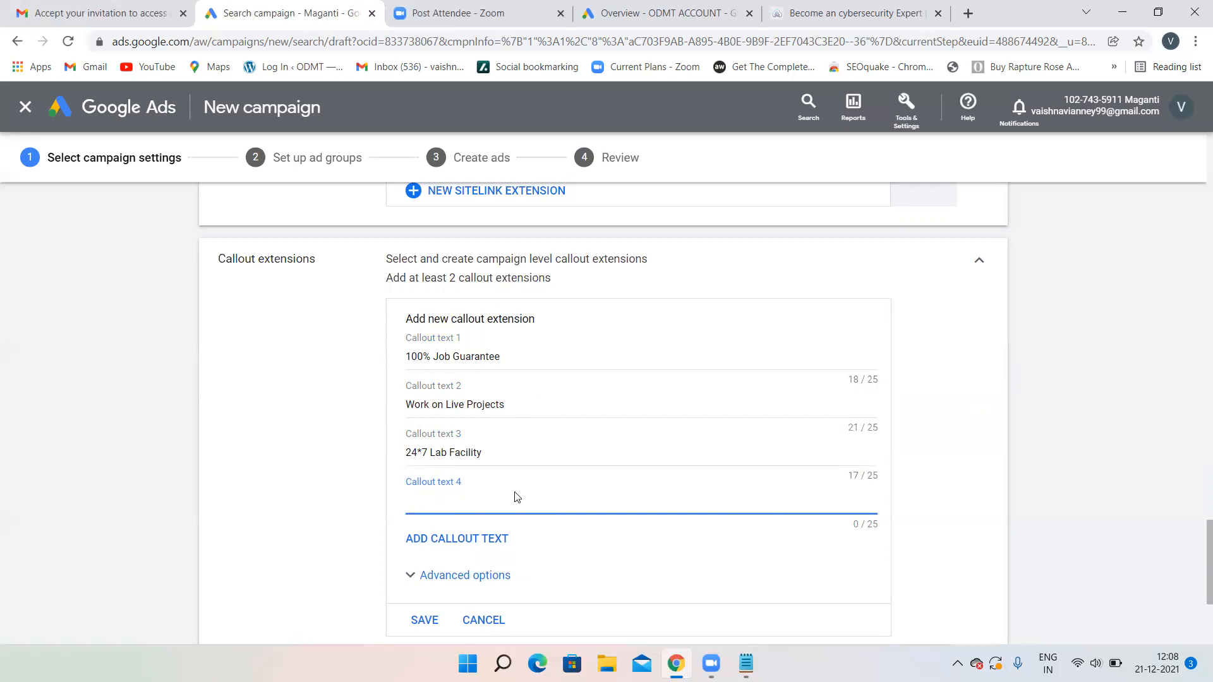
- Save the three callouts and check them in the mobile ad preview
scroll(518, 498, "down", 3)
left_click(418, 435)
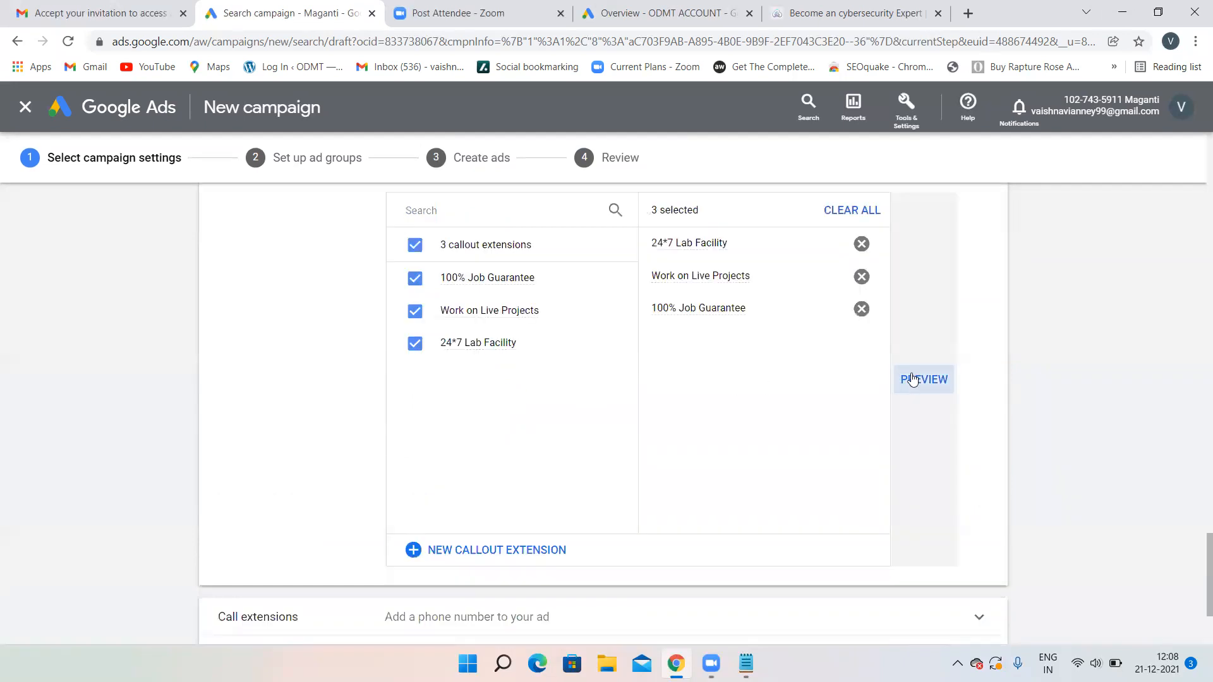
left_click(912, 379)
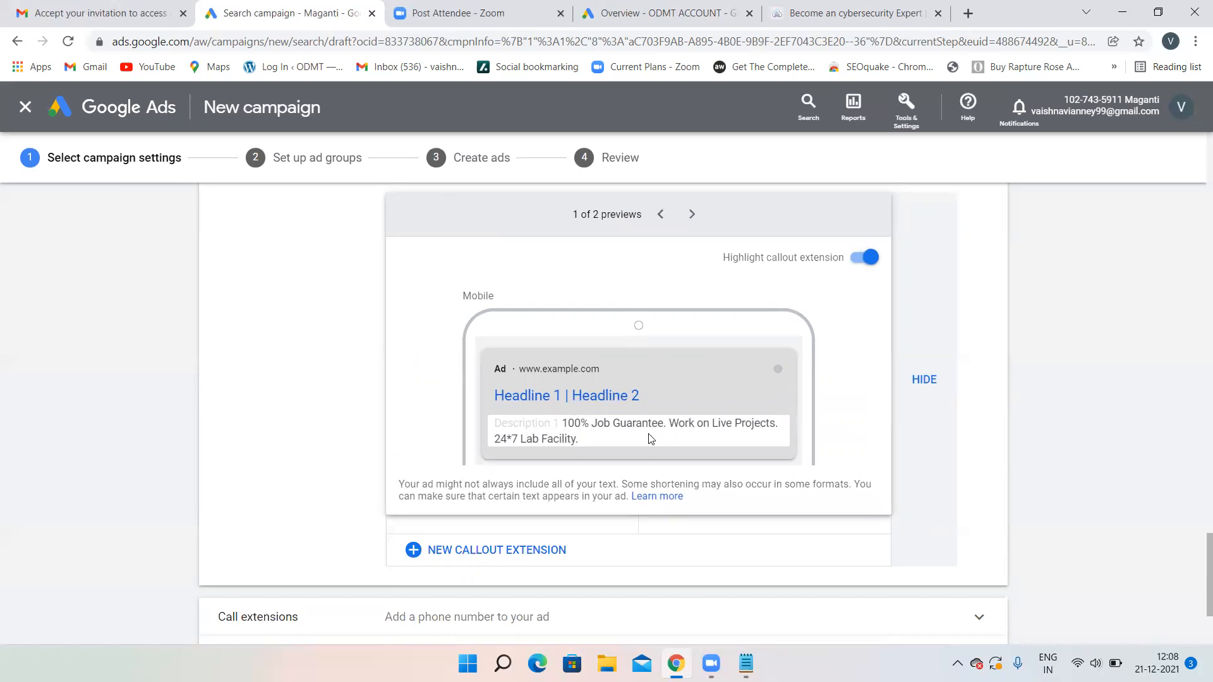
left_click(312, 392)
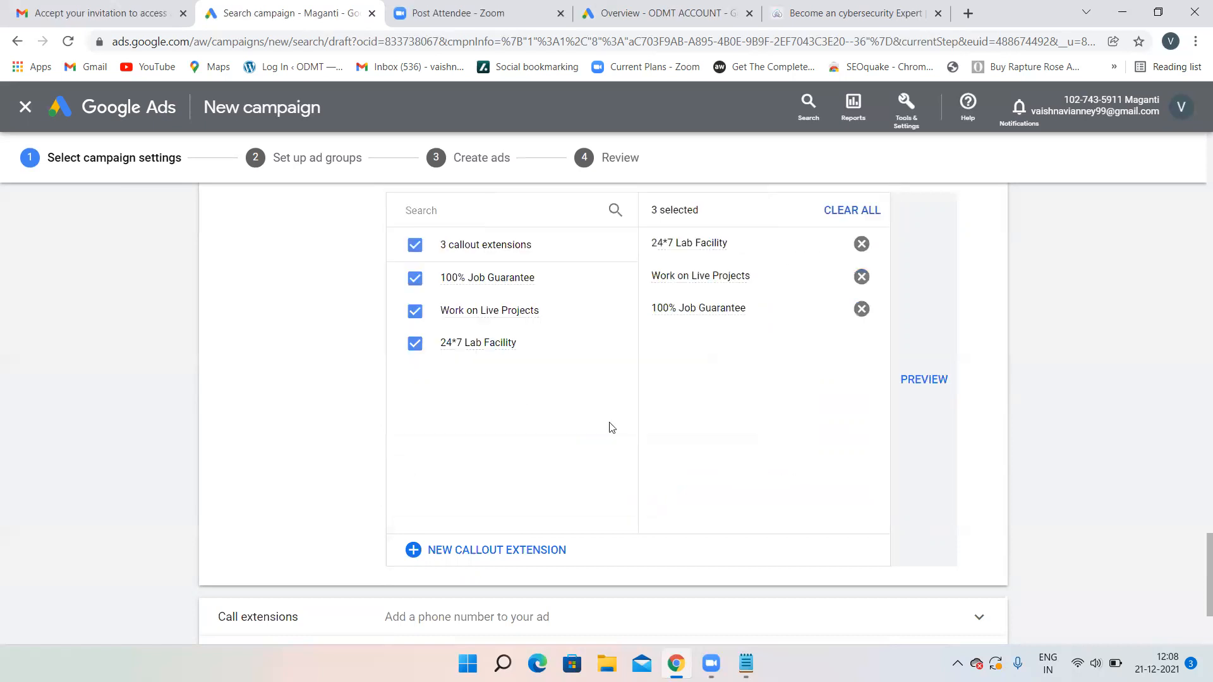
scroll(612, 429, "down", 3)
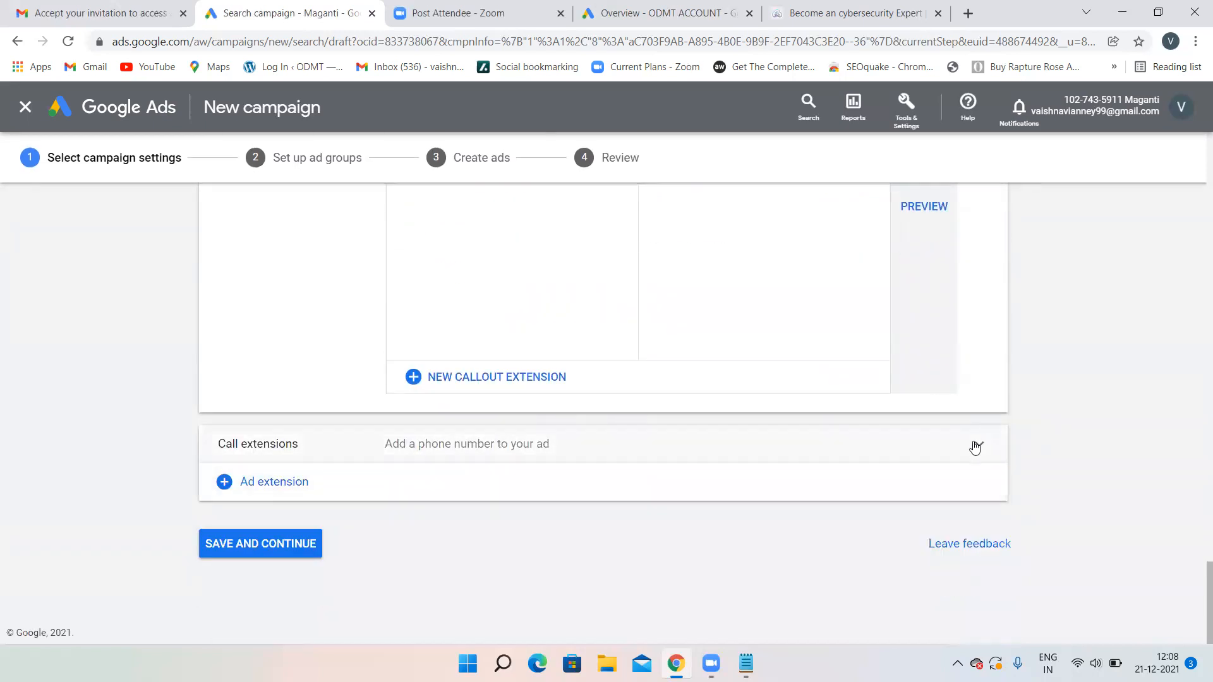
- Save a call extension with country India and the business phone number
left_click(470, 445)
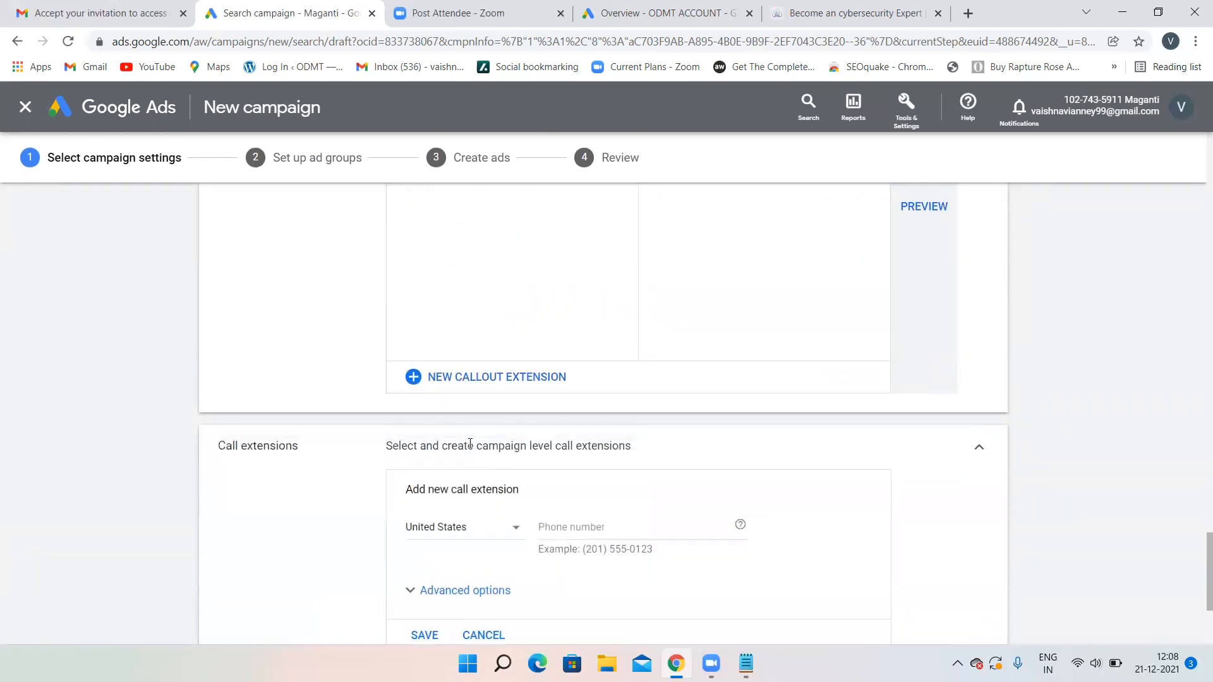
left_click(470, 535)
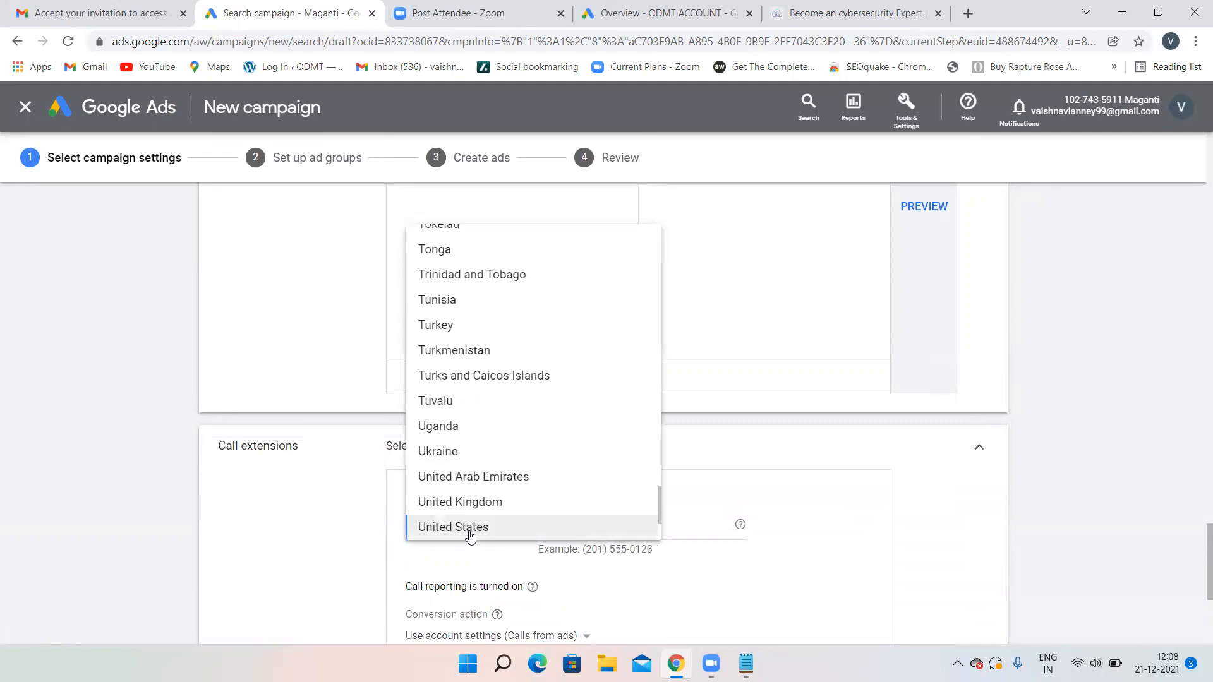
type("in")
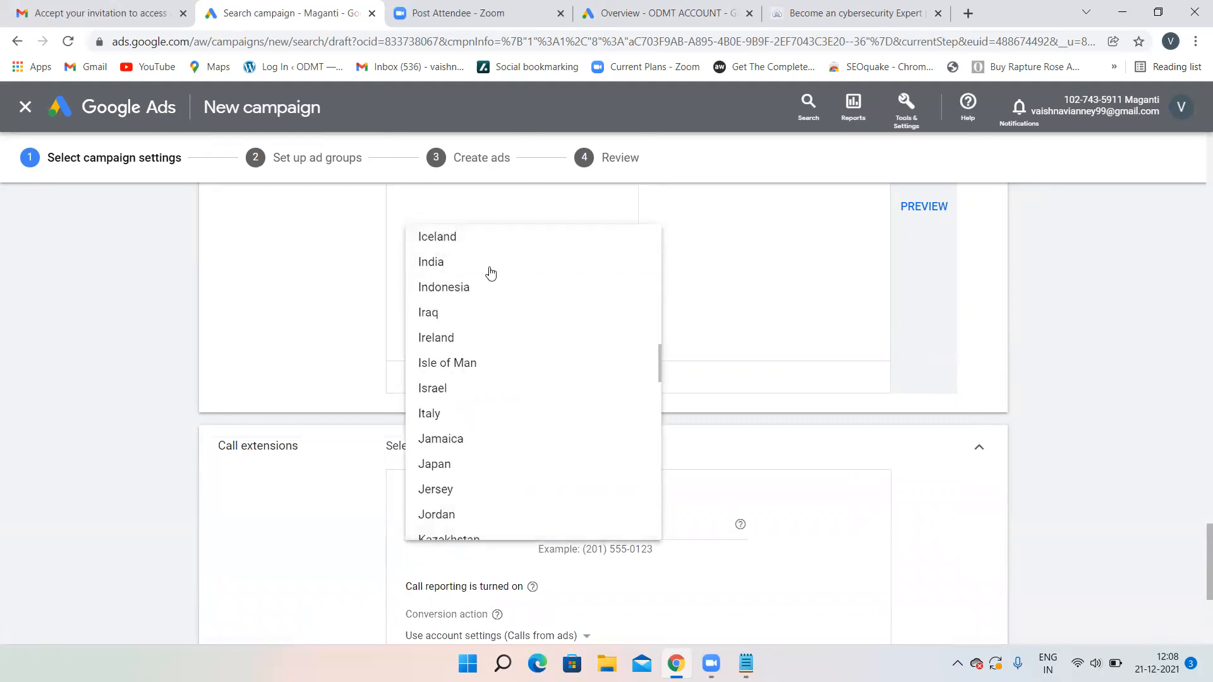
left_click(482, 262)
left_click(568, 526)
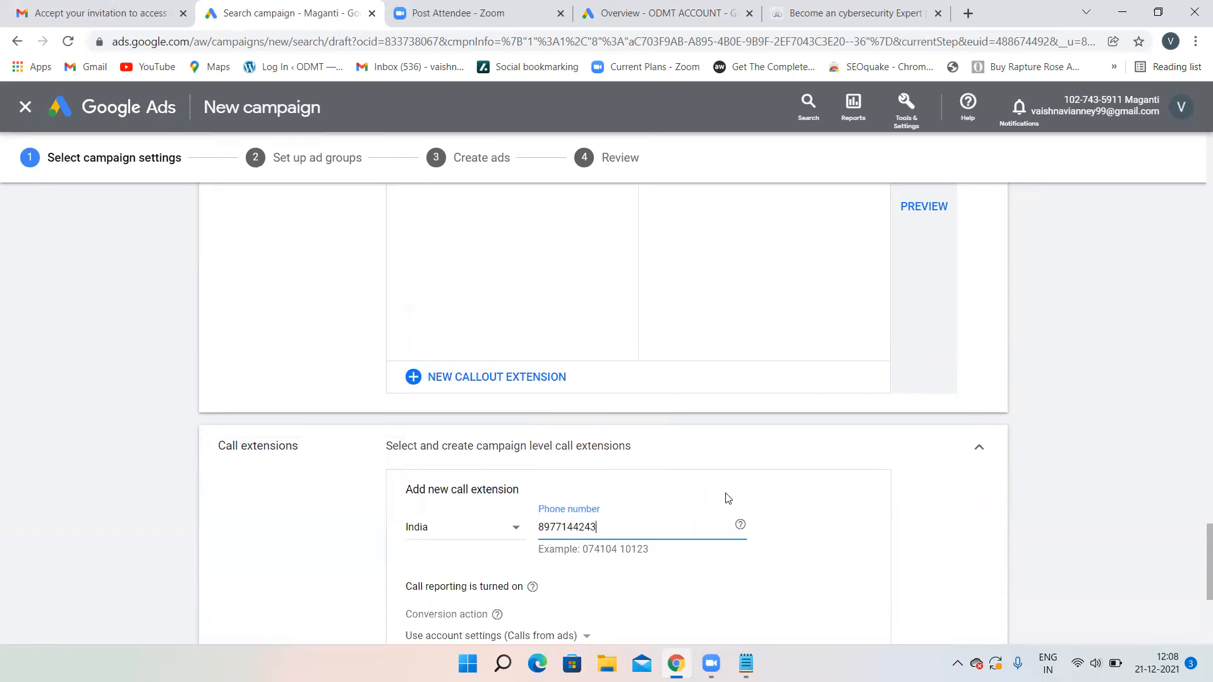
scroll(726, 495, "down", 4)
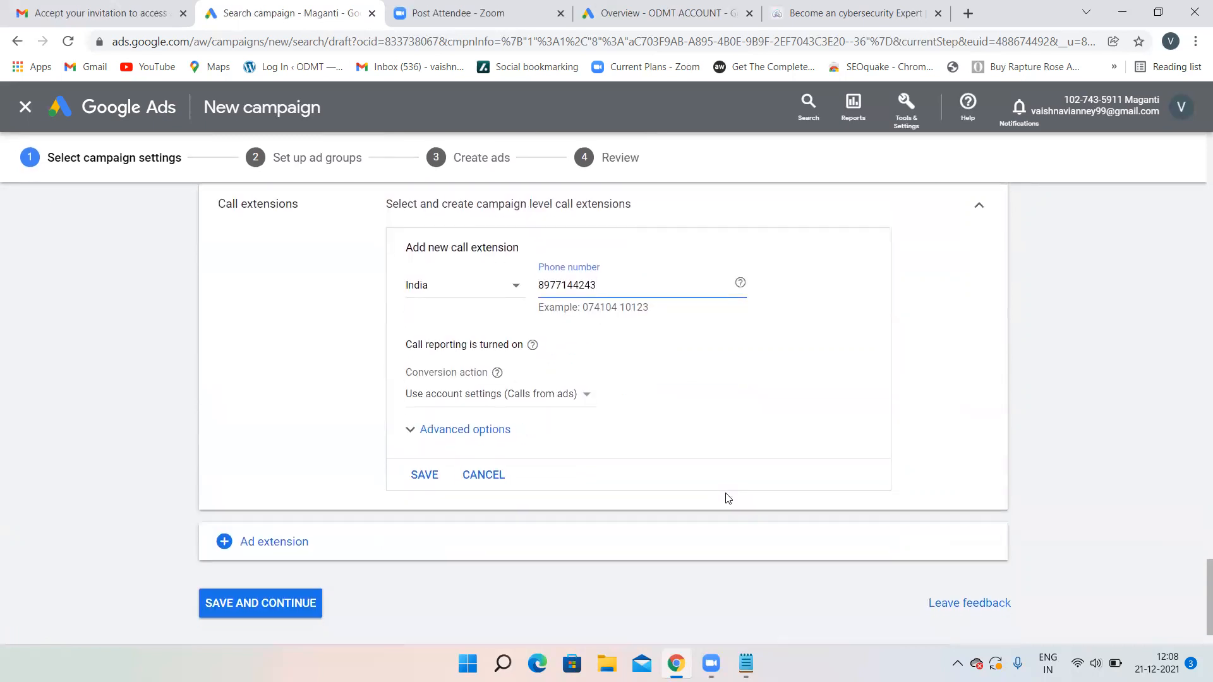
left_click(424, 477)
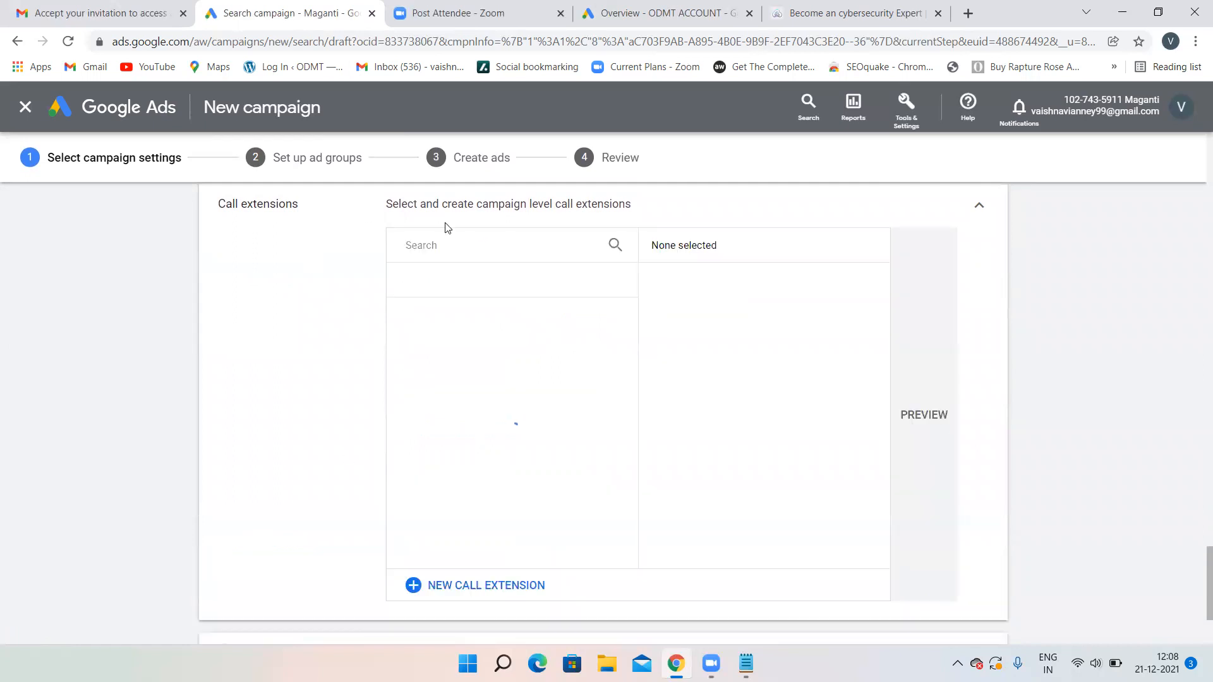
scroll(478, 423, "down", 3)
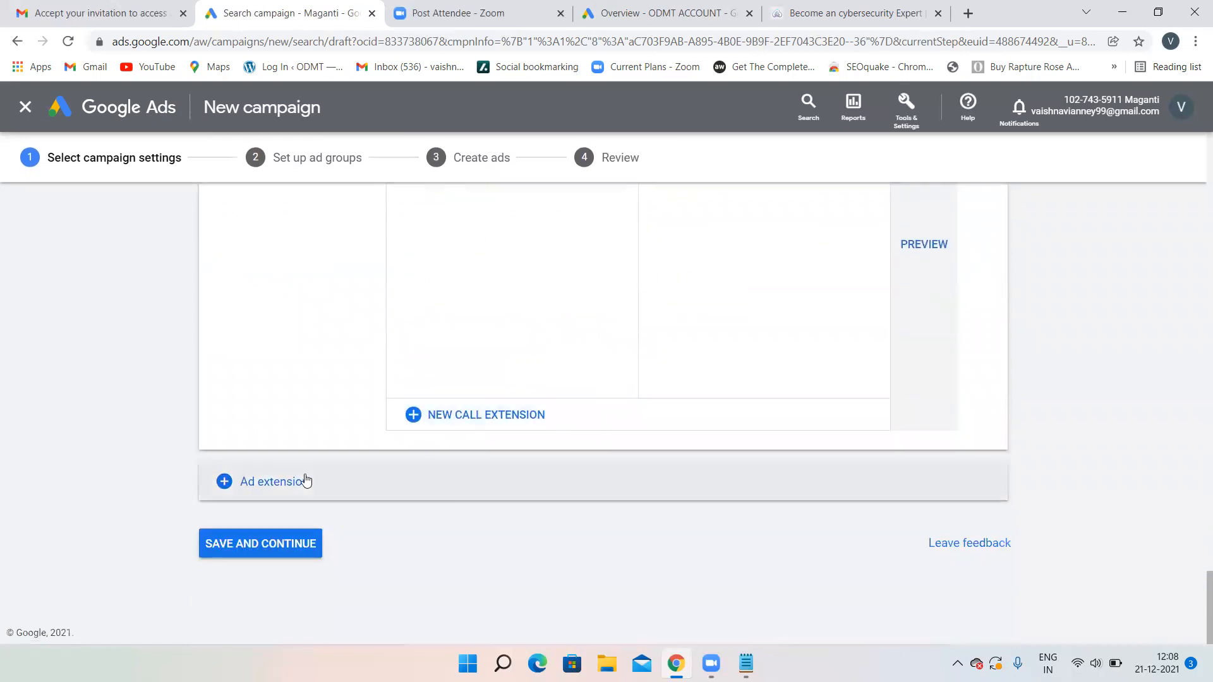
- Start a new structured snippet extension with header type Courses
left_click(279, 482)
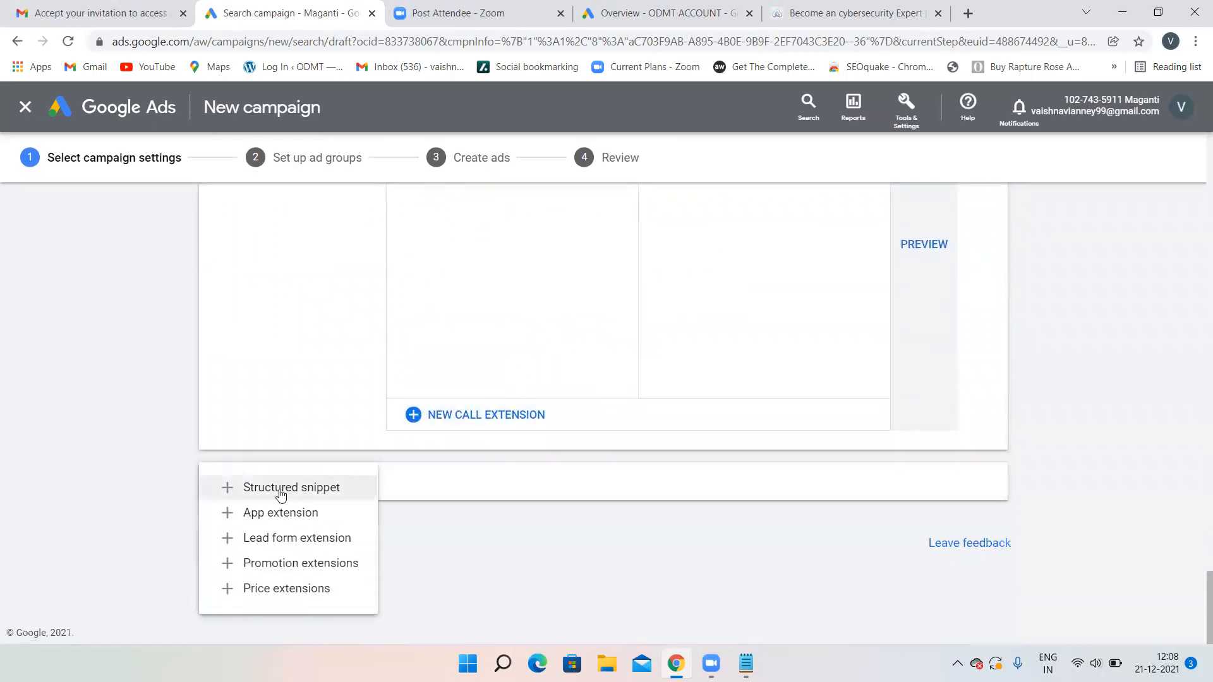
left_click(281, 490)
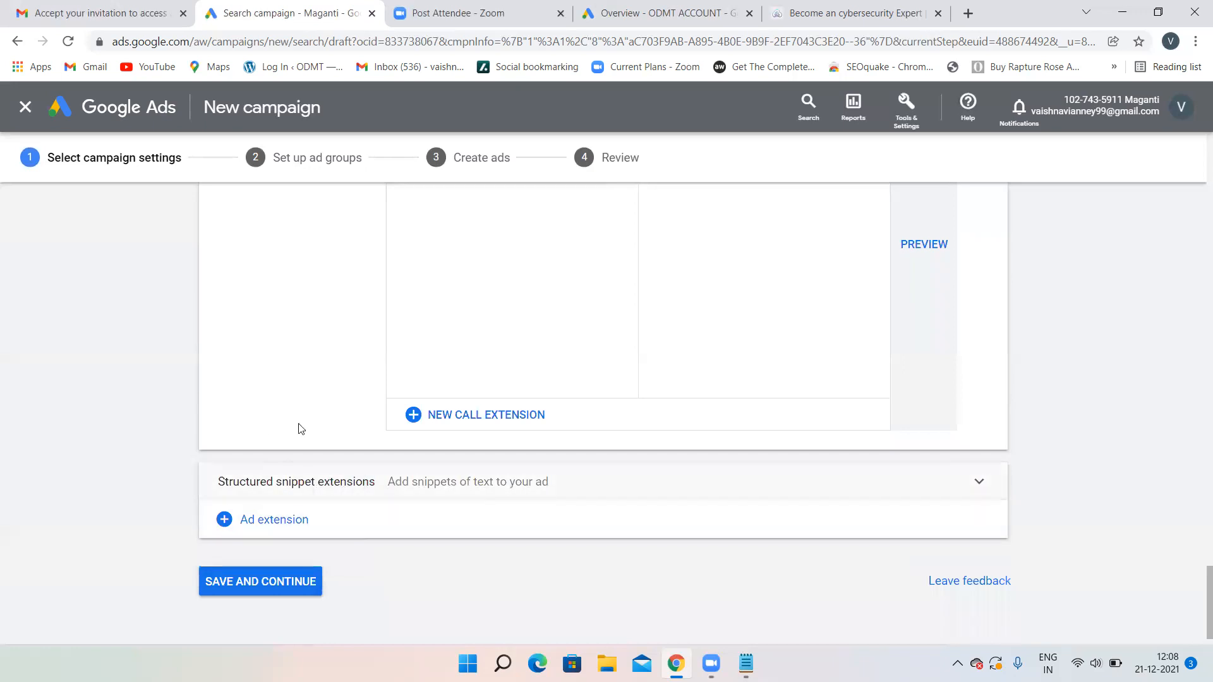
left_click(282, 519)
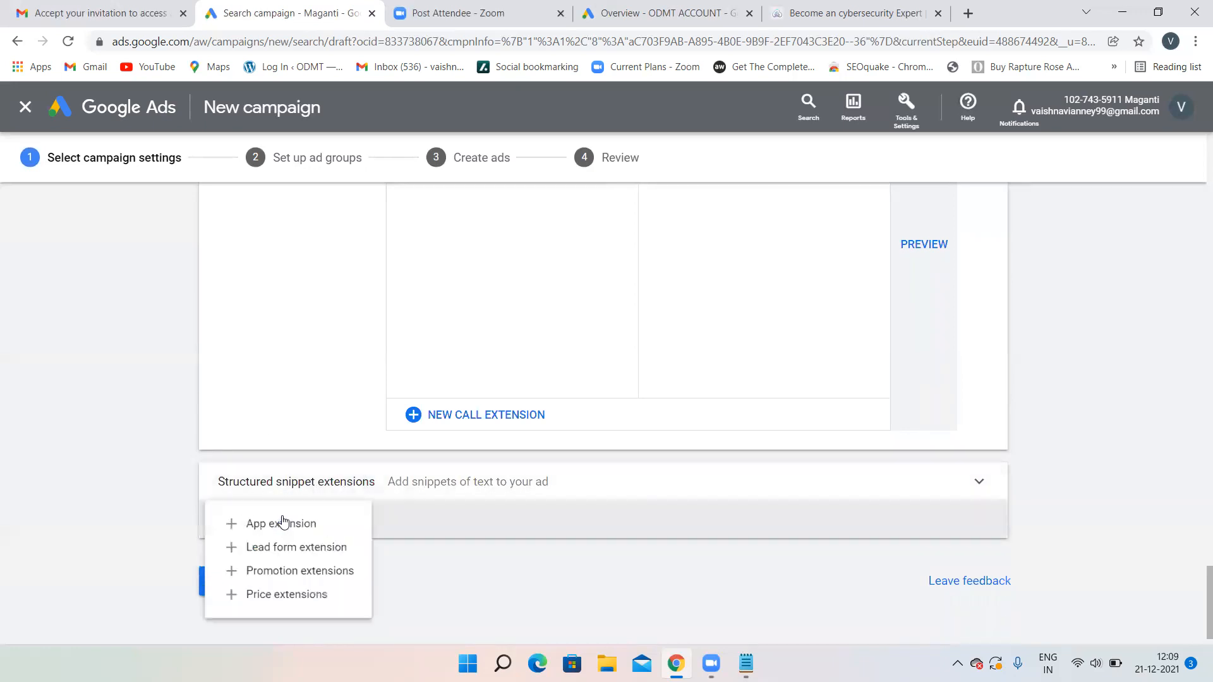
left_click(115, 498)
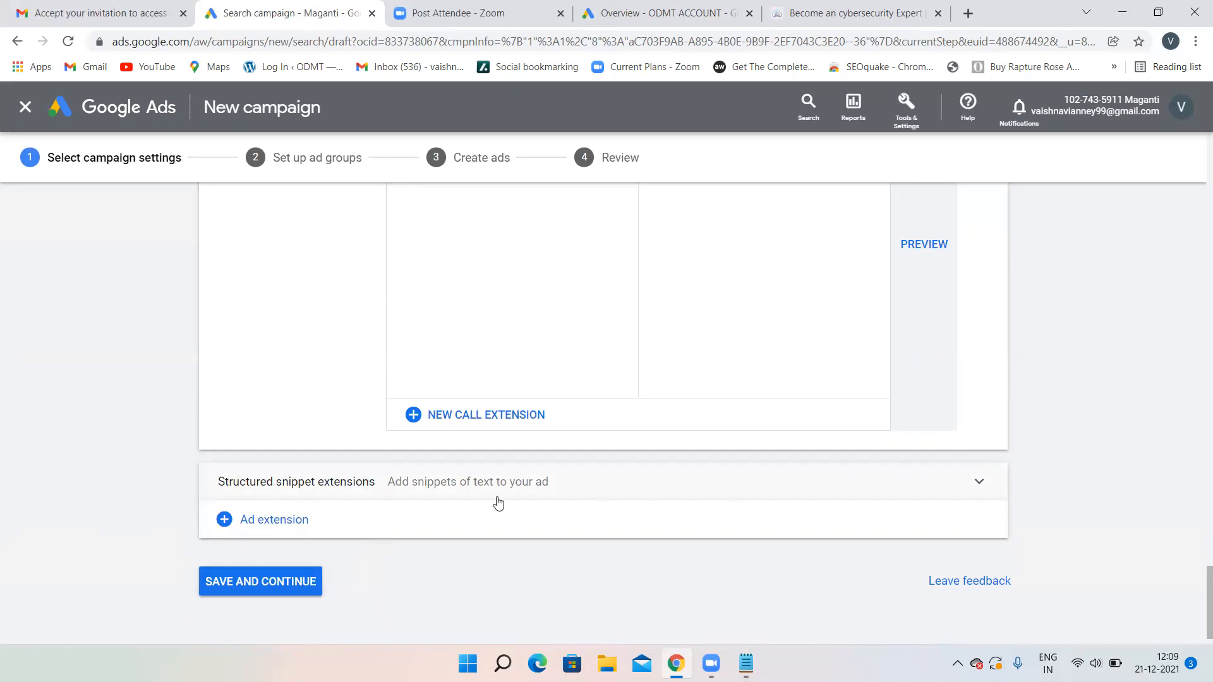
left_click(522, 497)
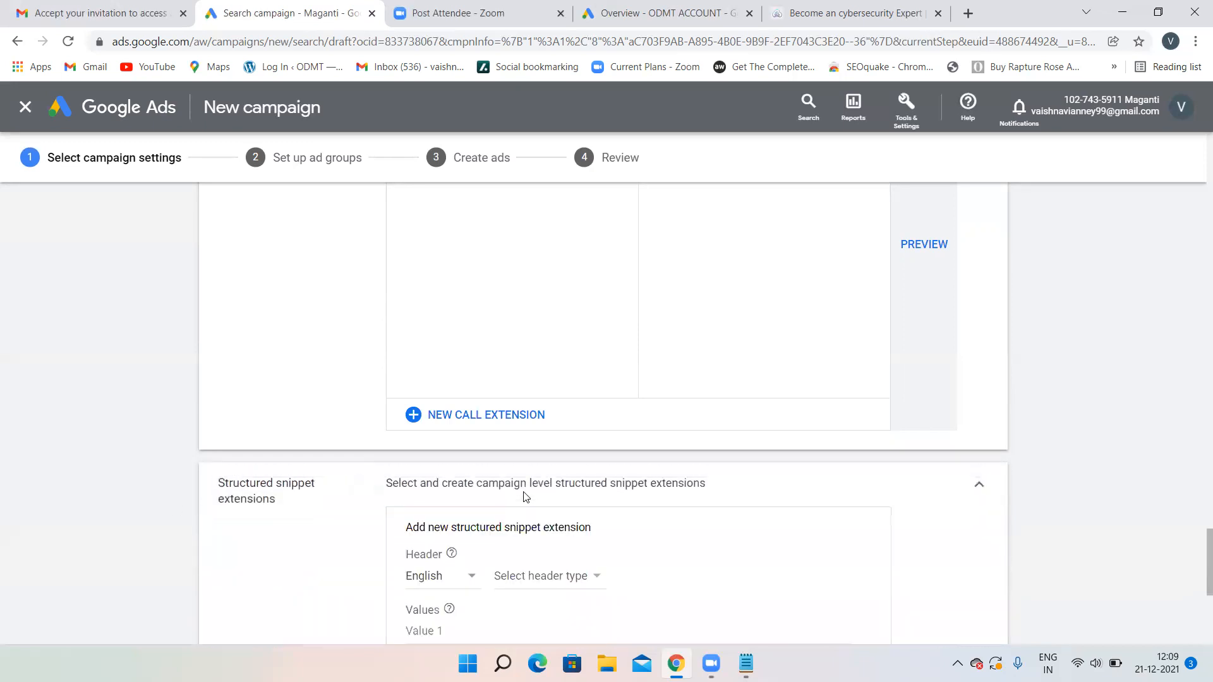
scroll(680, 510, "down", 4)
scroll(682, 510, "up", 2)
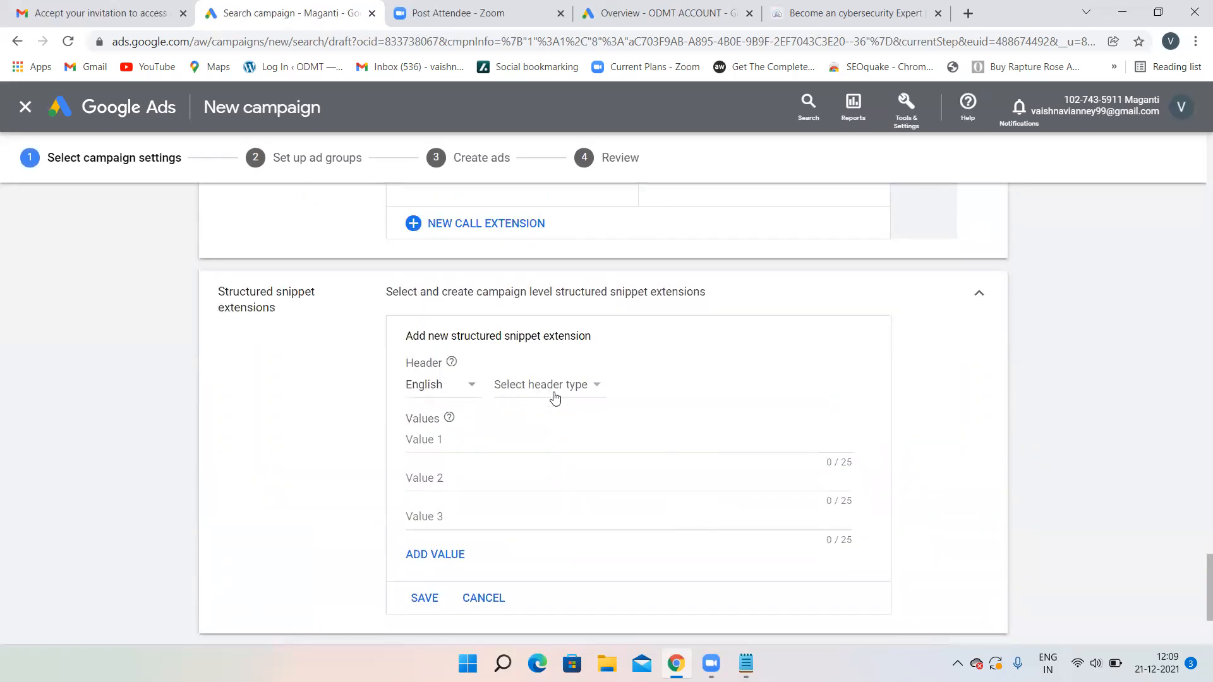
left_click(587, 387)
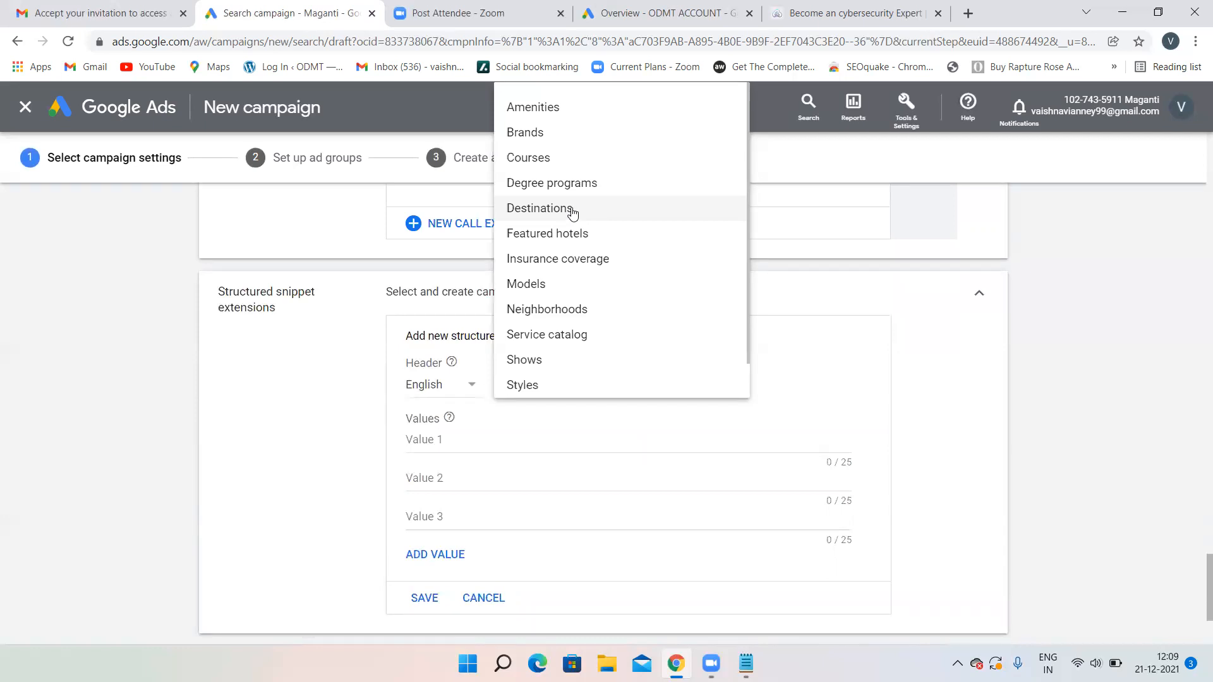
left_click(555, 158)
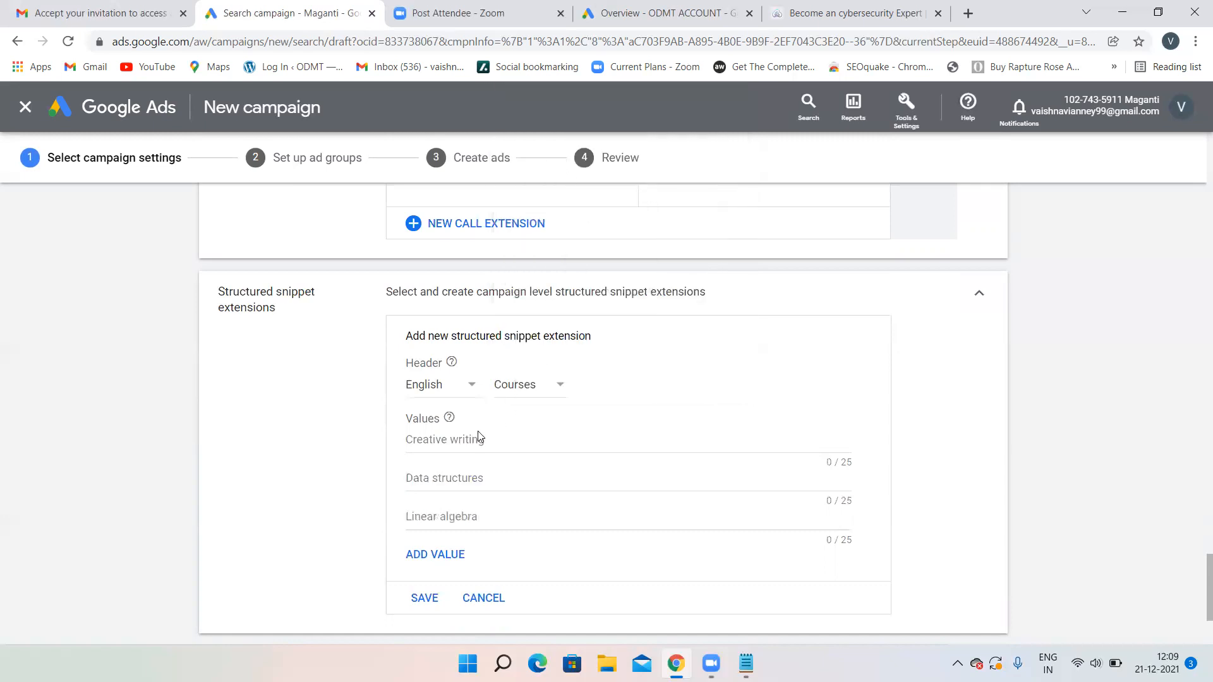
- Enter snippet values Affiliate Marketing, Email Marketing and Google Analytics
left_click(447, 435)
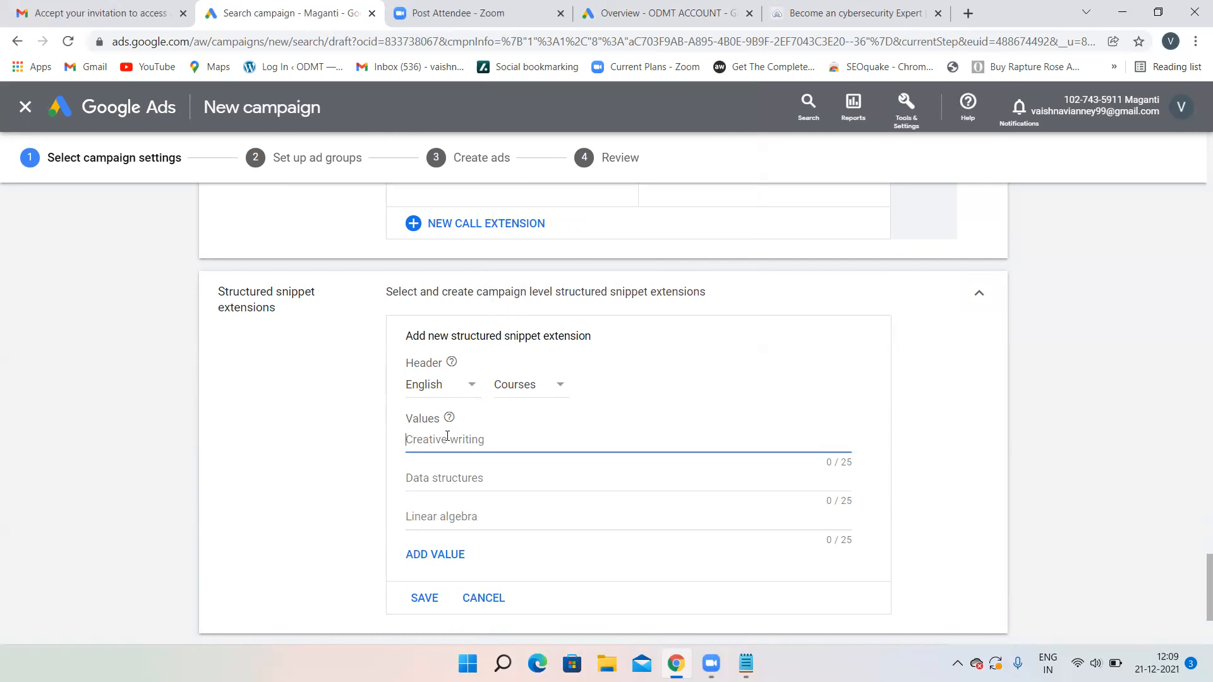
type("Affiliate Marketing")
left_click(441, 478)
type("Email")
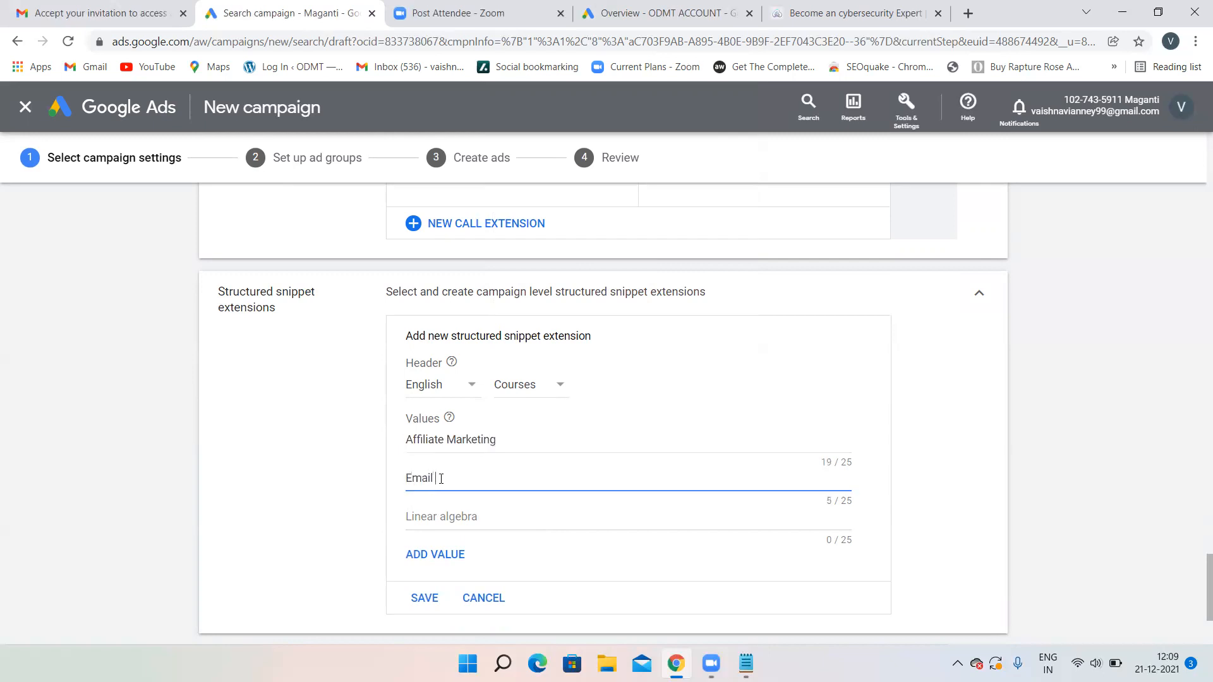
type(" Marketing")
left_click(430, 515)
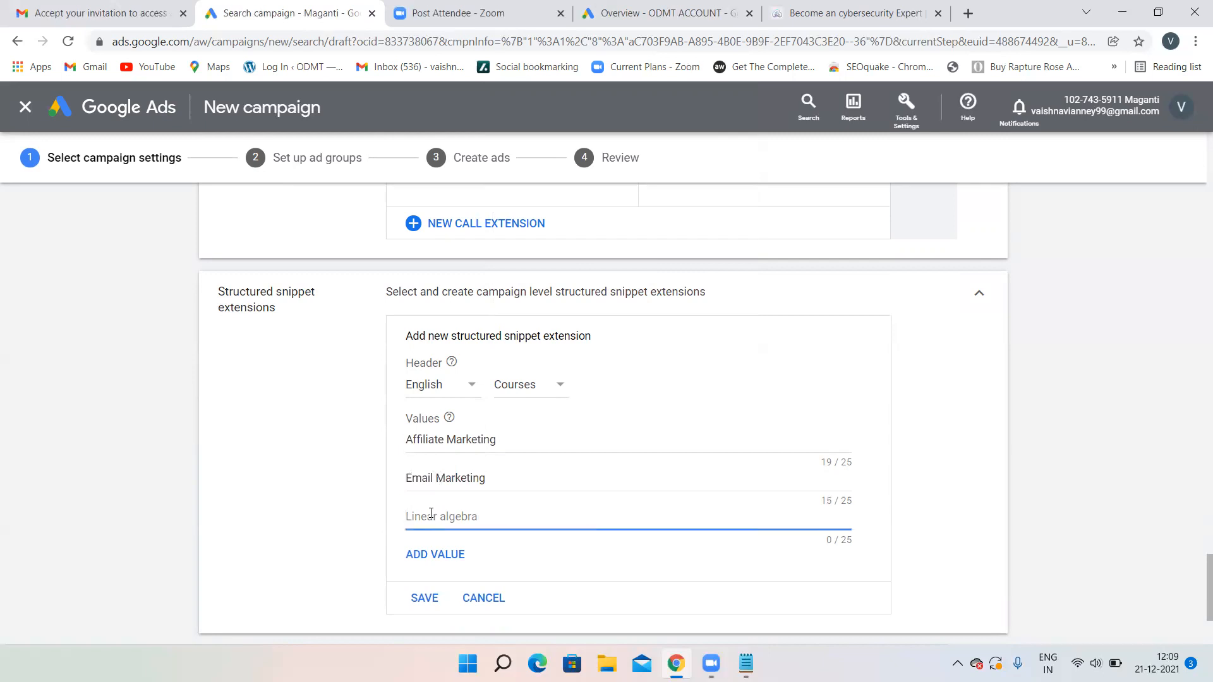
type("Google Analytics")
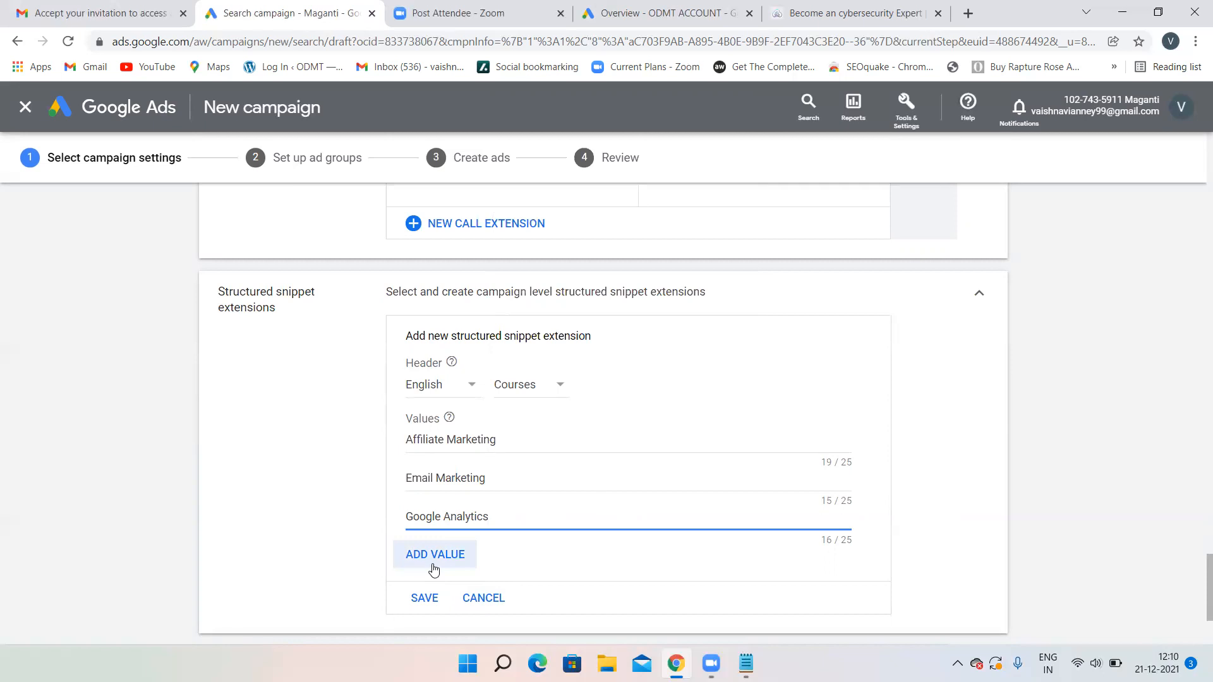
- Save the Courses structured snippet and preview it in the mobile ad
scroll(433, 570, "down", 2)
left_click(421, 481)
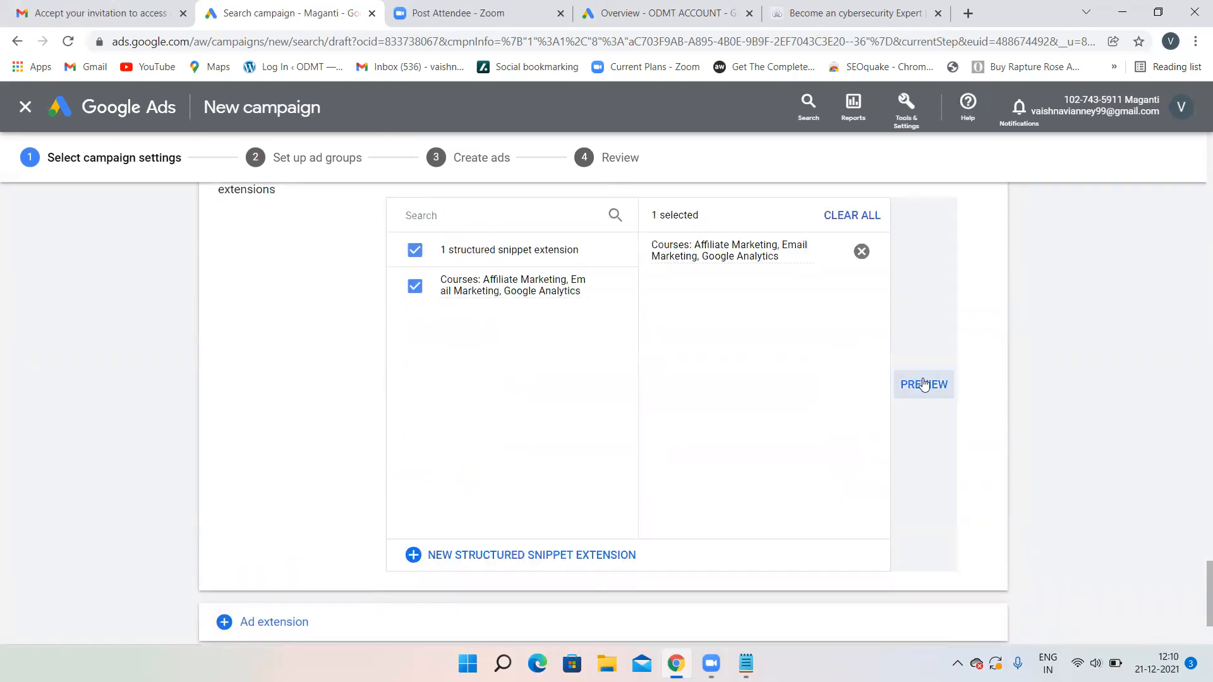
left_click(924, 385)
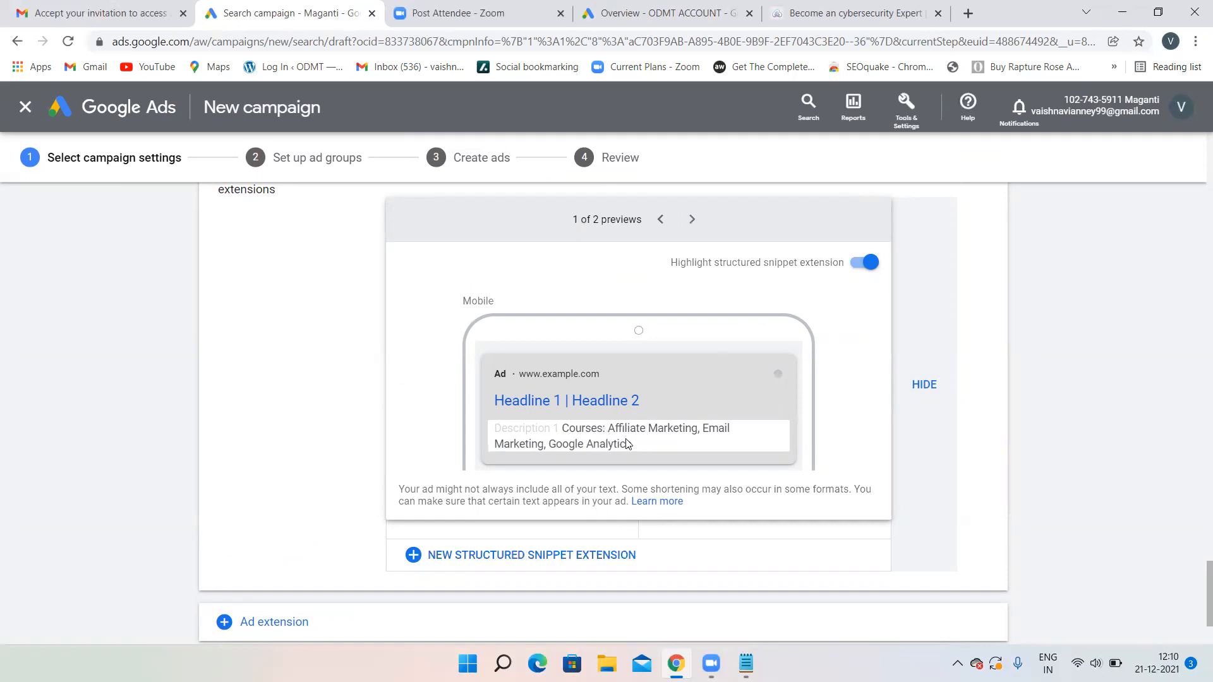
left_click(281, 386)
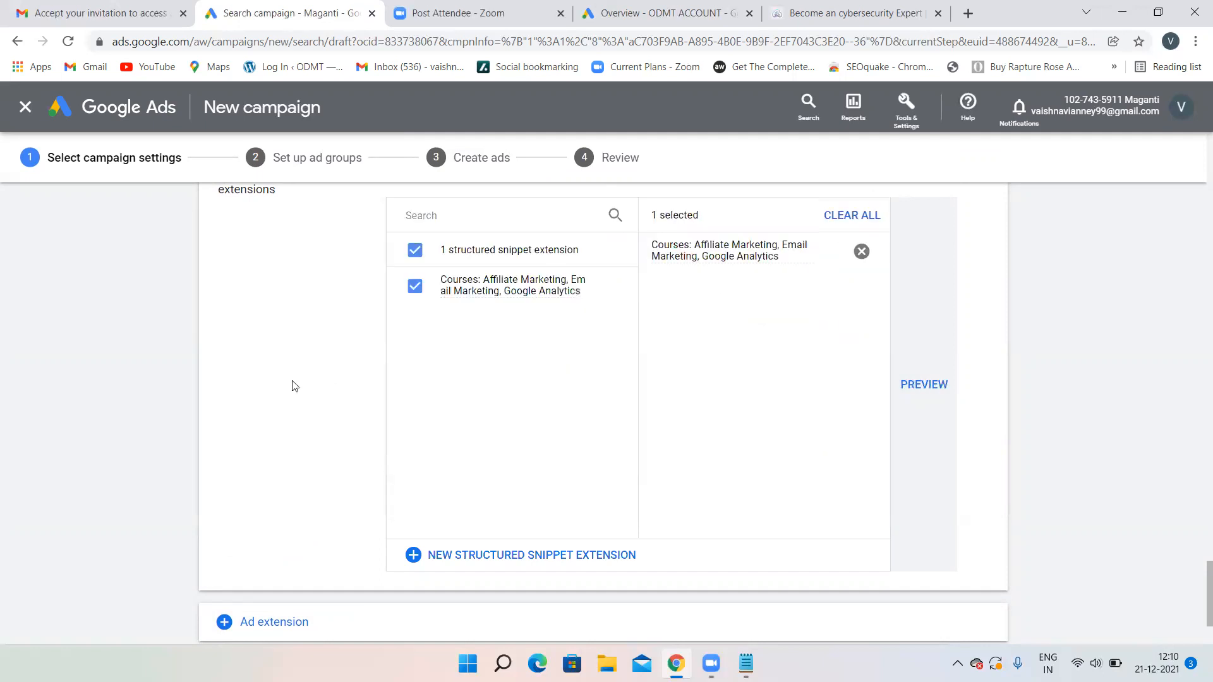
scroll(533, 383, "up", 8)
scroll(534, 383, "up", 10)
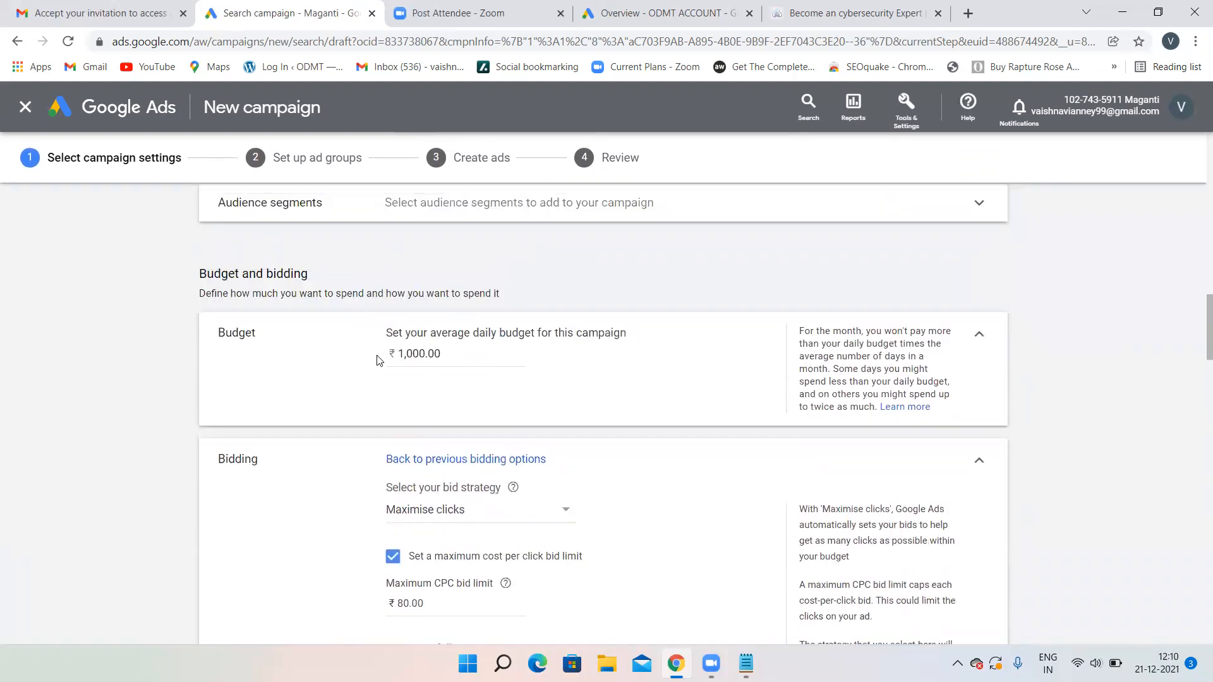
scroll(512, 368, "down", 4)
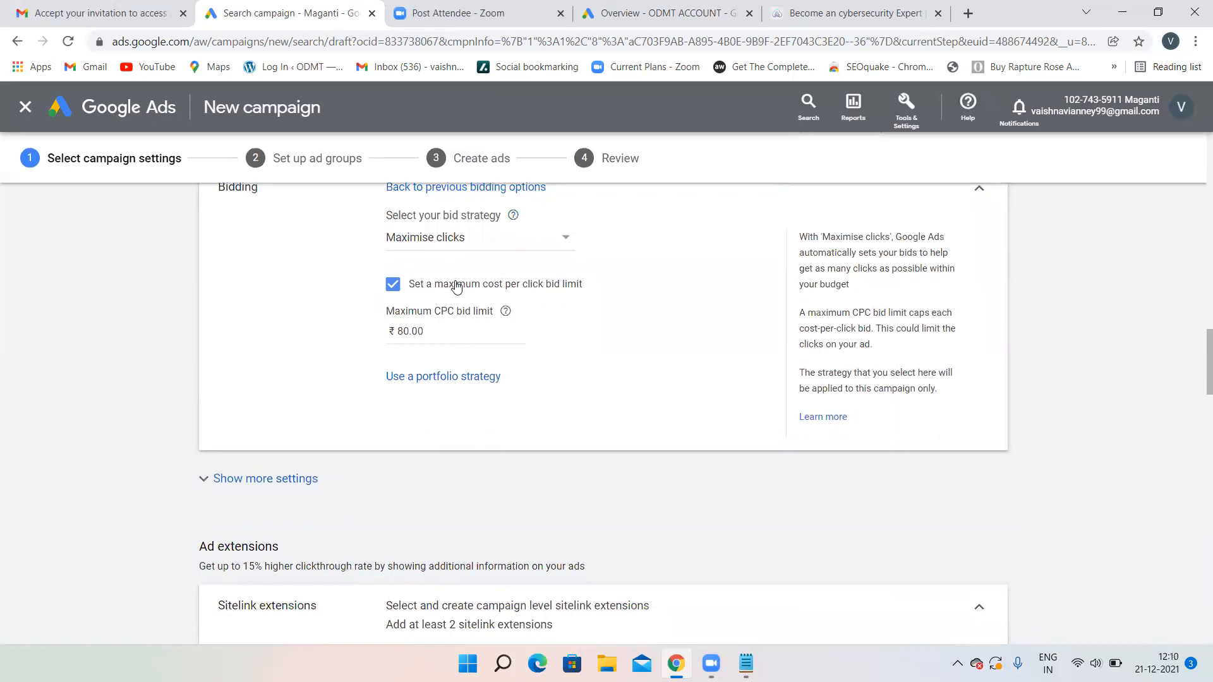
scroll(515, 319, "down", 1)
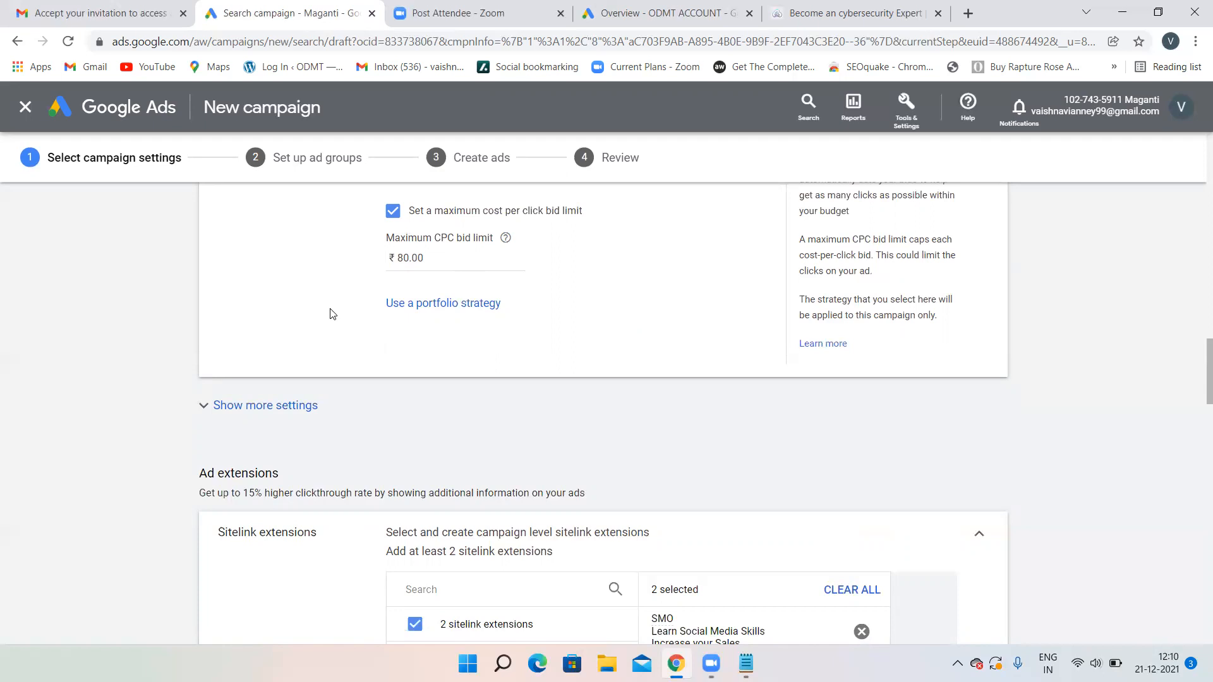
scroll(595, 359, "down", 3)
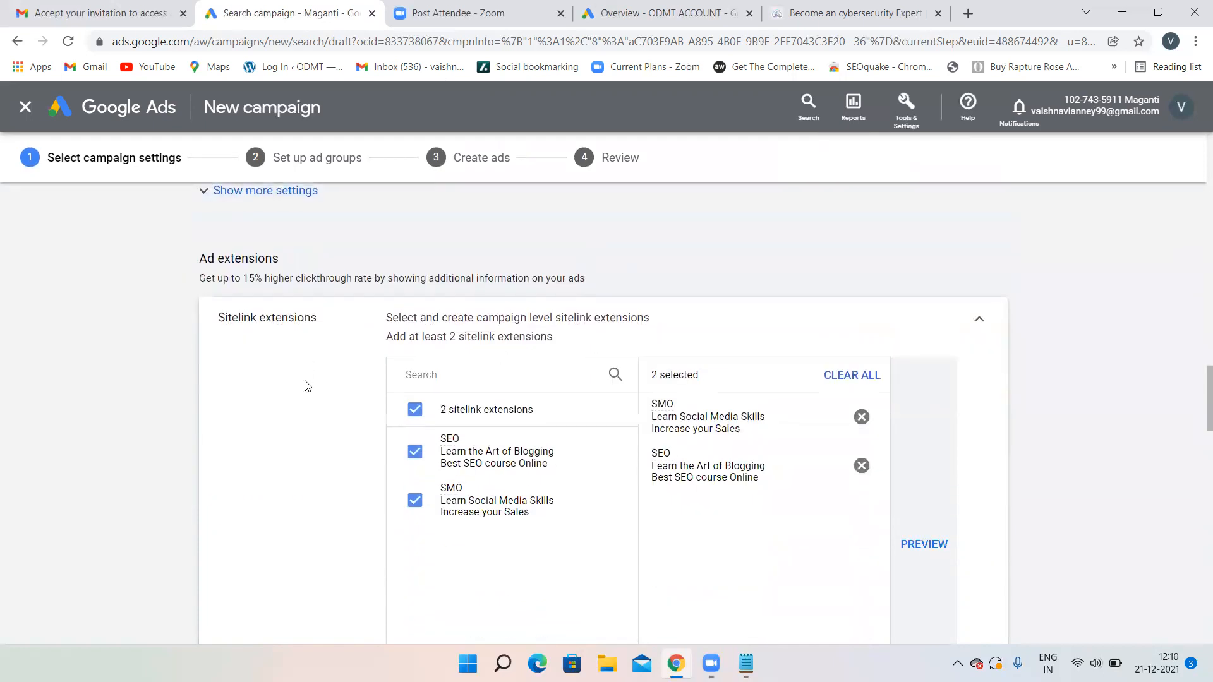
scroll(558, 387, "down", 4)
scroll(339, 414, "up", 3)
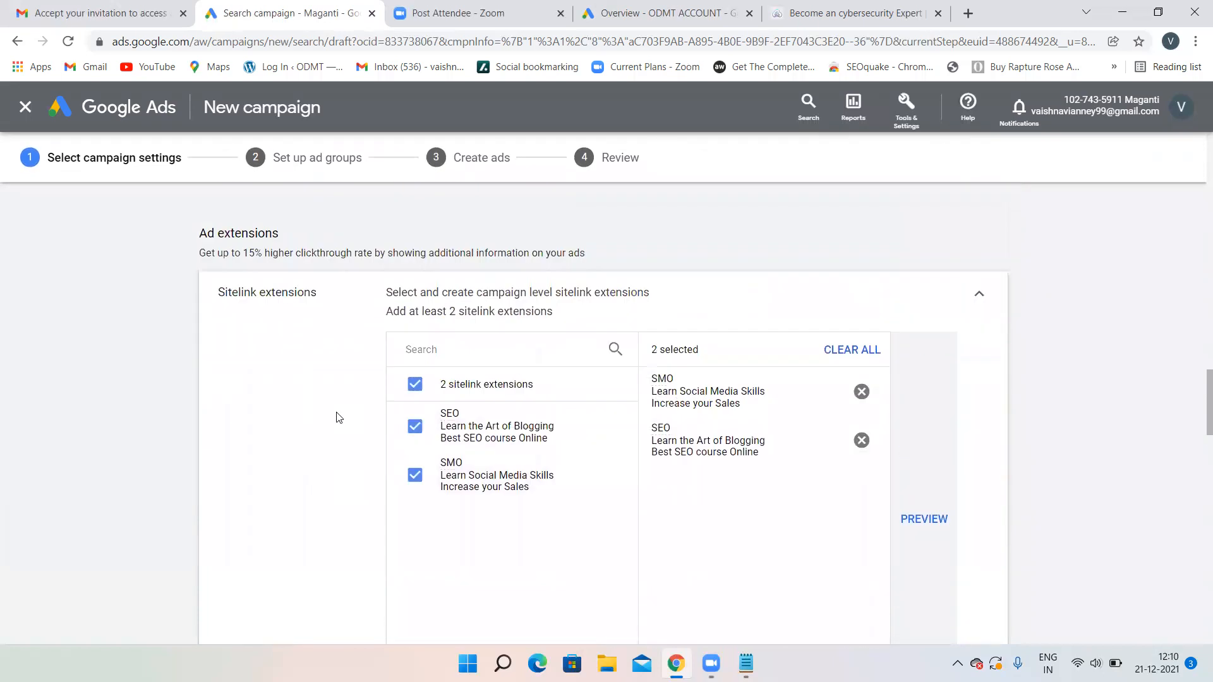
scroll(338, 420, "down", 5)
scroll(441, 490, "down", 5)
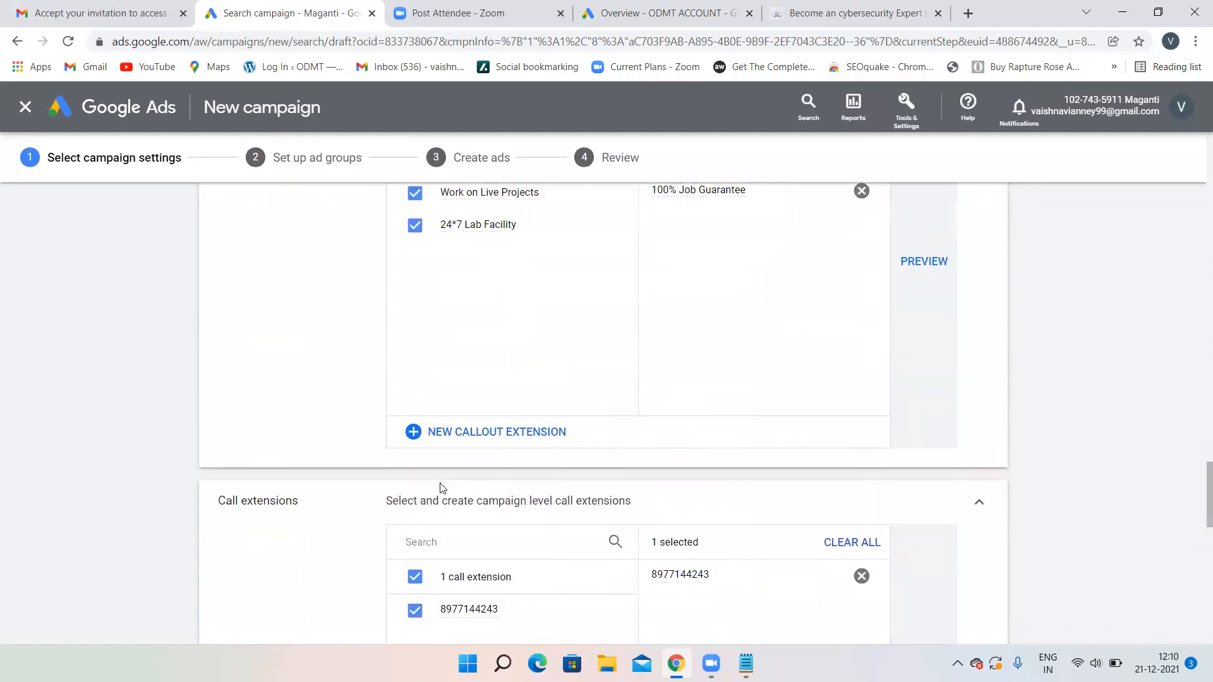
scroll(469, 534, "down", 5)
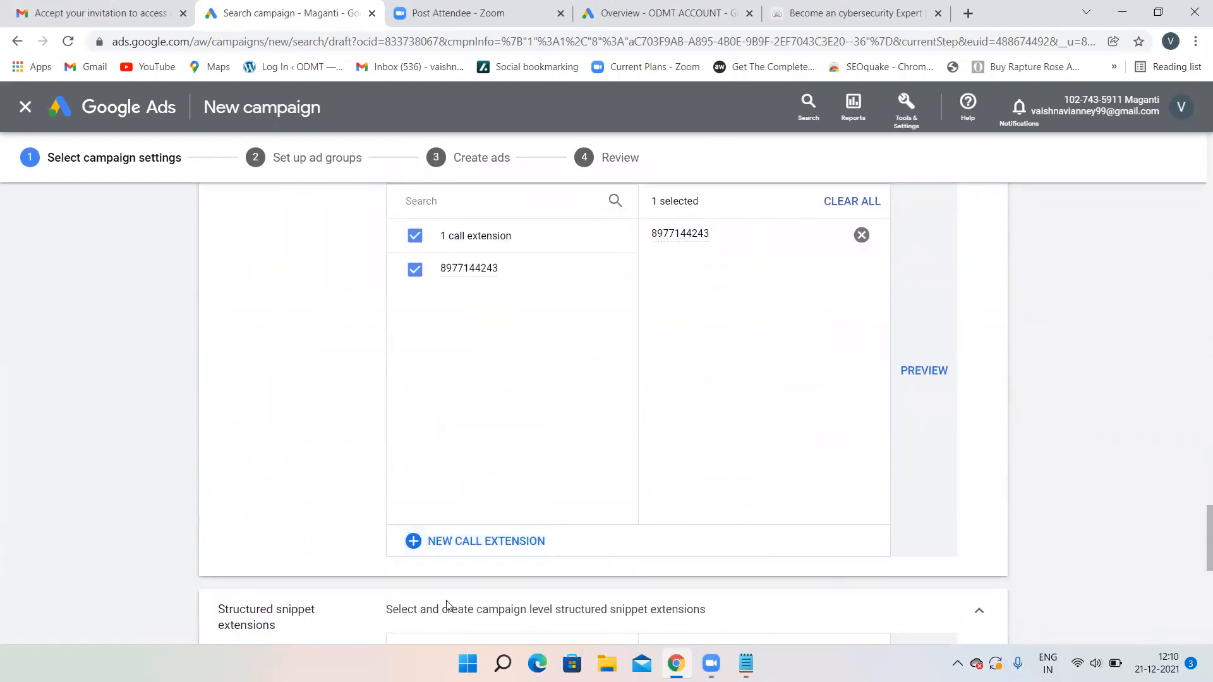
scroll(447, 605, "down", 4)
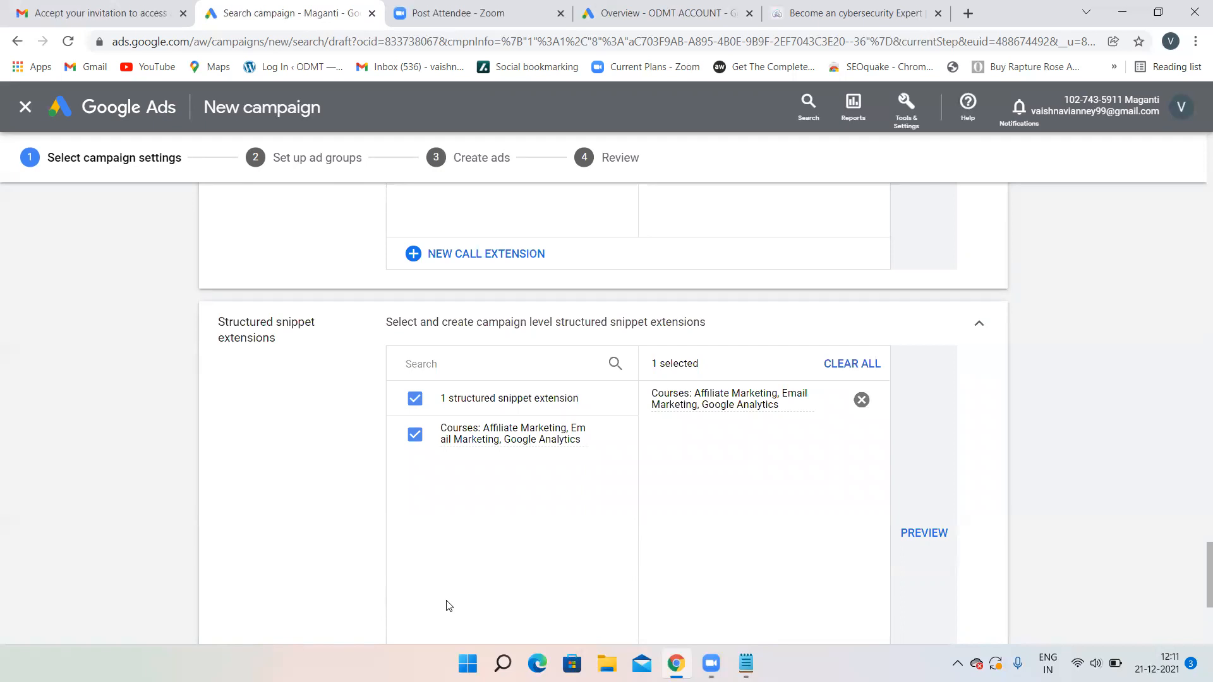
mouse_move(753, 393)
scroll(499, 489, "down", 5)
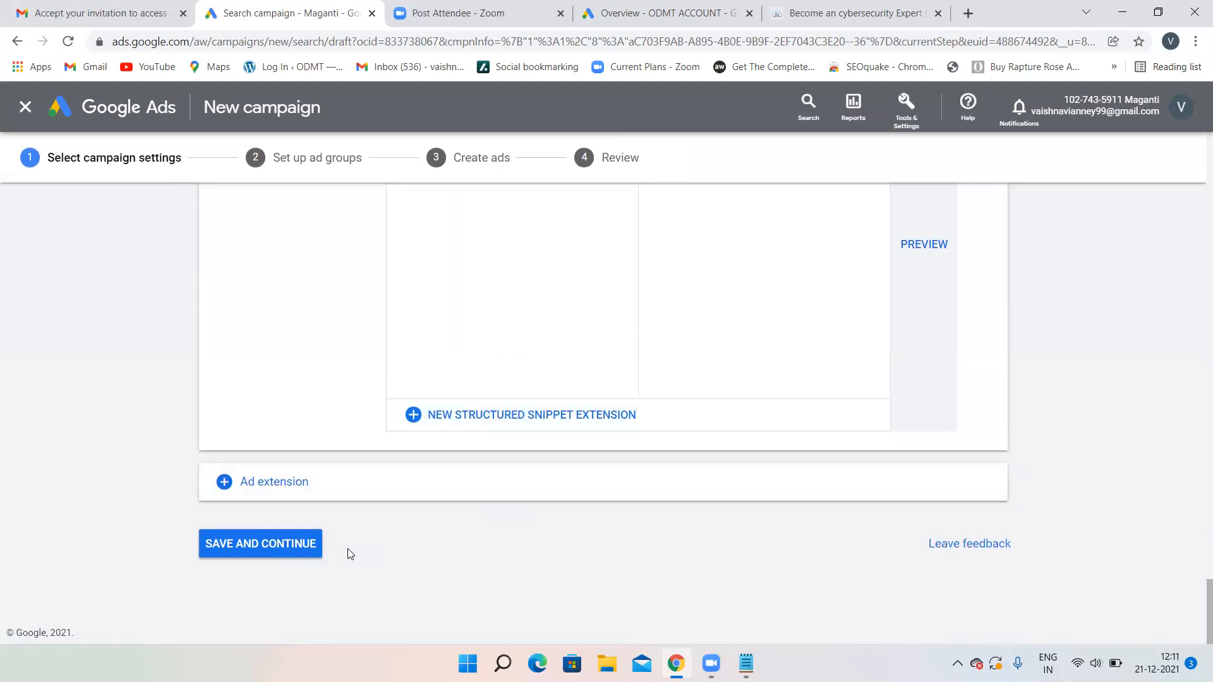
- Save and continue to the ad group step, renaming 'Ad group 1' to SEO
left_click(240, 546)
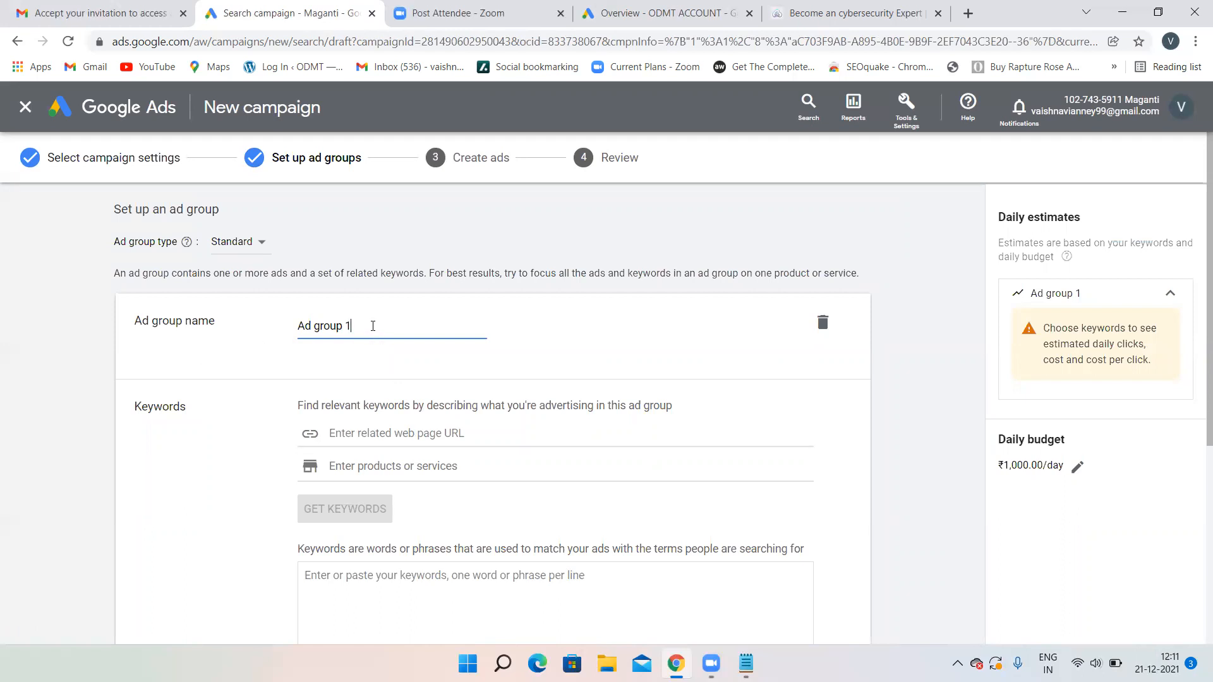
left_click_drag(373, 326, 255, 326)
key("BackSpace")
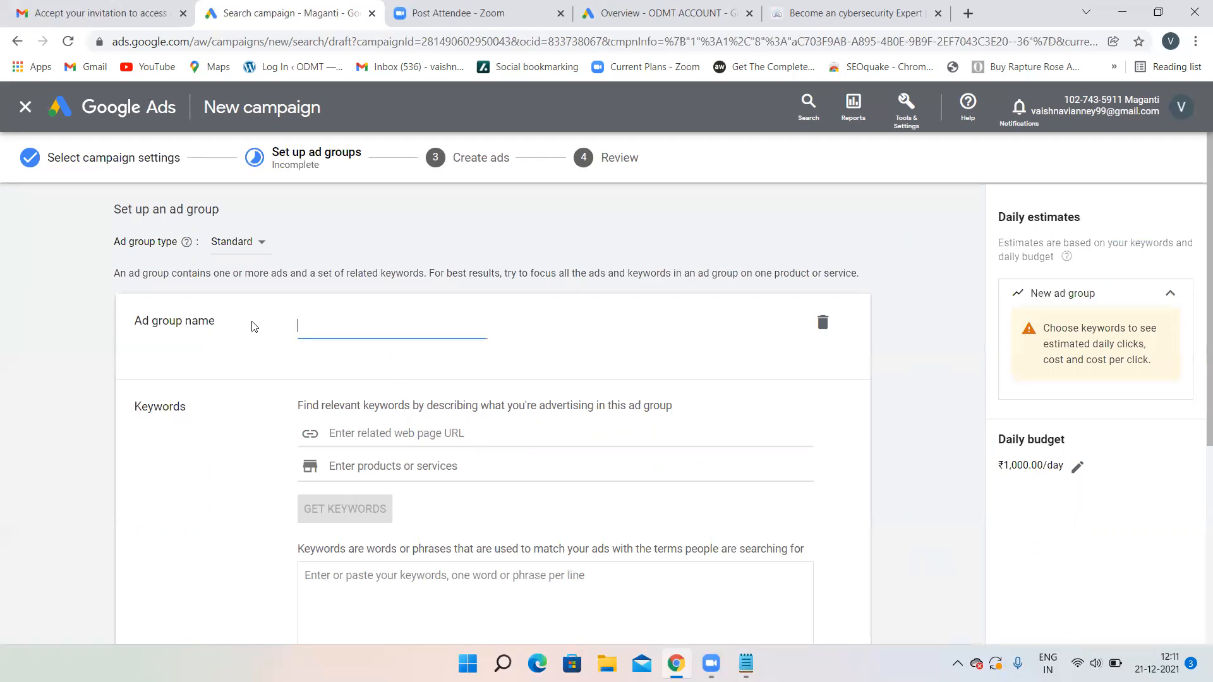
type("SEO")
- In a new tab, search 'google ads structure' and open WordStream's AdWords Account diagram image
left_click(813, 9)
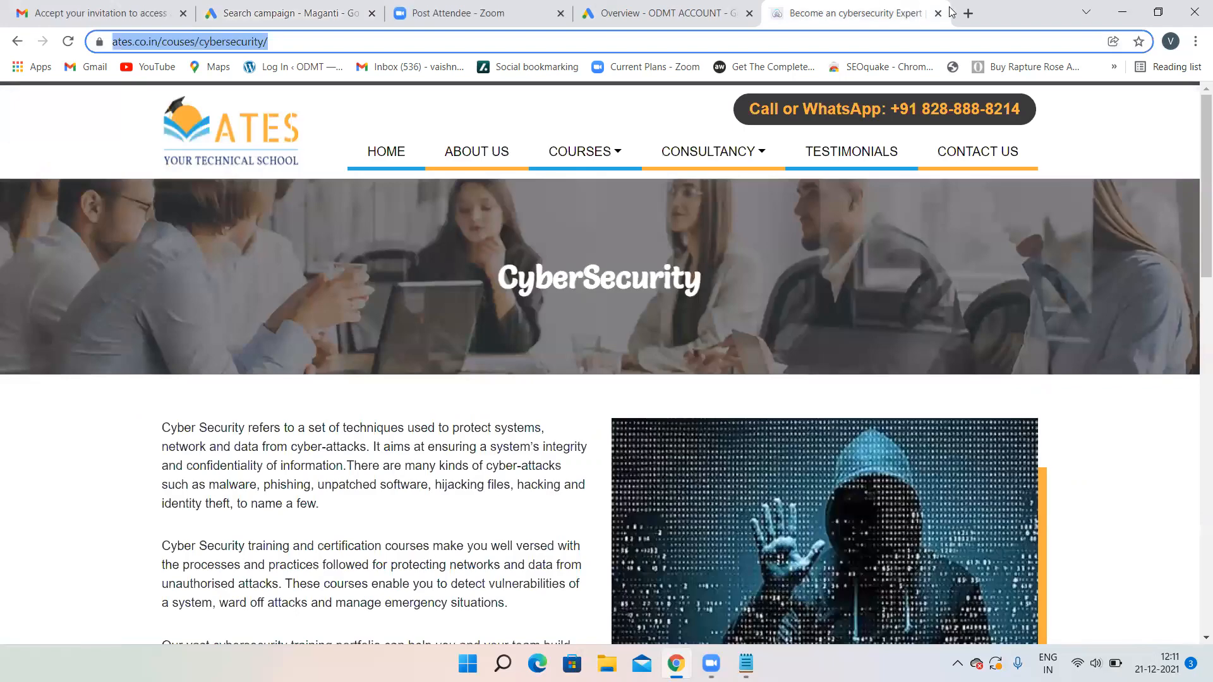
left_click(967, 14)
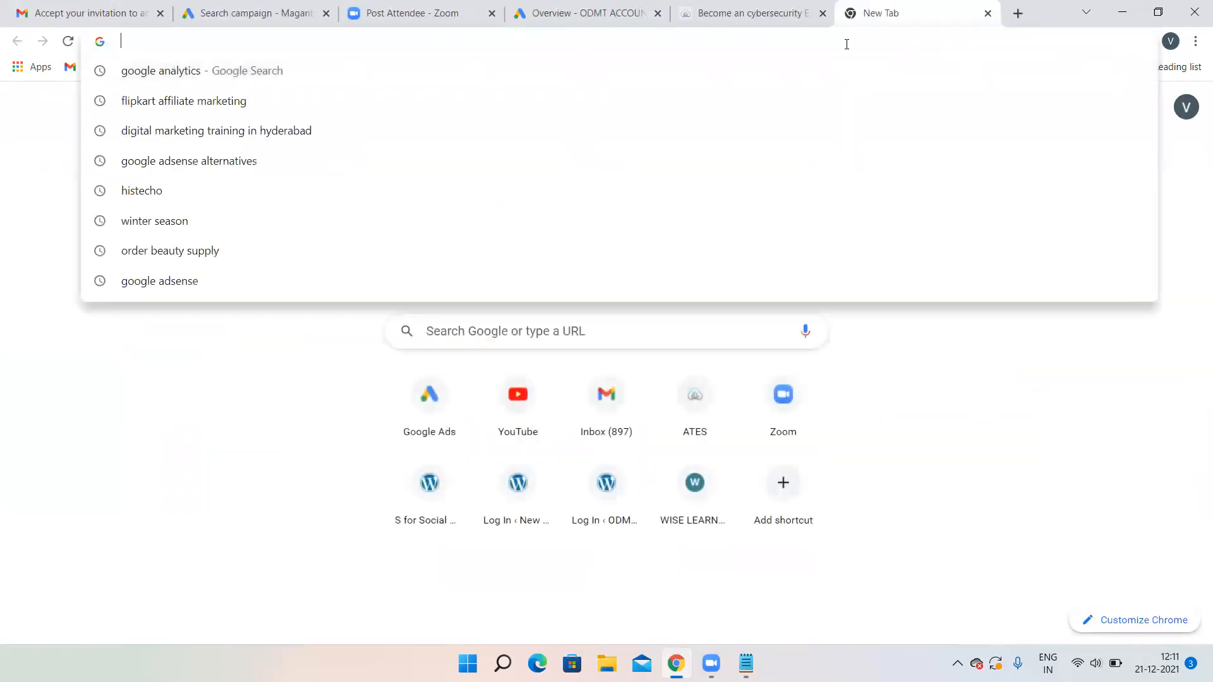
type("google")
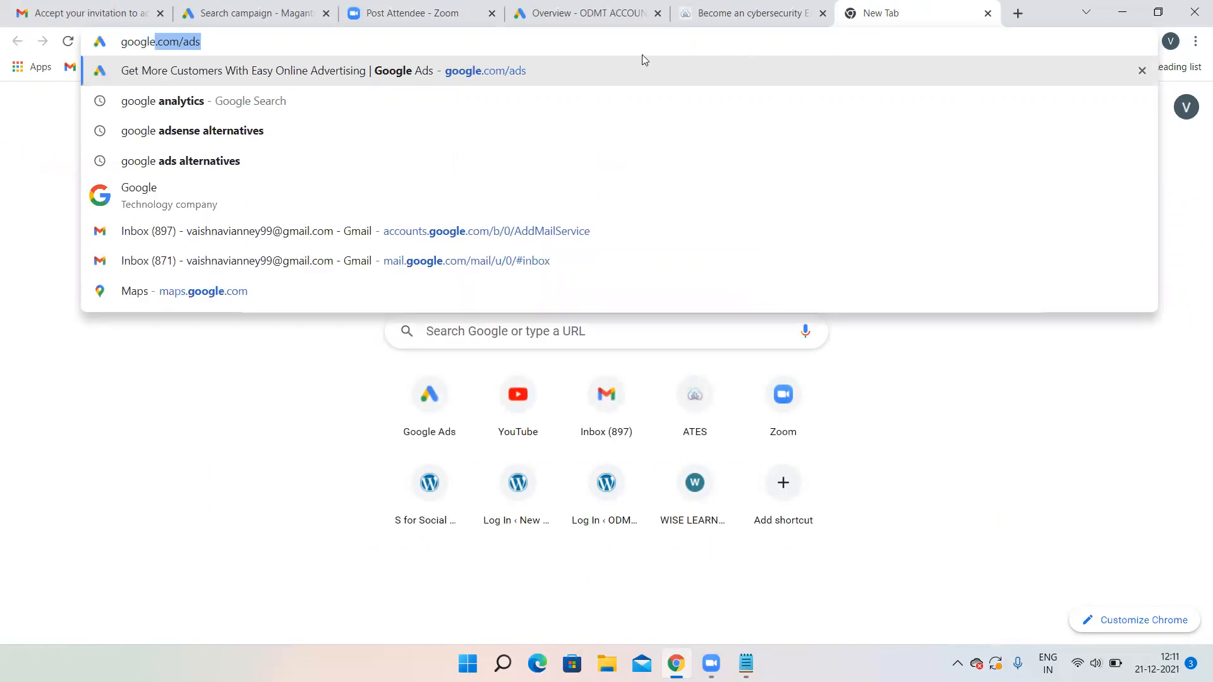
type(" ads s")
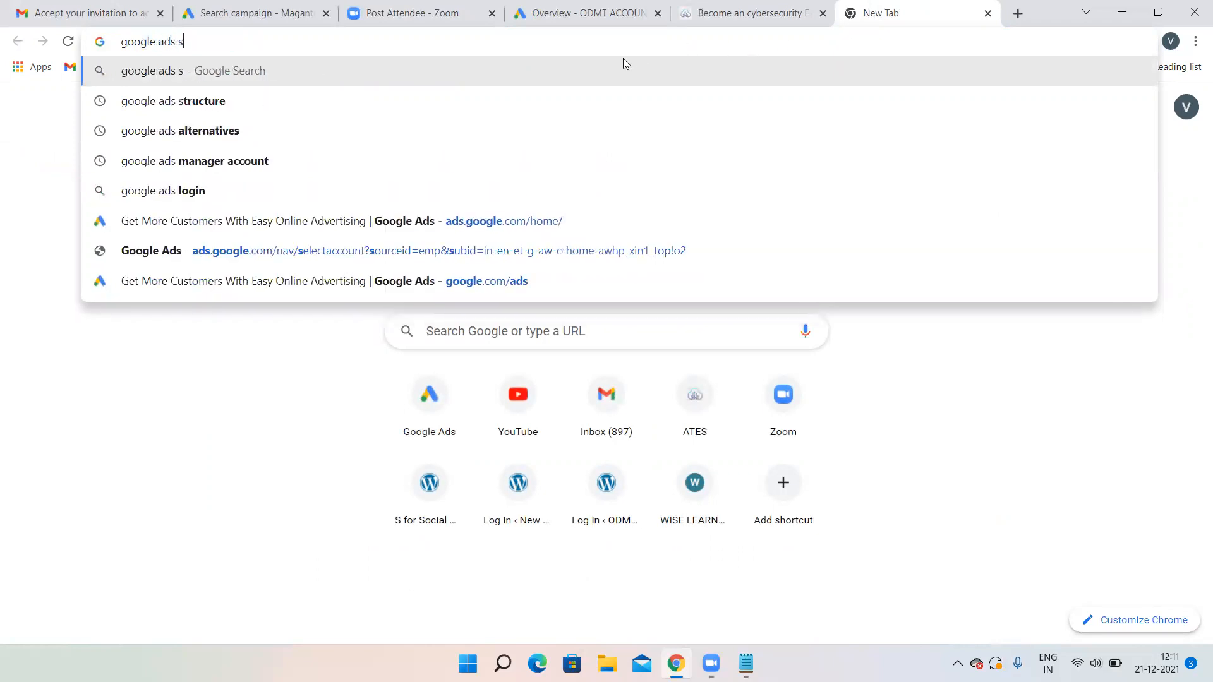
type("trcuture")
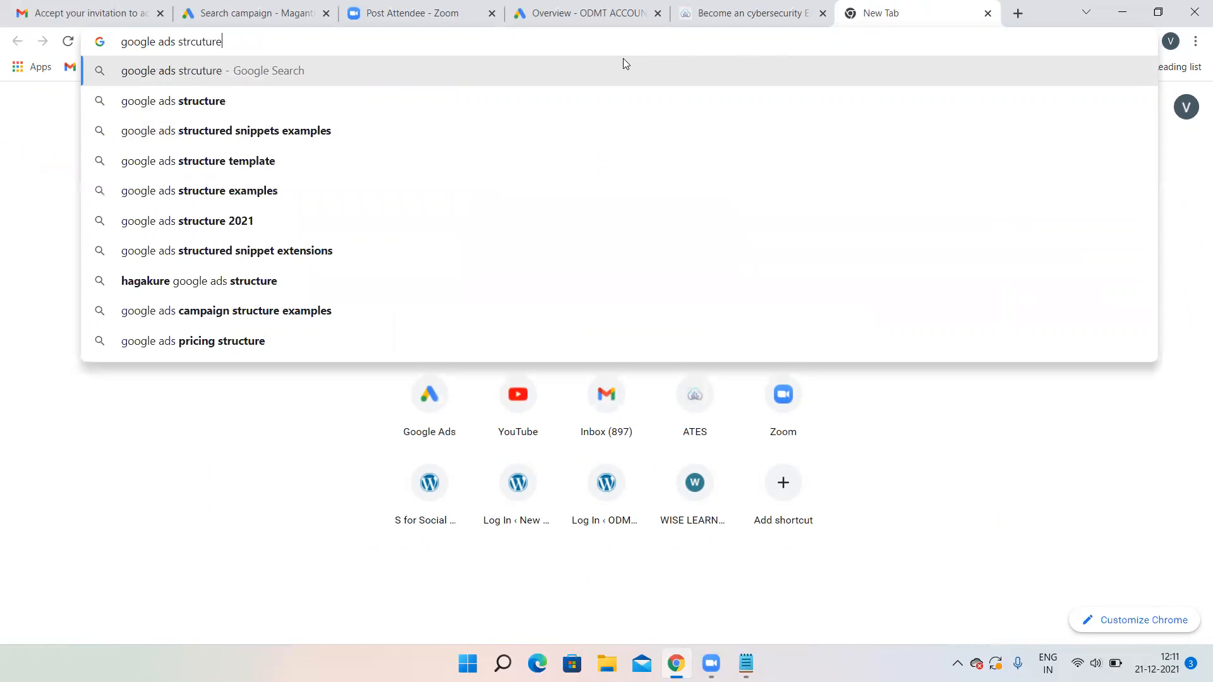
left_click(162, 98)
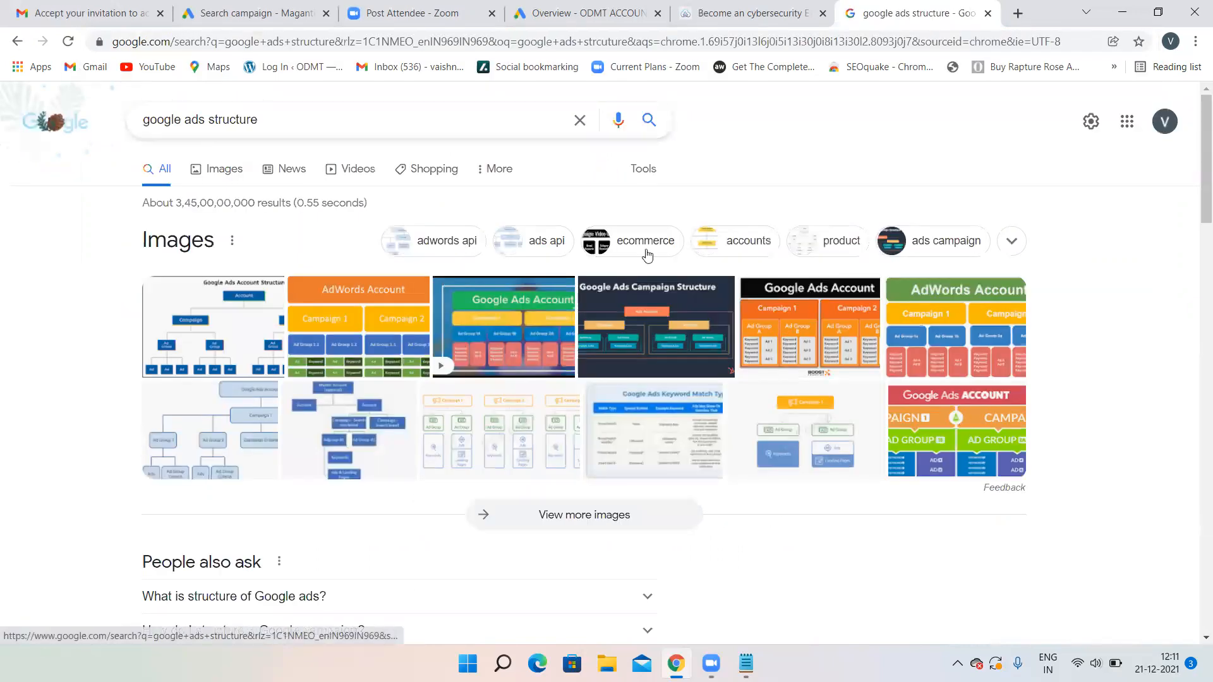
left_click(936, 329)
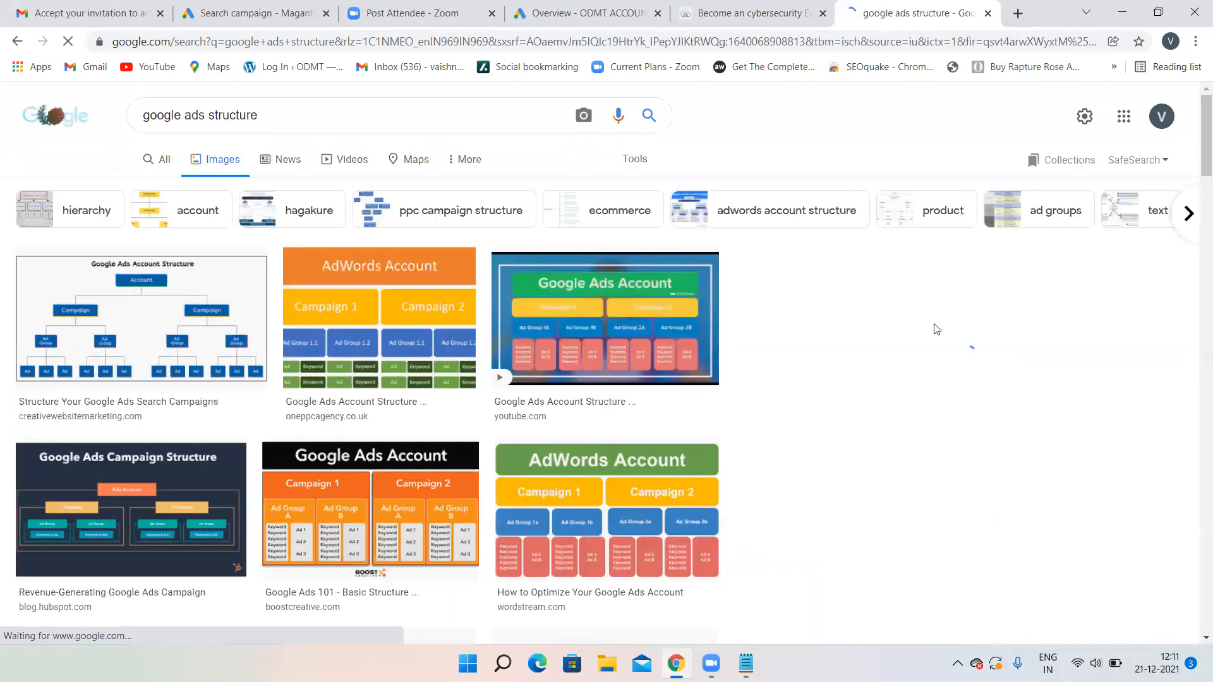
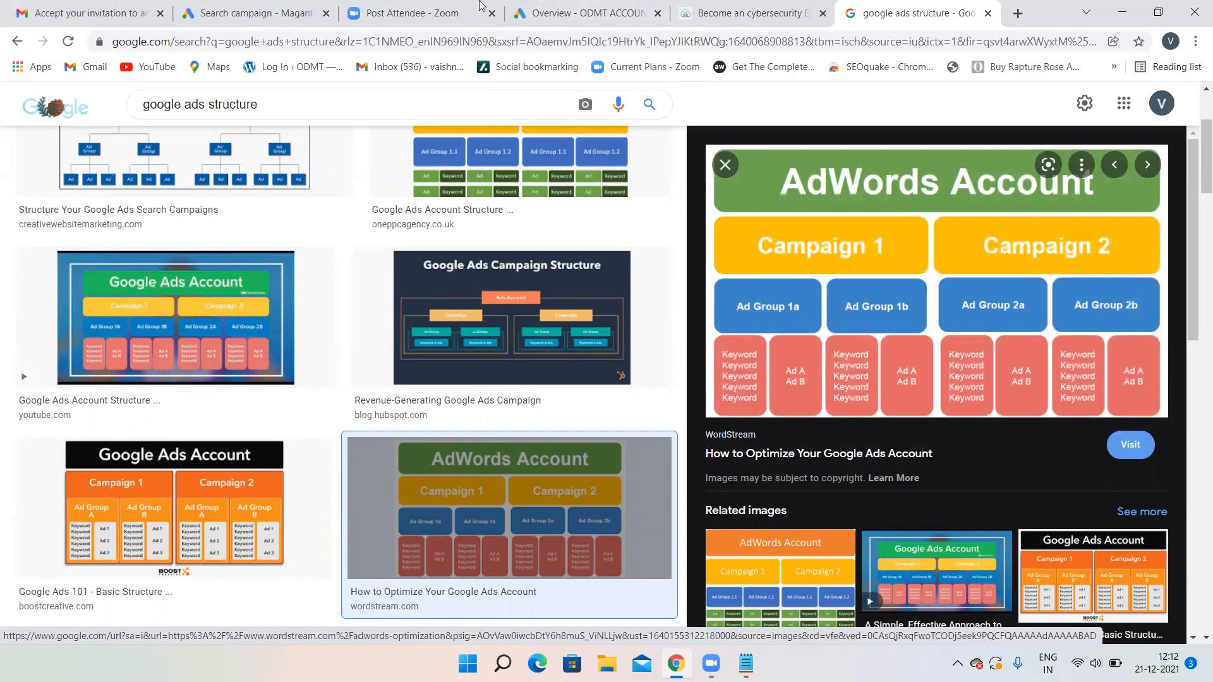
- Return to the Google Ads campaign draft at the SEO ad group step
left_click(299, 7)
left_click(392, 331)
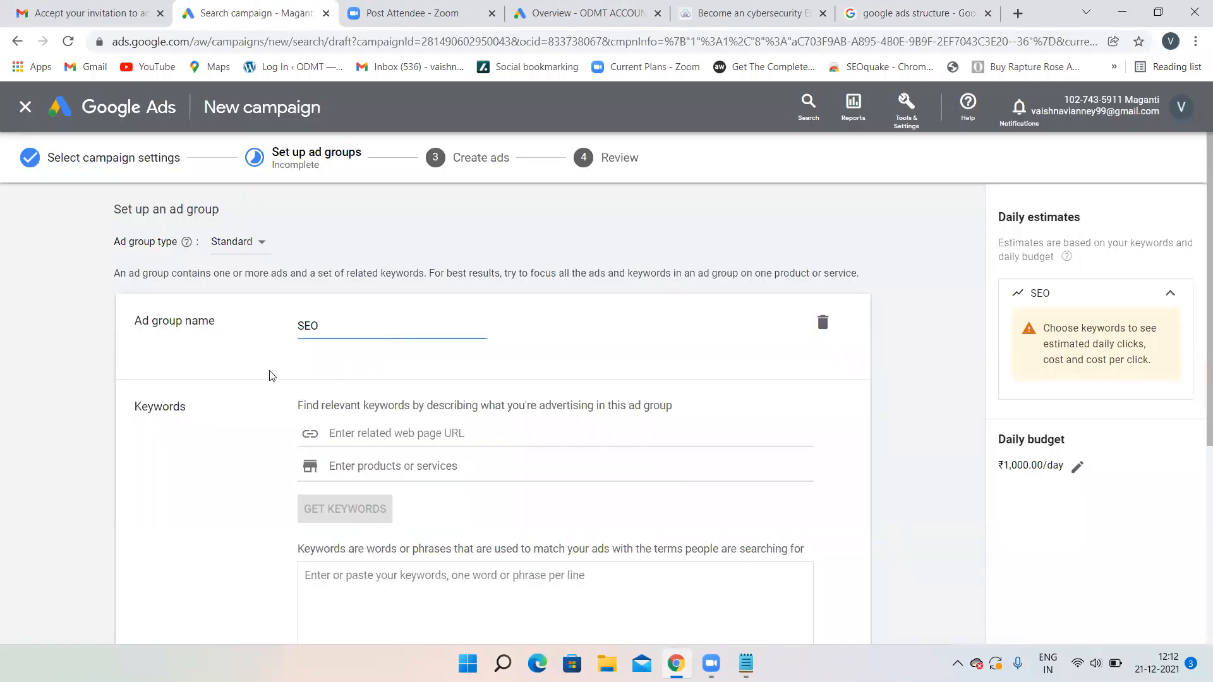
- Enter keywords 'SEO courses in Hyderabad' and 'SEO training in Hyderabad', fixing the Hyderaad typo
scroll(398, 340, "down", 4)
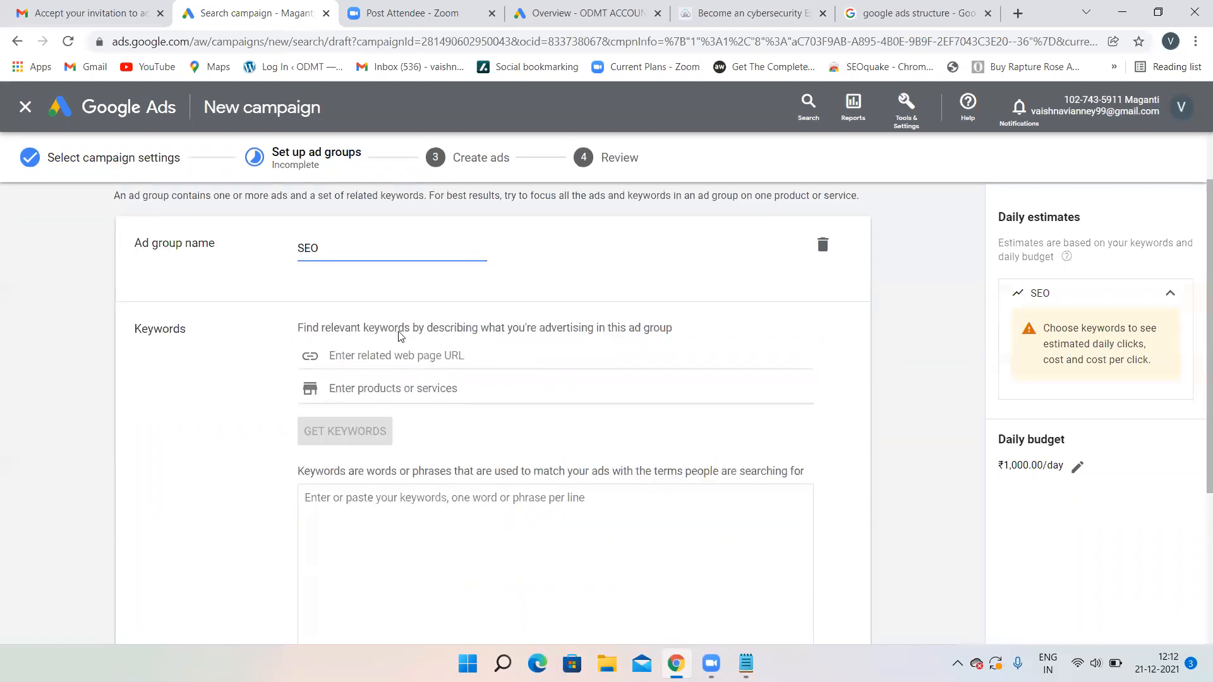
left_click(351, 354)
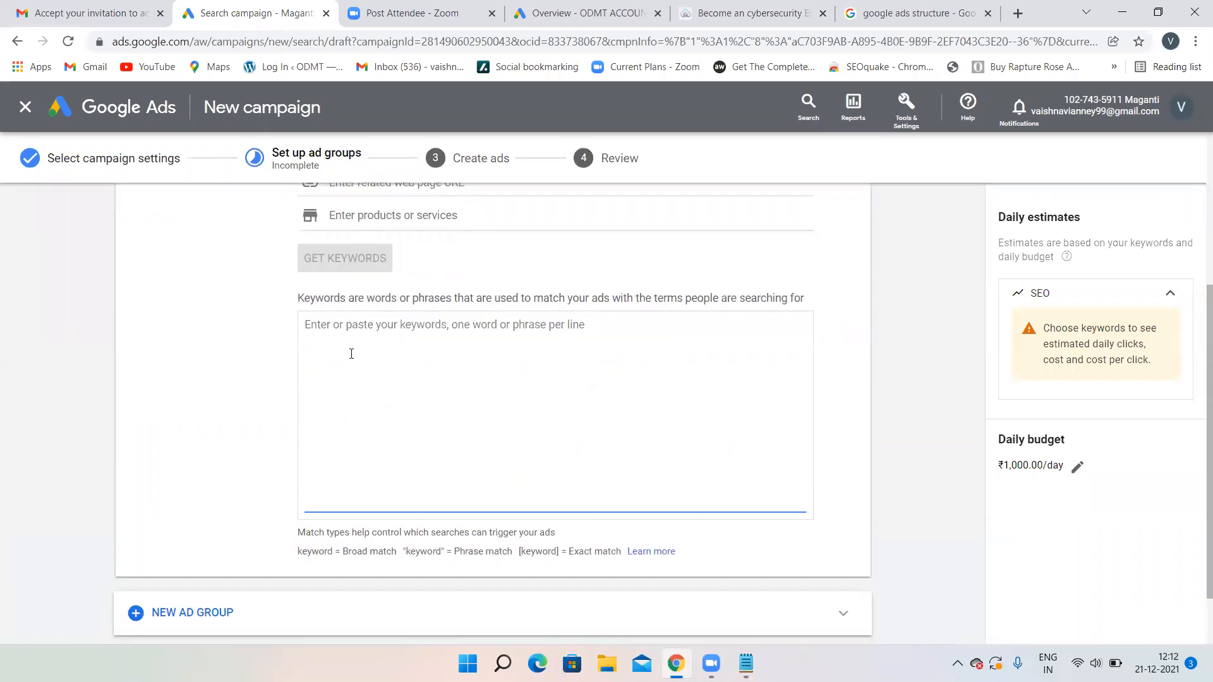
type("SEO")
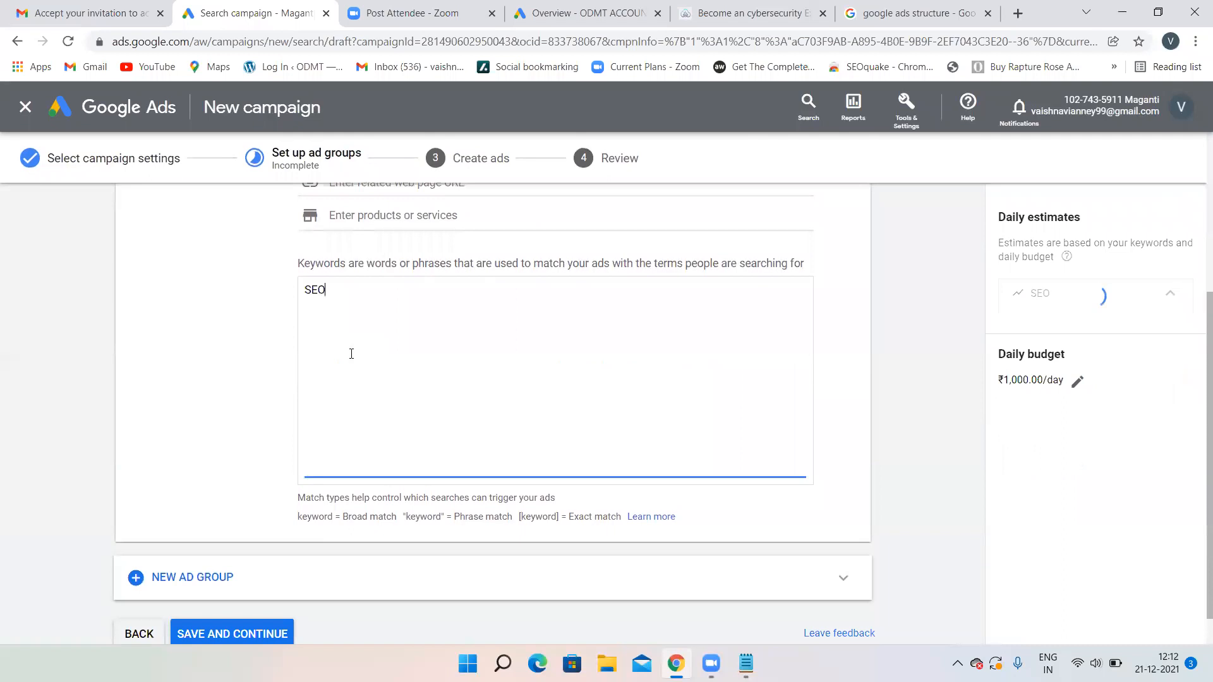
type(" cou")
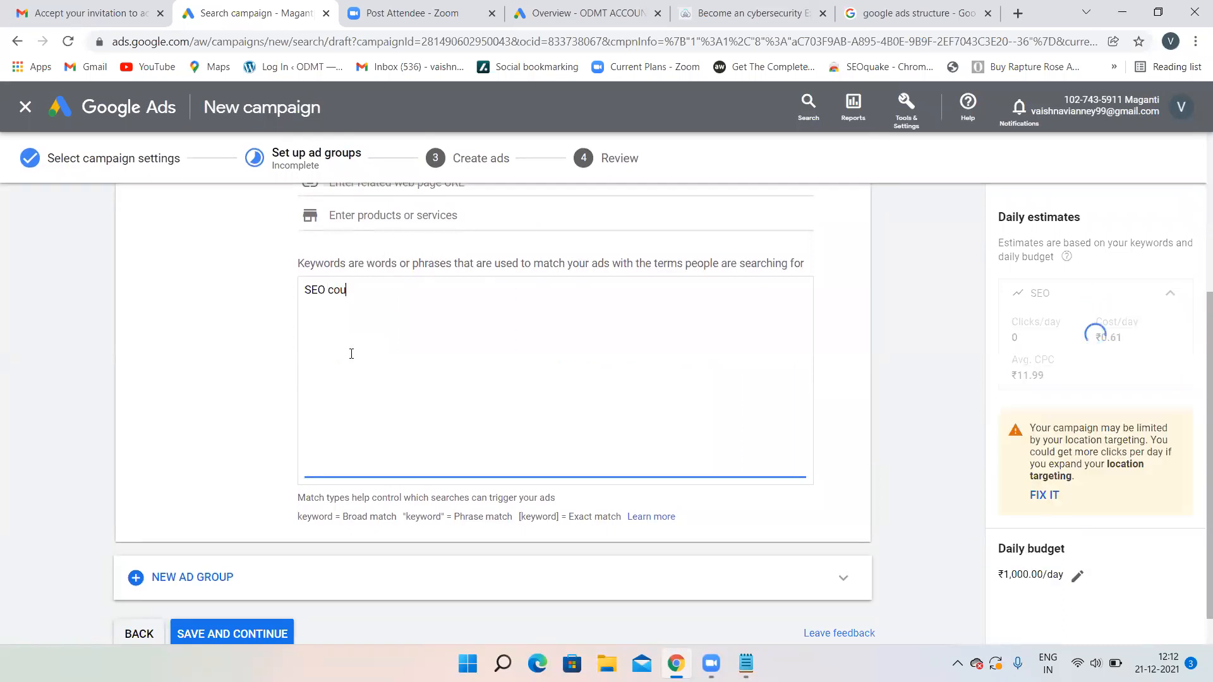
type("rses in Hyd")
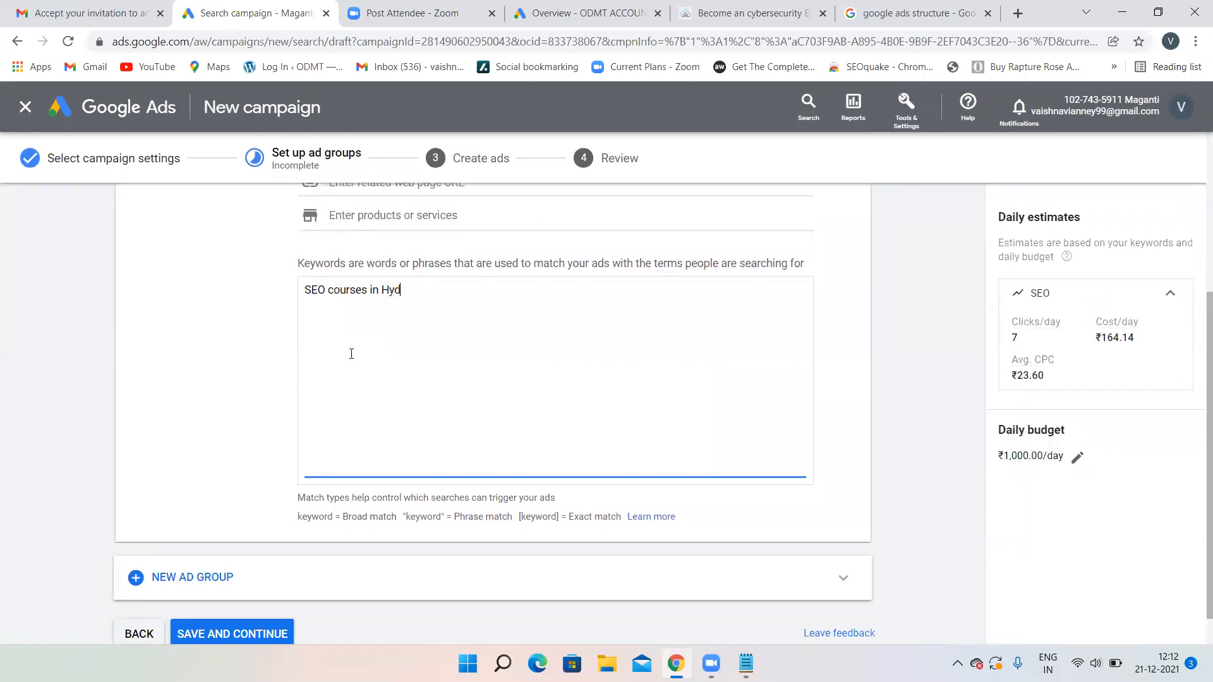
type("erabad ")
type("SEO train")
type("ing ")
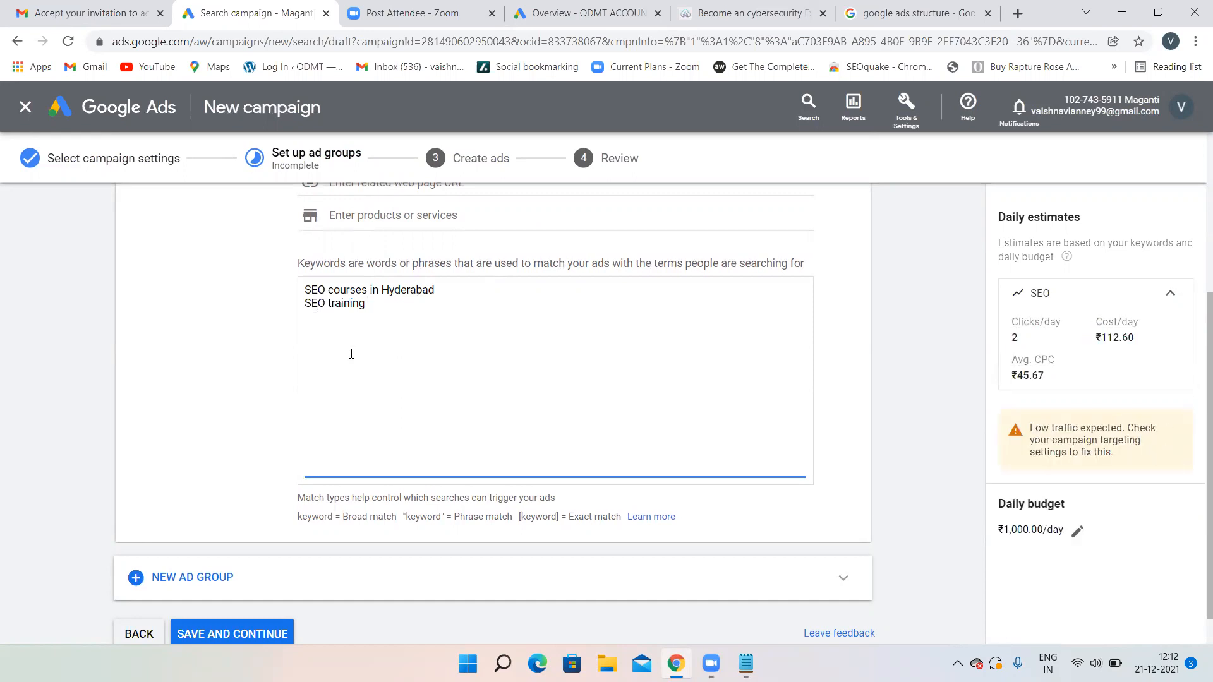
type("in Hyderabad")
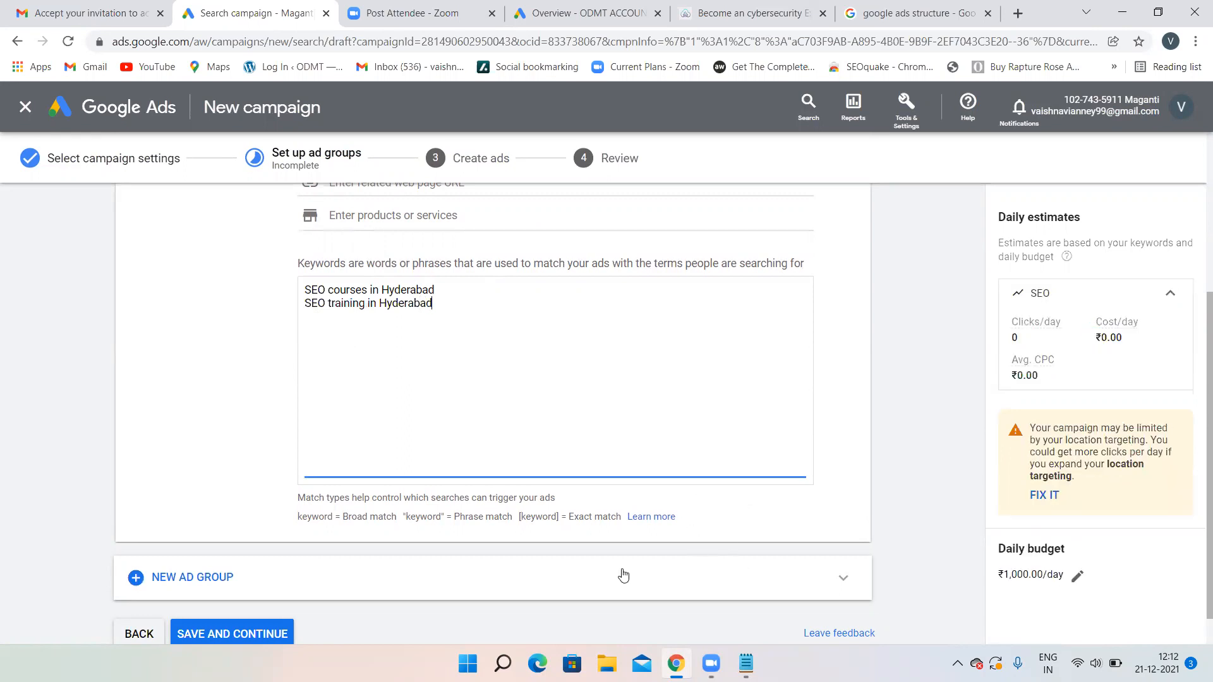
scroll(623, 575, "down", 1)
scroll(623, 575, "up", 2)
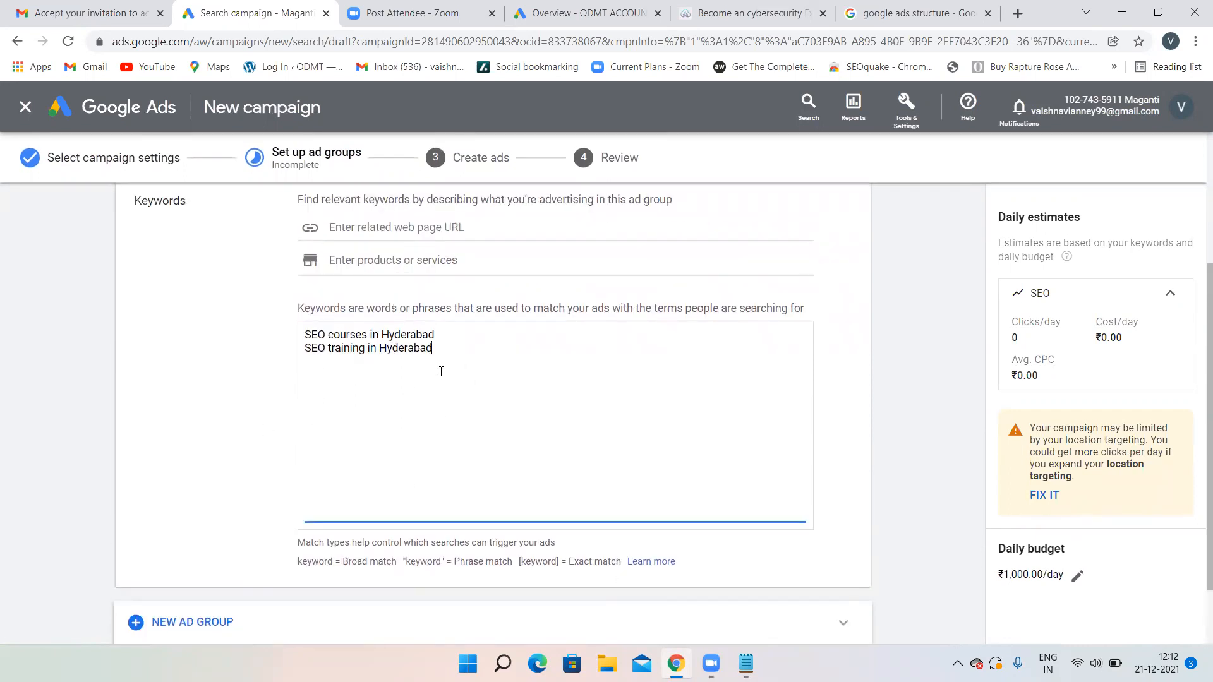
scroll(441, 371, "up", 3)
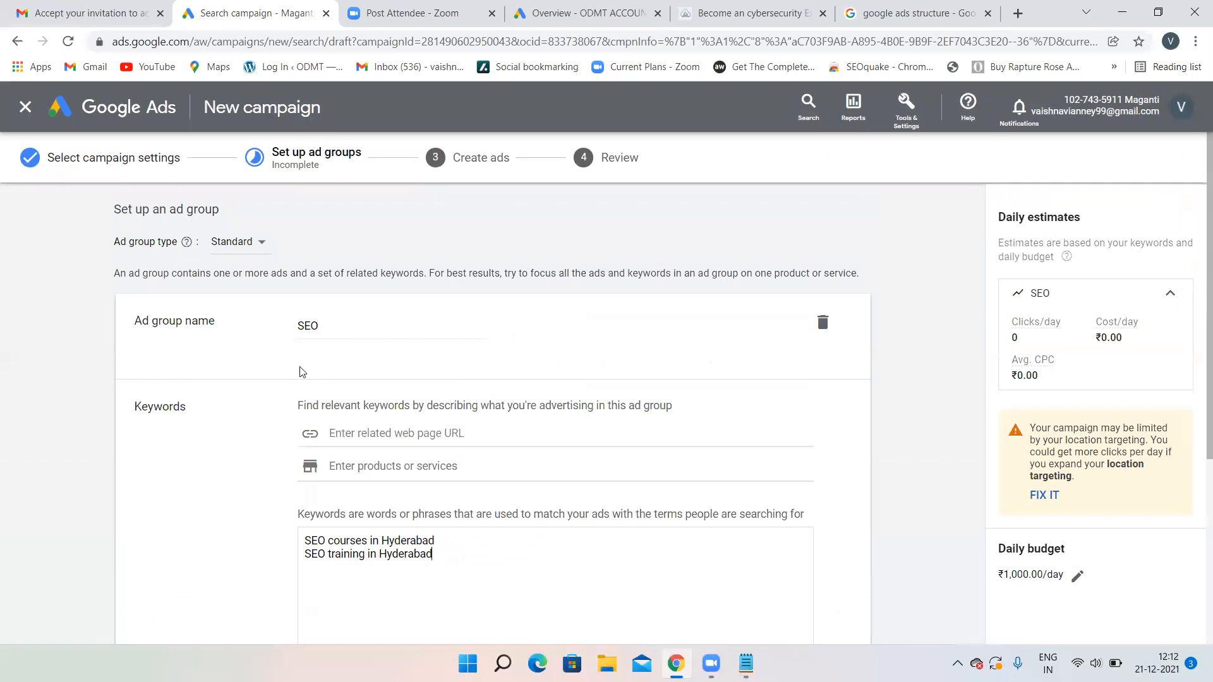
scroll(411, 429, "down", 3)
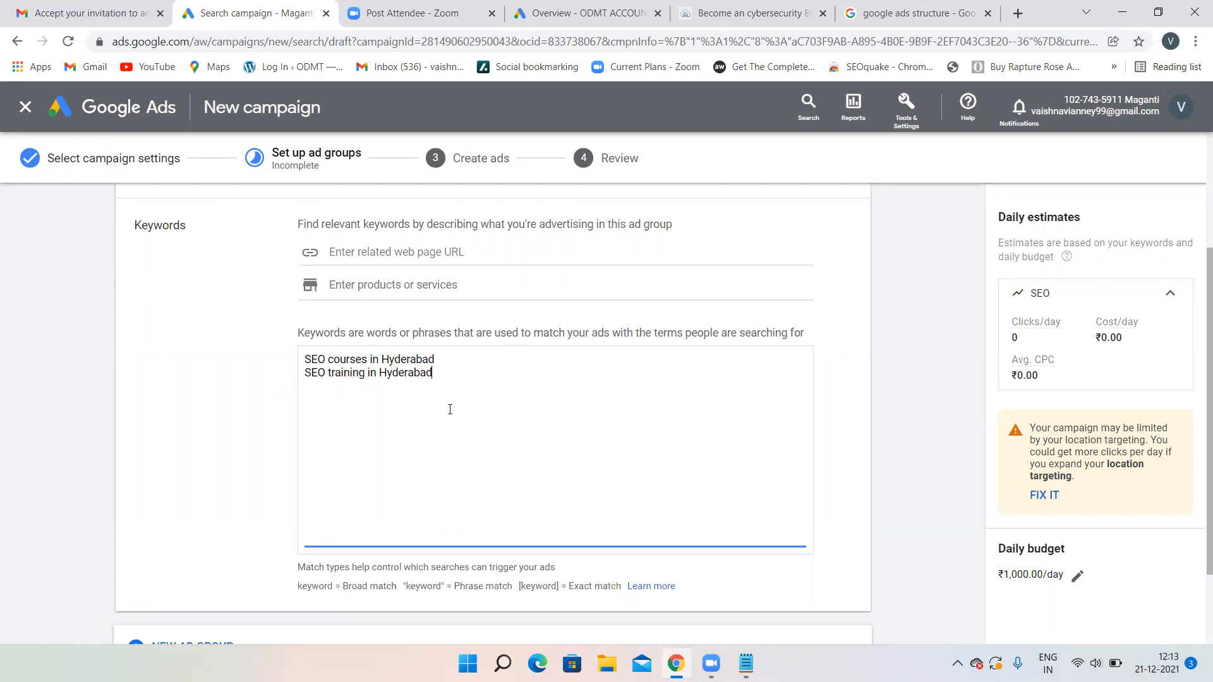
- Change both keywords' city from Hyderabad to Bangalore
double_click(381, 371)
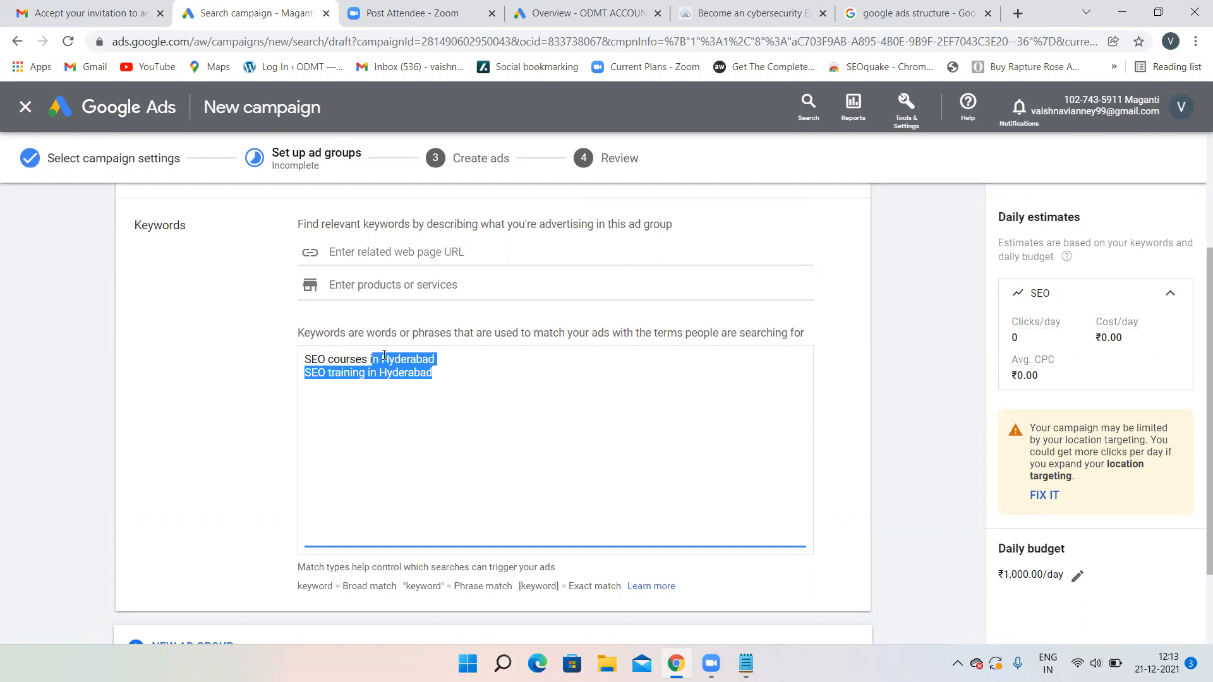
key("BackSpace")
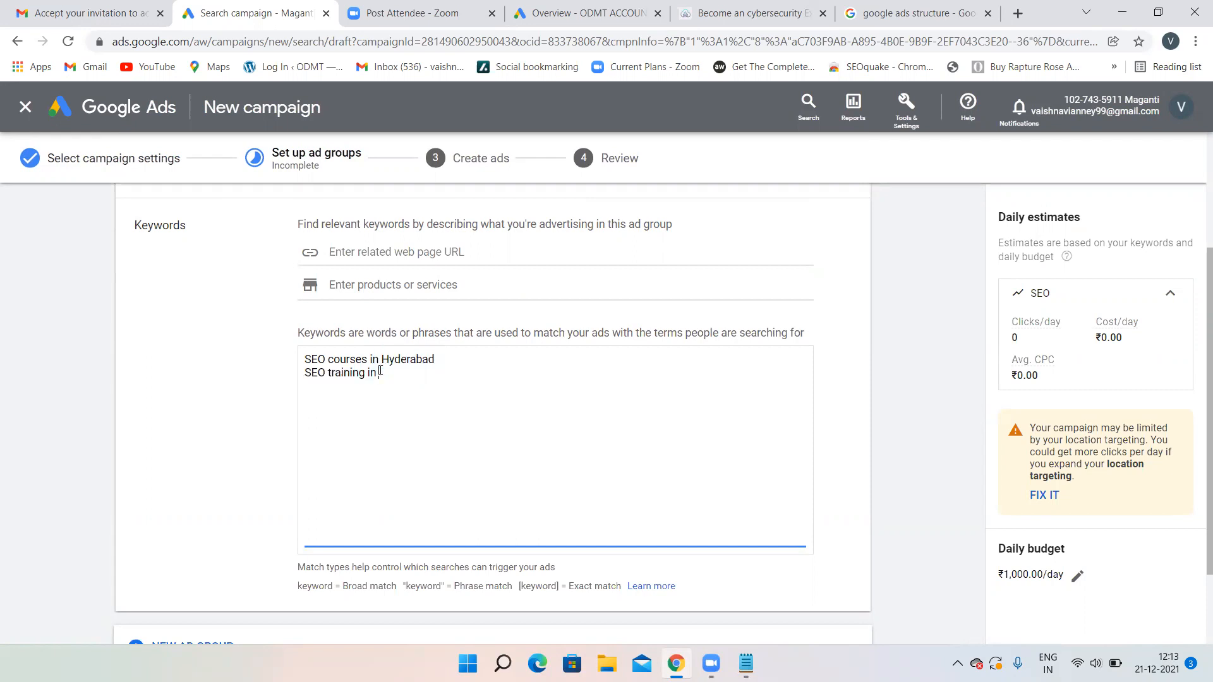
left_click_drag(381, 359, 441, 362)
key("BackSpace")
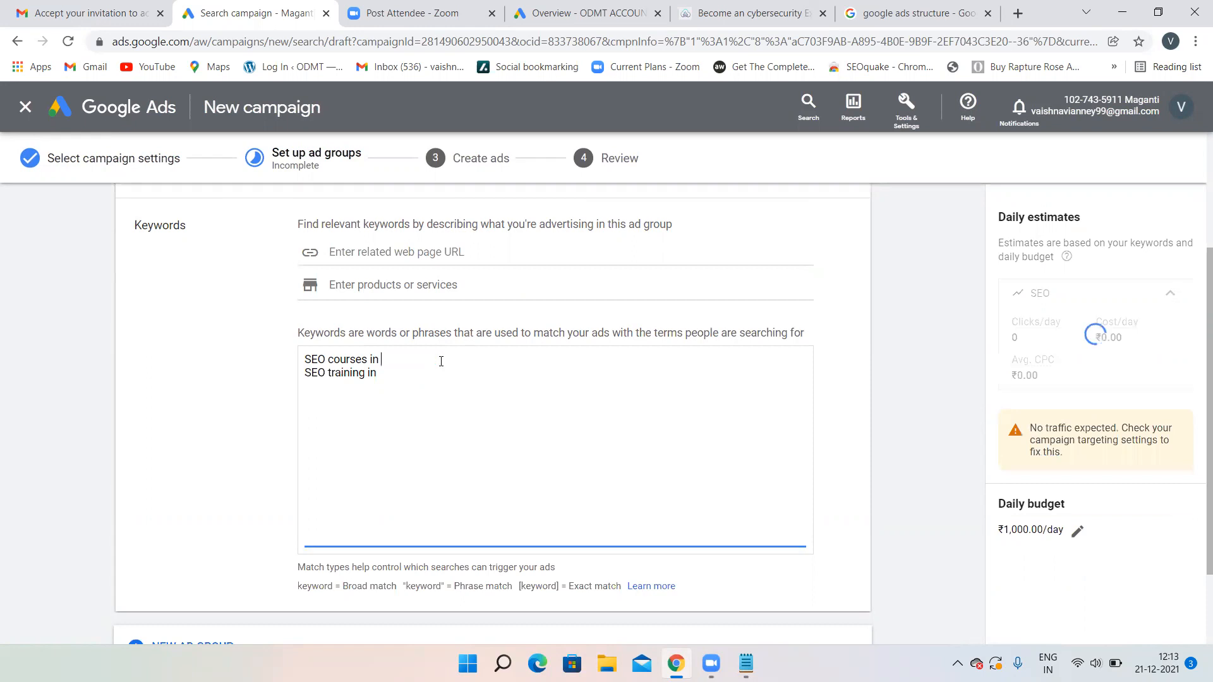
key("Tab")
left_click(440, 361)
type("Bangalore SEO")
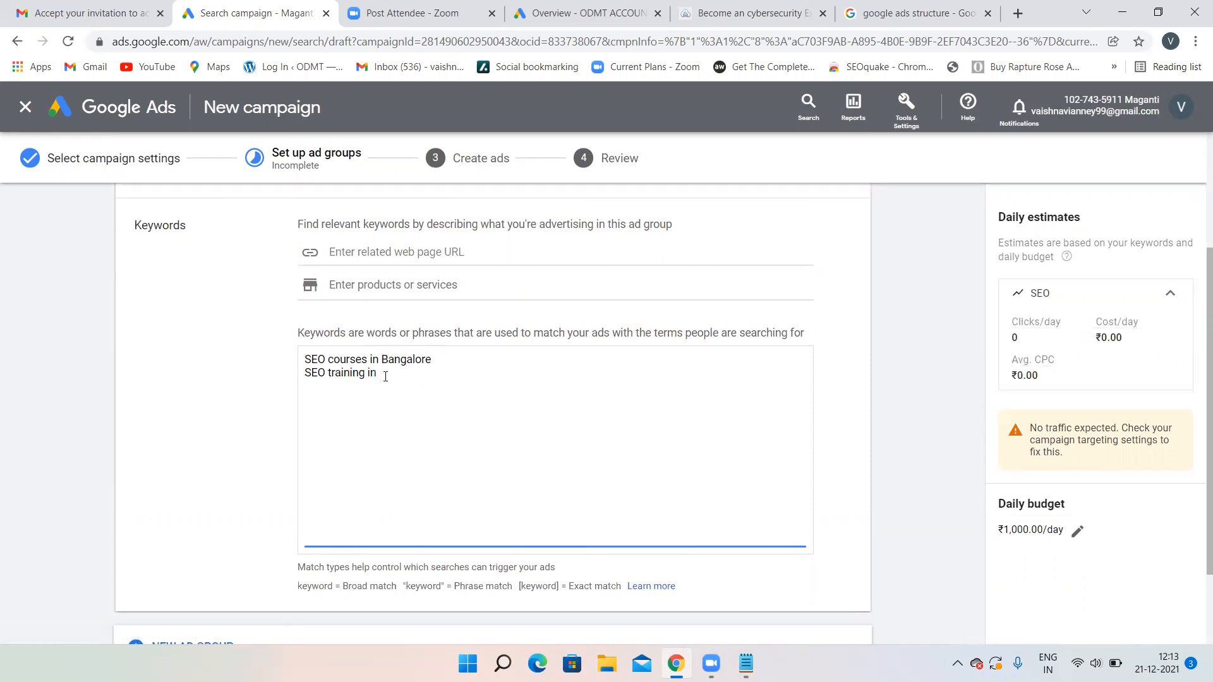
type(" training in Bangalore")
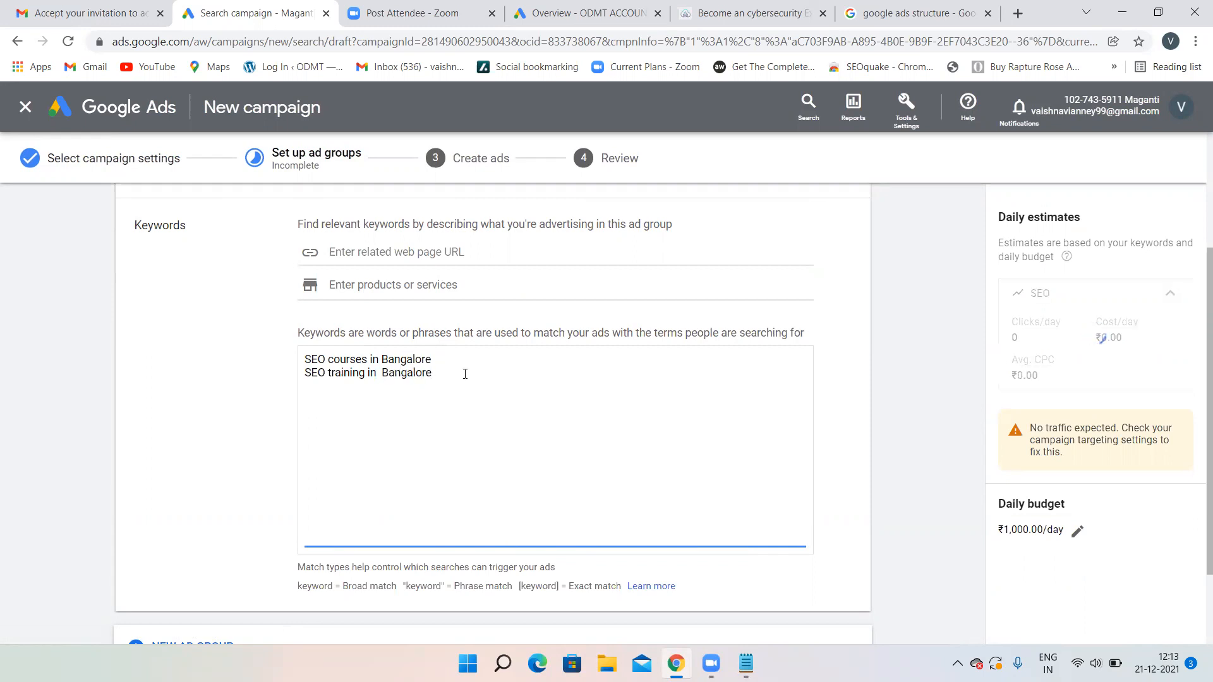
- Add the keyword 'Best SEO course in Bangalore', fix its typo, and save the ad group
type("Be")
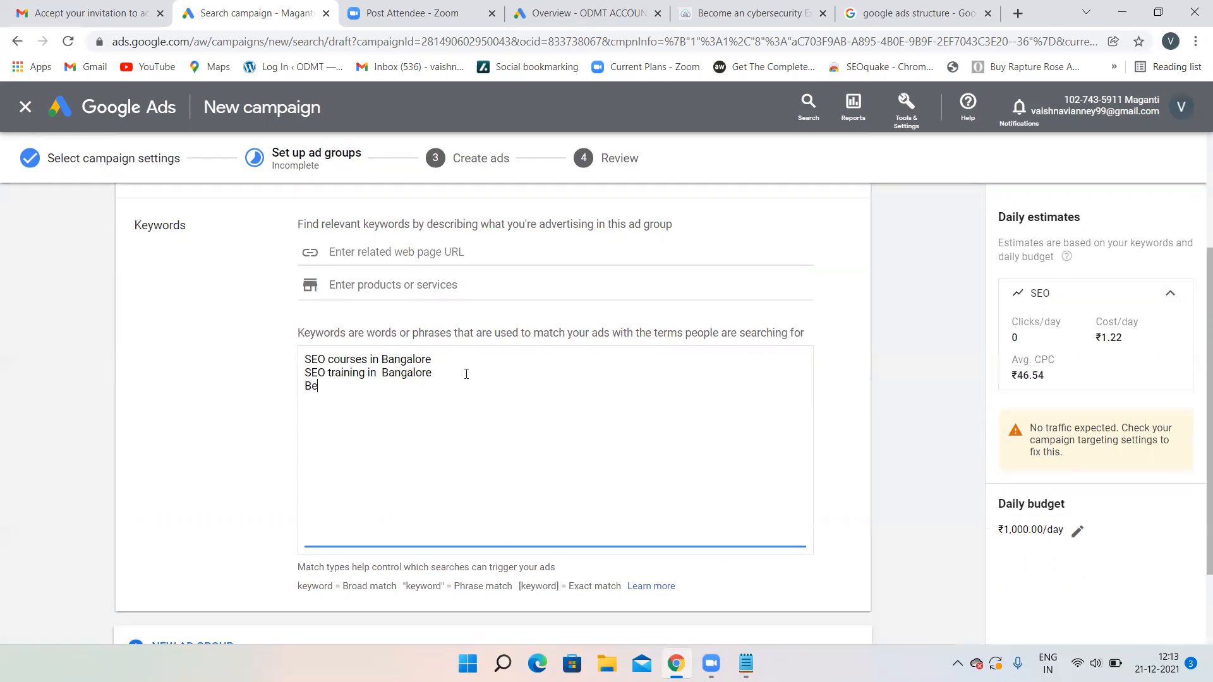
type("st SEo course in Bangalore")
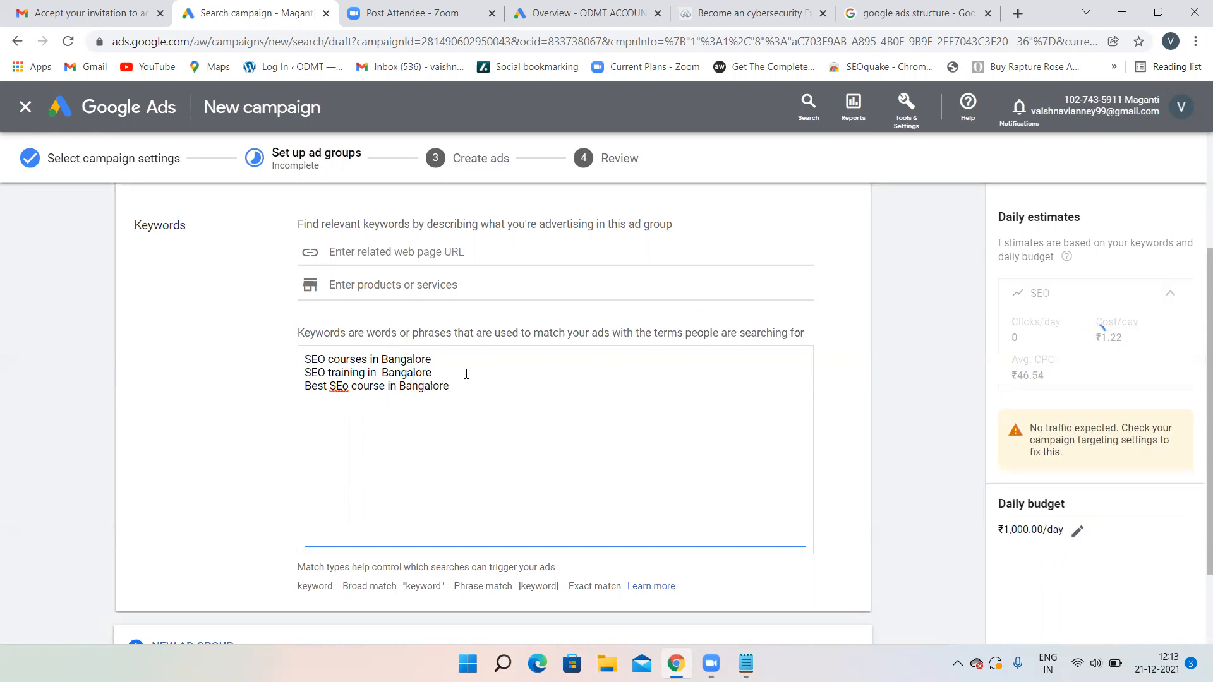
left_click(351, 388)
key("BackSpace")
key("BackSpace")
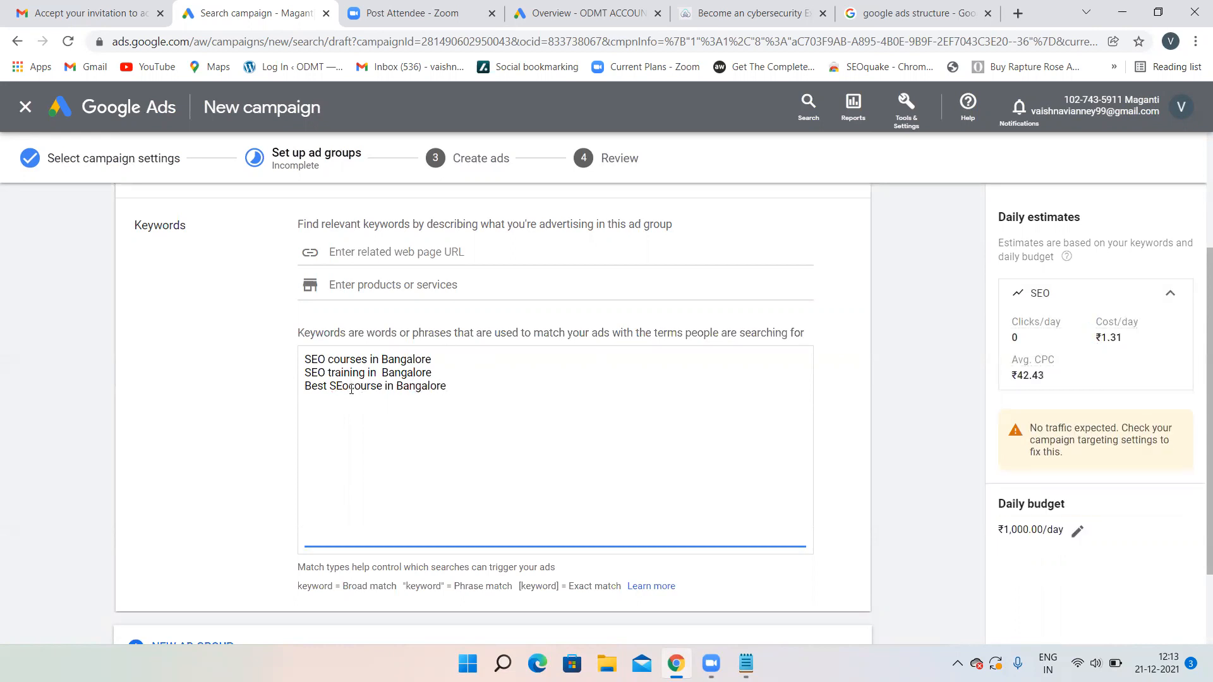
type("0")
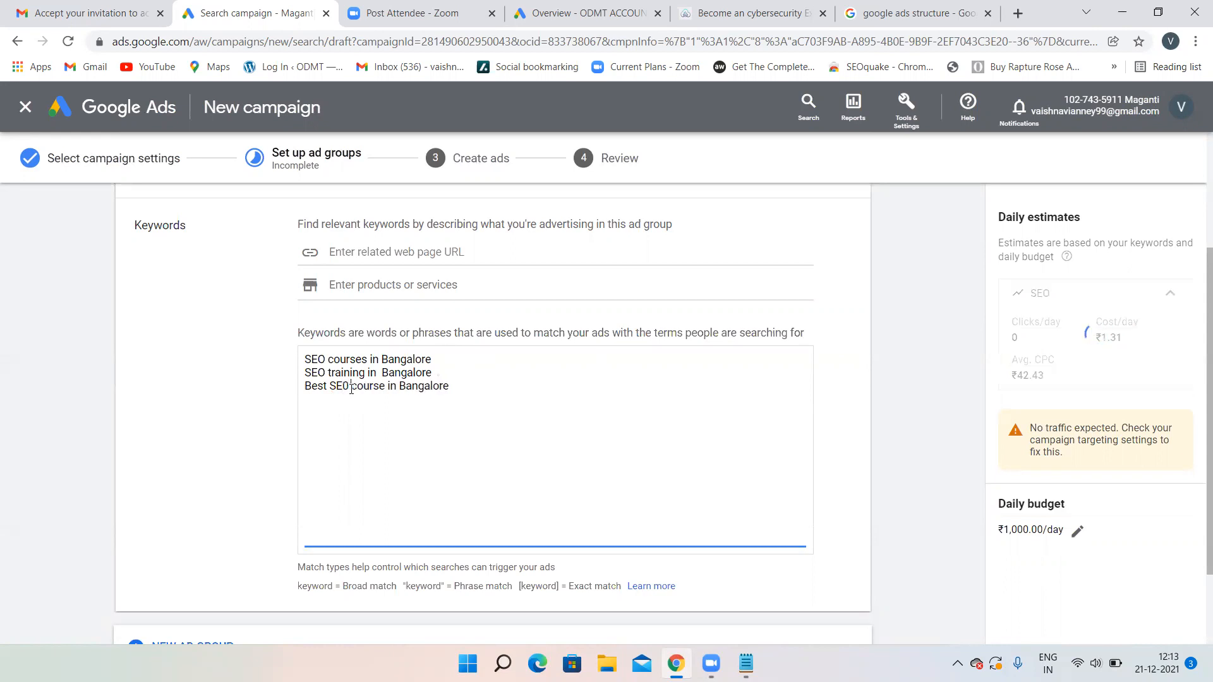
scroll(571, 379, "down", 2)
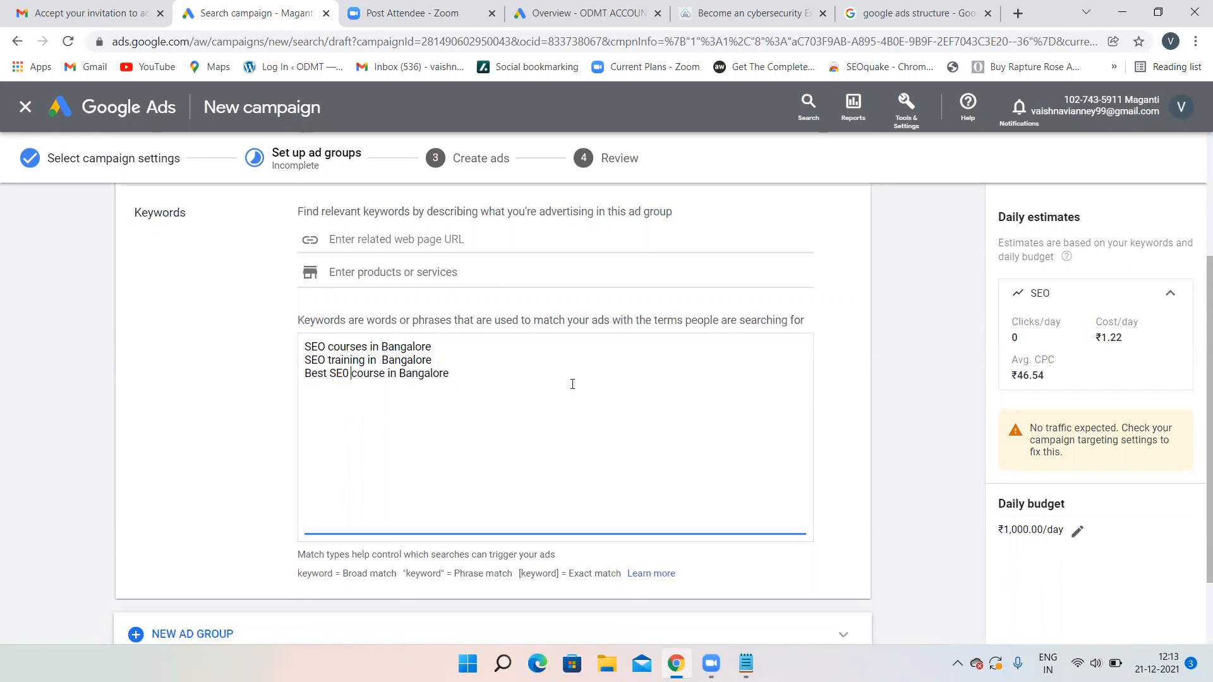
scroll(573, 381, "up", 5)
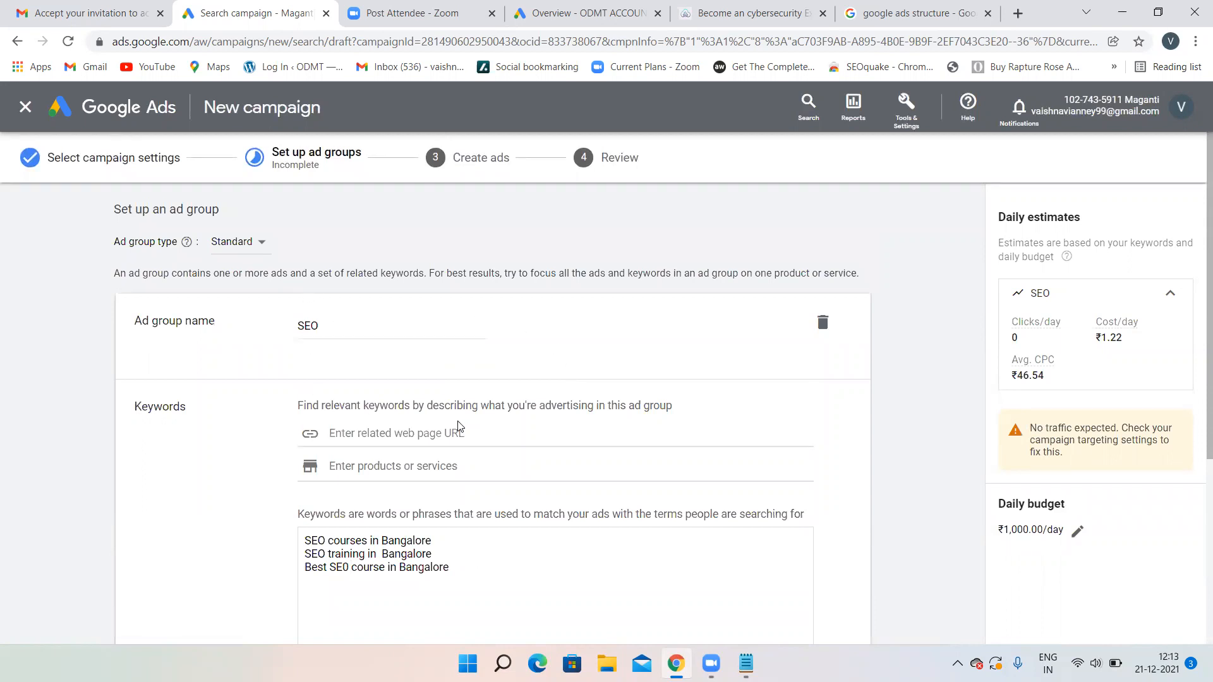
scroll(459, 421, "down", 5)
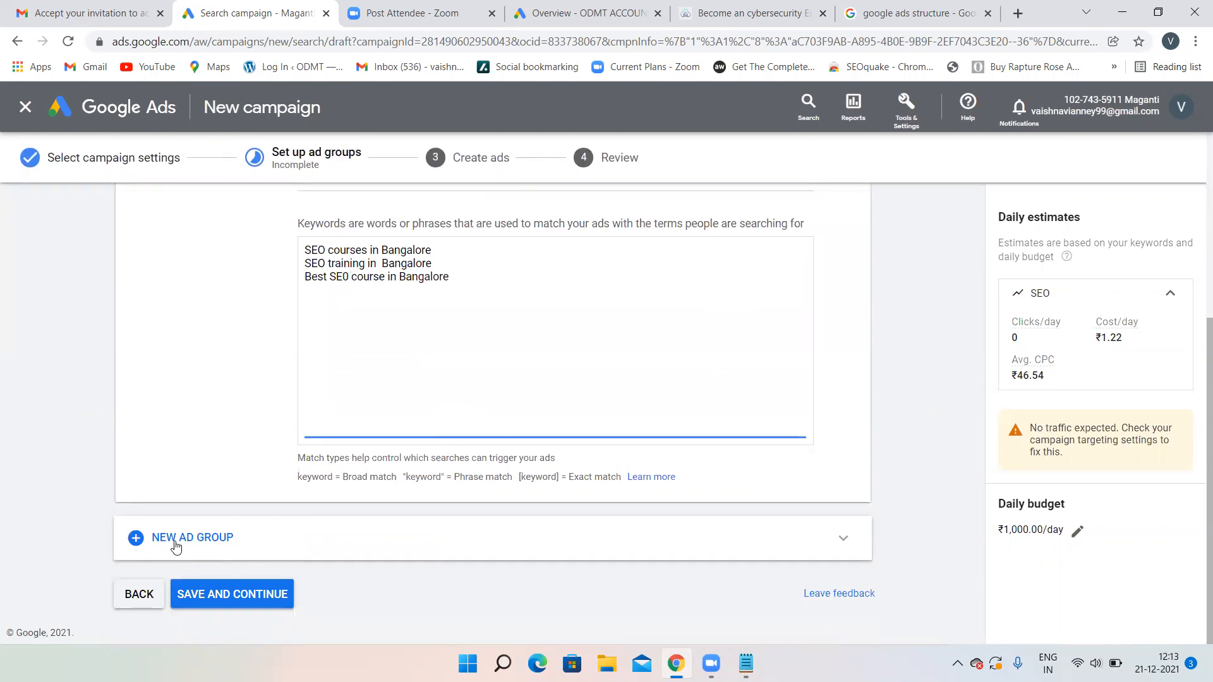
scroll(444, 355, "up", 5)
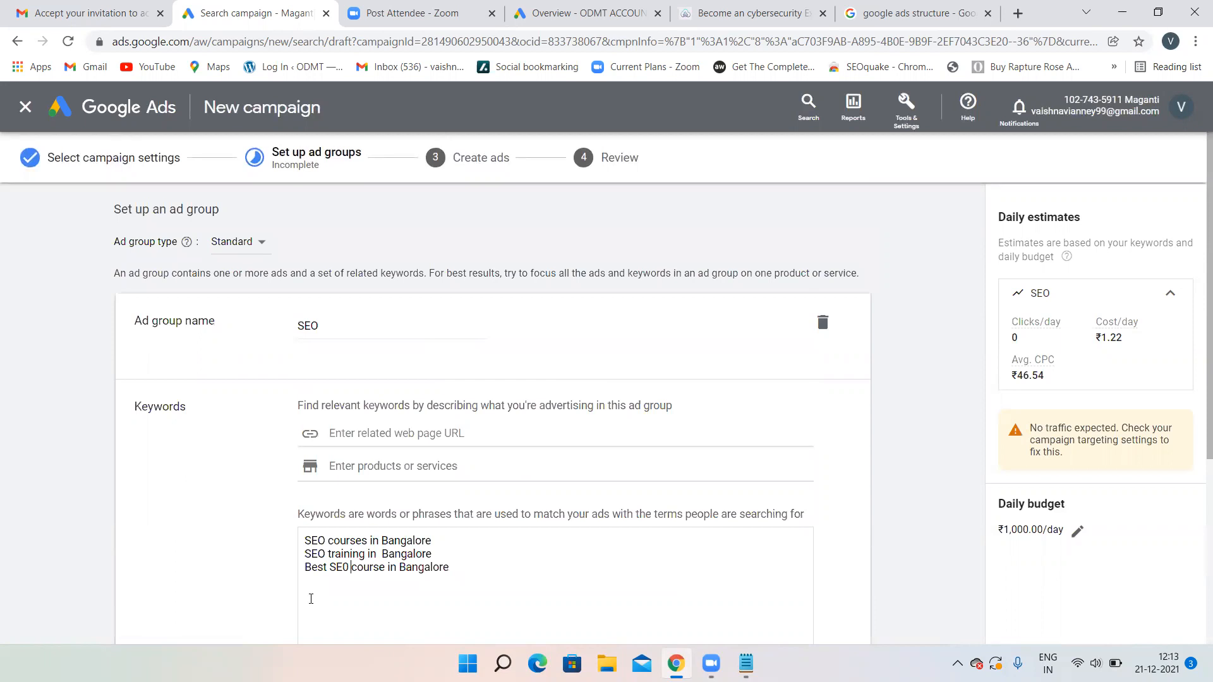
key("BackSpace")
type("O")
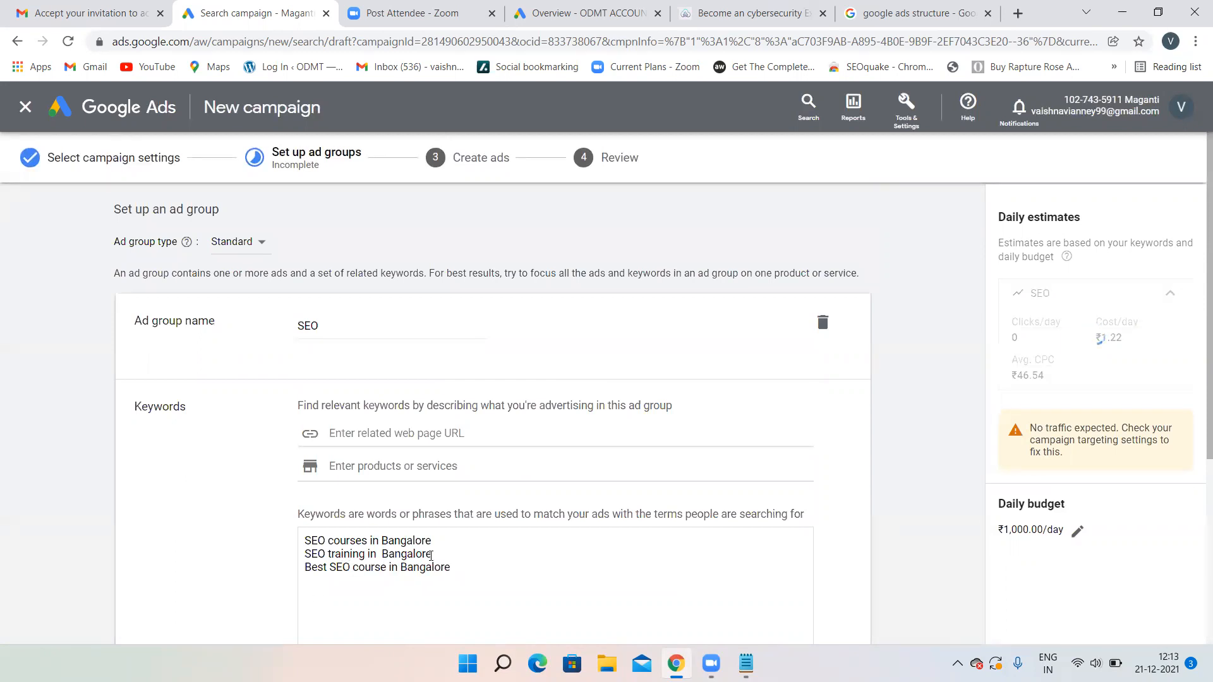
scroll(523, 566, "down", 5)
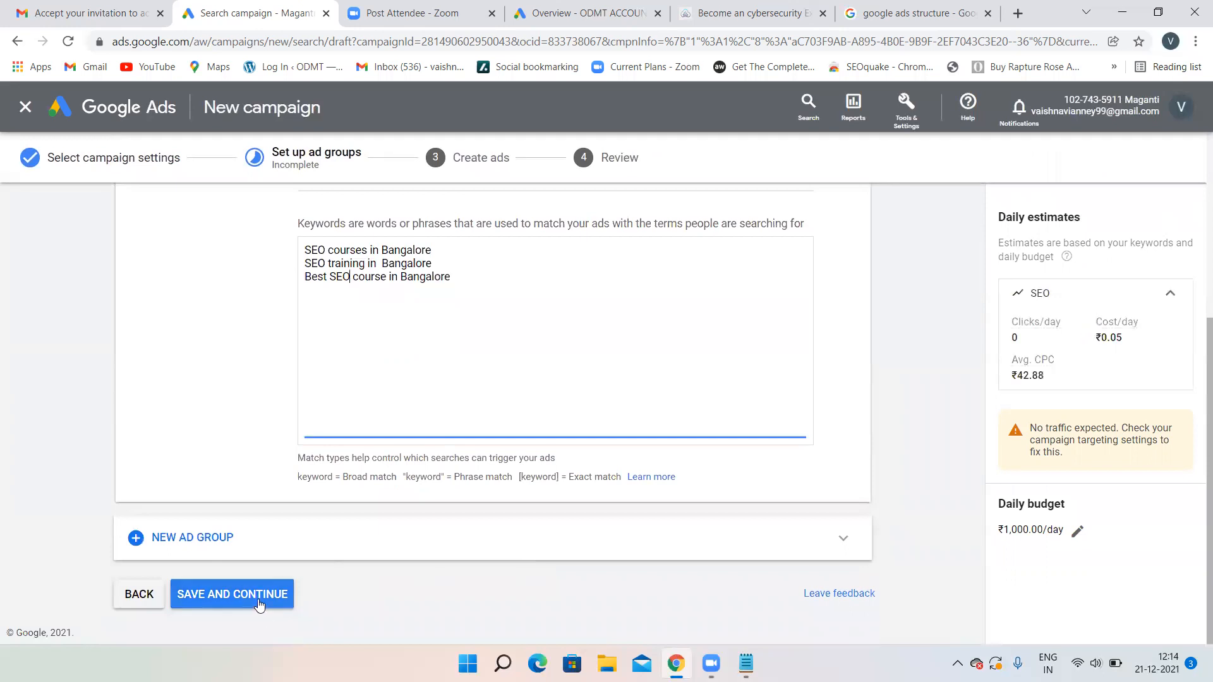
left_click(259, 600)
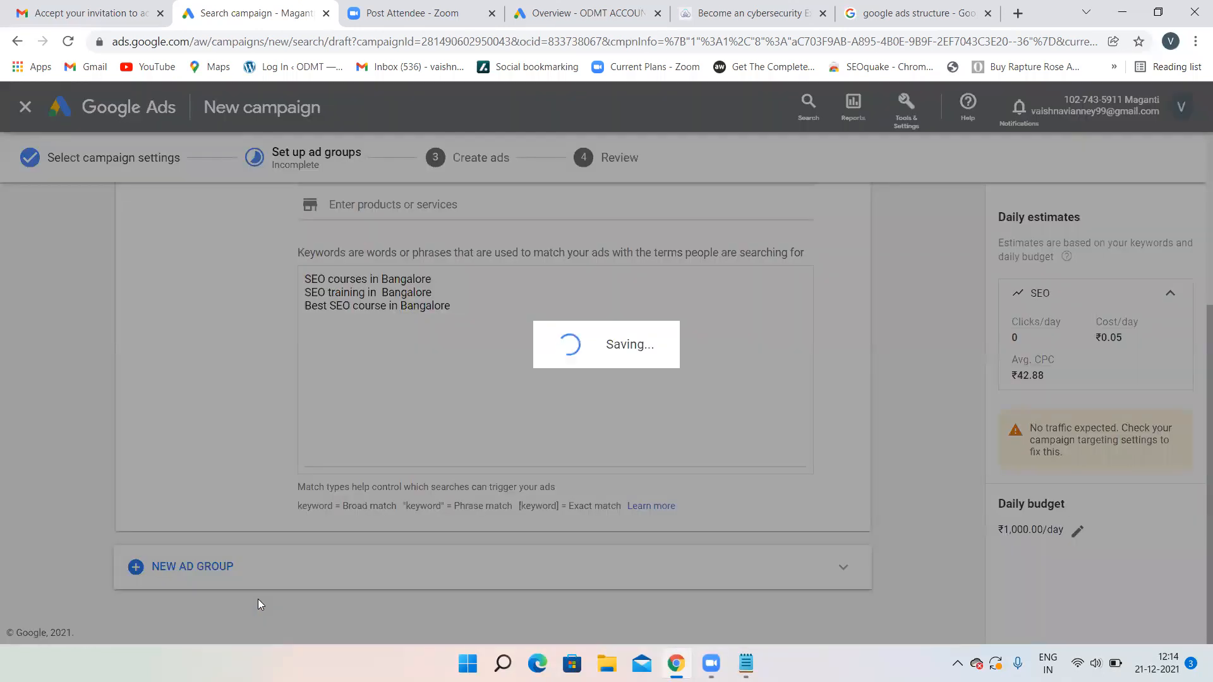
- Glance at the Google Ads structure image, then go to the ad's Final URL field
left_click(951, 8)
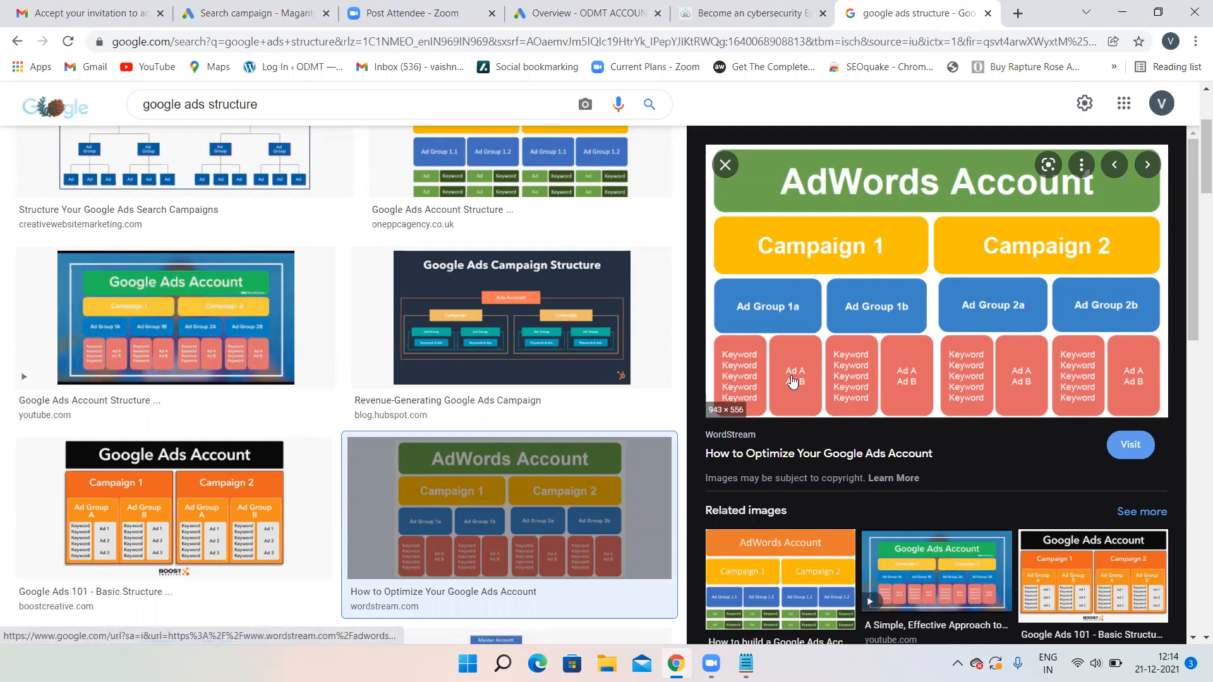
left_click(587, 13)
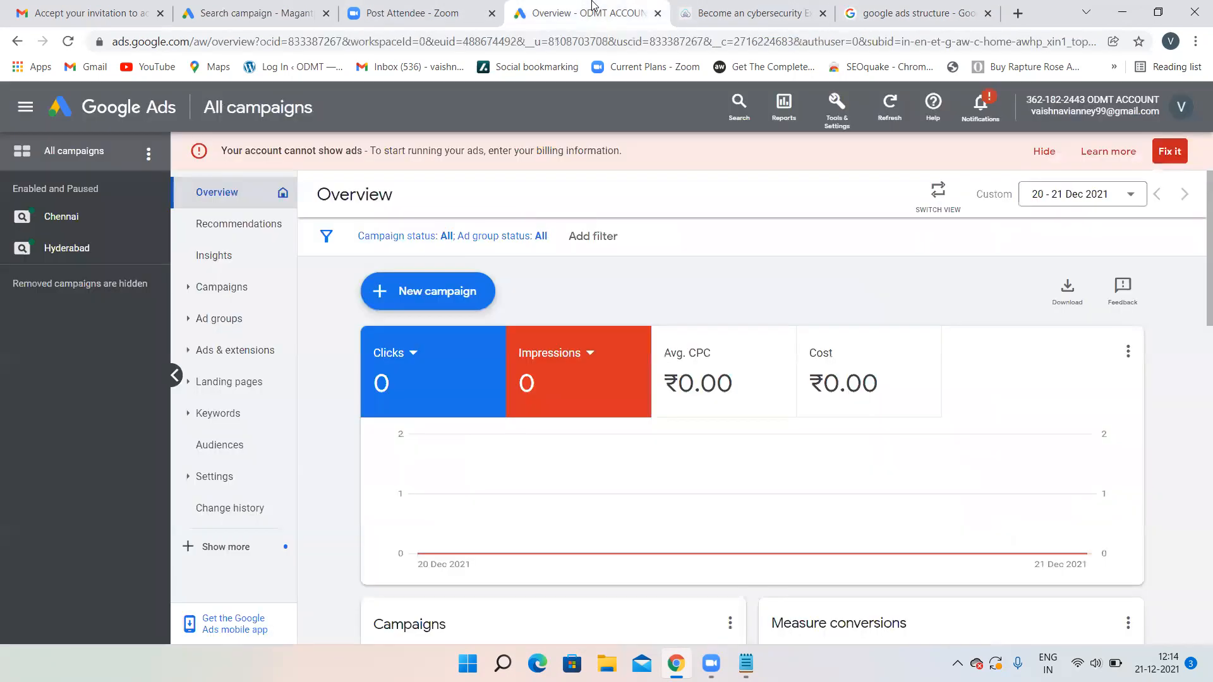
left_click(271, 7)
scroll(234, 417, "down", 3)
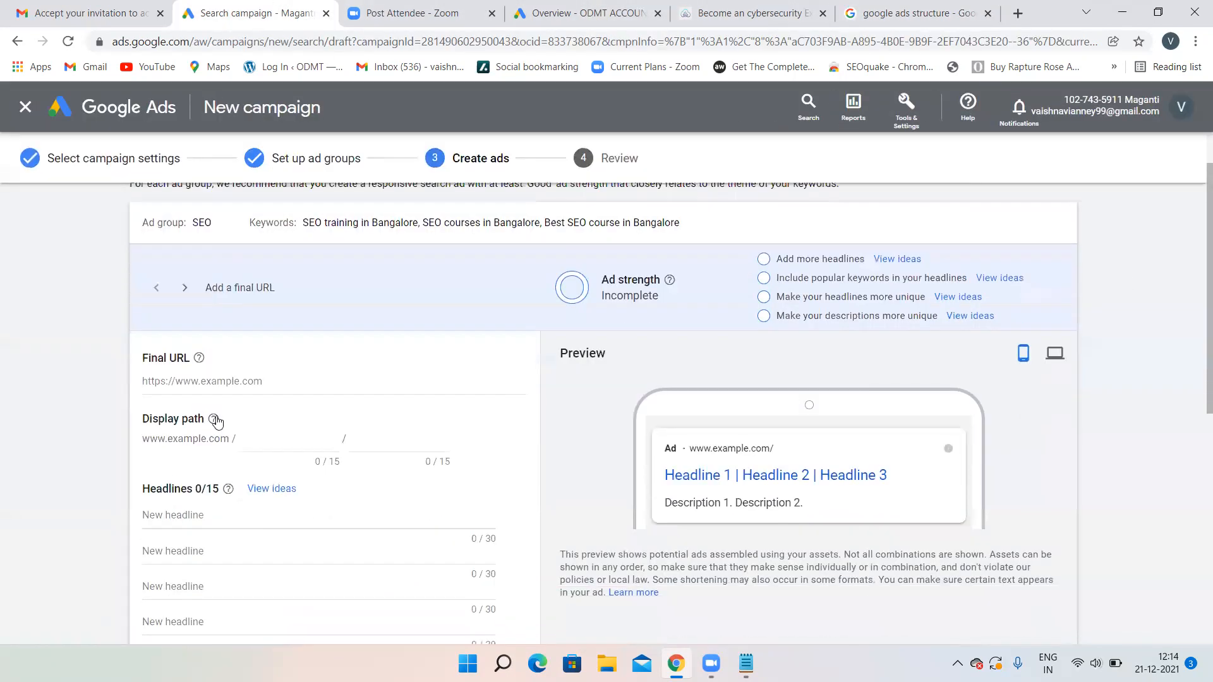
left_click(221, 379)
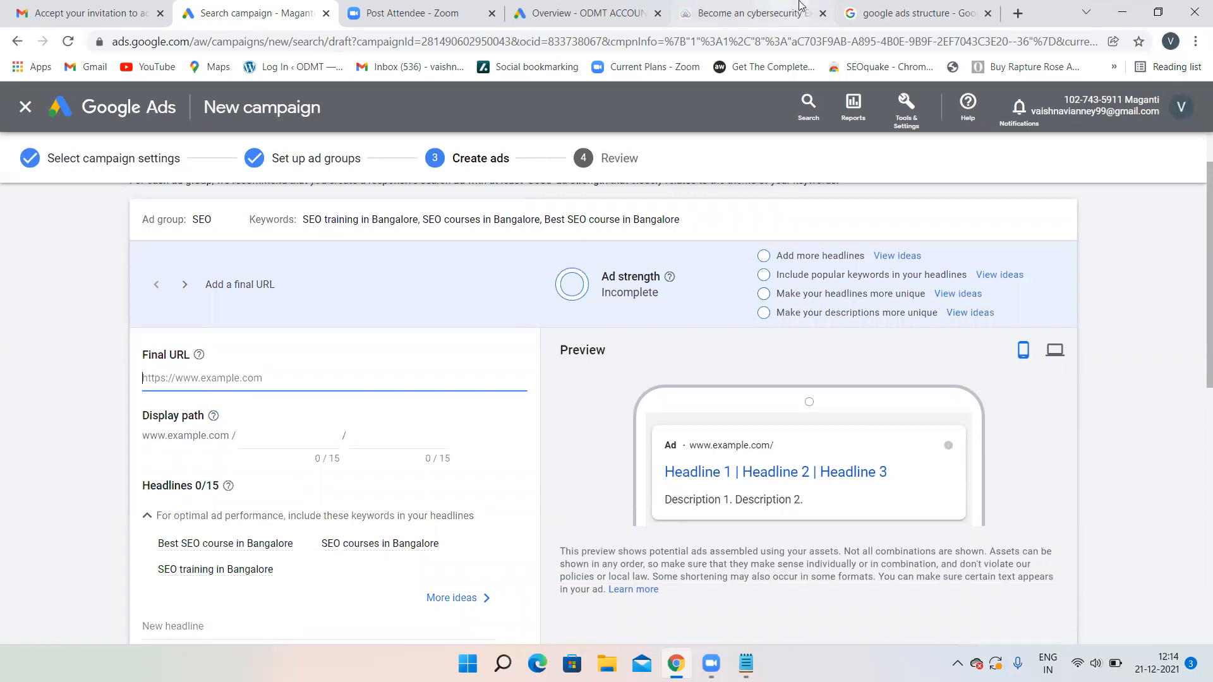
left_click(735, 12)
left_click(278, 41)
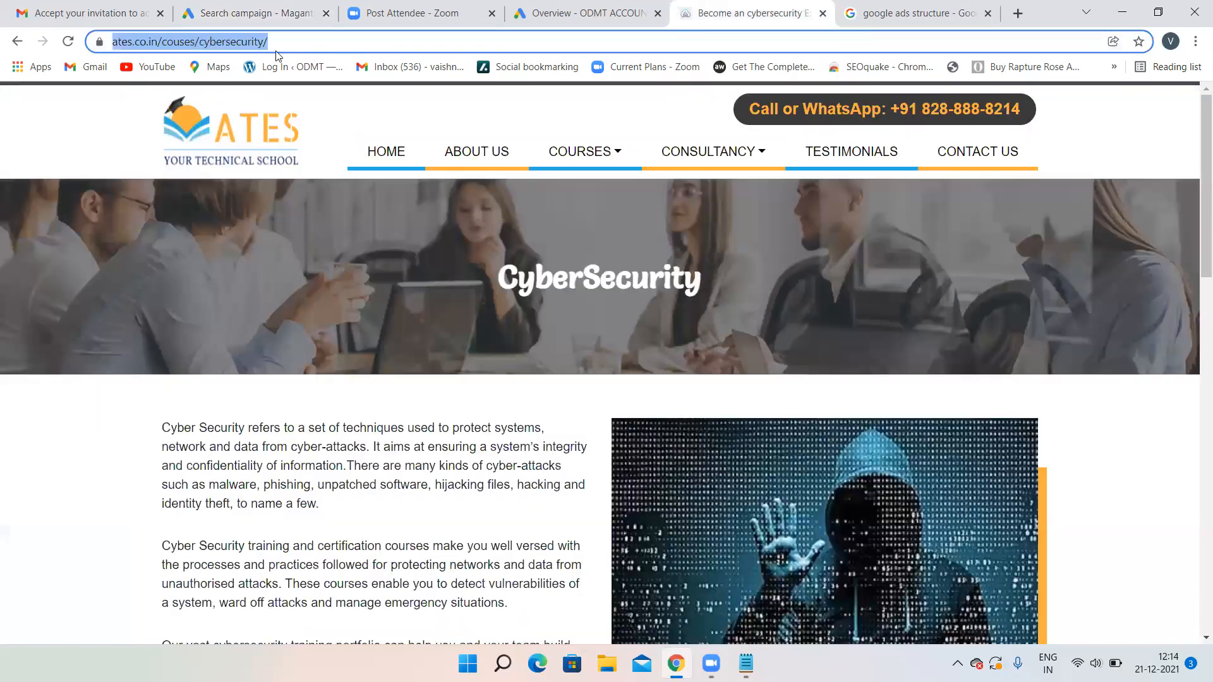
left_click(316, 39)
left_click_drag(198, 42, 113, 31)
key("ctrl+c")
left_click(281, 13)
left_click(273, 378)
key("ctrl+v")
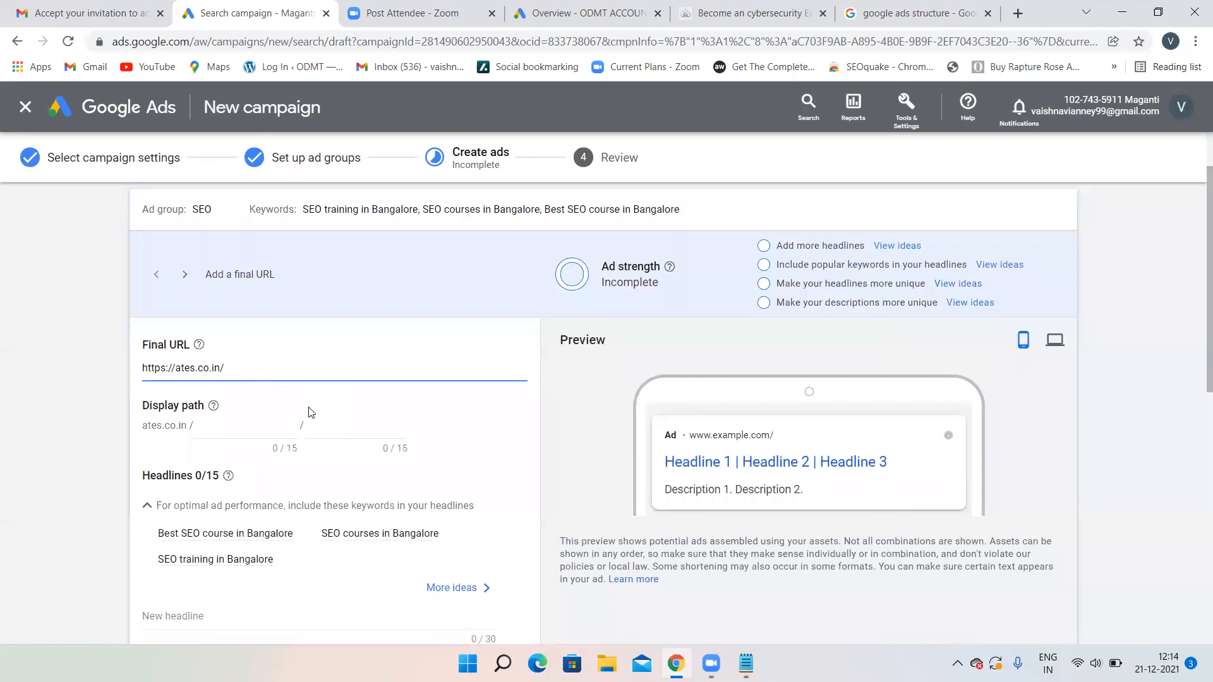
scroll(310, 411, "down", 4)
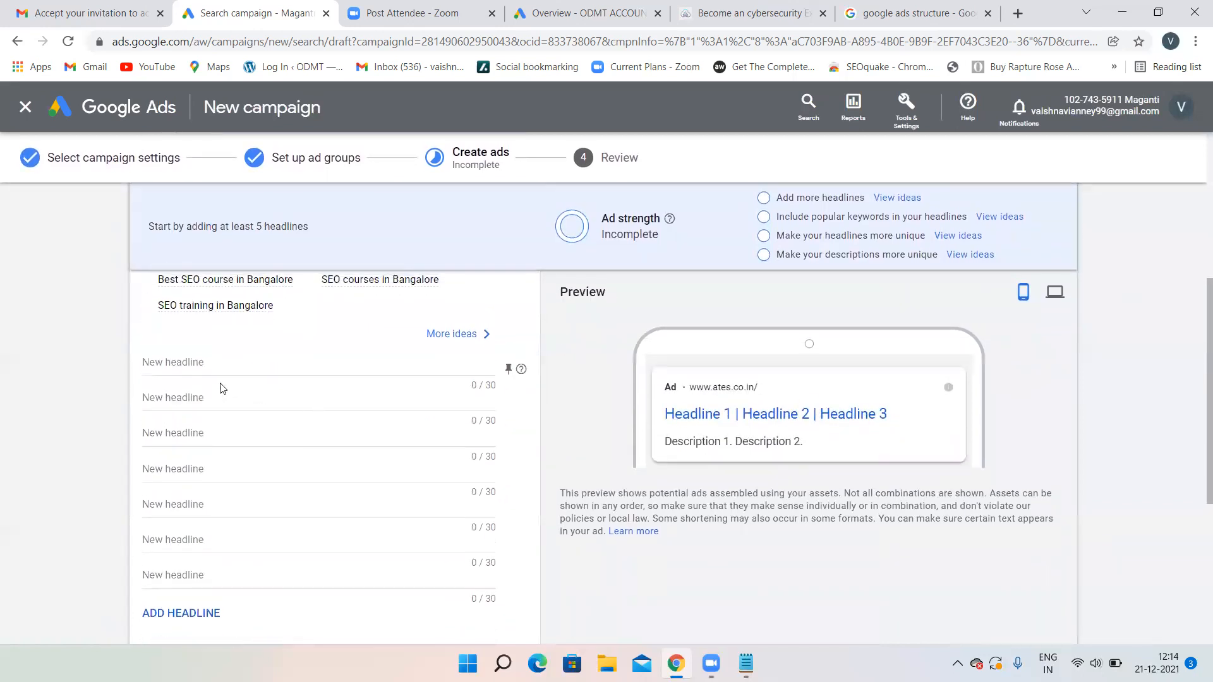
- Write headlines 'Best SEO training in Bangalore' and '100% Placement Guarantee'
left_click(212, 362)
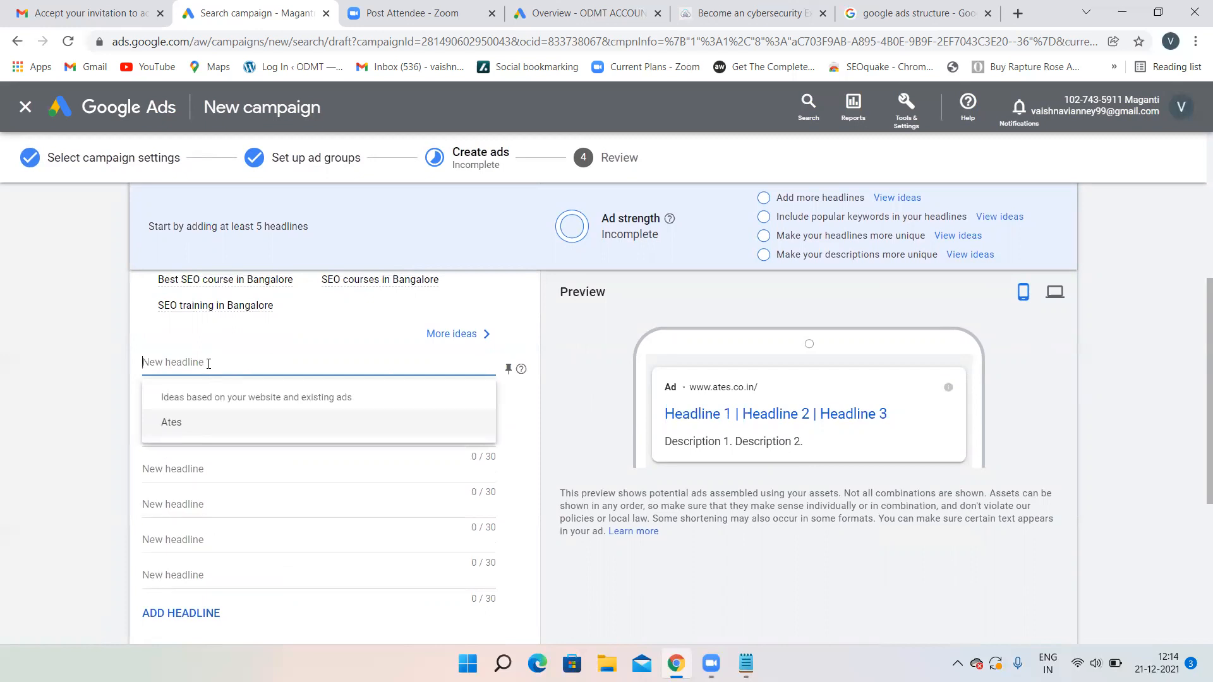
type("SE")
key("BackSpace")
key("BackSpace")
type("{")
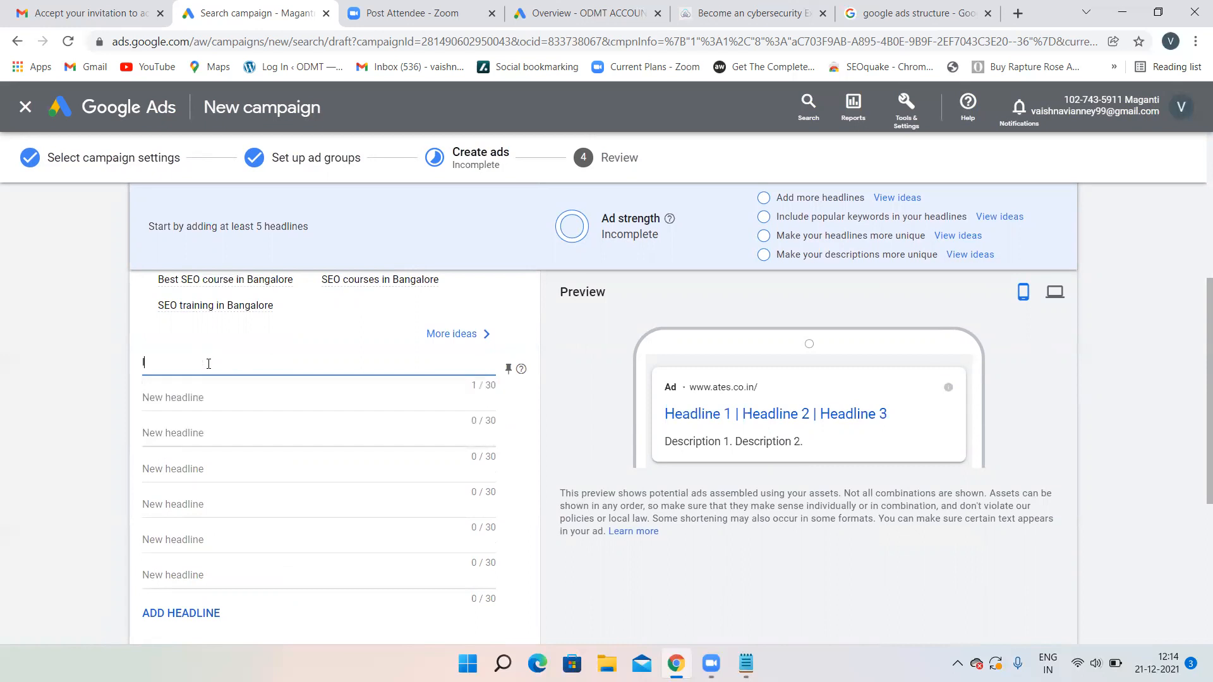
key("BackSpace")
type("Best SEO training in Bangalore")
left_click(177, 396)
type("10")
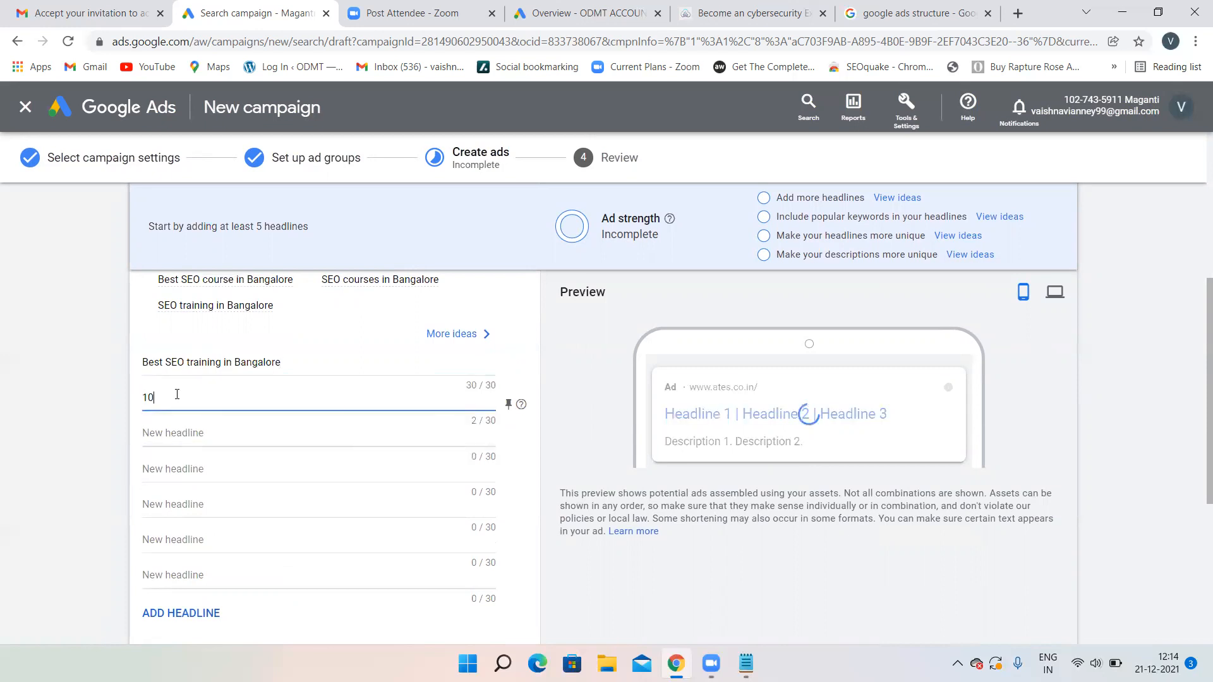
type("0% placem")
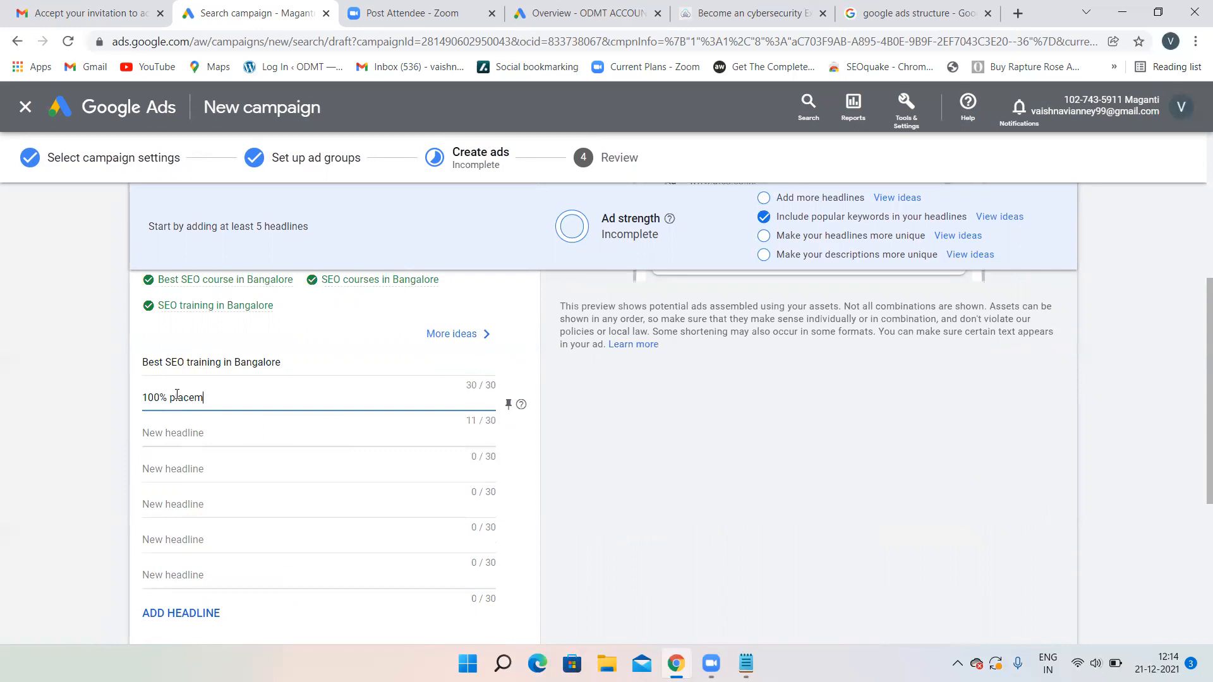
type("ent Guarantee")
left_click(173, 399)
key("BackSpace")
type("P")
- Add headlines 'Learn from Your Home', 'Learn the Art of Blogging' and 'Work on Live Projects'
left_click(184, 432)
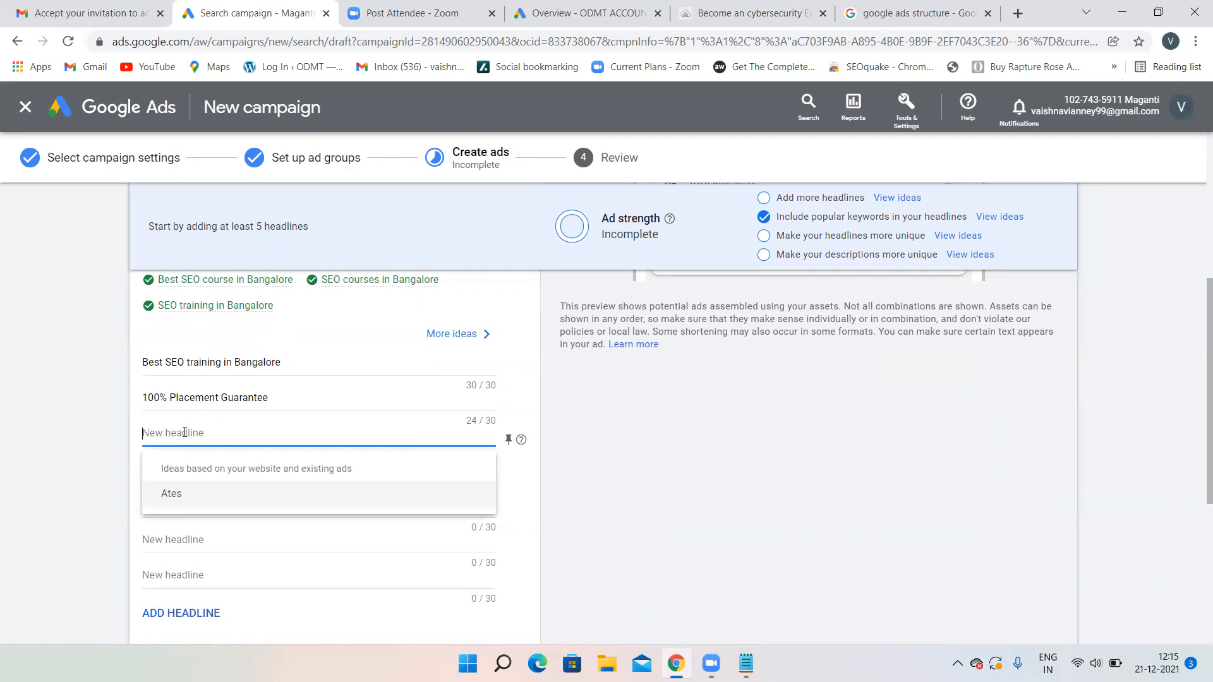
type("Learn fr")
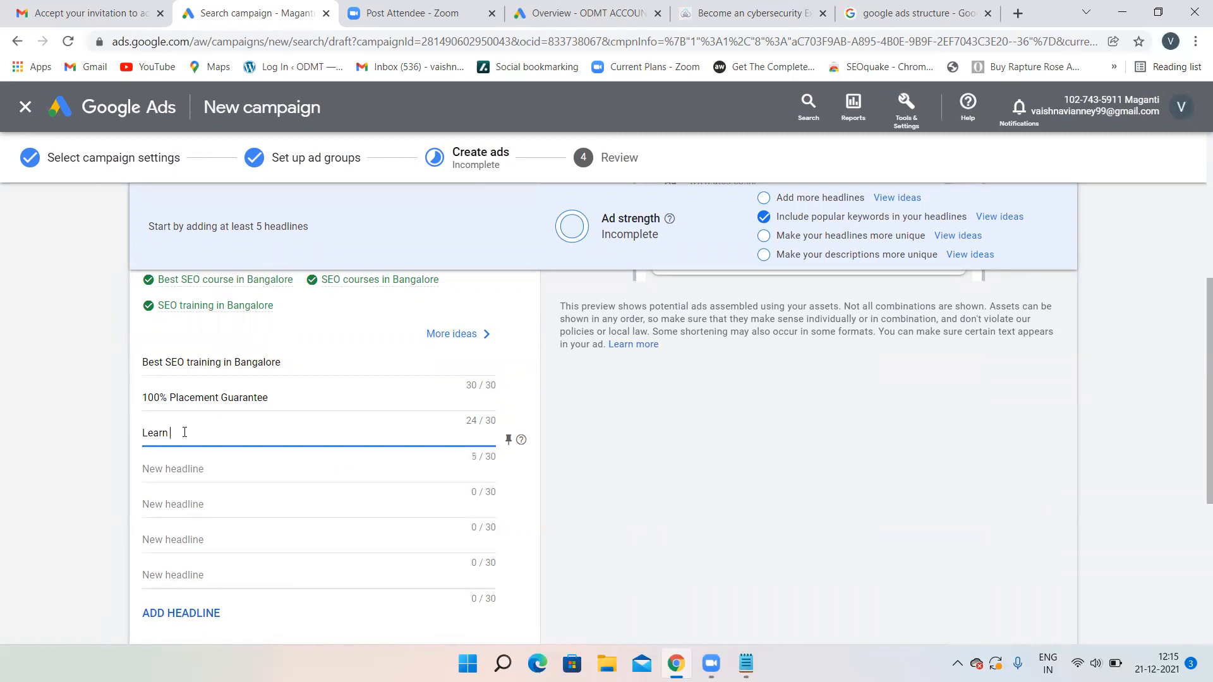
type("om Your Home")
left_click(174, 468)
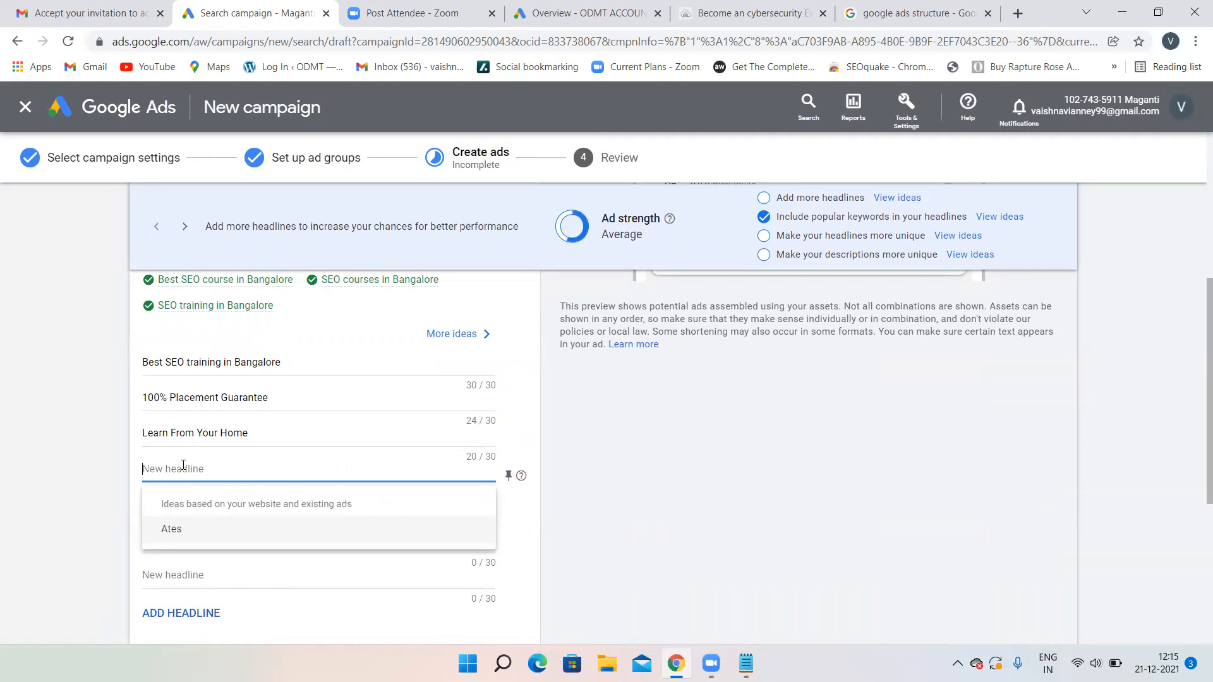
type("Learn")
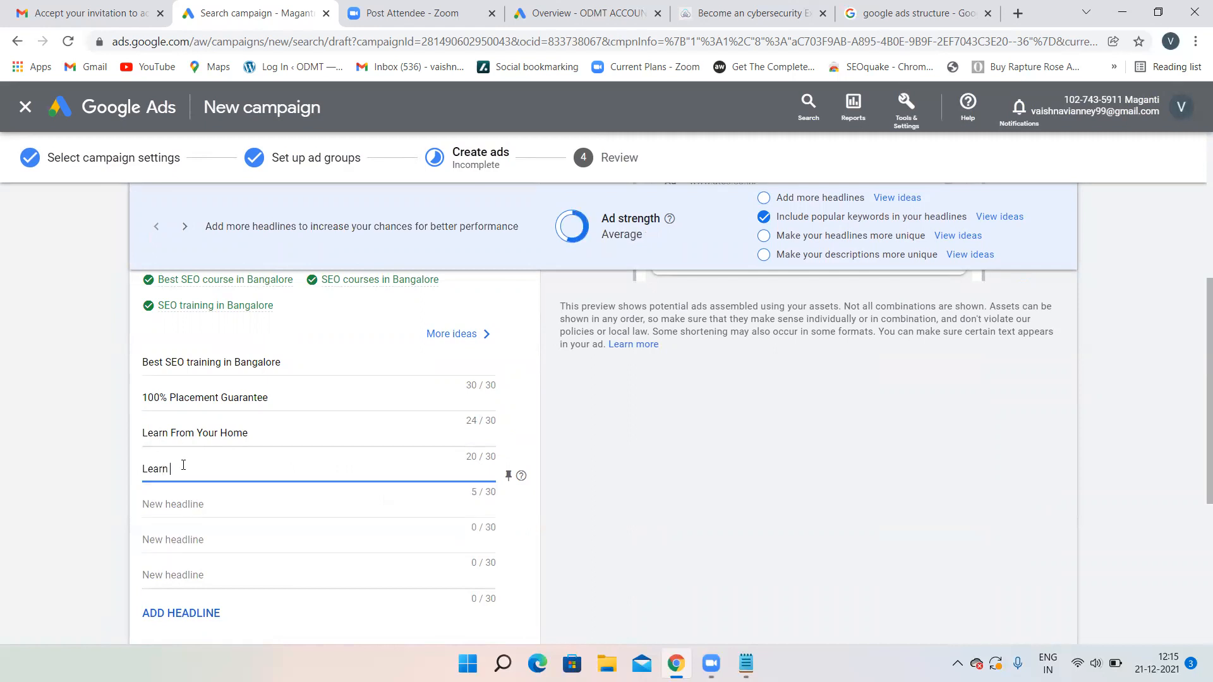
type(" the Art of Blogging")
left_click(186, 499)
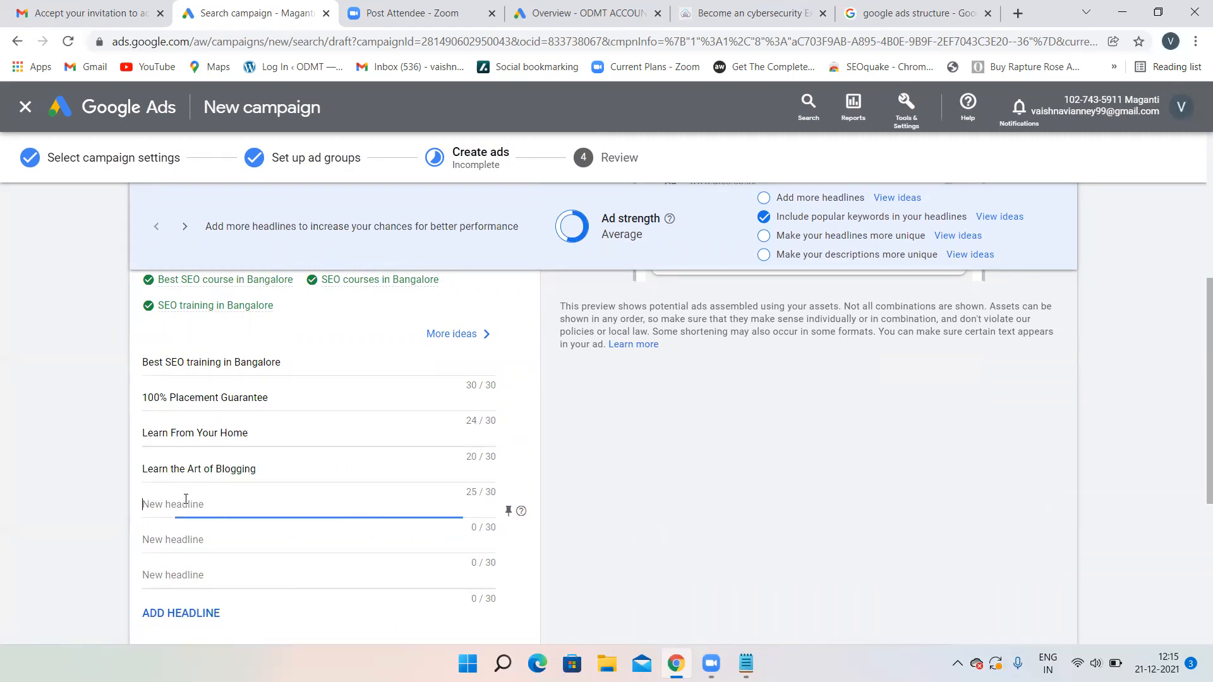
type("Wo")
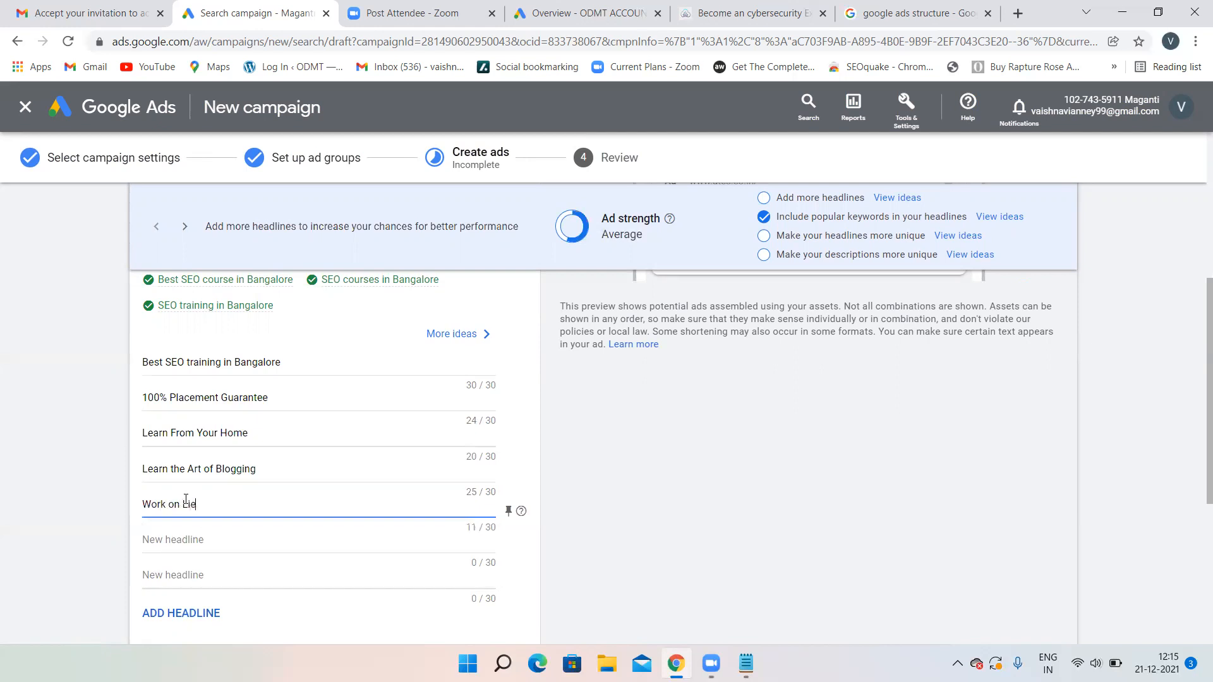
type("rk on Live Projects")
- Show the ad preview in the desktop layout, then return to the Descriptions section
scroll(352, 387, "up", 3)
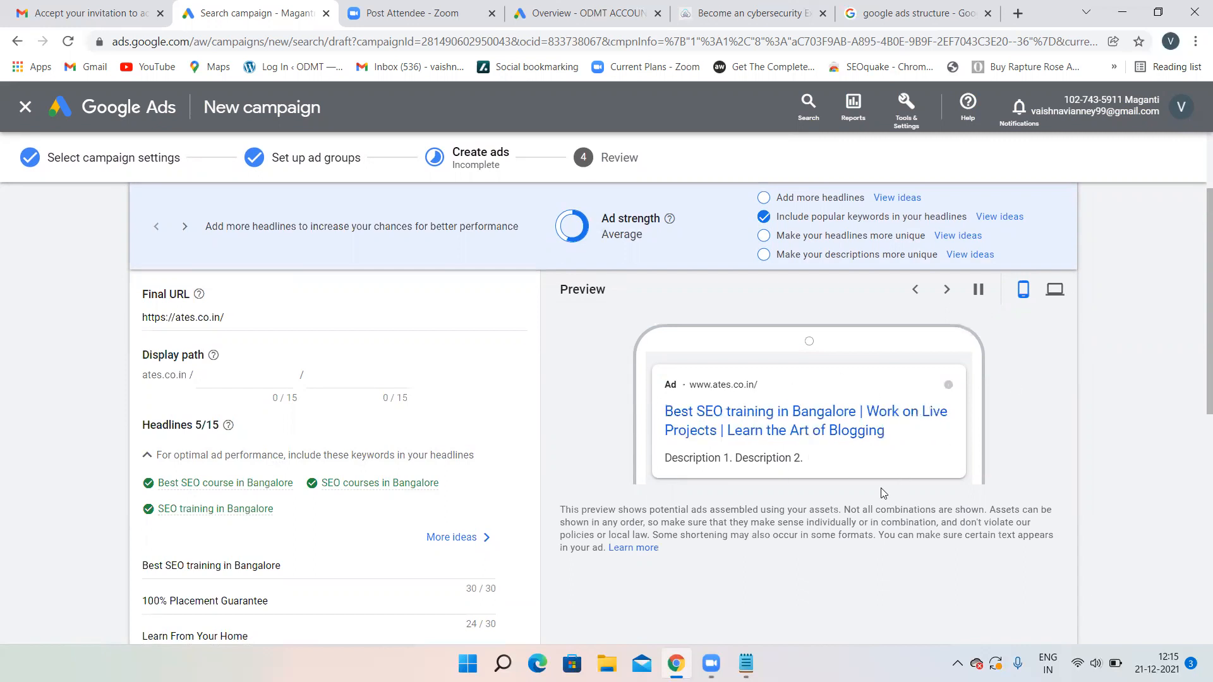
left_click(1065, 288)
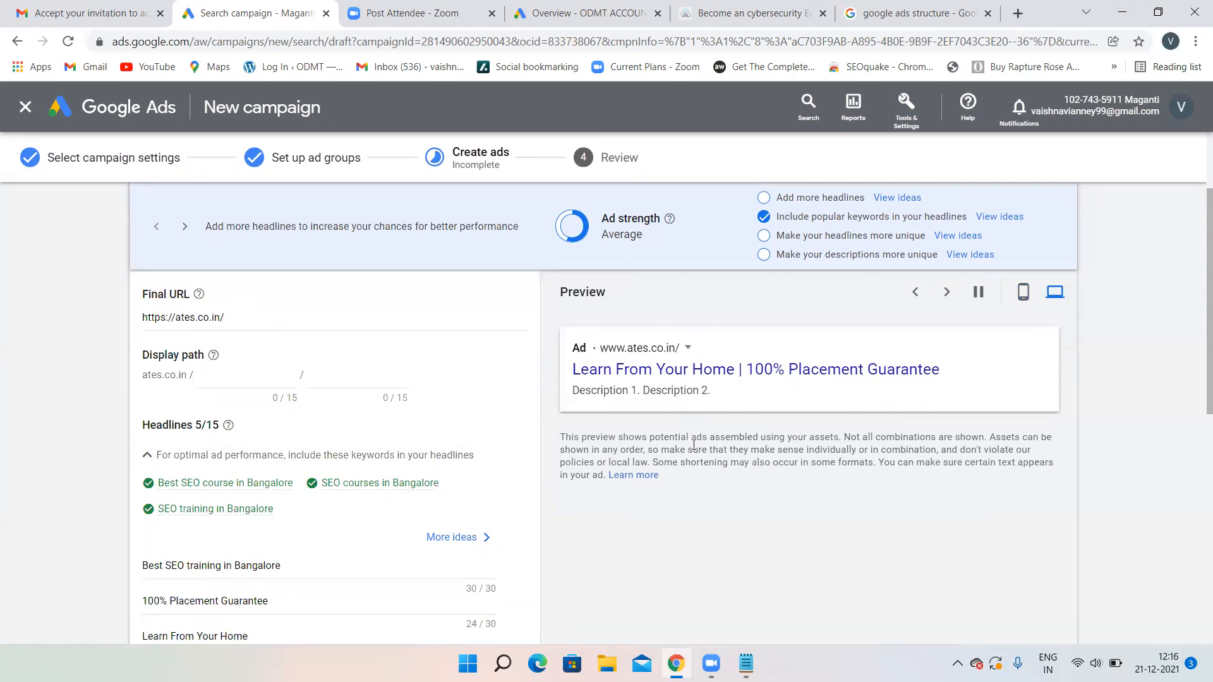
scroll(238, 506, "down", 8)
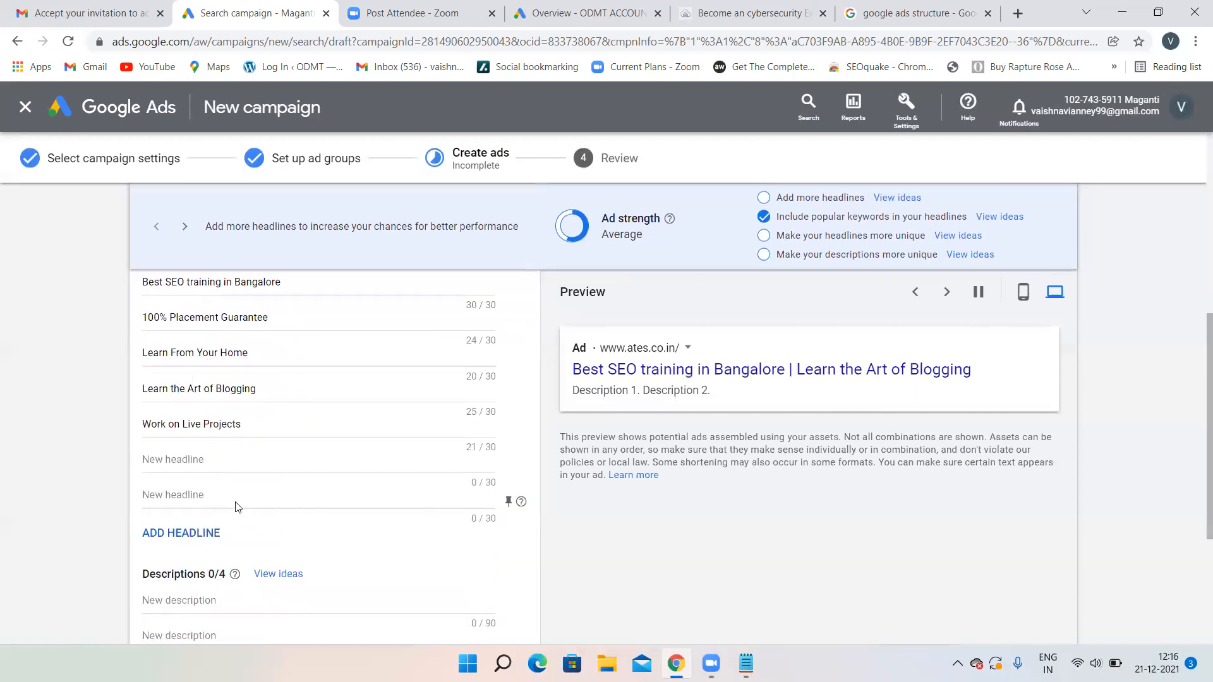
- Paste 'ATES believe in the power of developing others.' from the About Us page as description 1
left_click(202, 362)
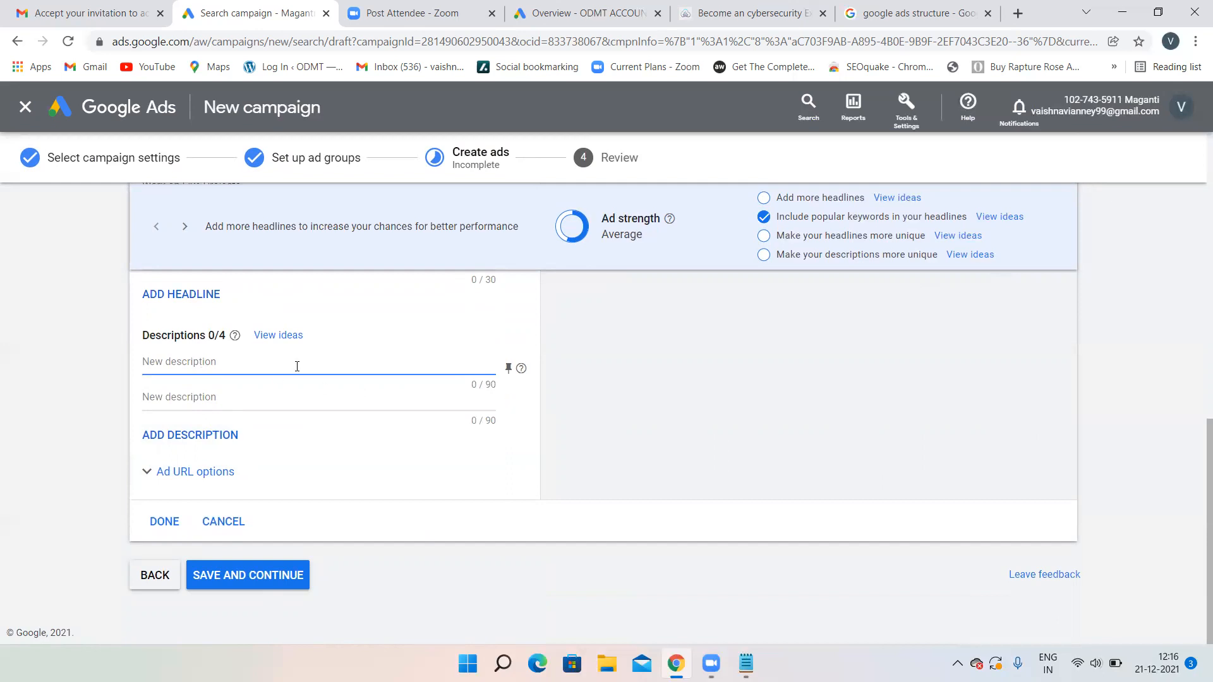
left_click(803, 648)
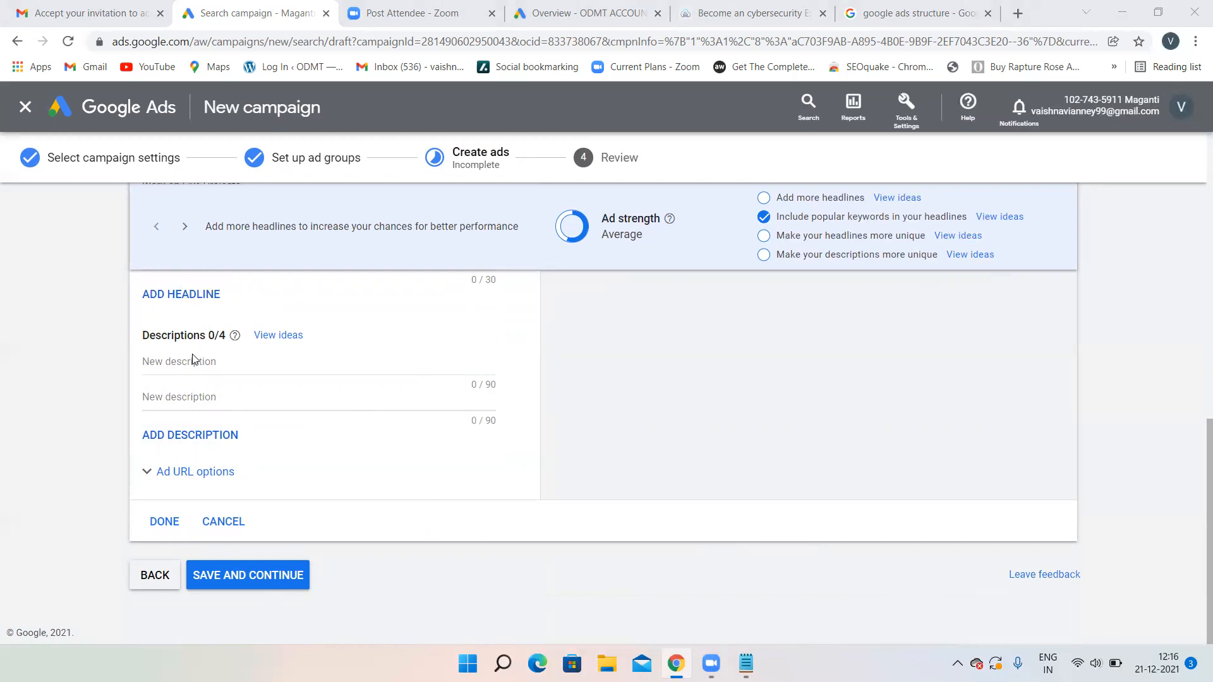
scroll(193, 358, "up", 5)
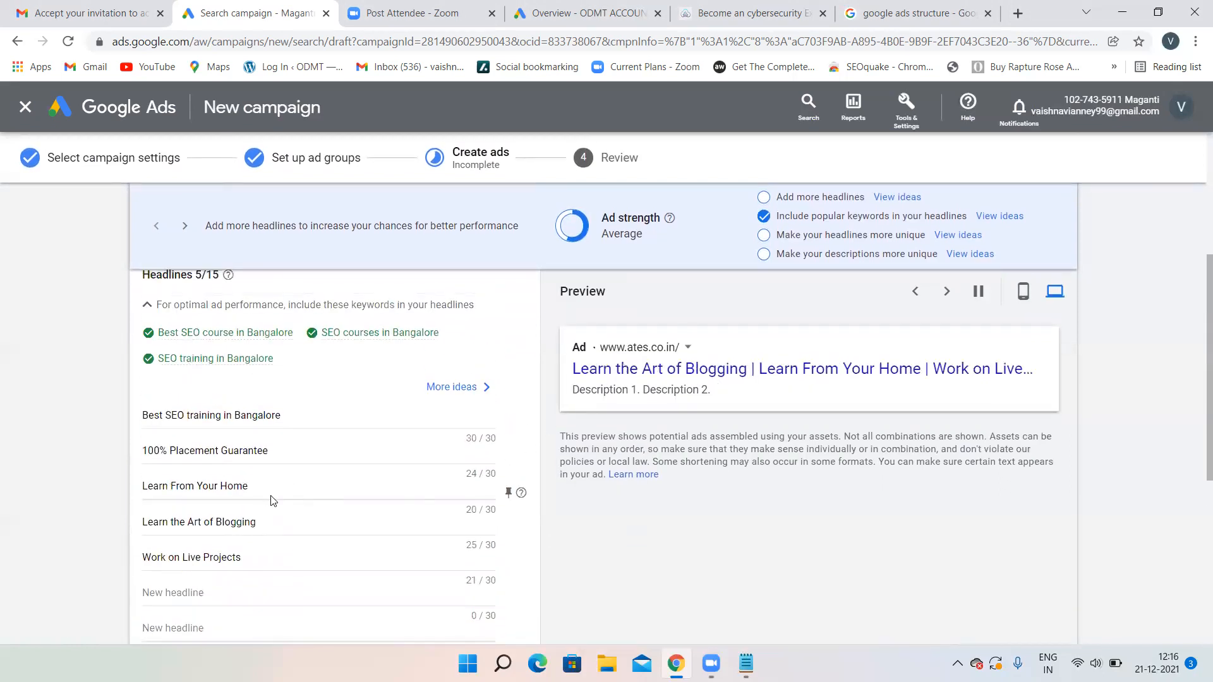
scroll(271, 499, "down", 5)
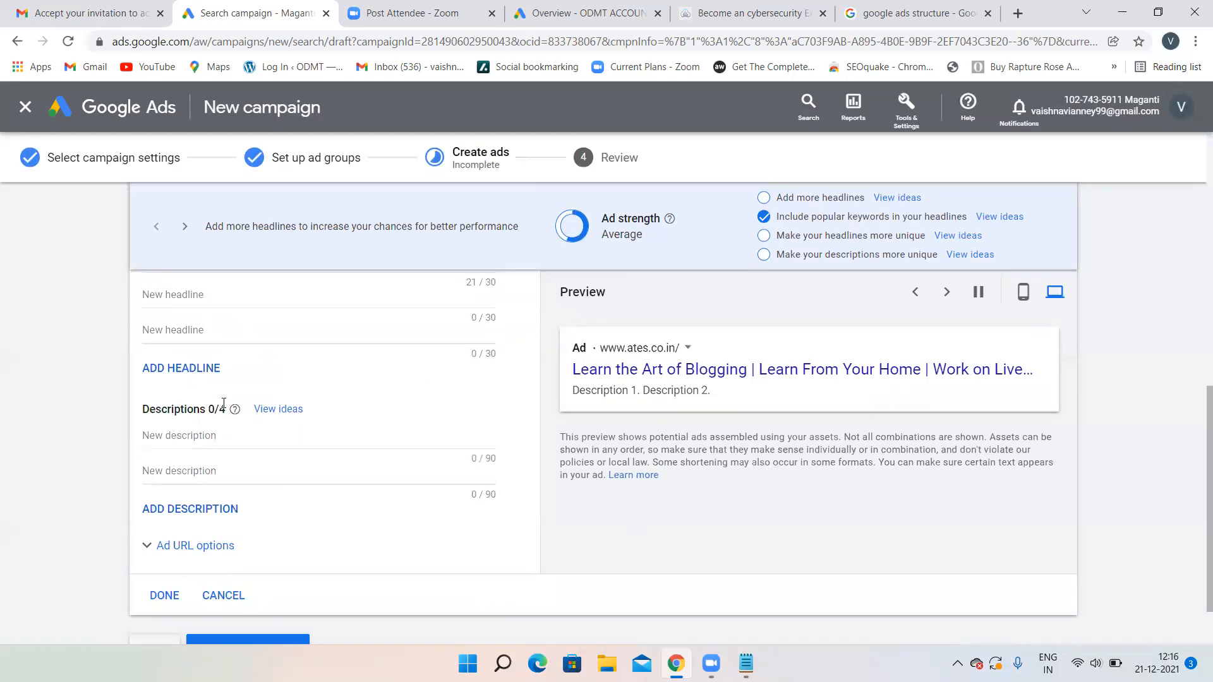
left_click(196, 438)
left_click(700, 6)
scroll(422, 369, "down", 3)
scroll(413, 210, "up", 3)
left_click(478, 156)
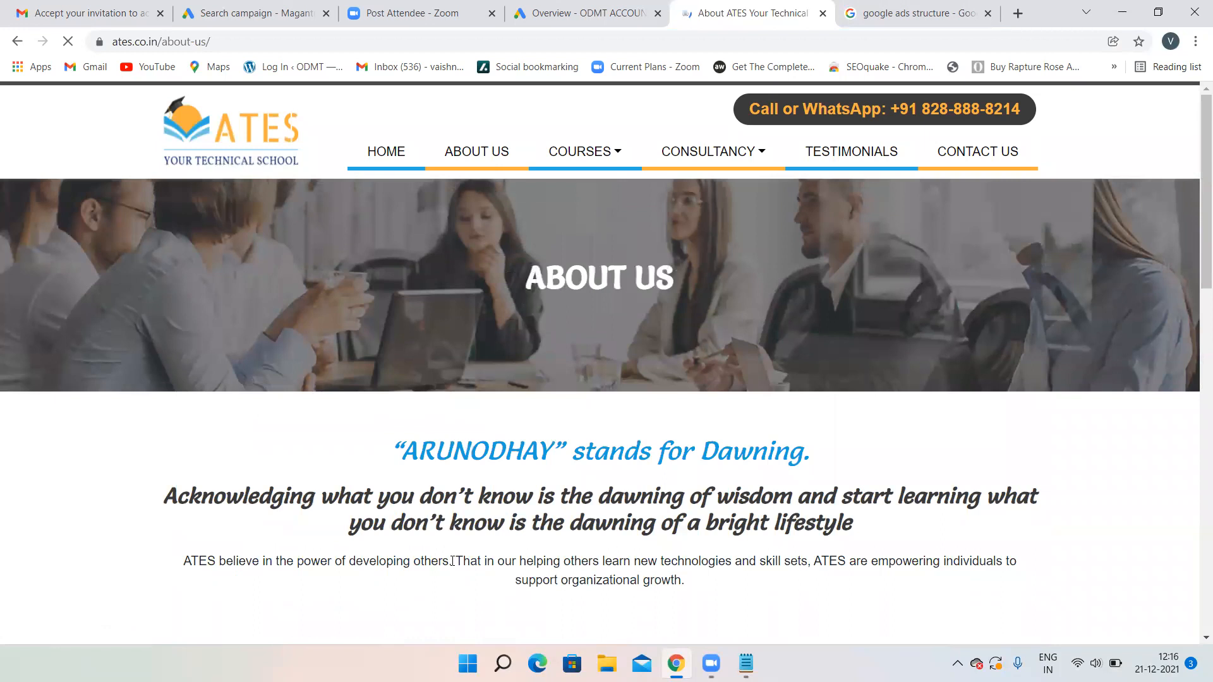
left_click_drag(452, 561, 178, 558)
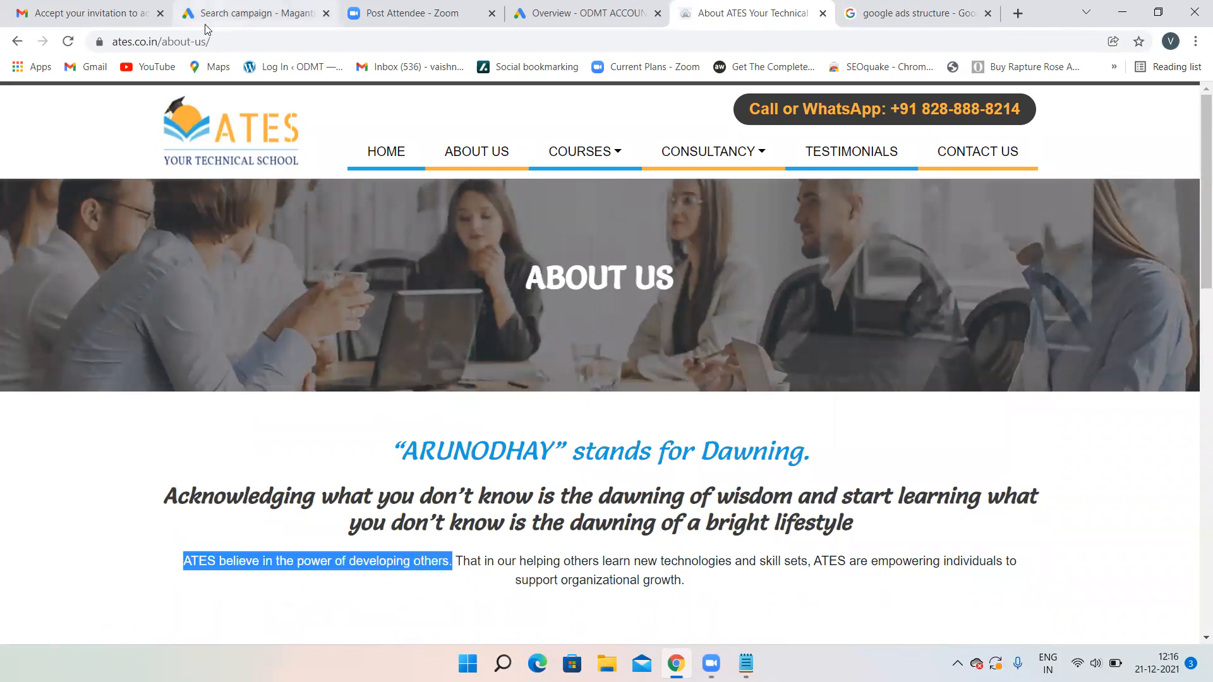
left_click(209, 12)
key("ctrl+v")
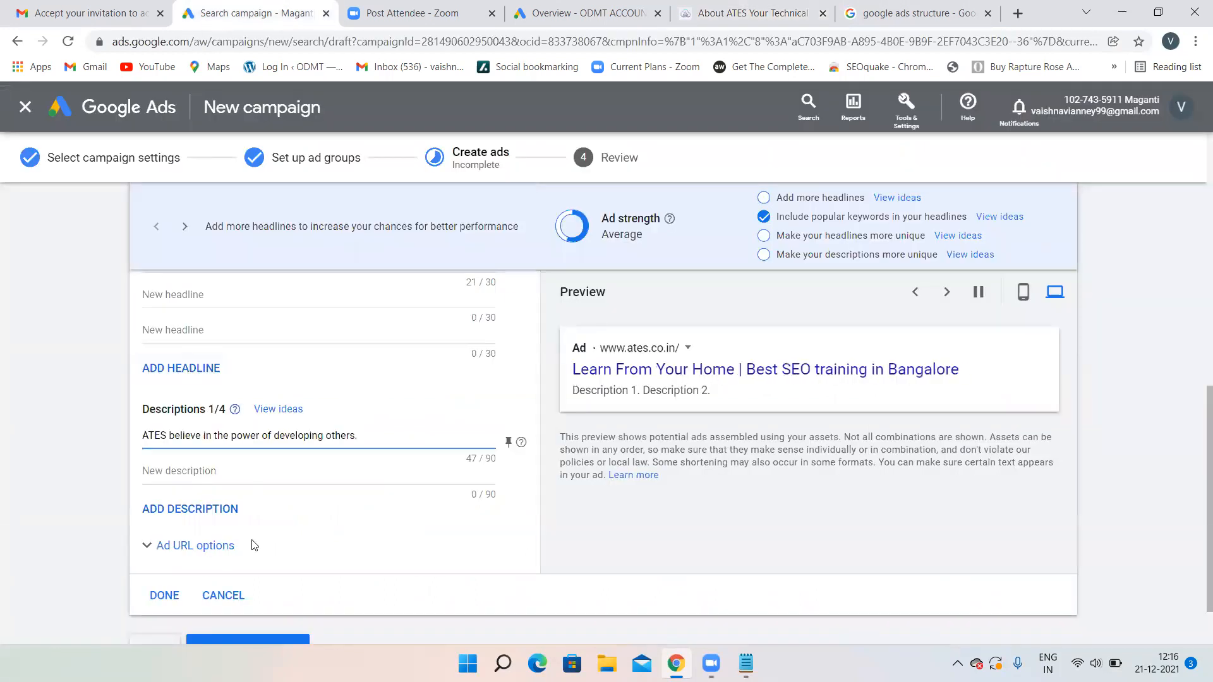
- Paste the About Us sentence about learning new technologies as the second description
left_click(189, 471)
left_click(607, 9)
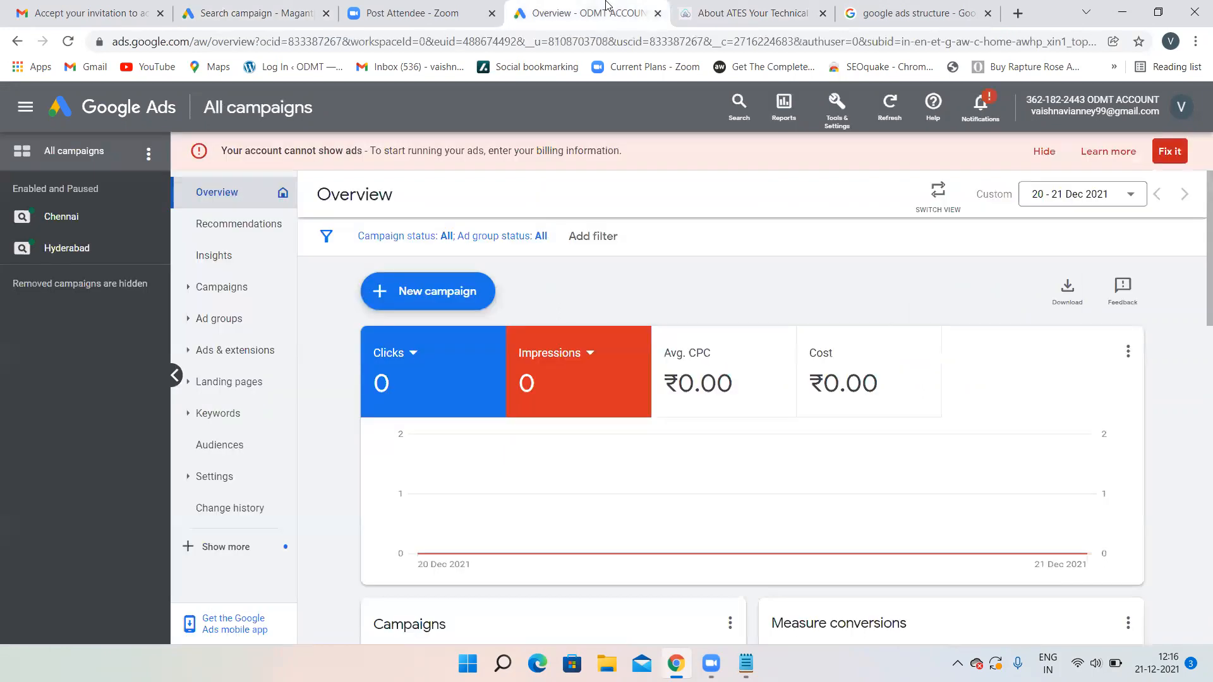
left_click(738, 6)
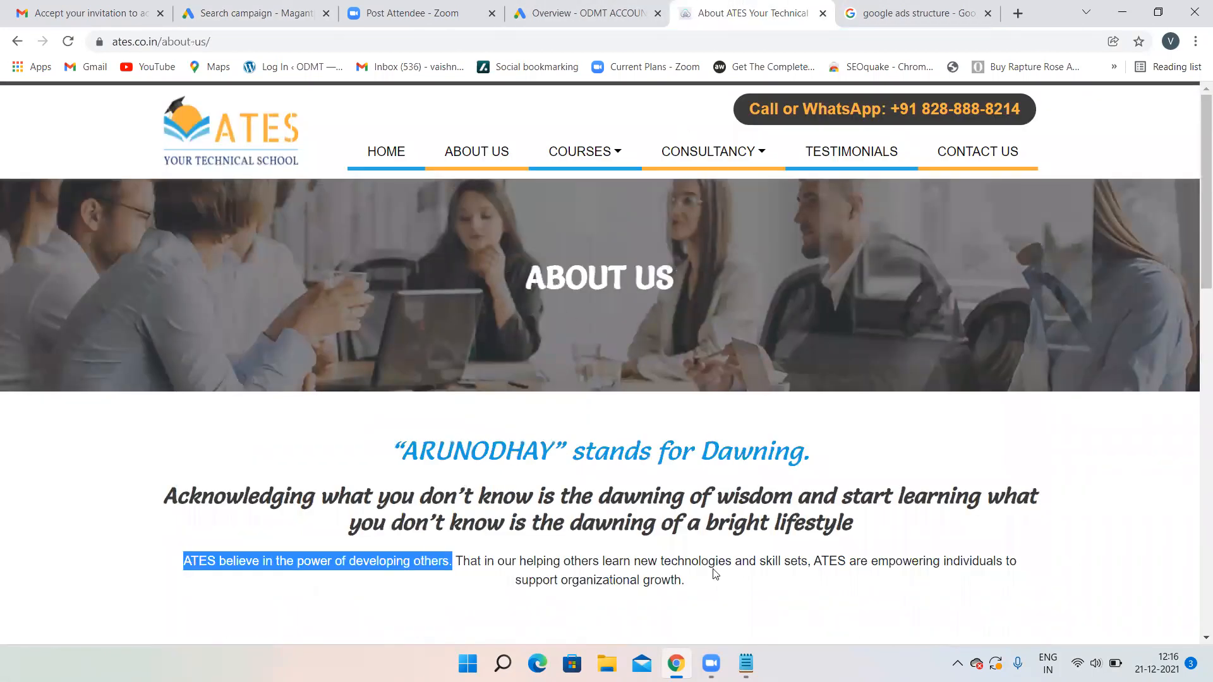
left_click_drag(809, 561, 459, 572)
key("ctrl+c")
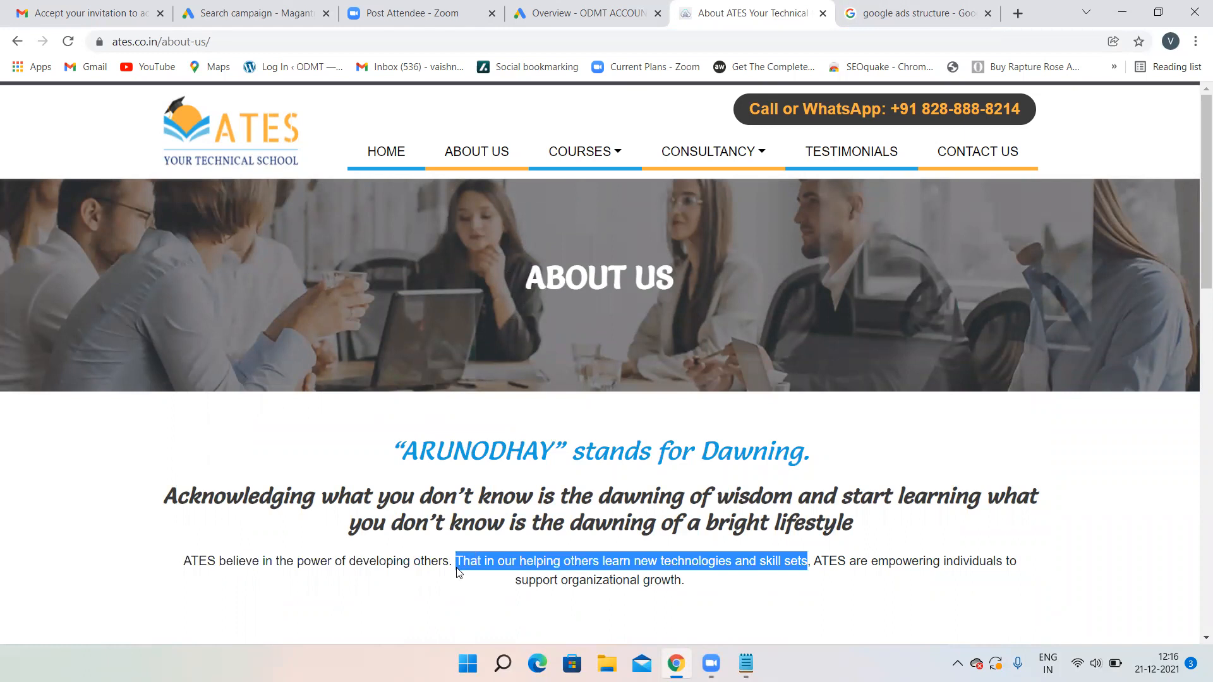
left_click(249, 13)
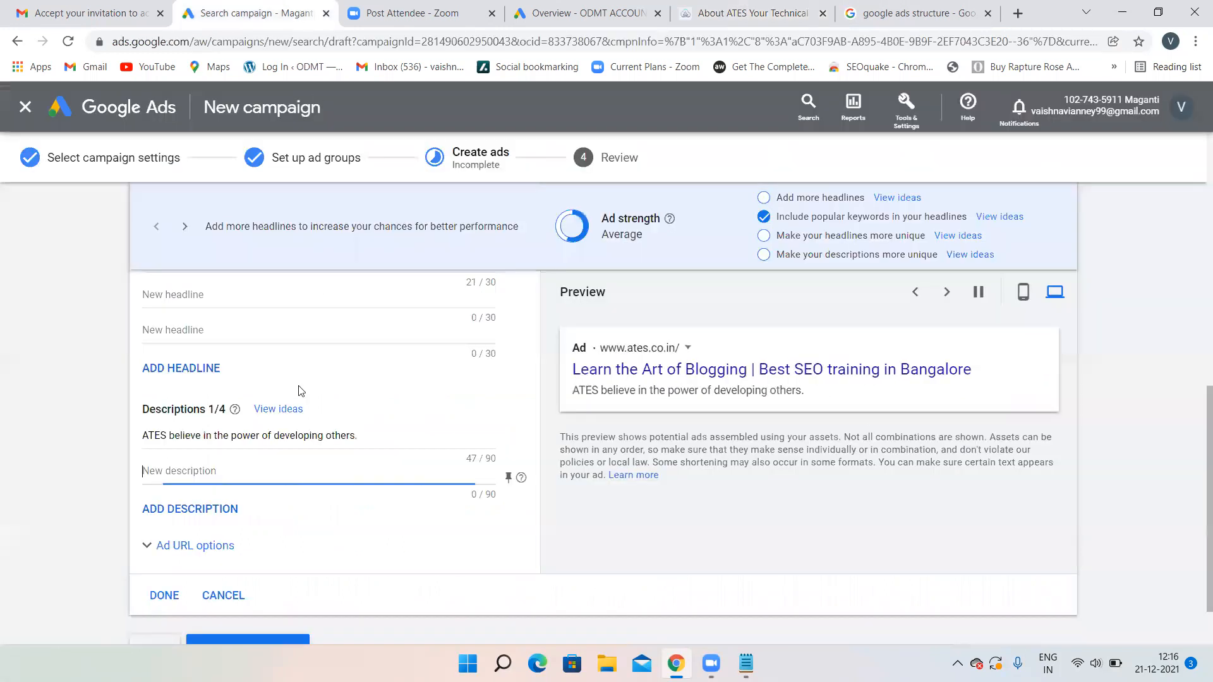
key("ctrl+v")
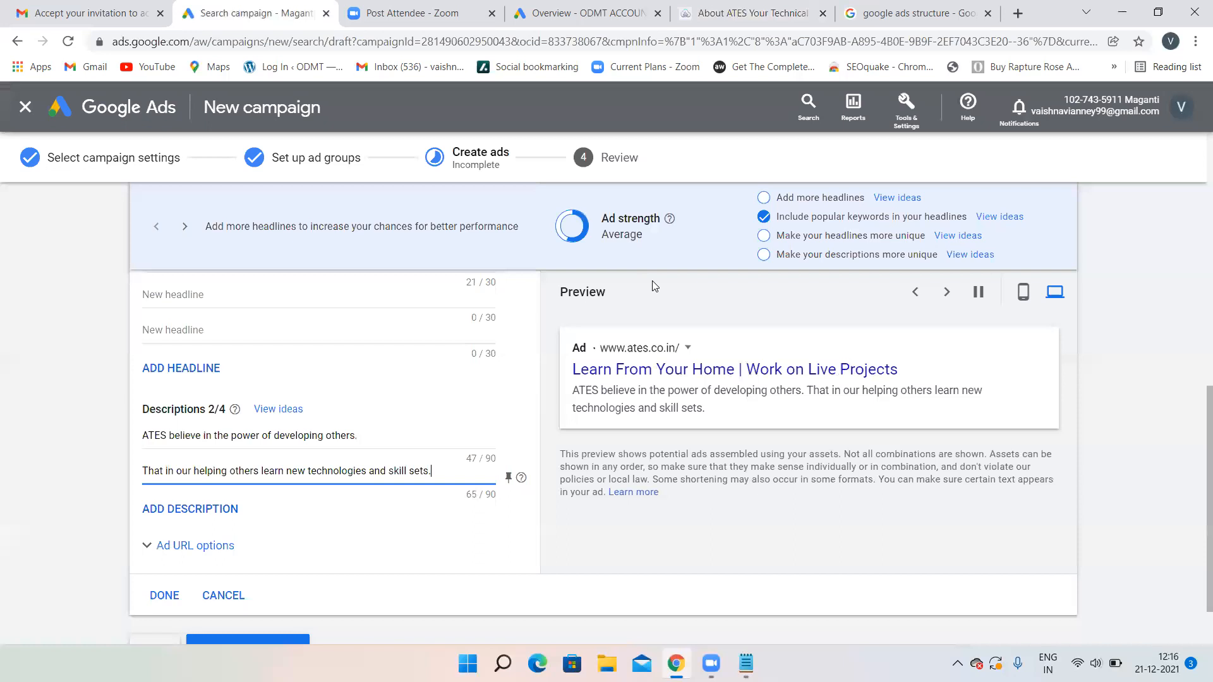
- Add the sentence about empowering individuals as the third description and preview on mobile
left_click(187, 509)
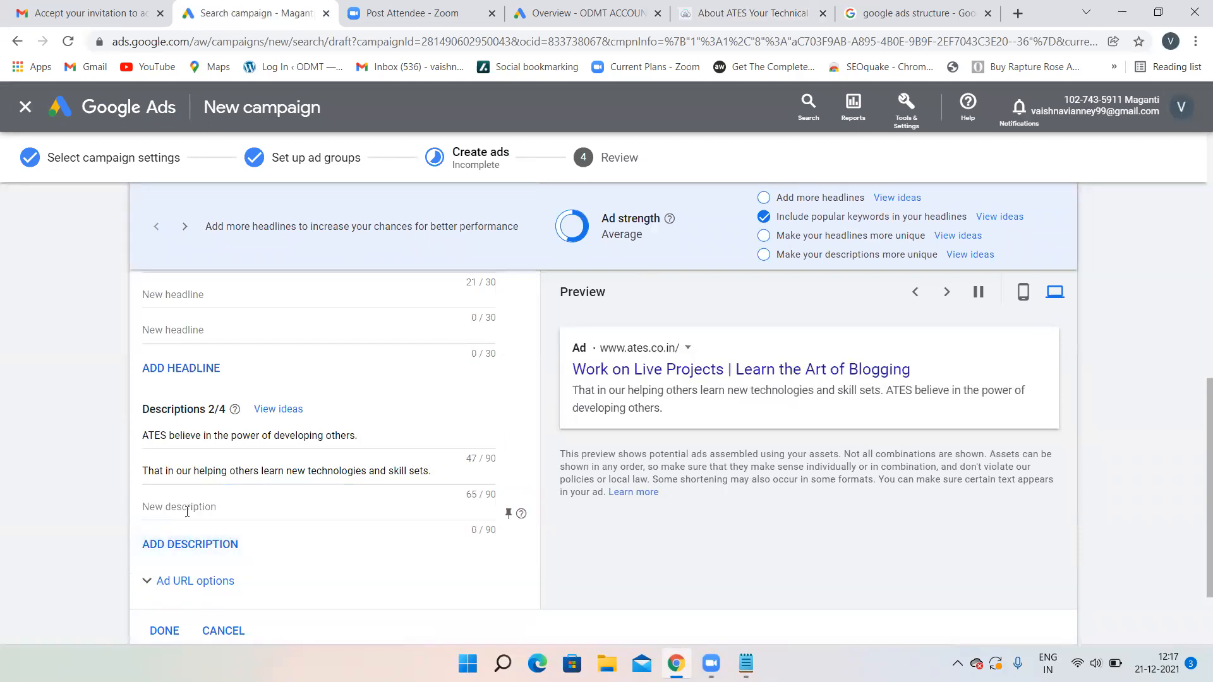
left_click(752, 12)
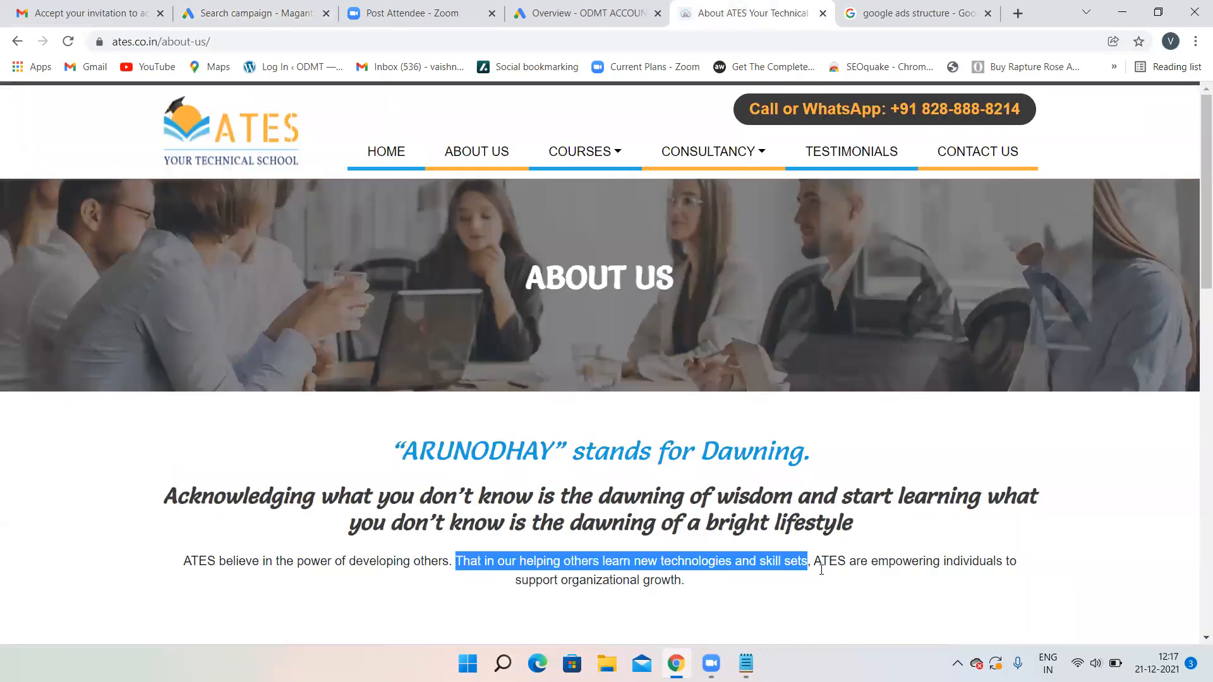
left_click_drag(813, 560, 685, 580)
key("ctrl+c")
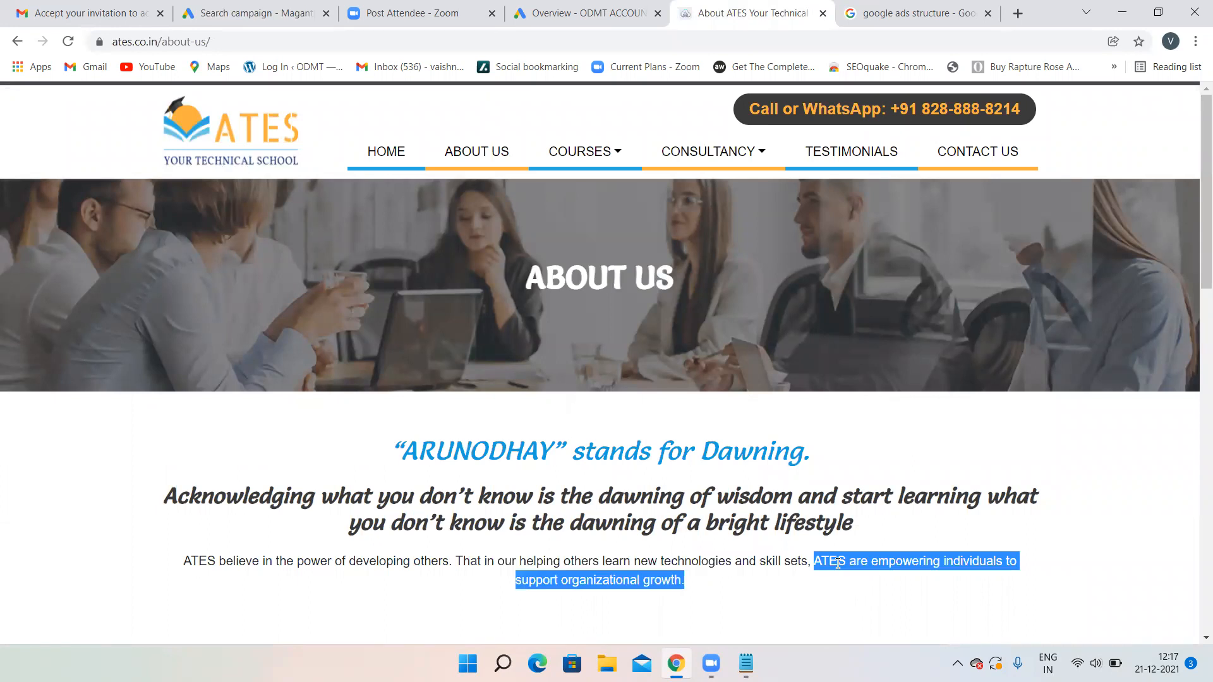
left_click(253, 13)
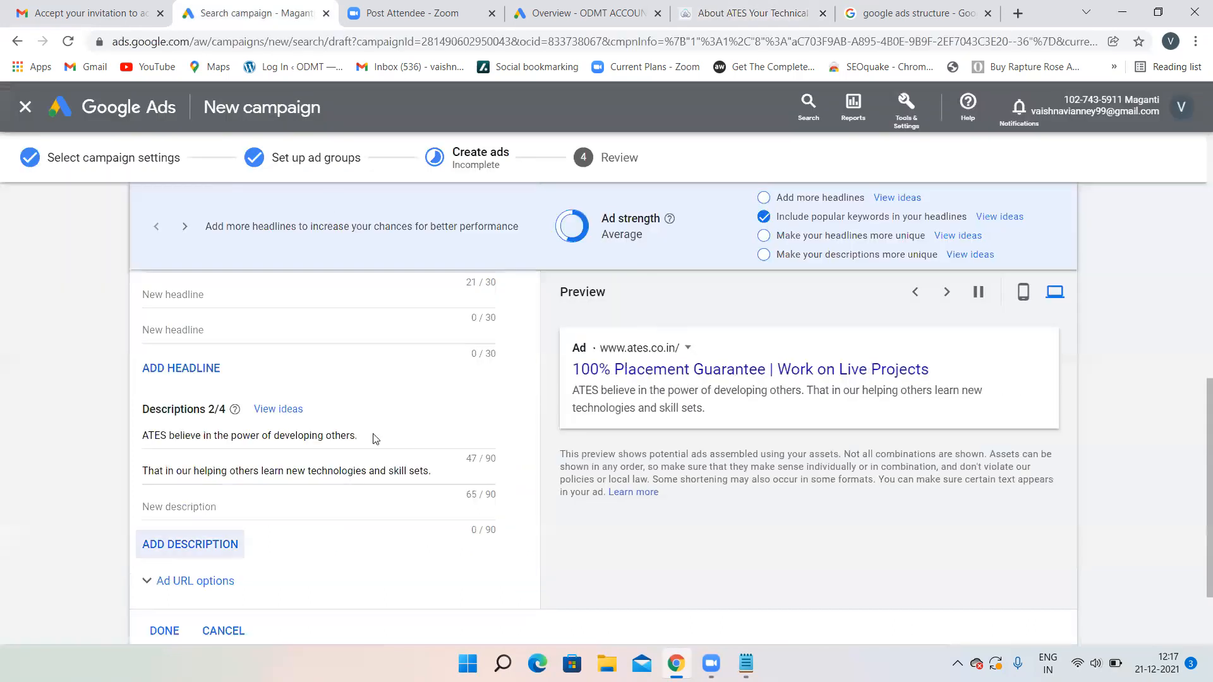
left_click(304, 504)
key("ctrl+v")
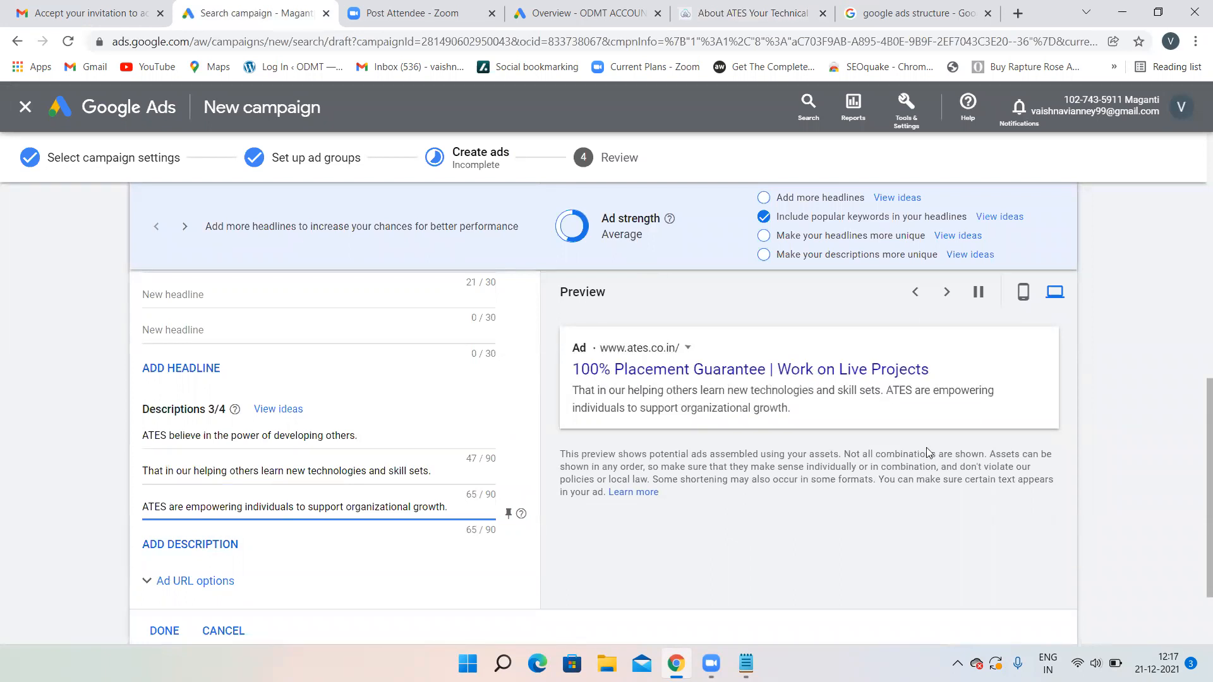
scroll(378, 438, "down", 1)
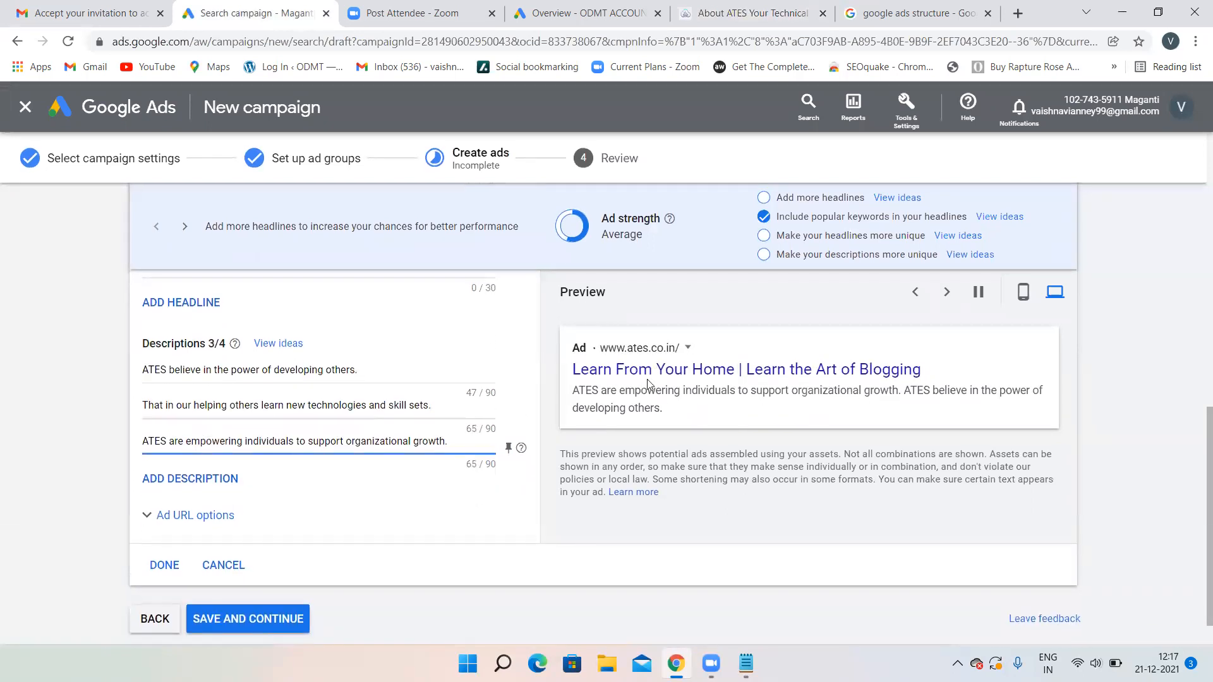
left_click(1021, 292)
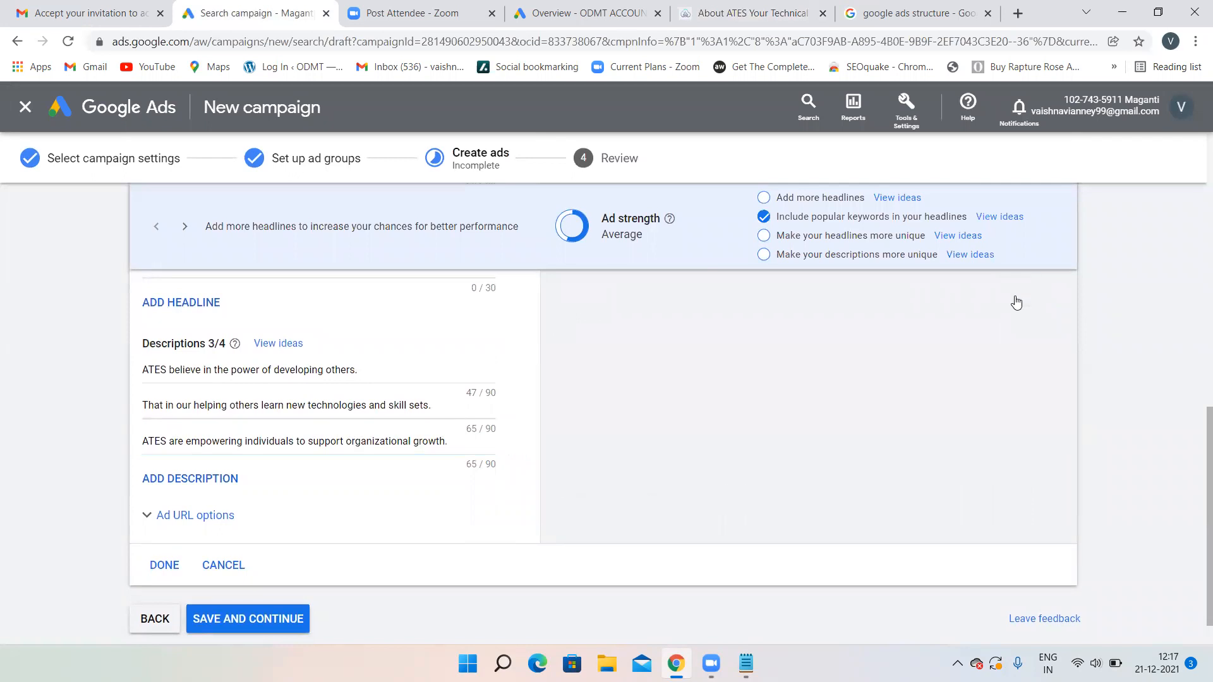
scroll(751, 433, "up", 10)
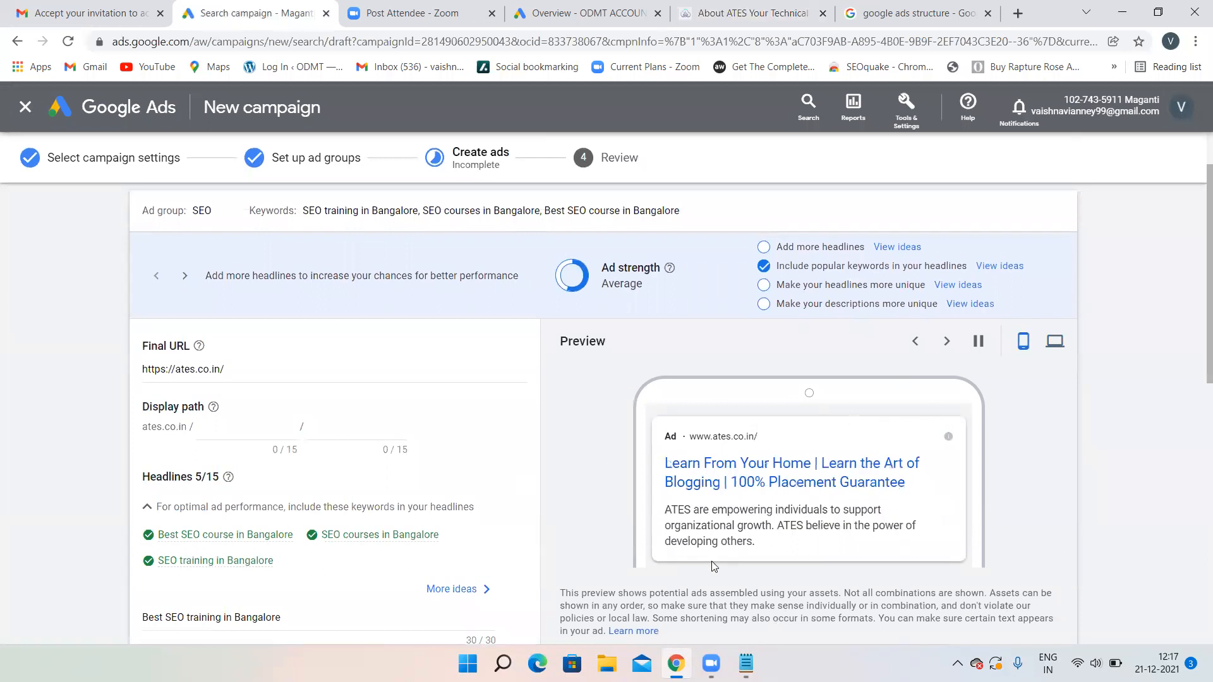
scroll(324, 514, "down", 10)
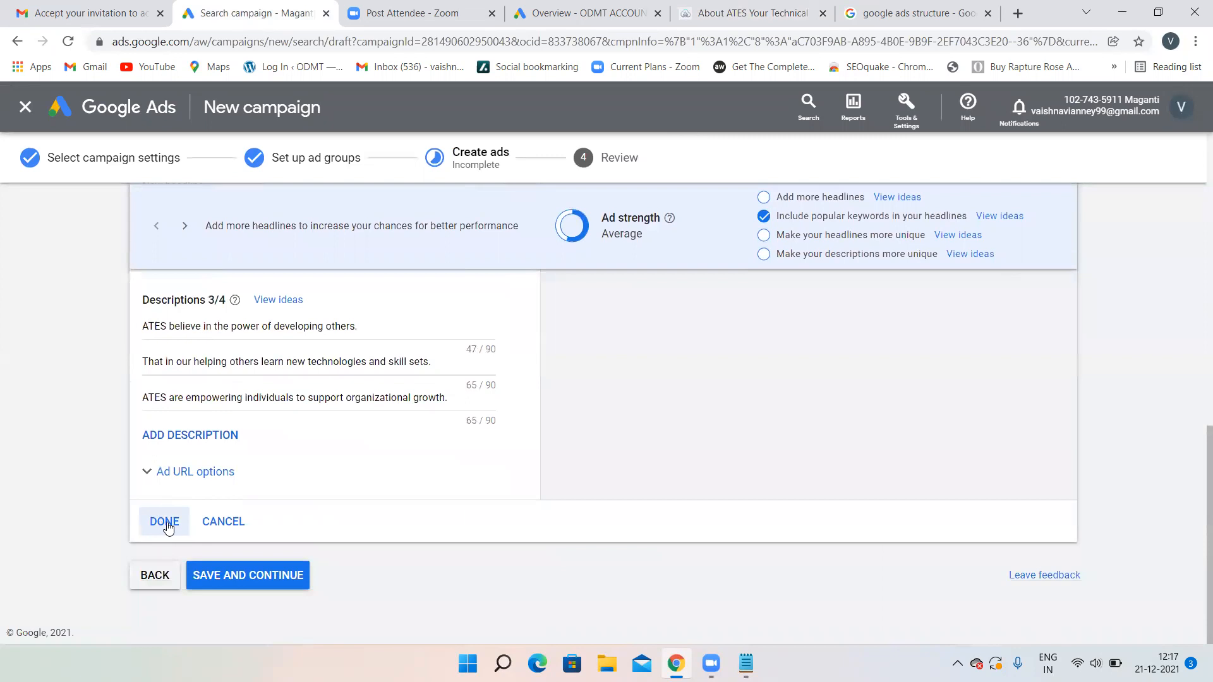
- Finish the ad, save the ad group, and publish the campaign despite the warning
left_click(165, 522)
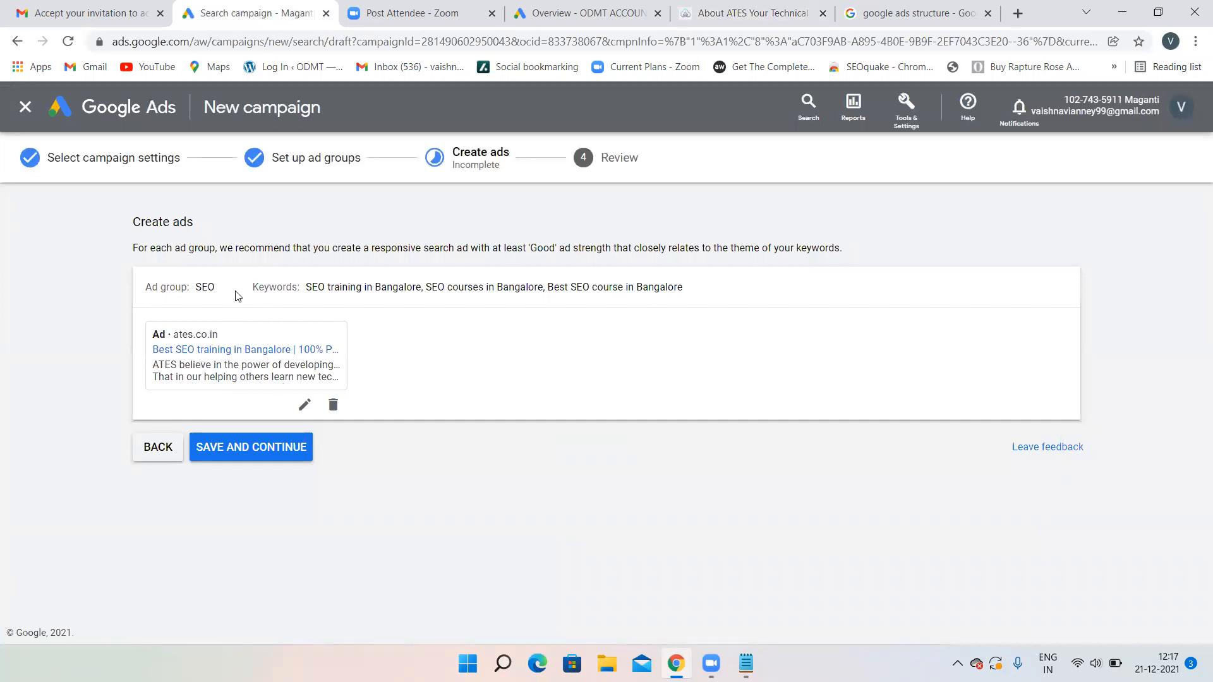
left_click(204, 291)
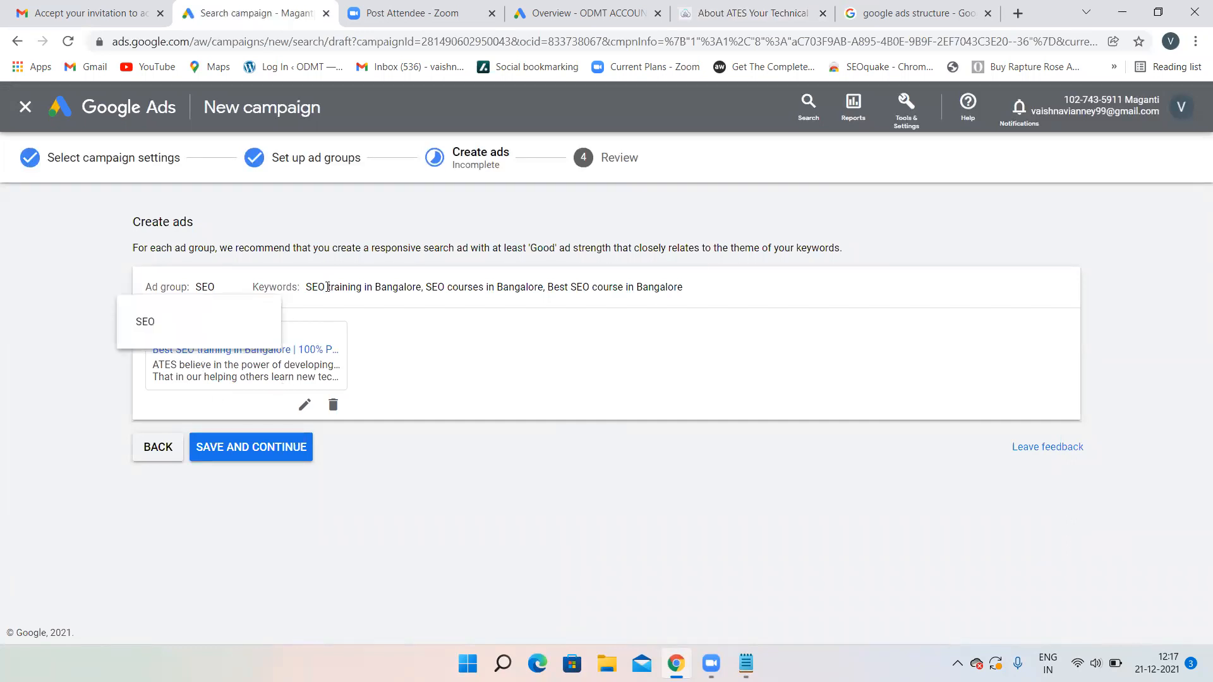
left_click(350, 286)
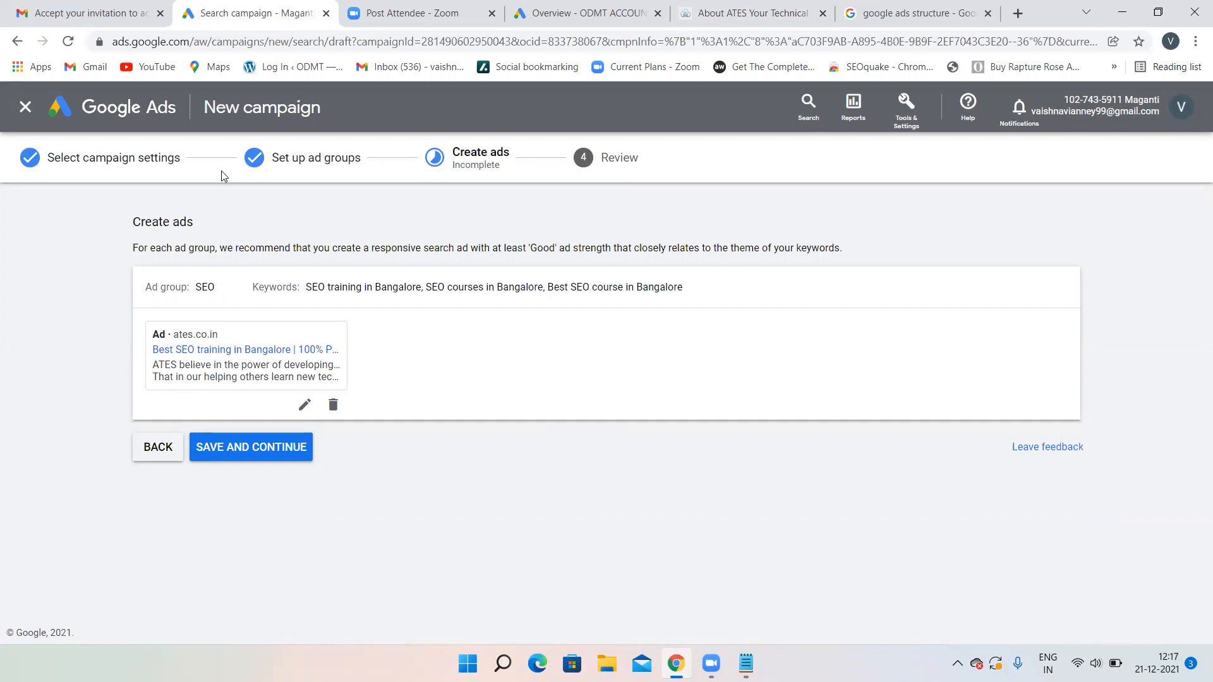
left_click(242, 447)
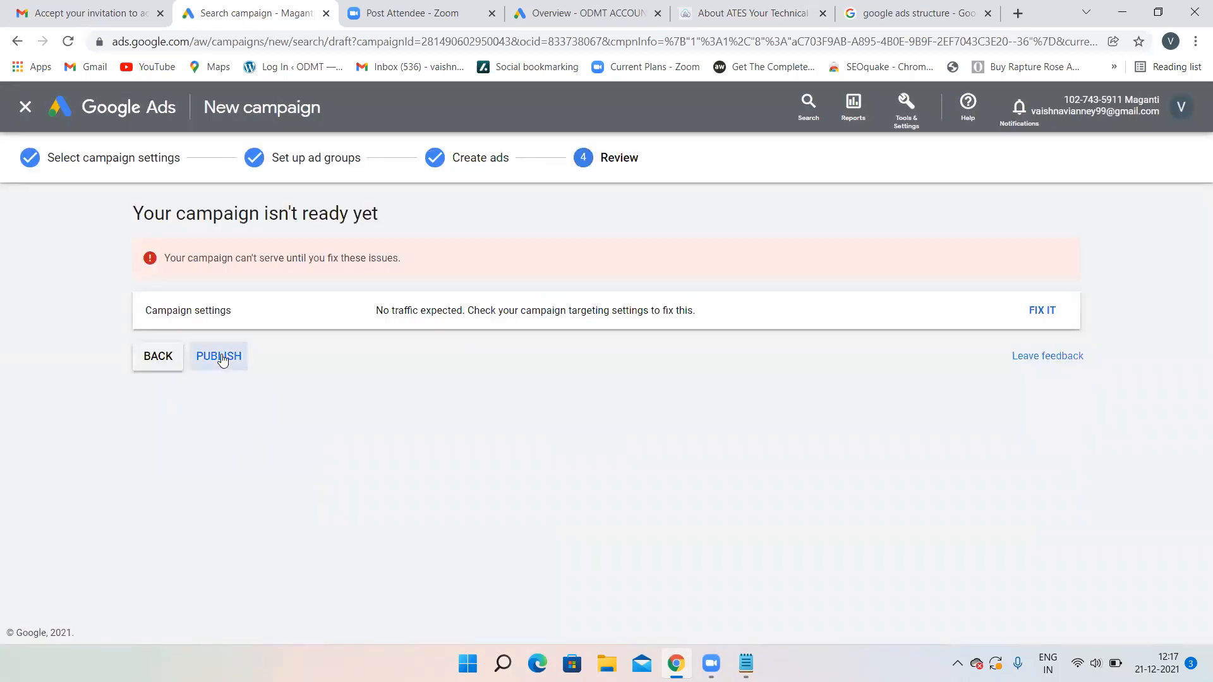
left_click(221, 358)
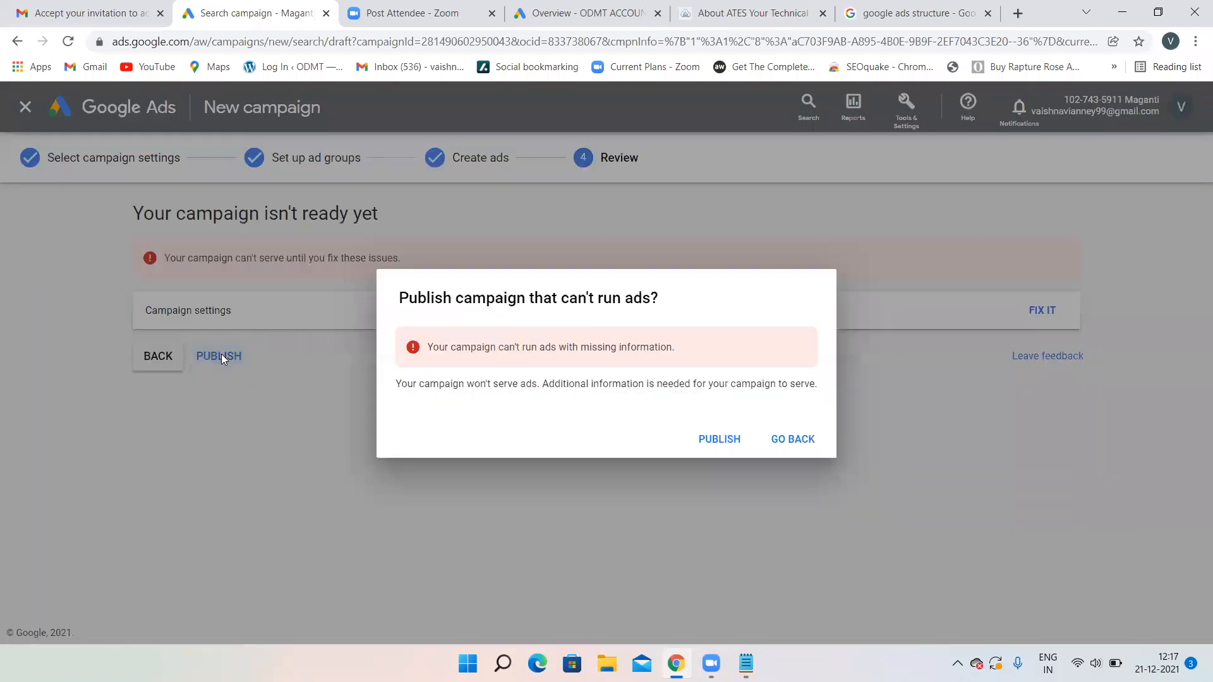
left_click(718, 440)
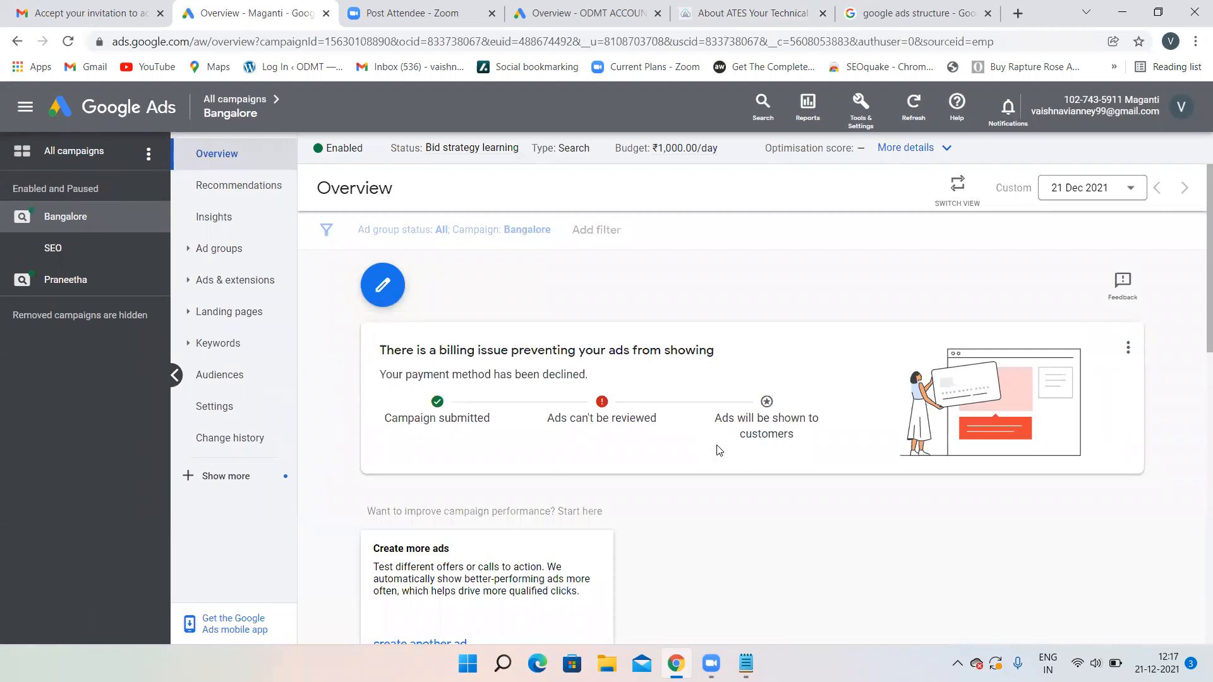
- Open the Bangalore campaign from All campaigns to view its Eligible SEO ad group
scroll(587, 384, "down", 1)
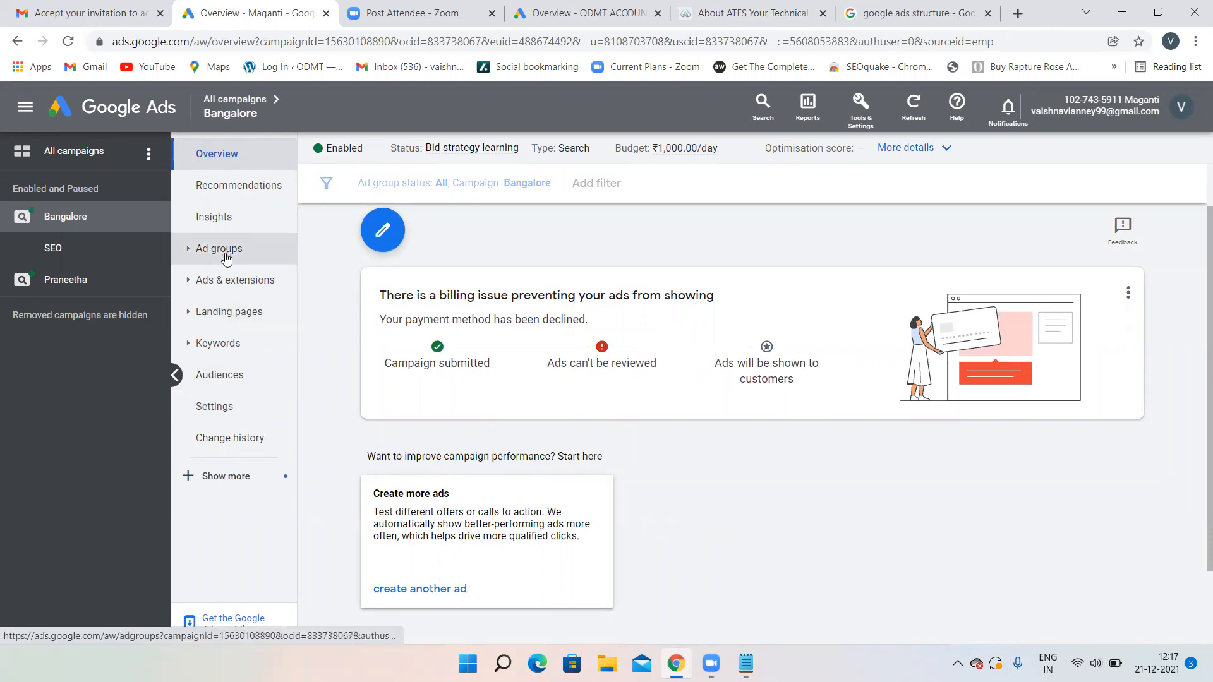
scroll(316, 230, "up", 1)
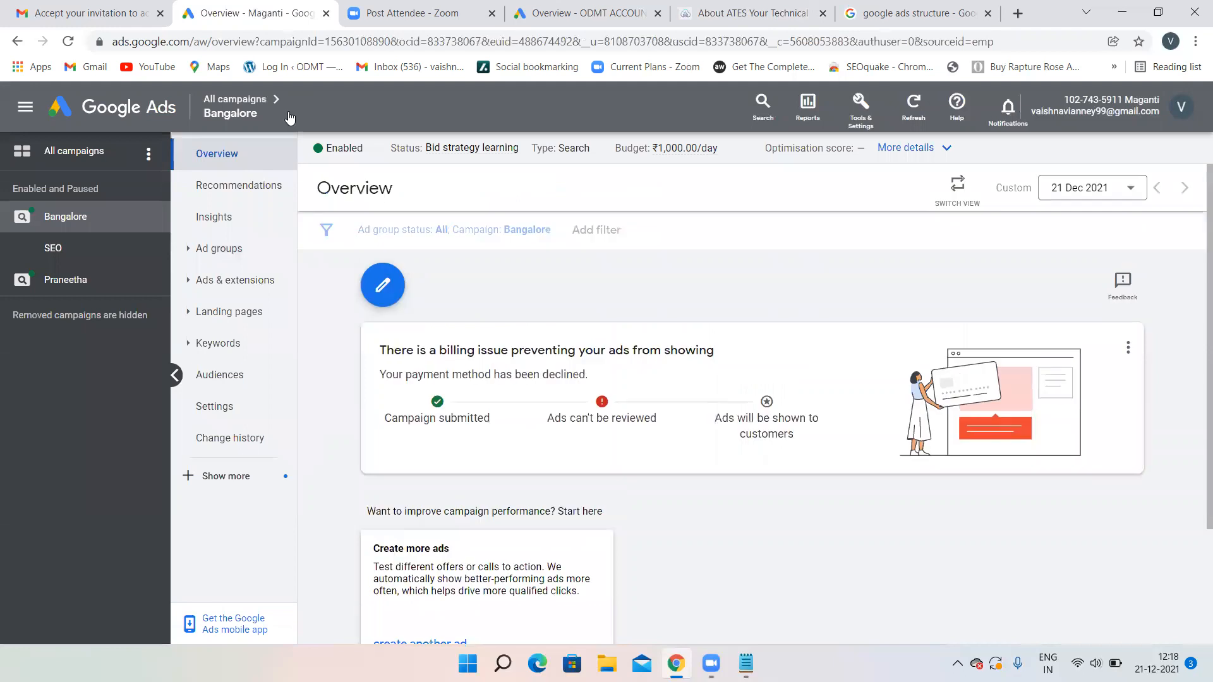
left_click(243, 102)
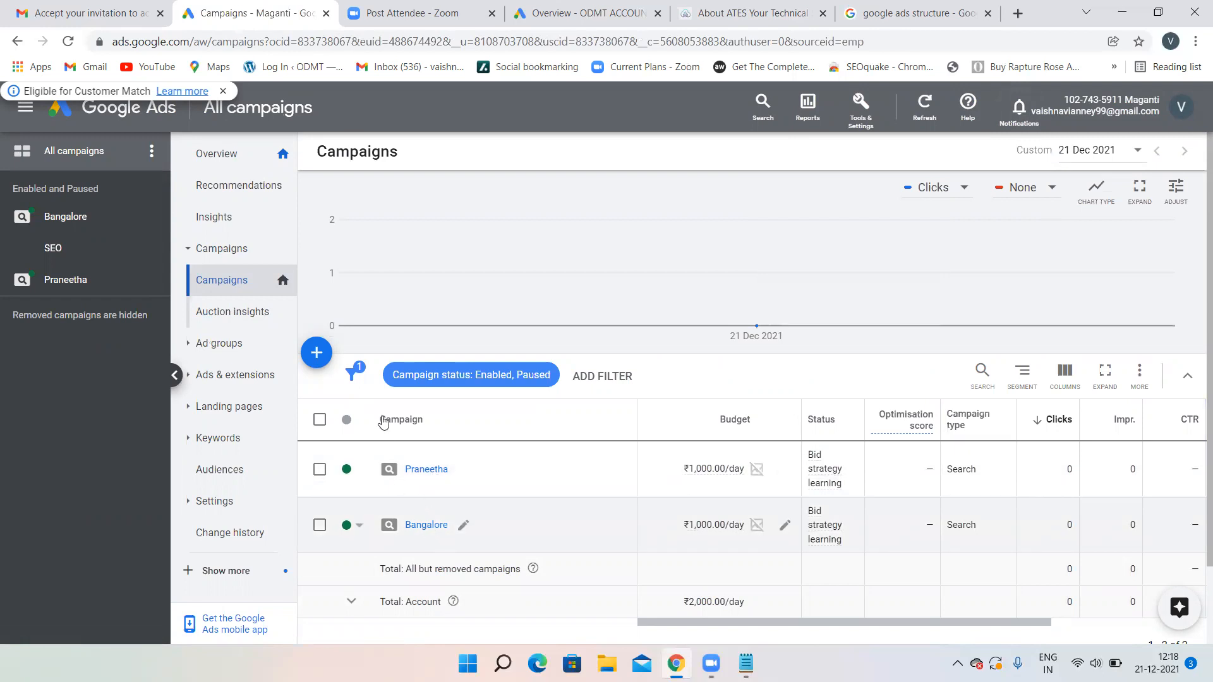
left_click(417, 528)
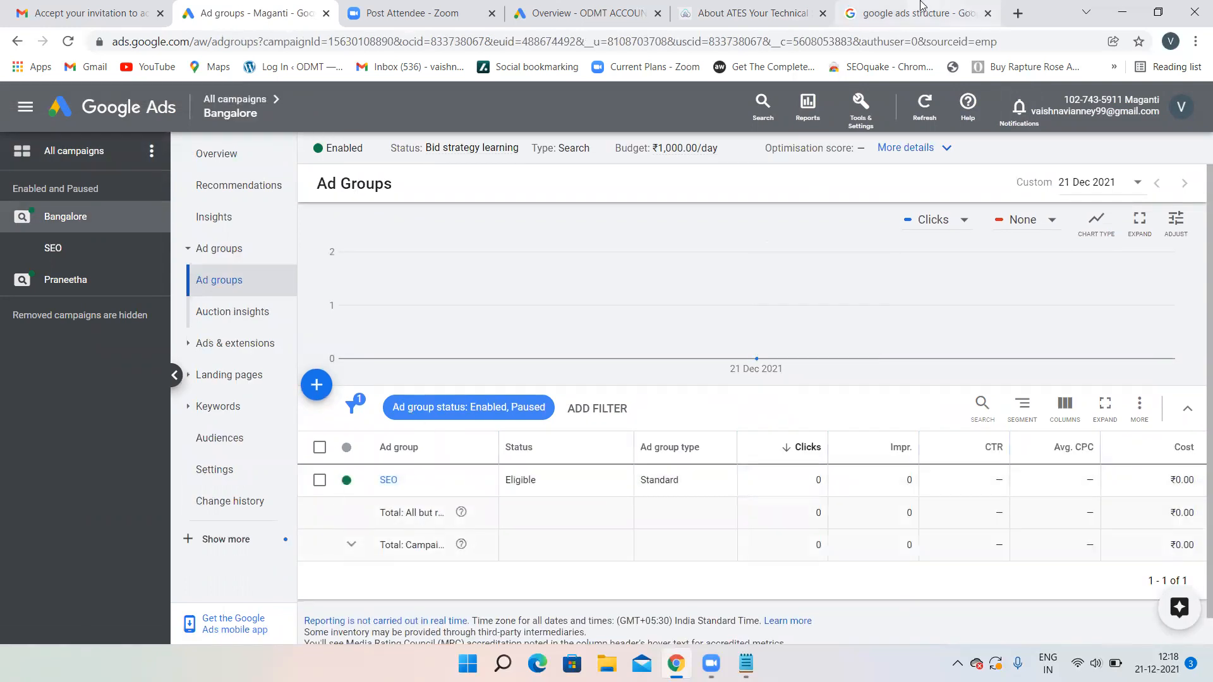
left_click(967, 8)
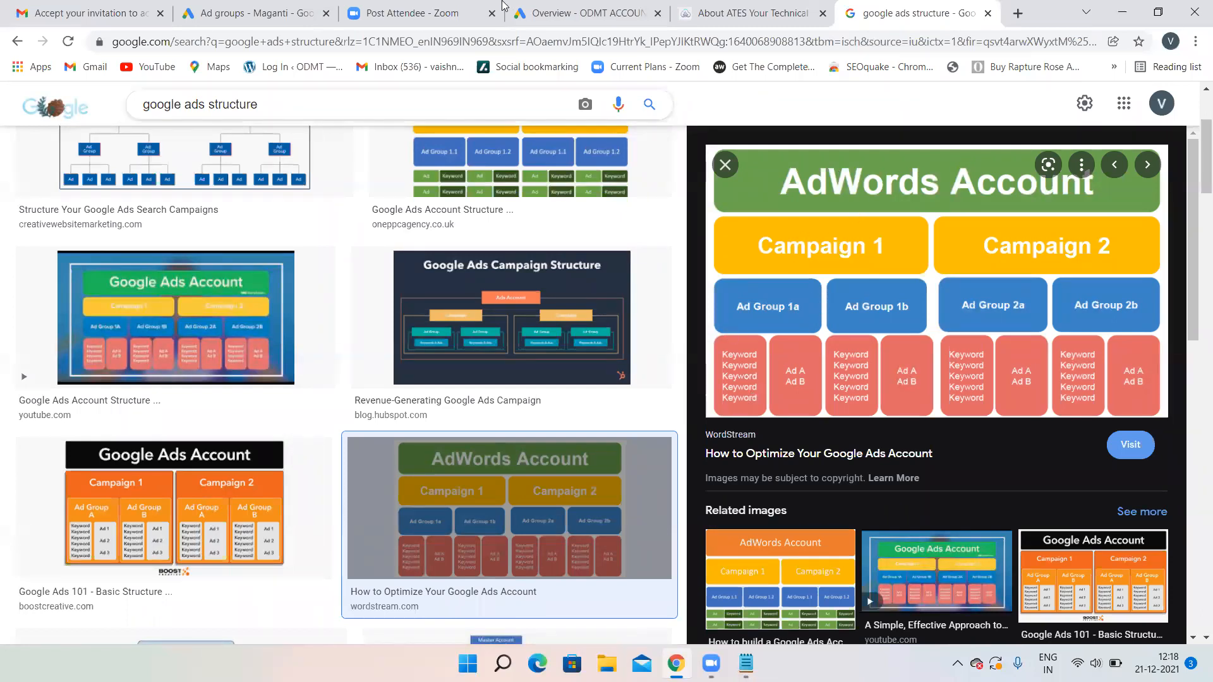
left_click(253, 13)
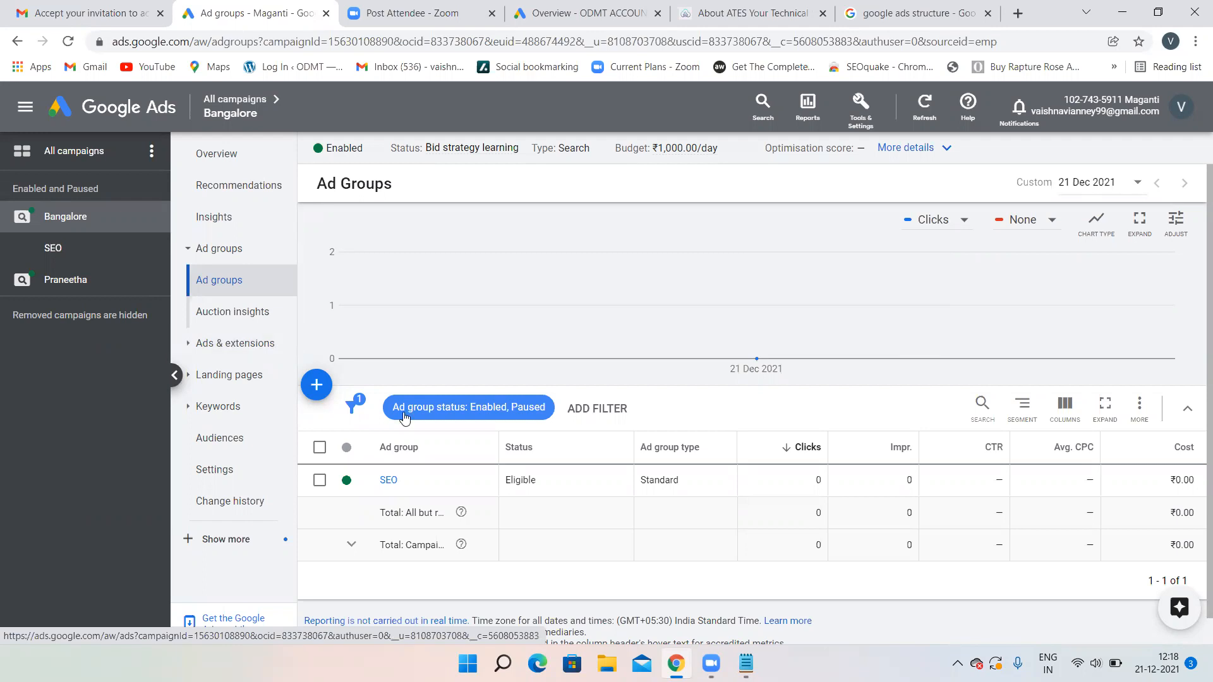
- Open the SEO ad group and look through its keywords, ads, and call extension
left_click(390, 482)
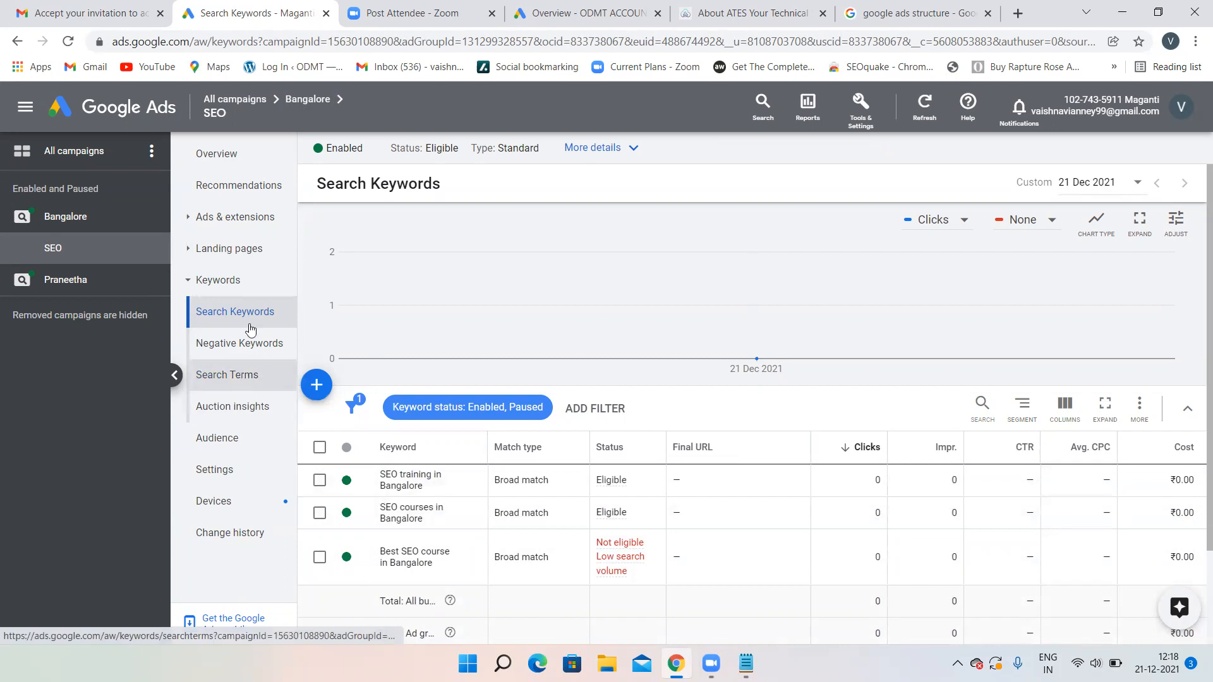
left_click(246, 217)
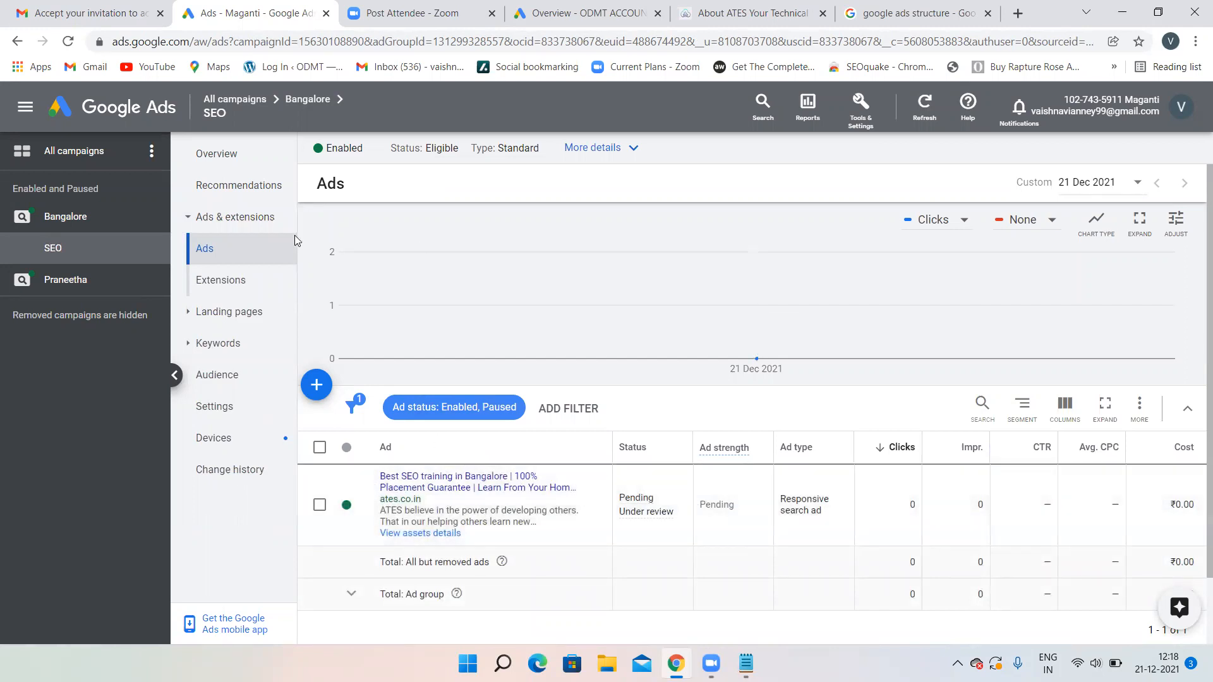
left_click(247, 278)
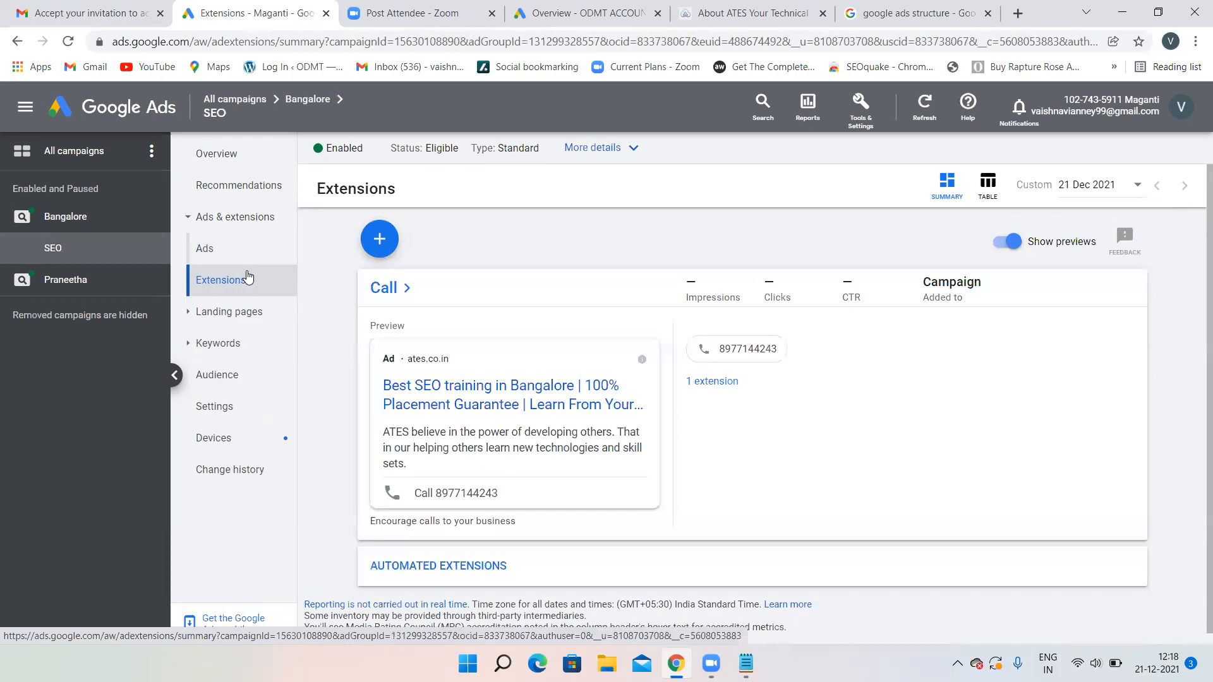
scroll(577, 419, "down", 1)
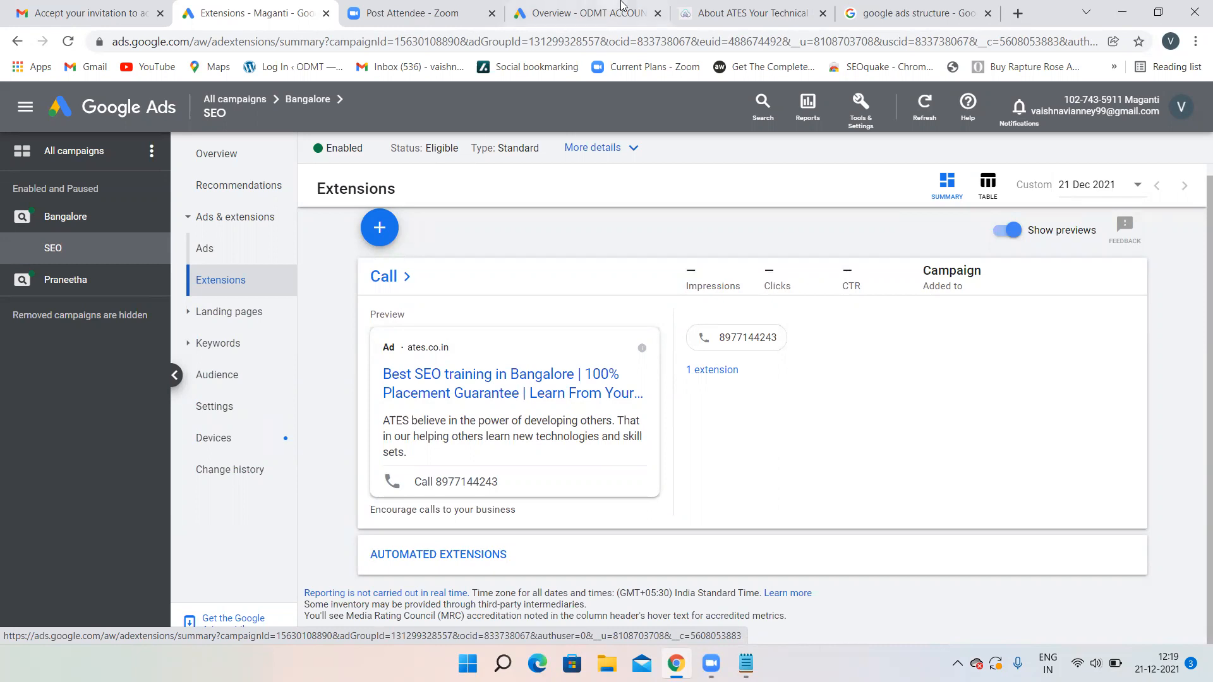
- Browse the other account's ads and extensions, then switch to the Bangalore SEO ad group's extensions tab
left_click(581, 12)
left_click(223, 356)
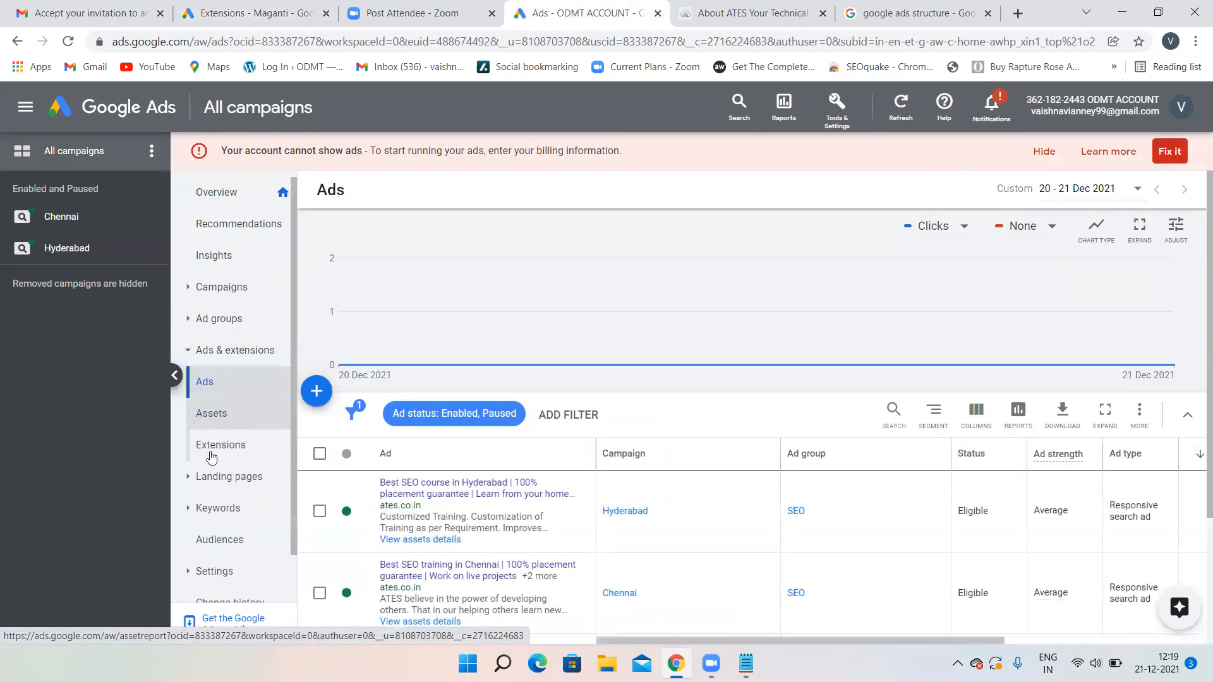
left_click(213, 446)
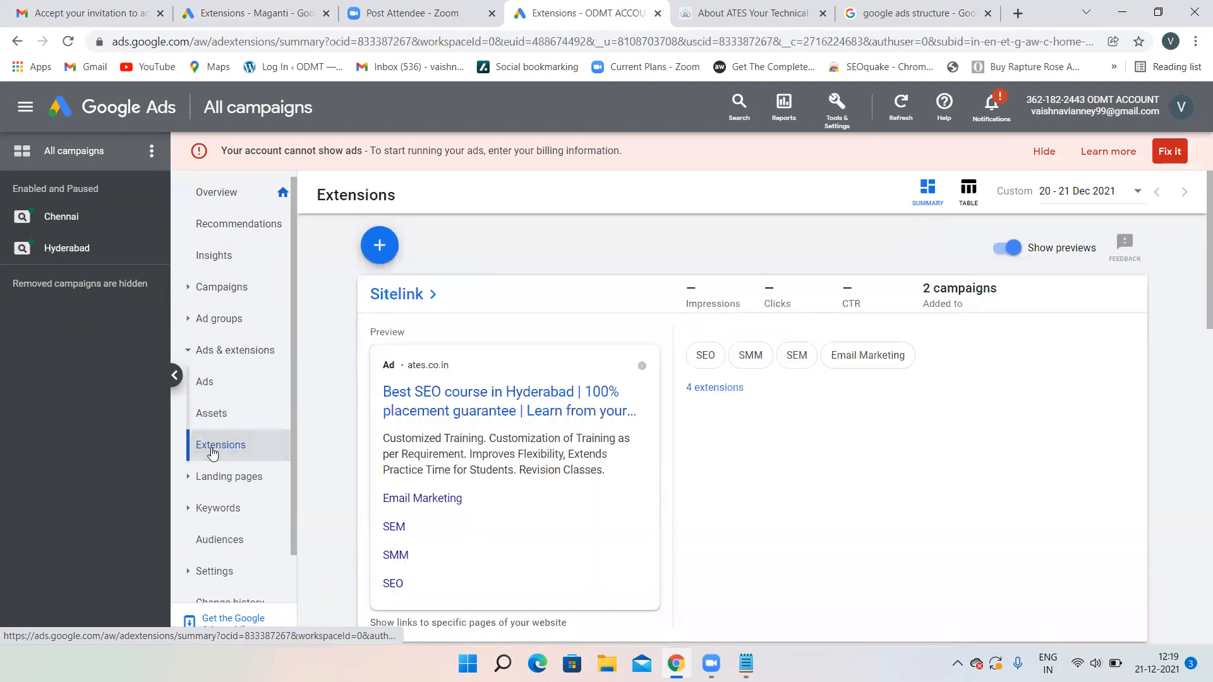
scroll(598, 438, "down", 15)
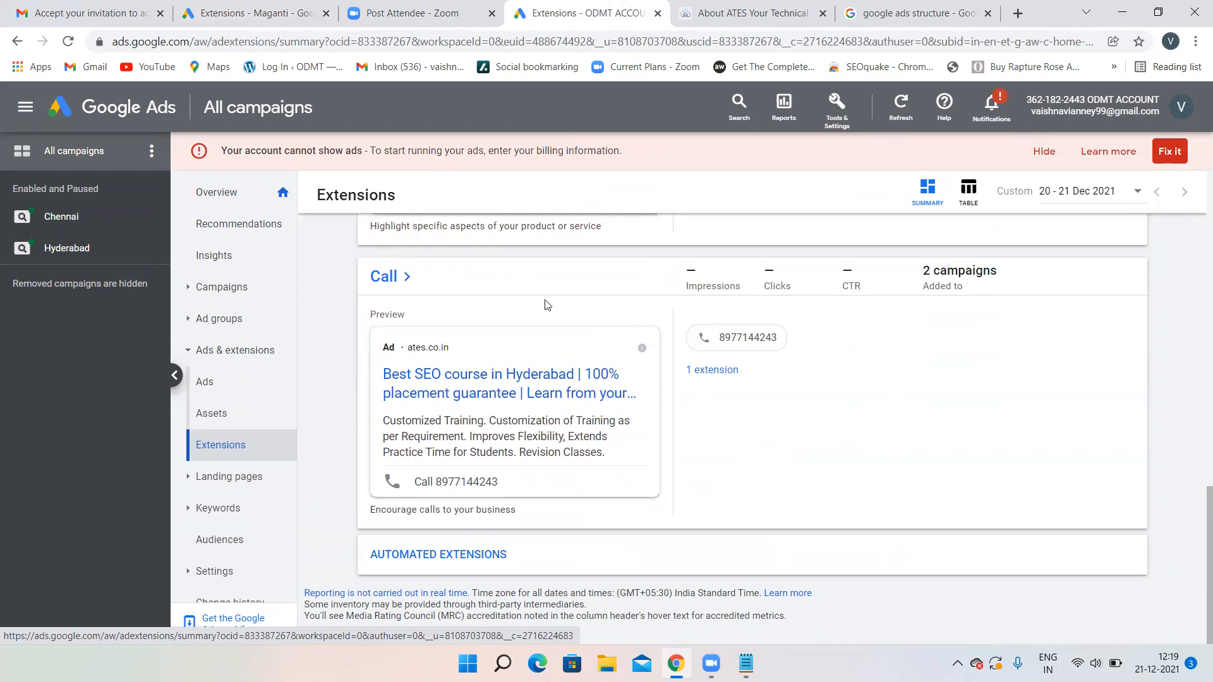
scroll(547, 302, "up", 12)
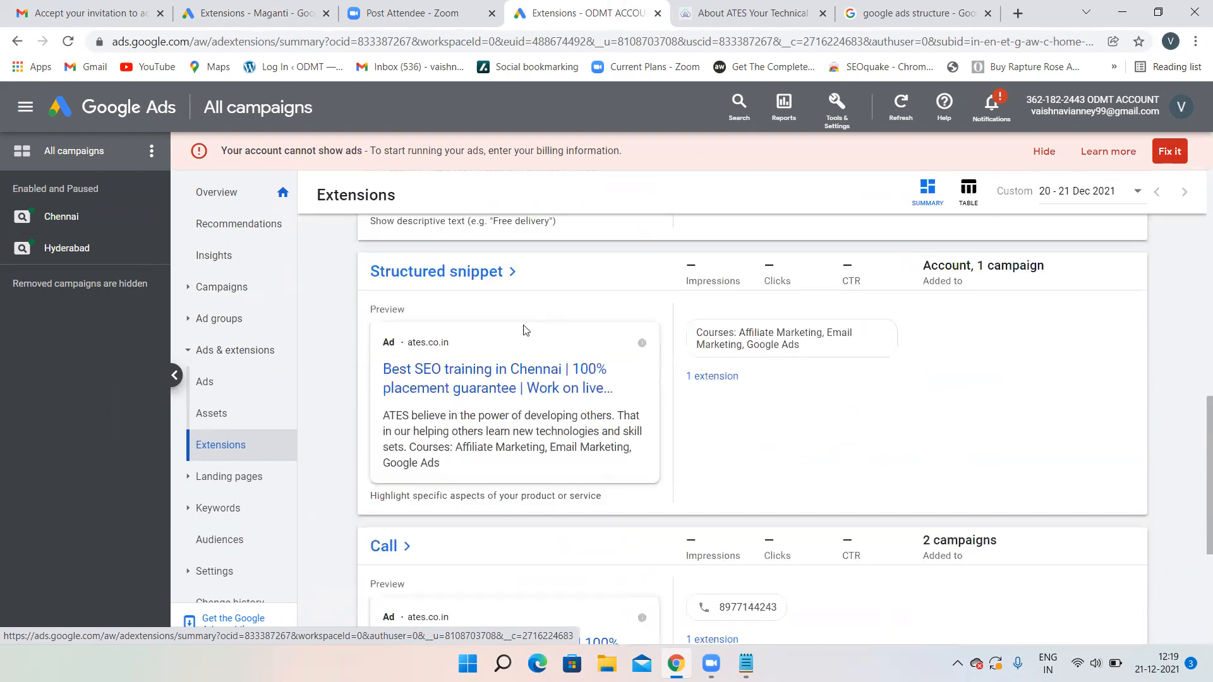
scroll(521, 321, "up", 3)
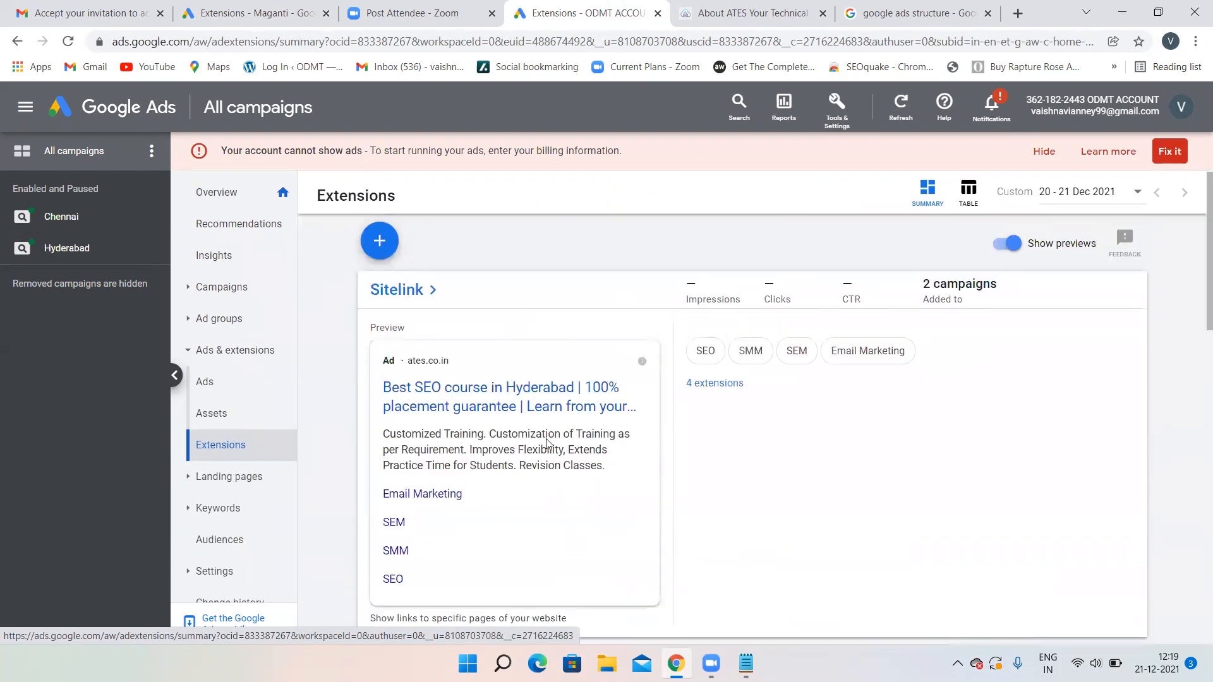
left_click(263, 5)
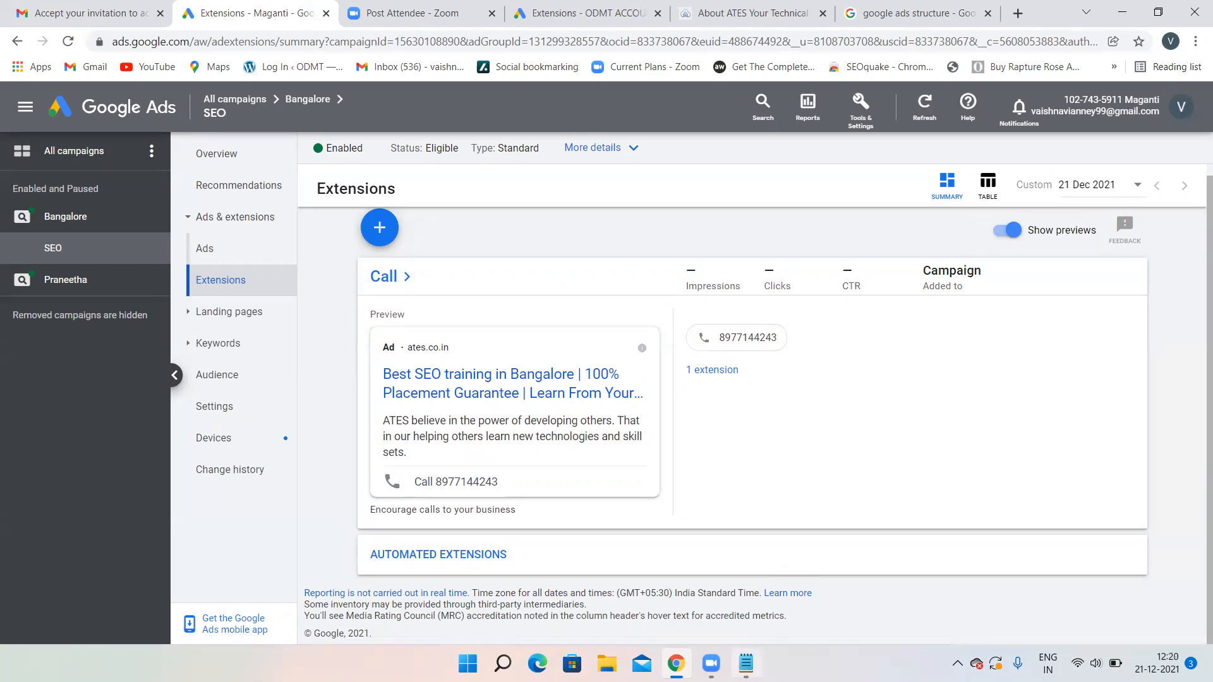
- Add a 'keyword match types' line below the CPC notes, then return to the first account's extensions
left_click(745, 663)
key("Return")
key("Return")
key("Return")
key("Return")
key("Return")
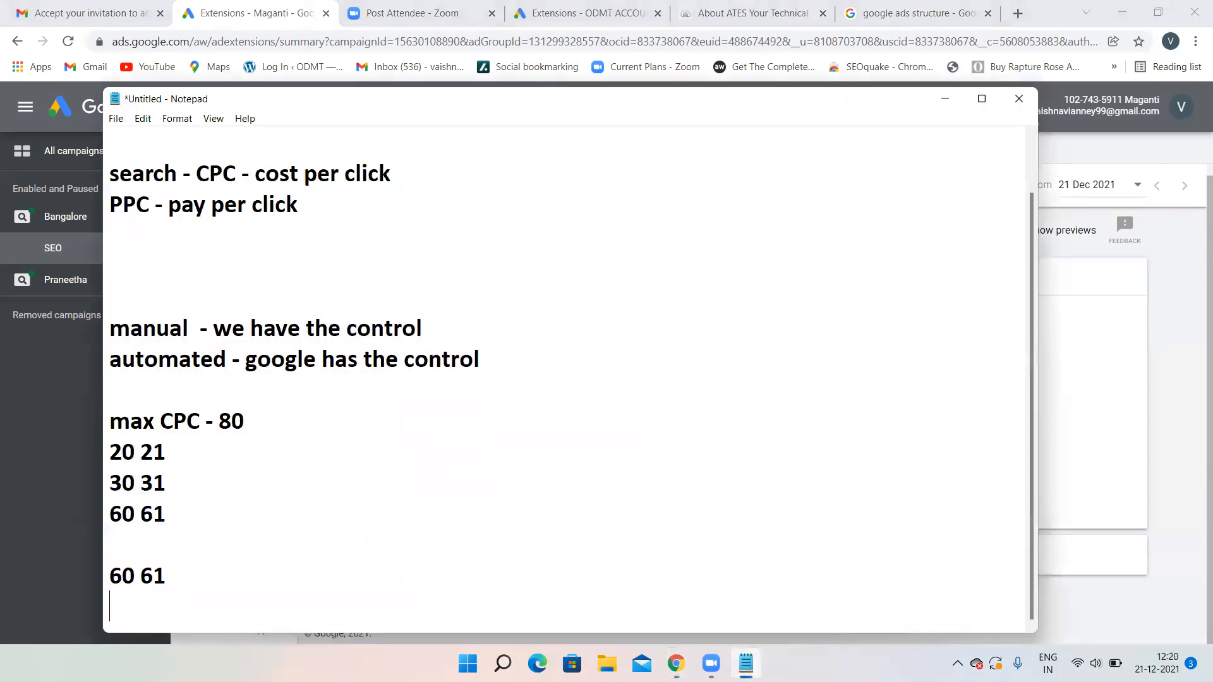
type("keyw")
type("match ty")
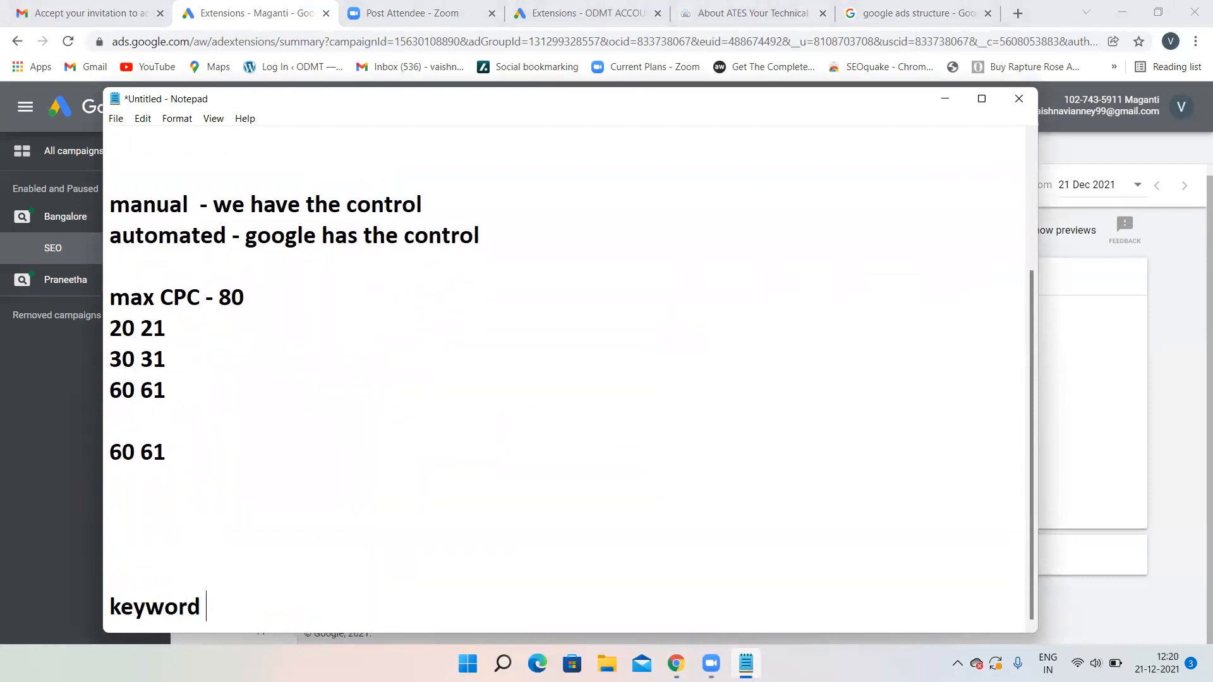
type("pes")
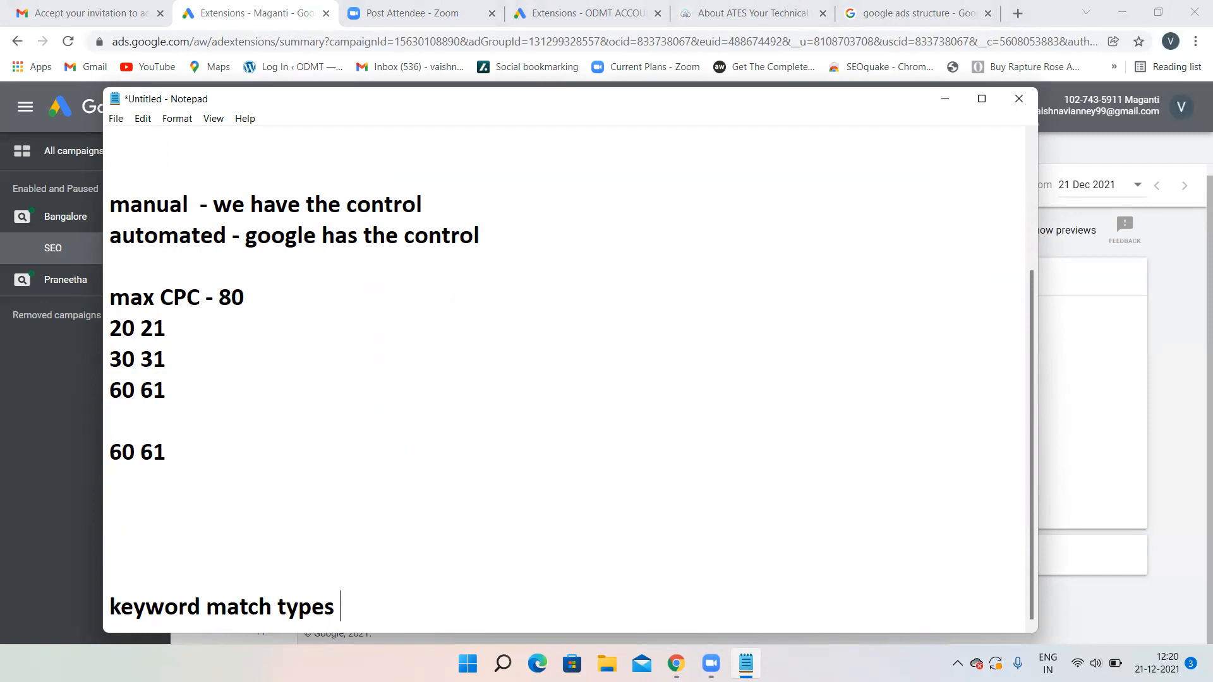
left_click(544, 11)
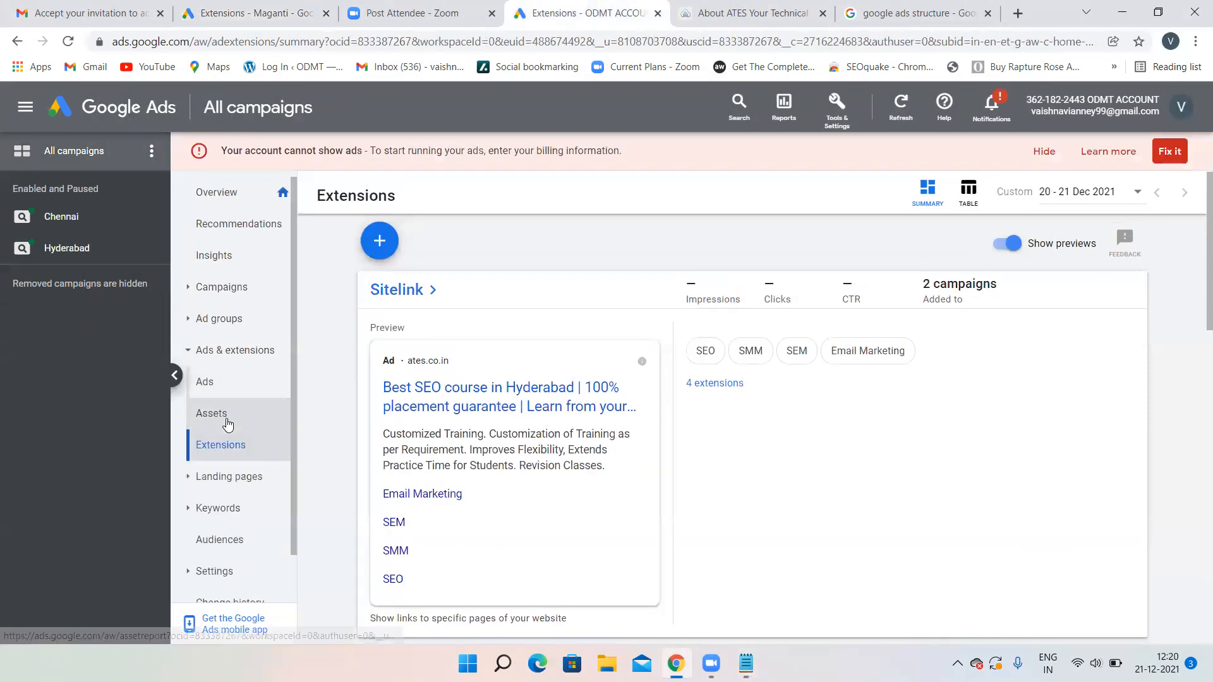
- Start a campaign-level sitelink extension, toggling its level and cancelling the campaign picker twice
left_click(372, 252)
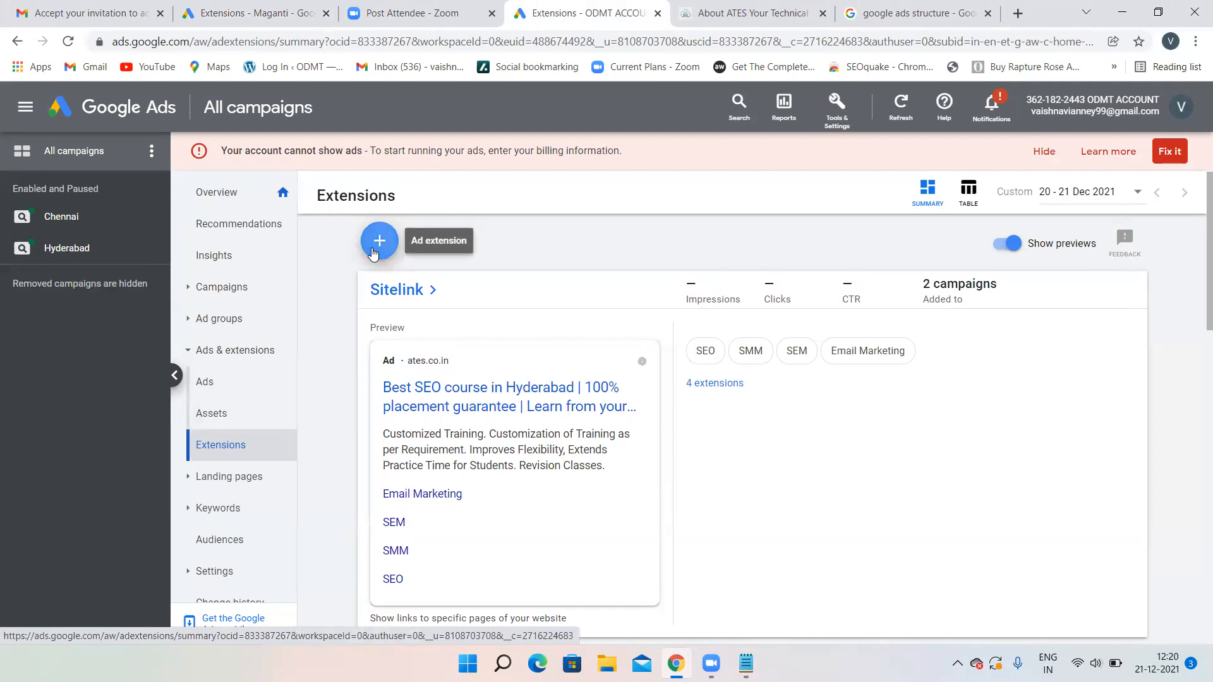
left_click(403, 224)
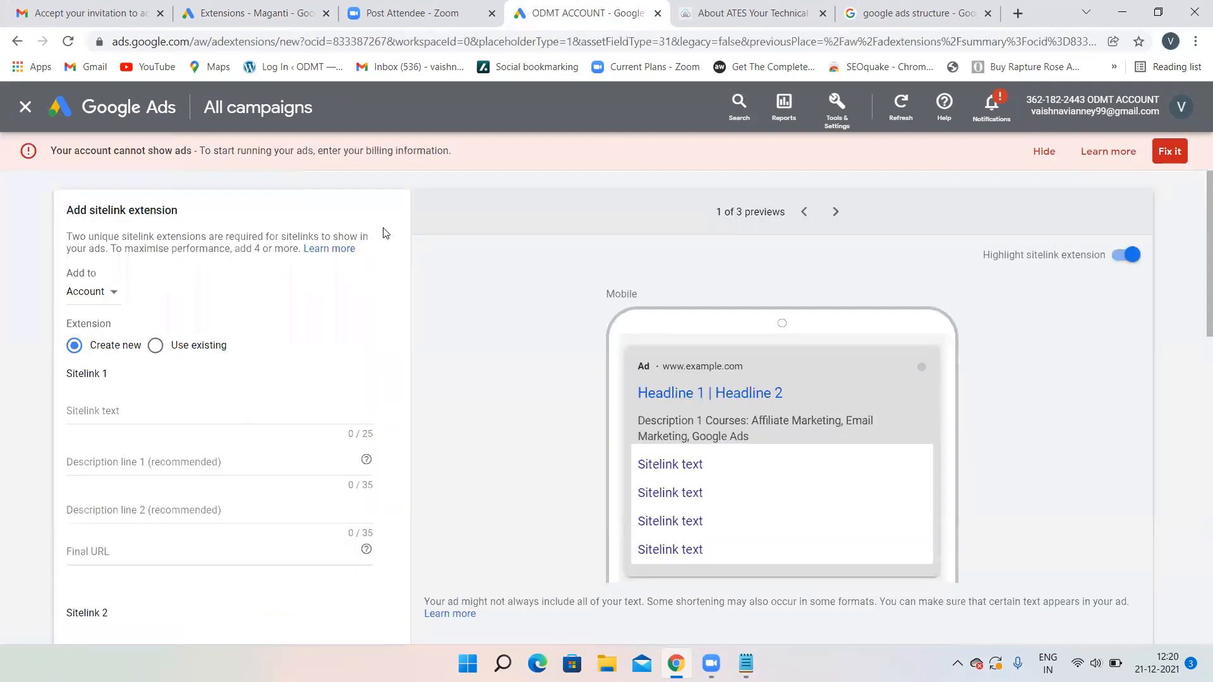
left_click(111, 293)
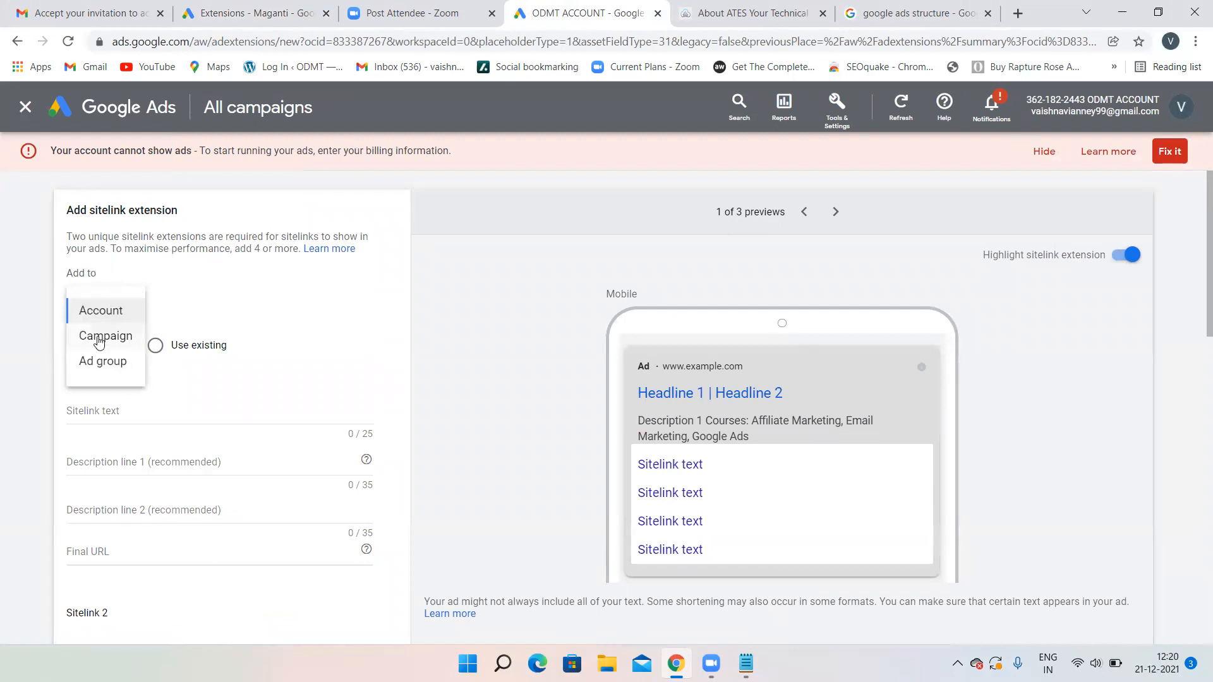
left_click(99, 338)
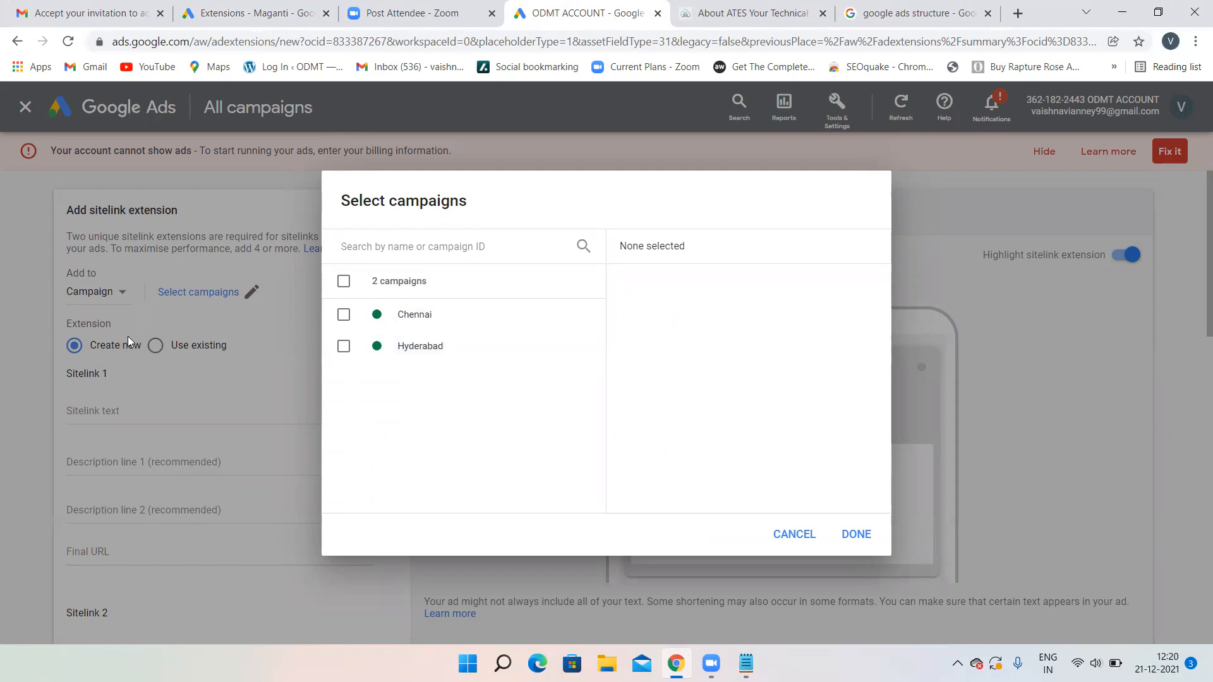
left_click(227, 216)
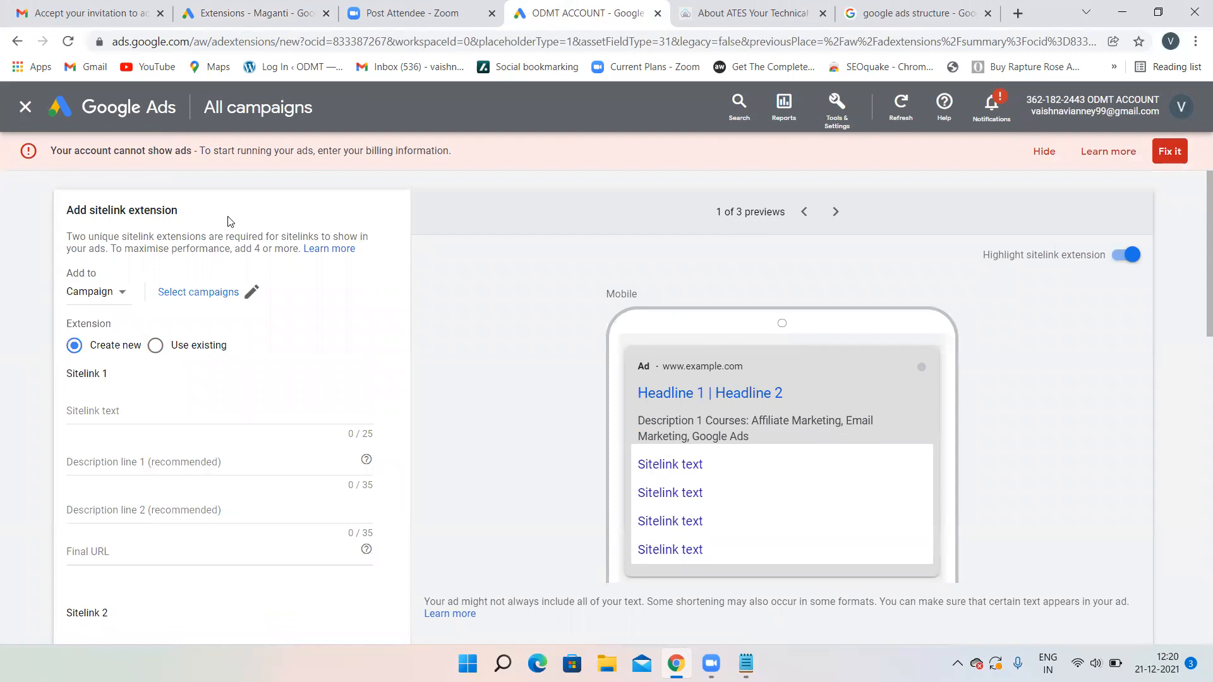
left_click(118, 302)
left_click(116, 313)
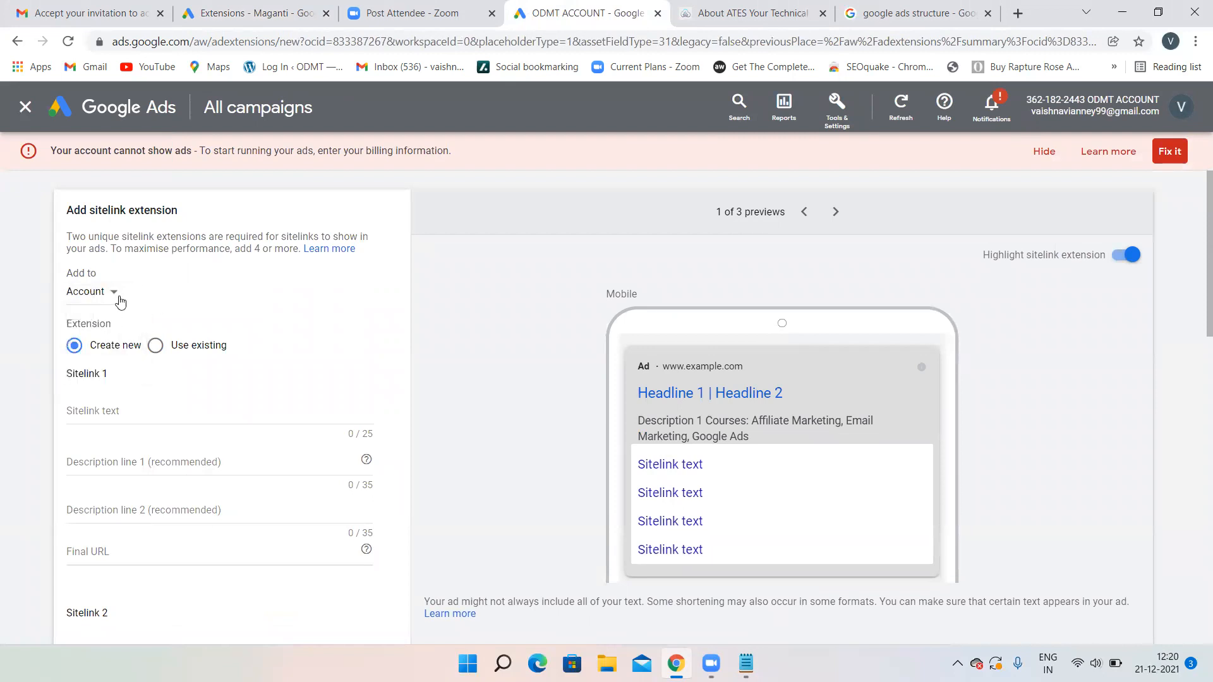
left_click(120, 302)
left_click(120, 341)
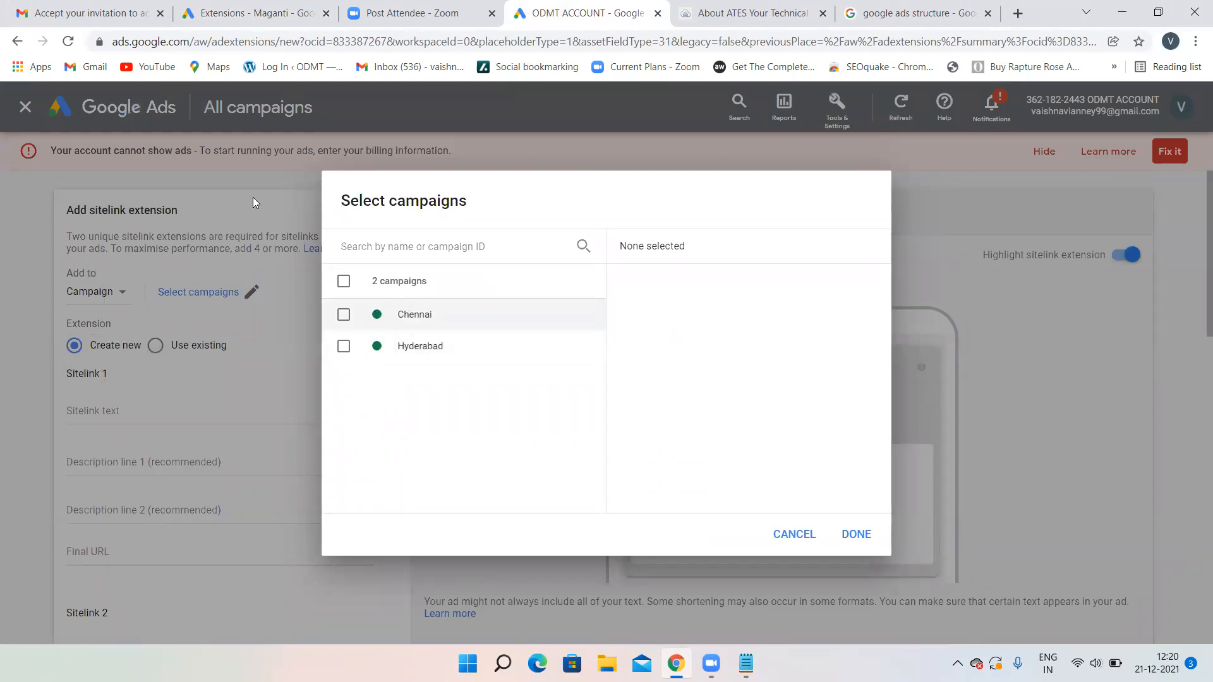
left_click(7, 202)
- Abandon the unsaved sitelink, return to the second account's extensions, and bring Notepad forward
left_click(137, 115)
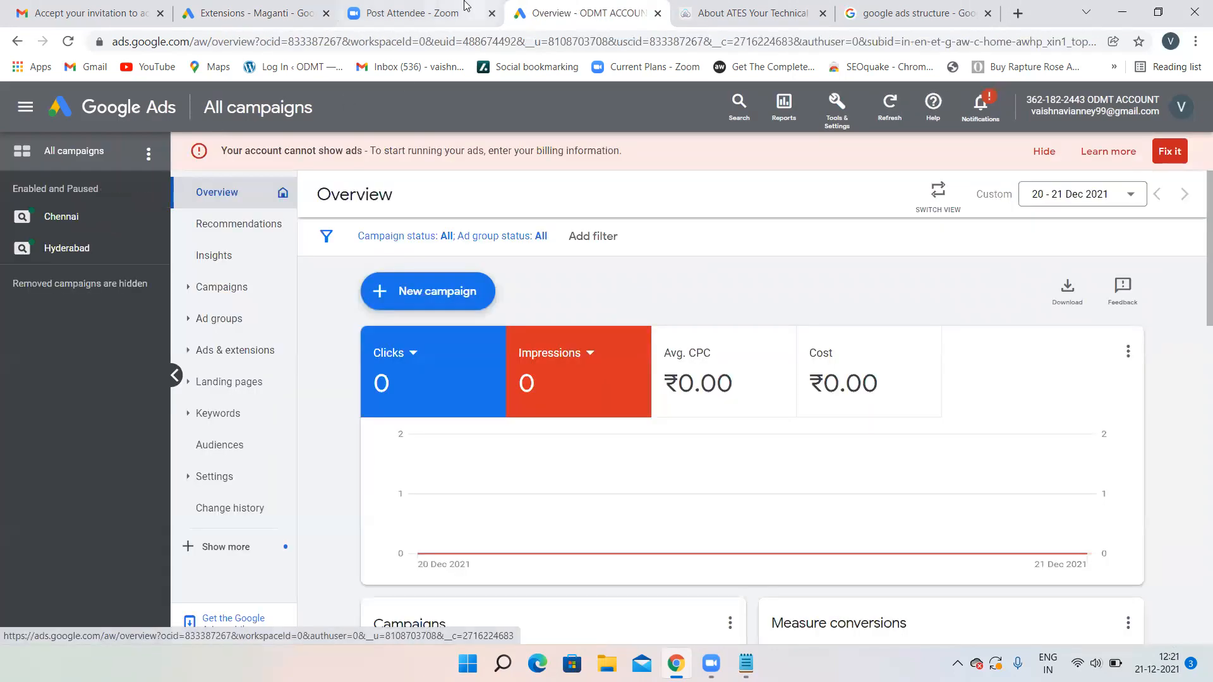
left_click(466, 7)
left_click(268, 8)
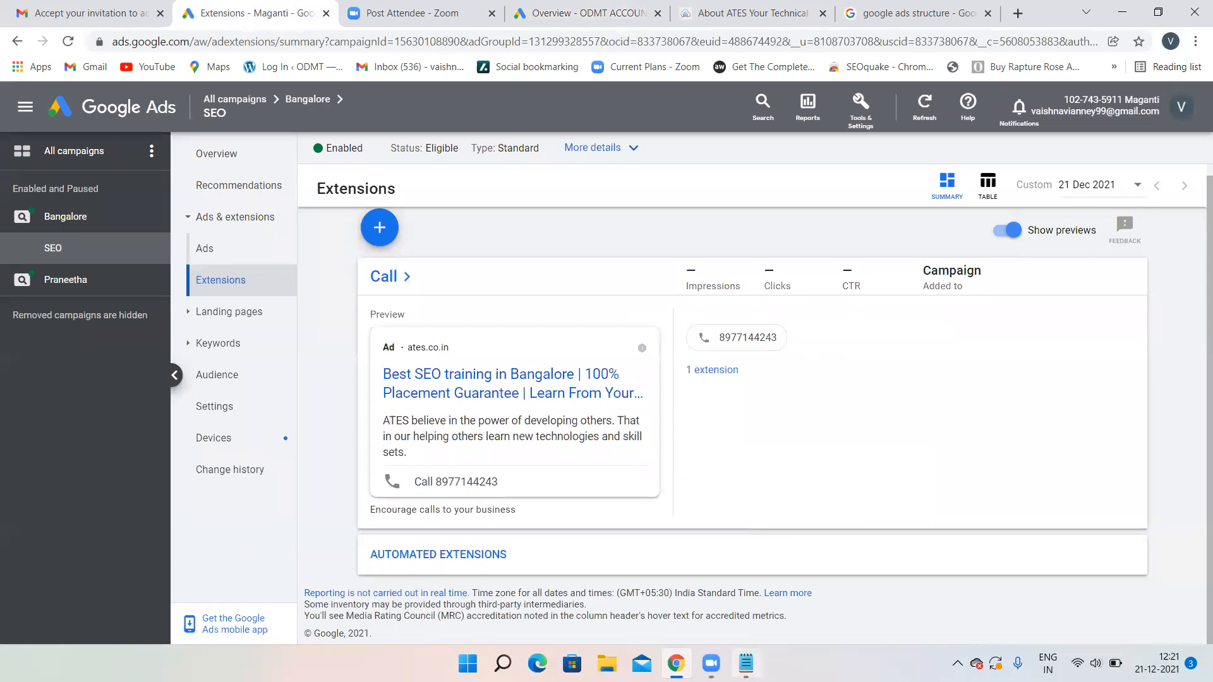
left_click(746, 664)
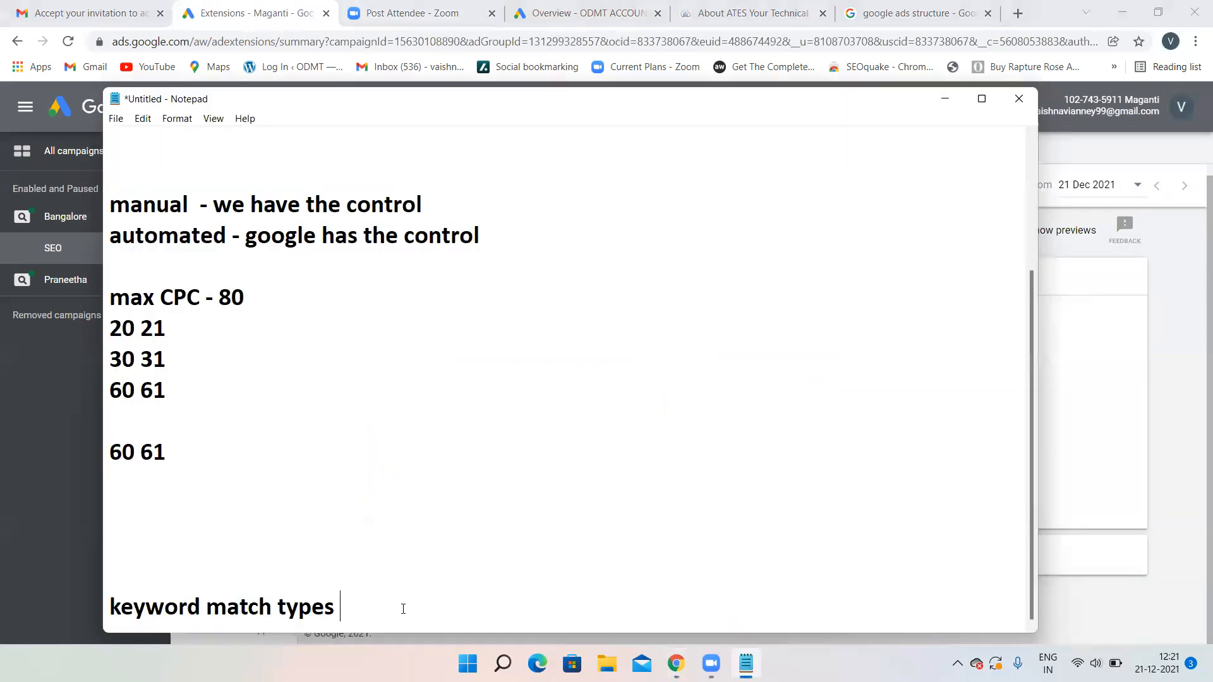
- List 'broad match', 'phrase' and 'exact match' on separate lines under the heading
key("Return")
type("broad match")
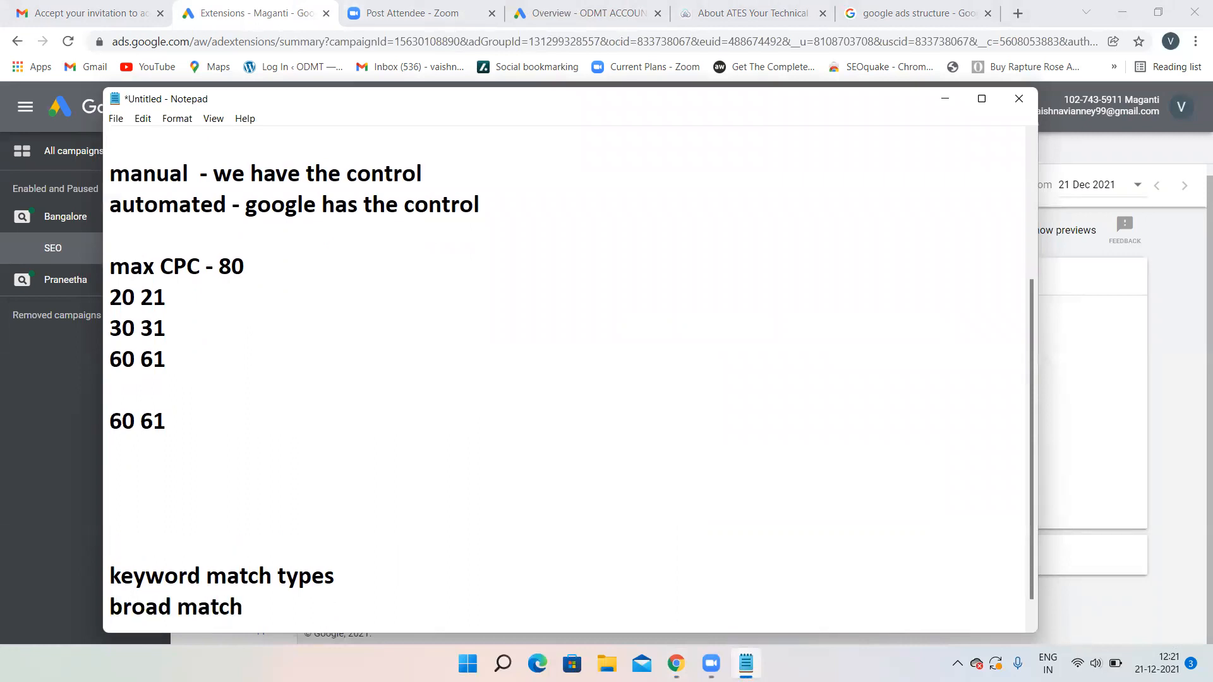
key("Return")
type("phrase")
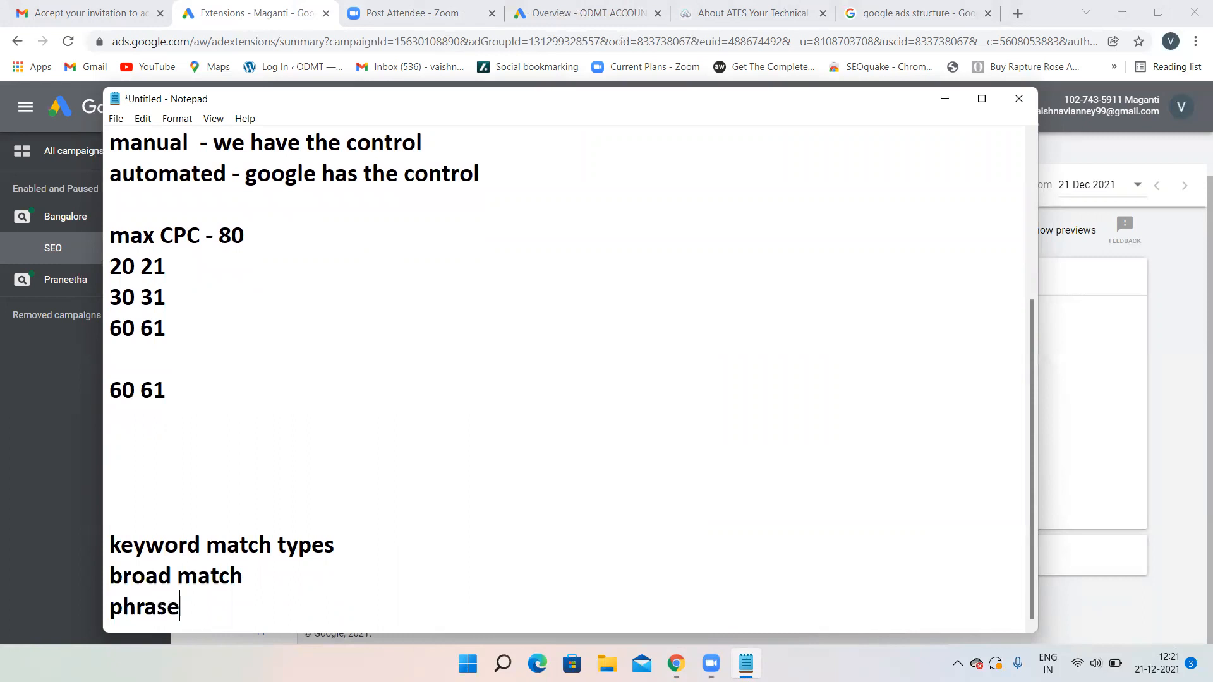
key("Return")
type("e")
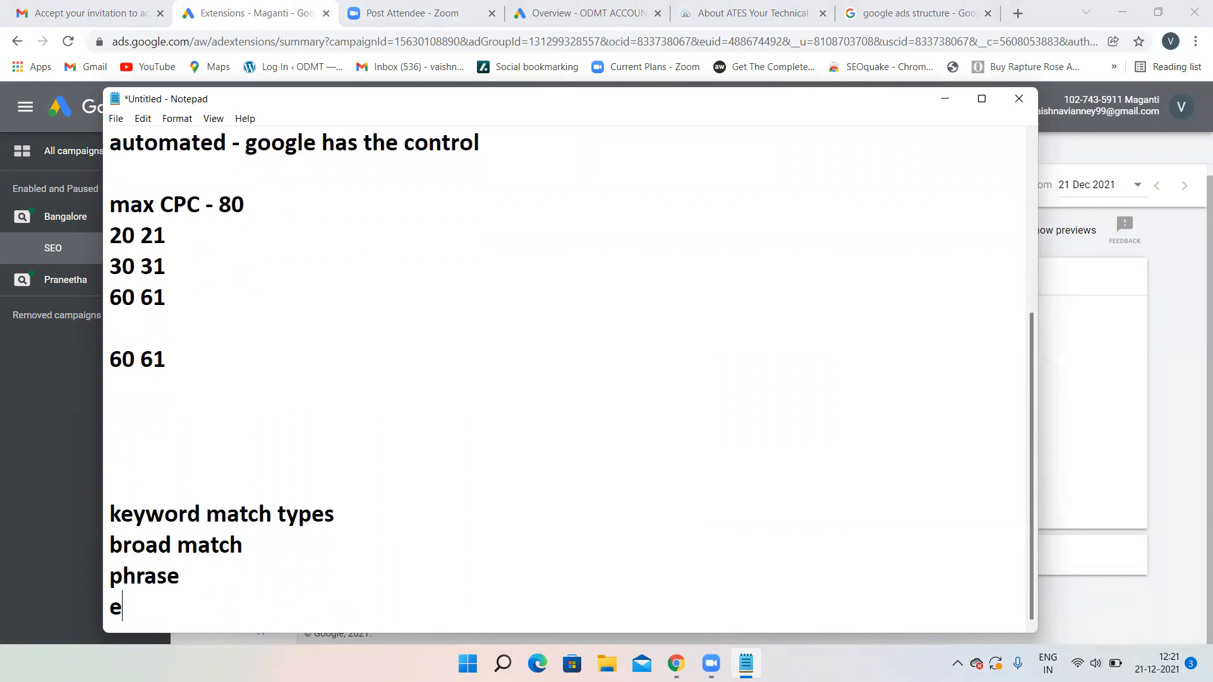
type("xact match")
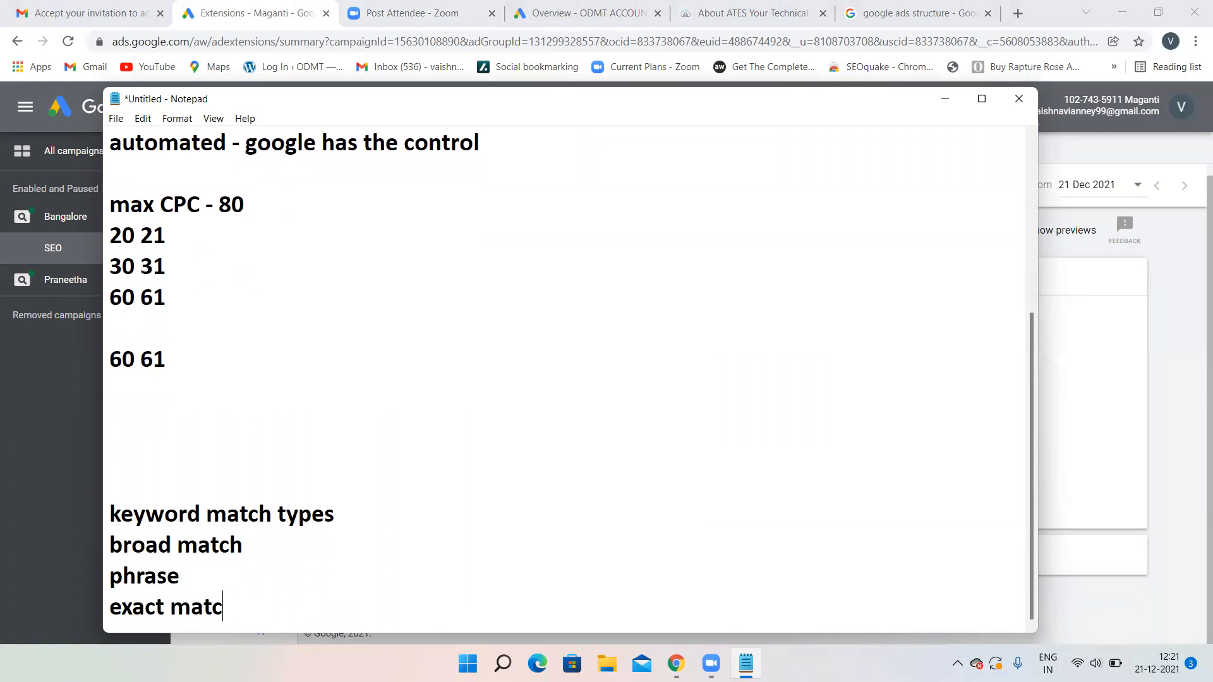
- Add 'broad match modifier' and 'negative match' lines, fixing the 'modifier' typo
key("Return")
type("bro")
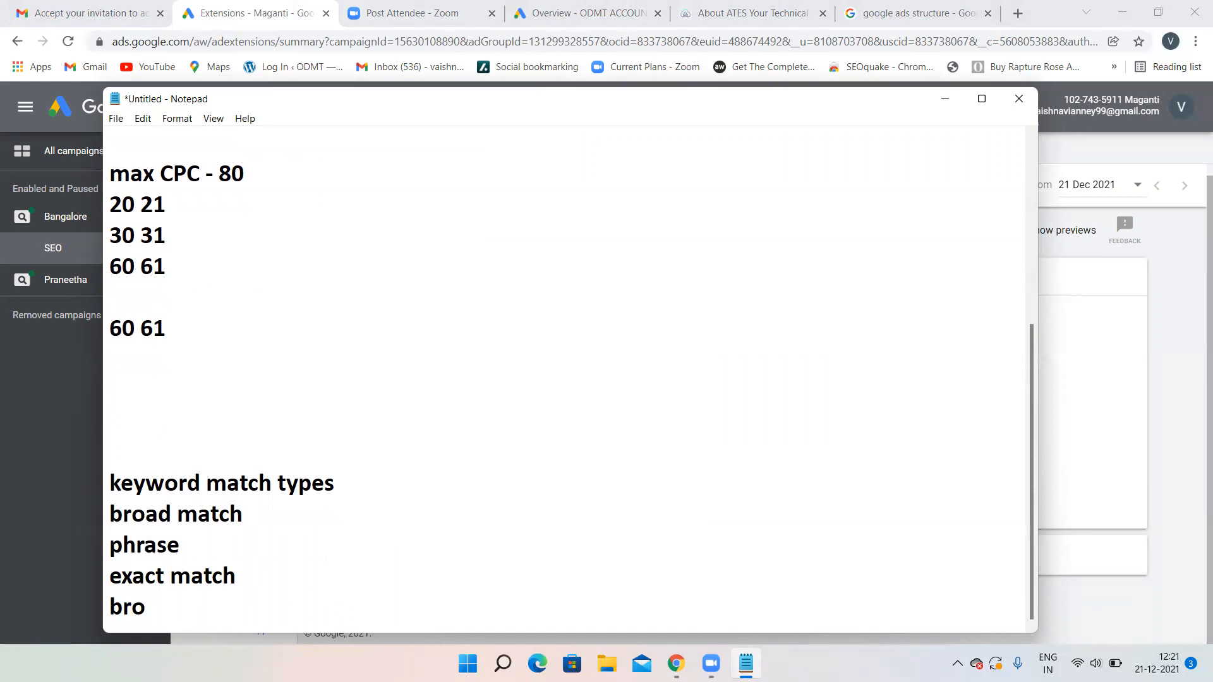
type("ad match mo")
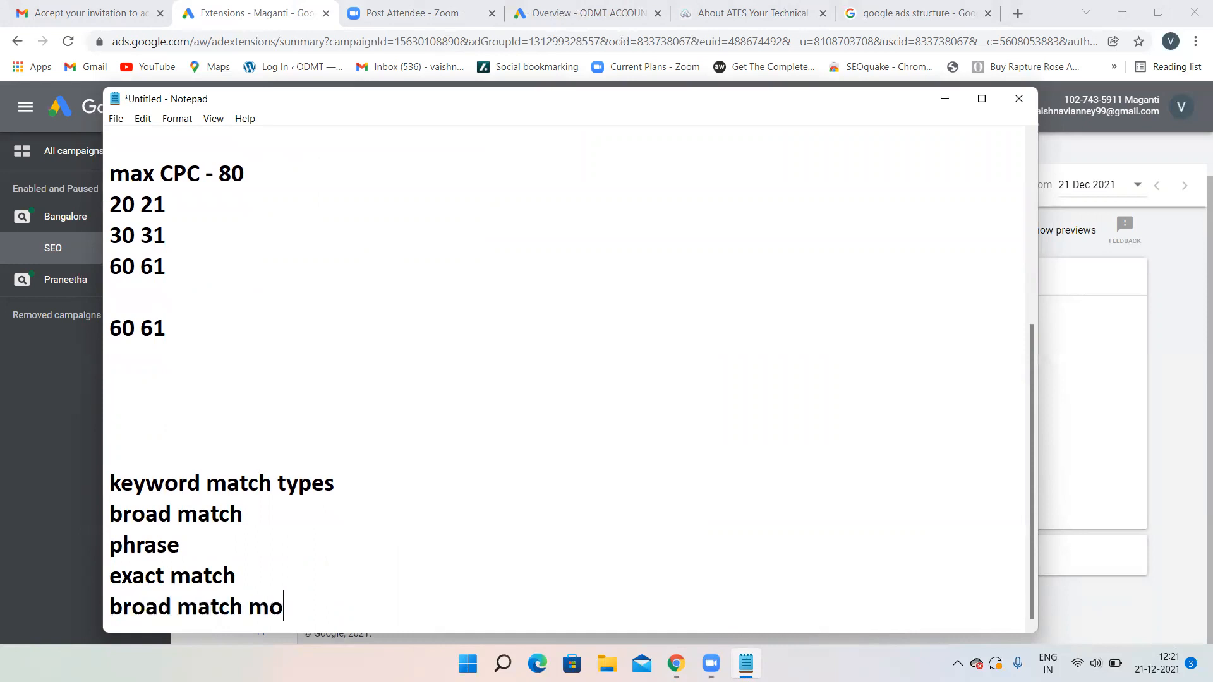
type("difier")
key("Return")
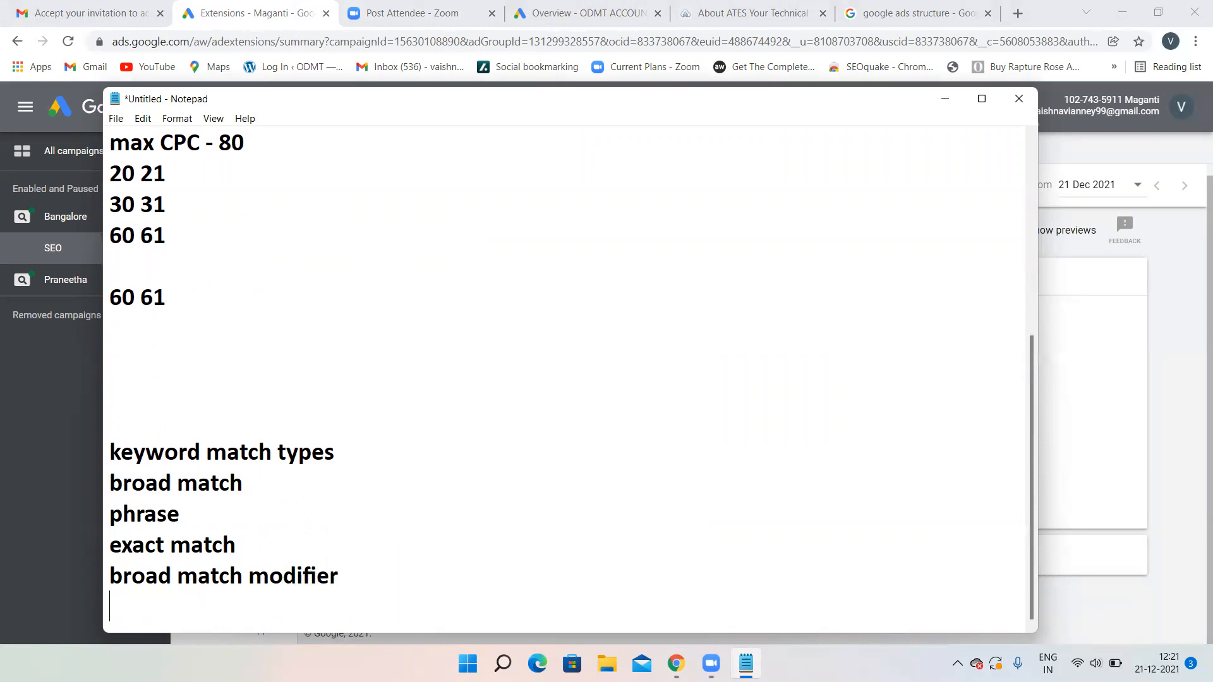
type("negativ")
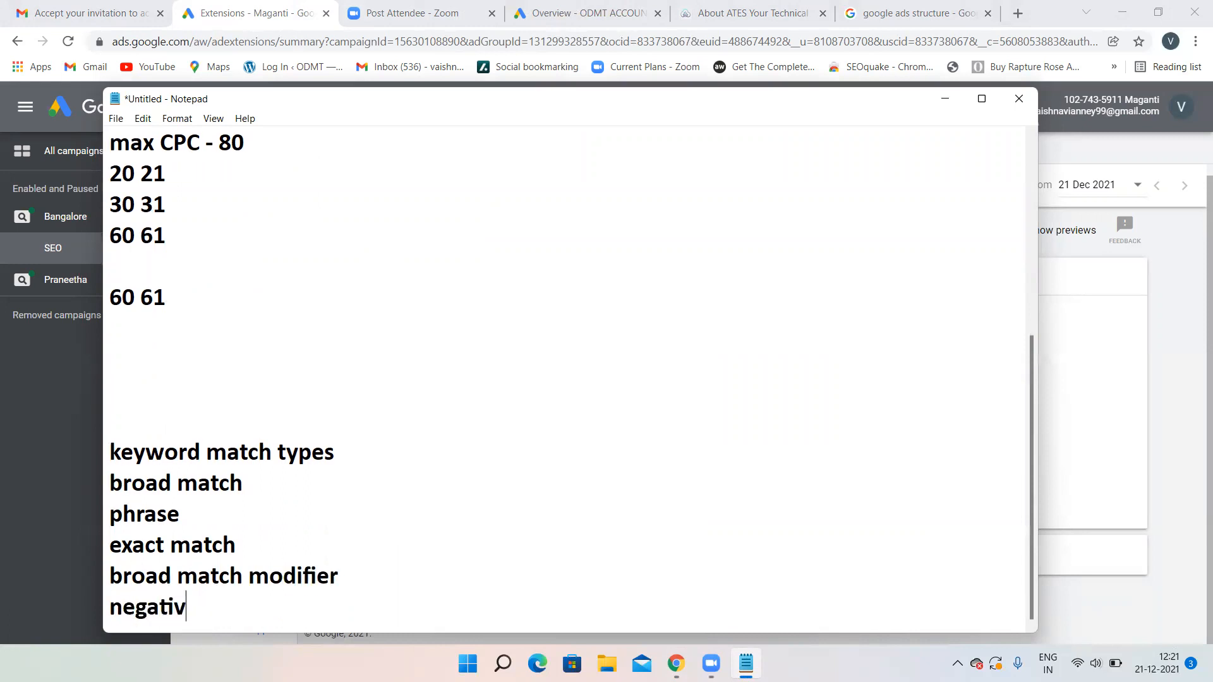
type("e match")
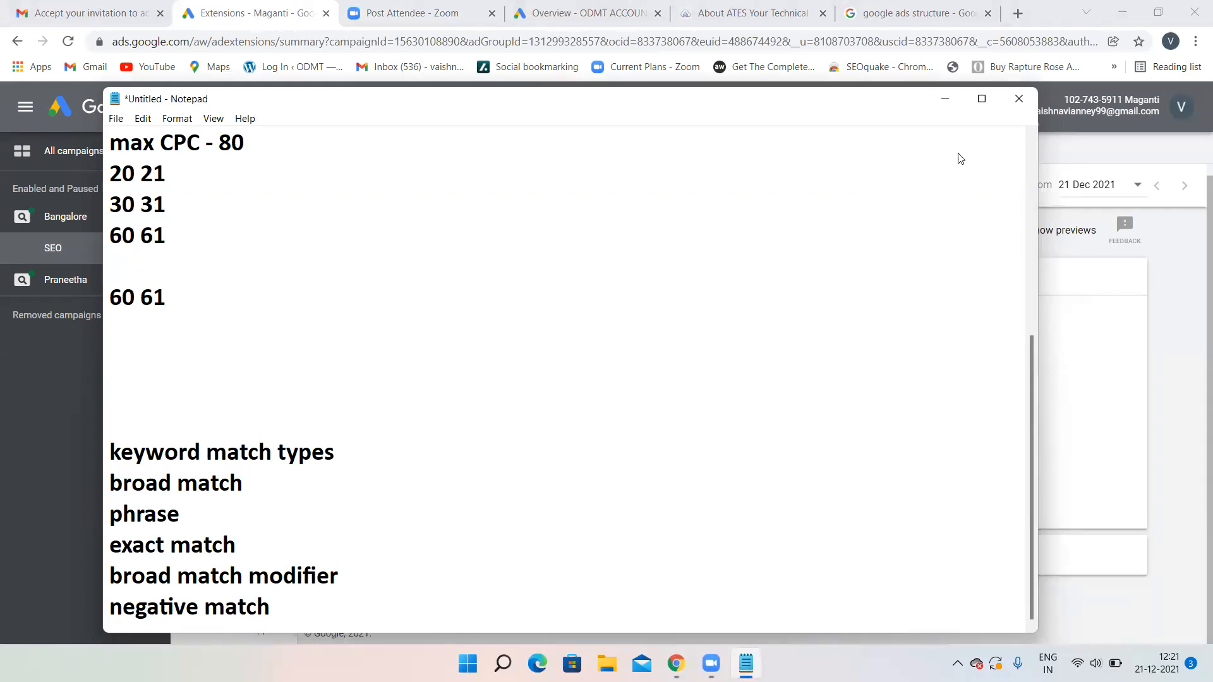
- Minimize Notepad and launch Paint from the recent apps in Windows search
left_click(937, 108)
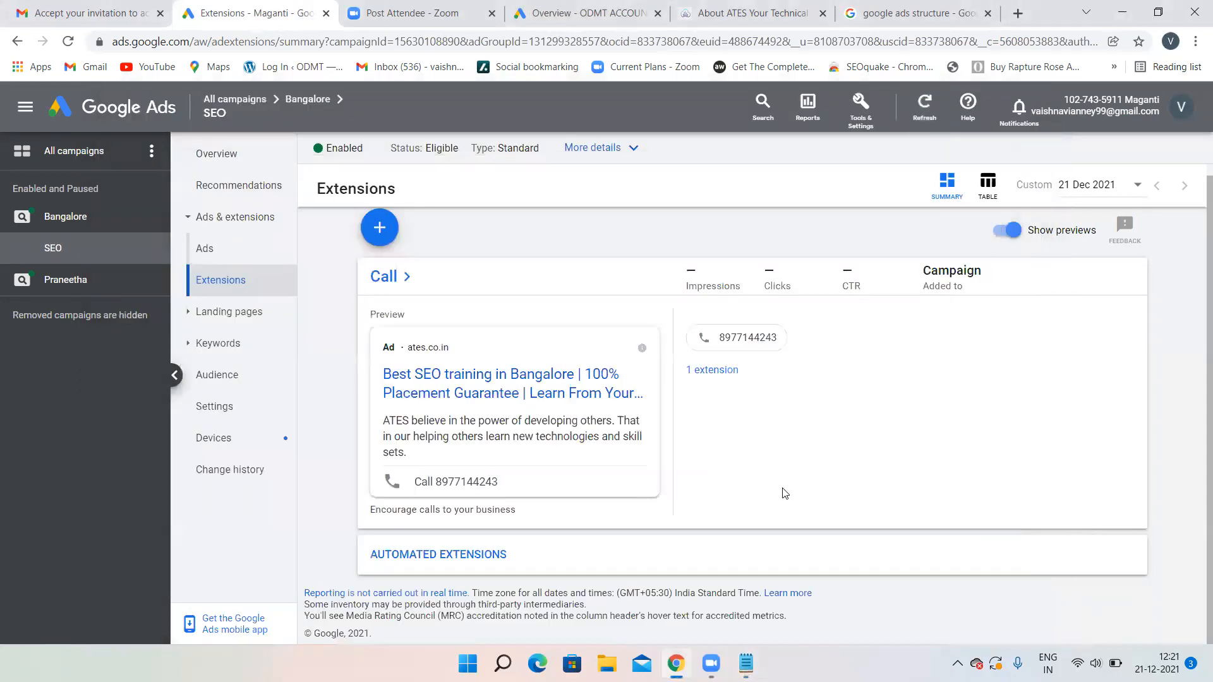
left_click(503, 664)
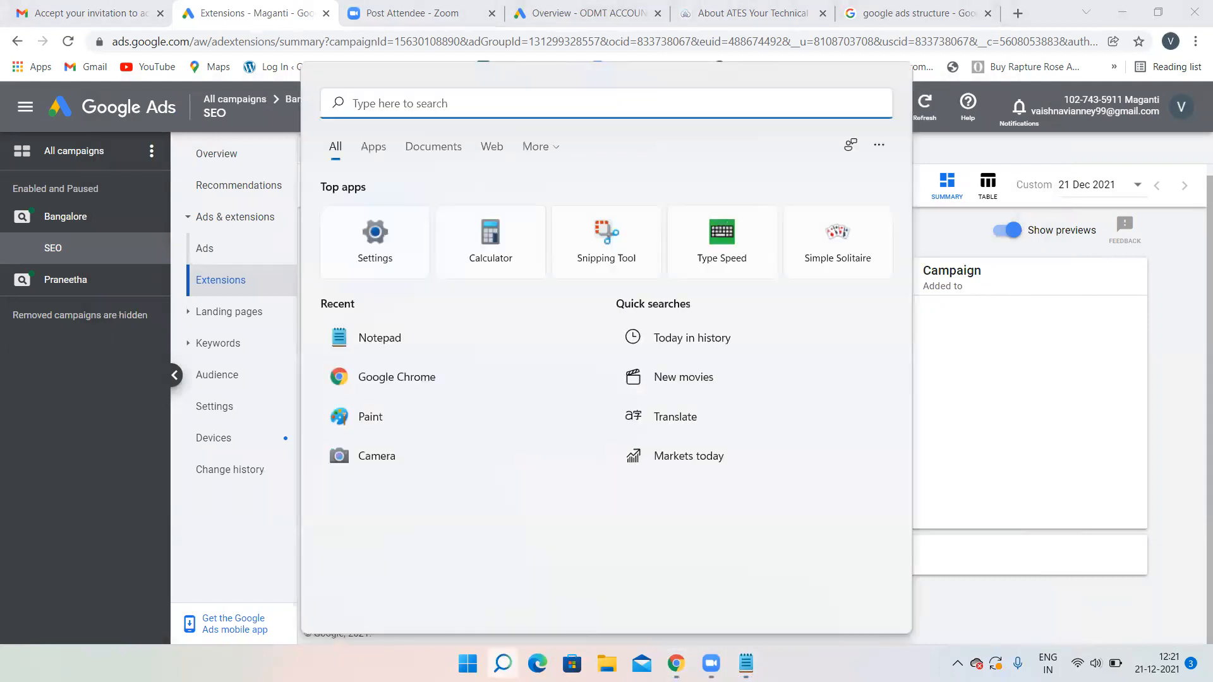
left_click(446, 427)
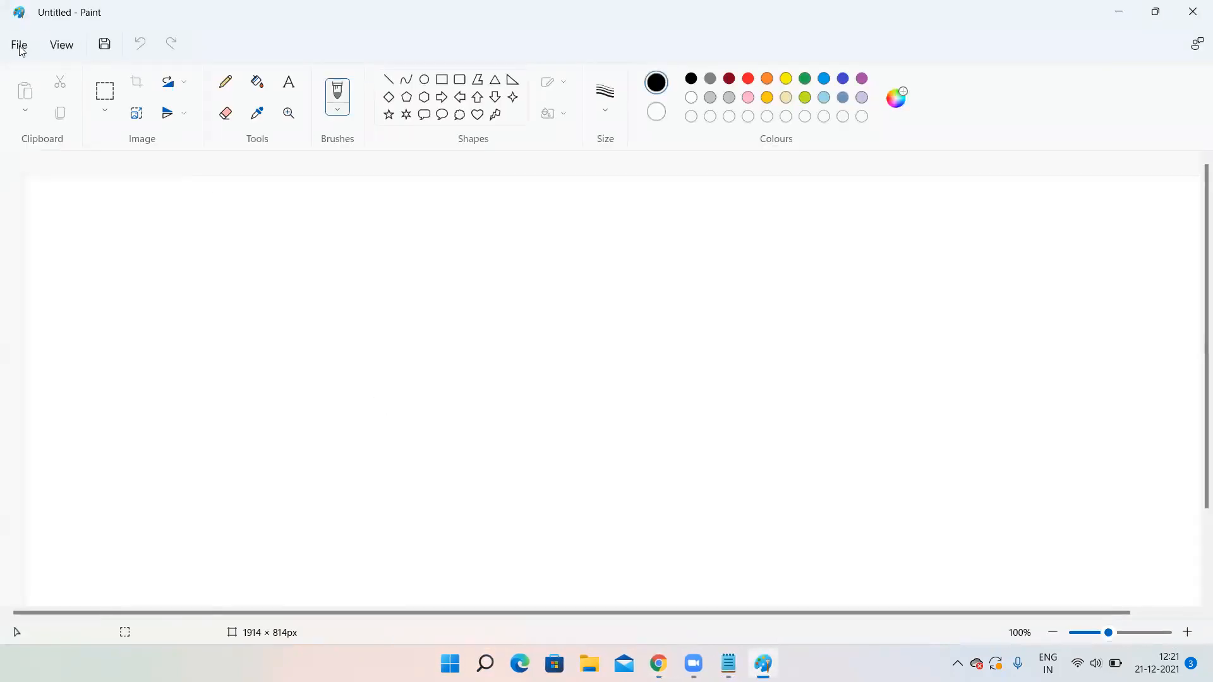
- Open keyword match types.png from Paint's recent files
left_click(18, 45)
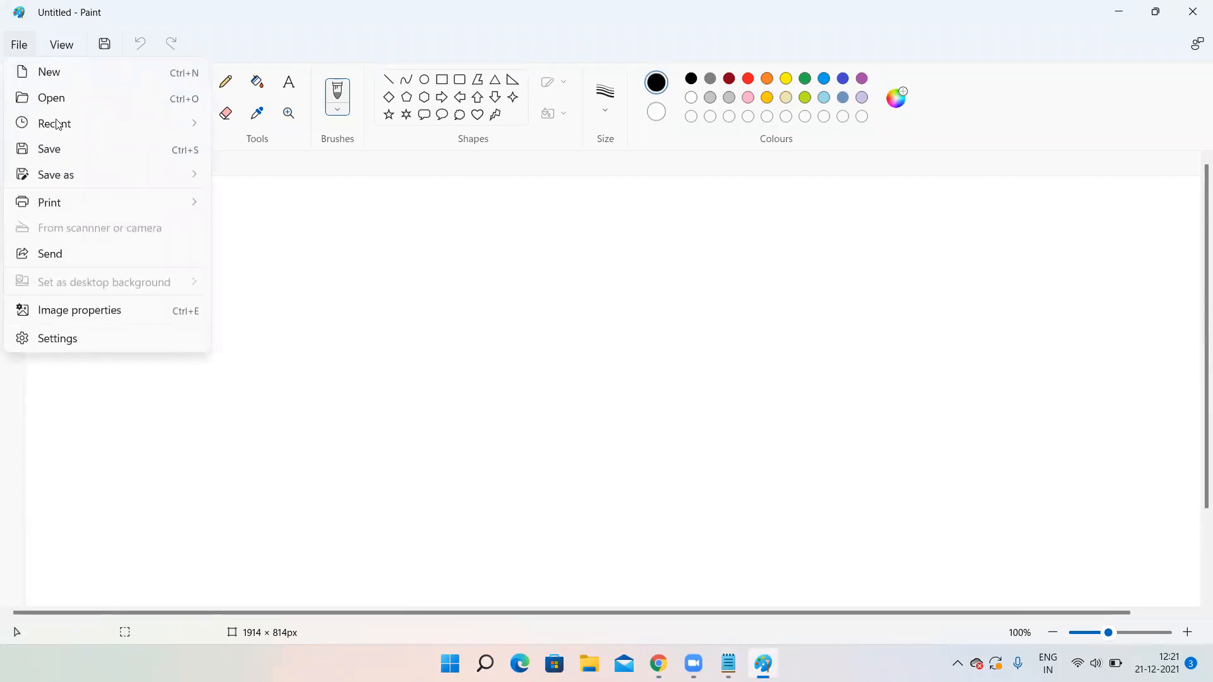
mouse_move(56, 129)
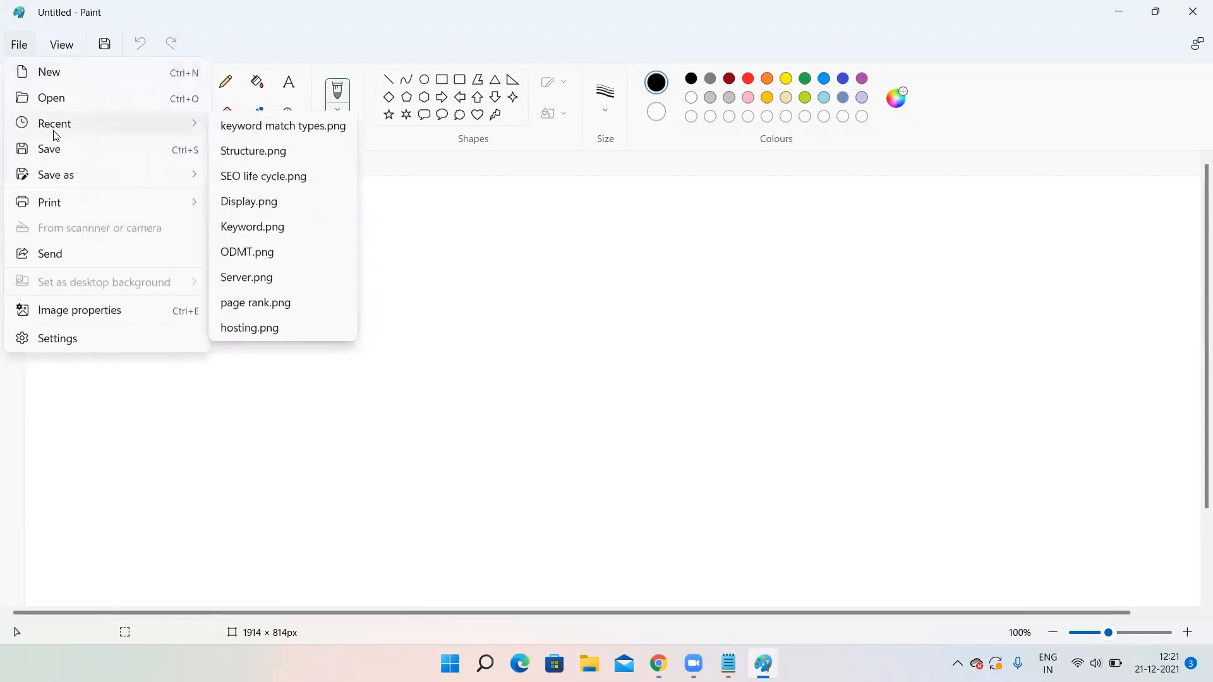
left_click(261, 125)
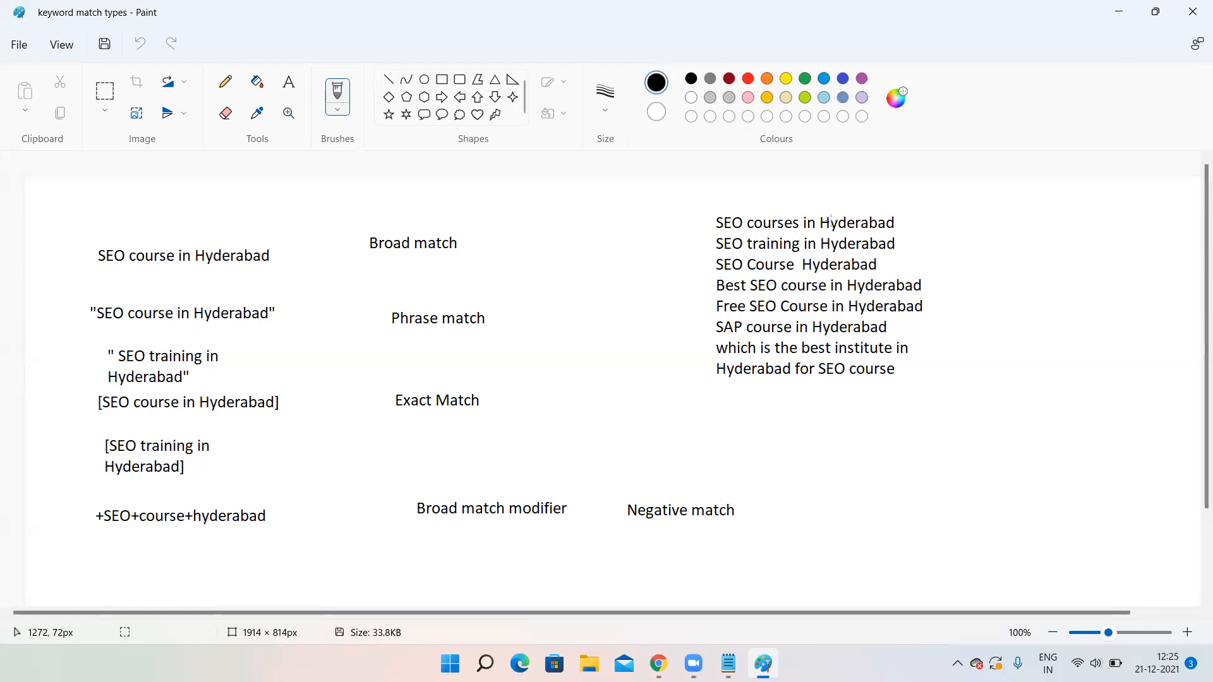
- Draw pencil ticks beside the top four Hyderabad SEO course keywords
left_click(901, 220)
left_click(225, 82)
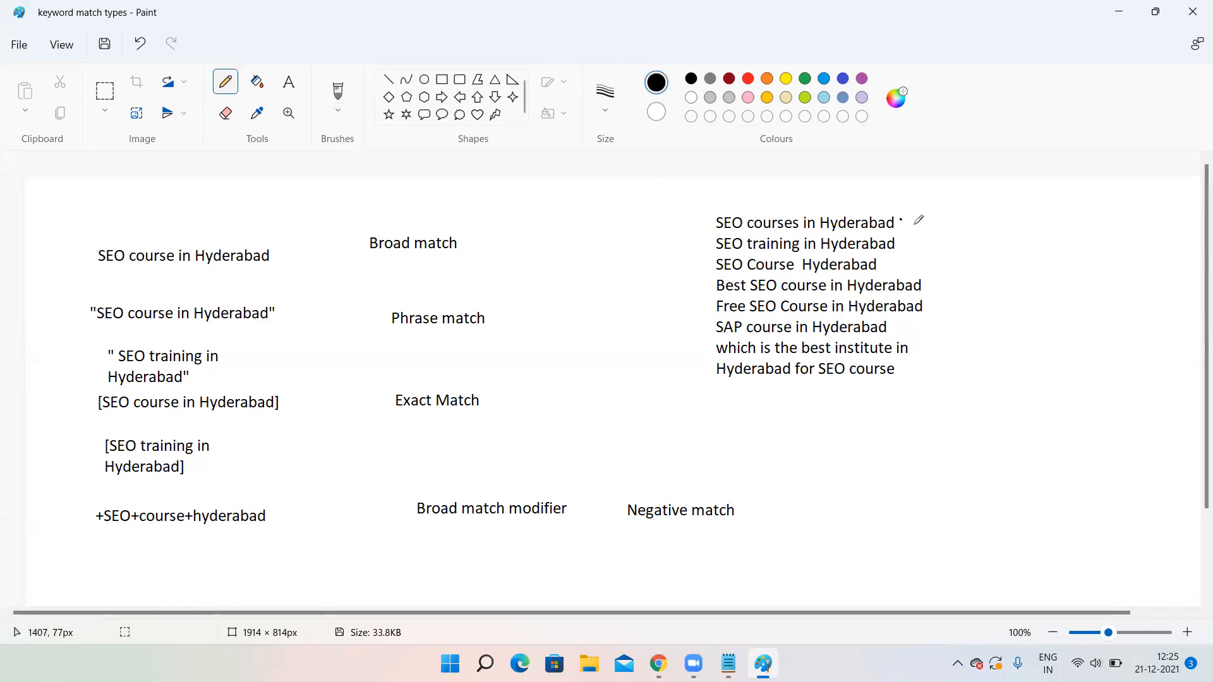
left_click_drag(909, 221, 970, 185)
mouse_move(917, 233)
left_mouse_down()
mouse_move(944, 225)
mouse_move(920, 246)
left_mouse_up()
left_click_drag(893, 263, 911, 262)
left_click_drag(934, 282, 972, 259)
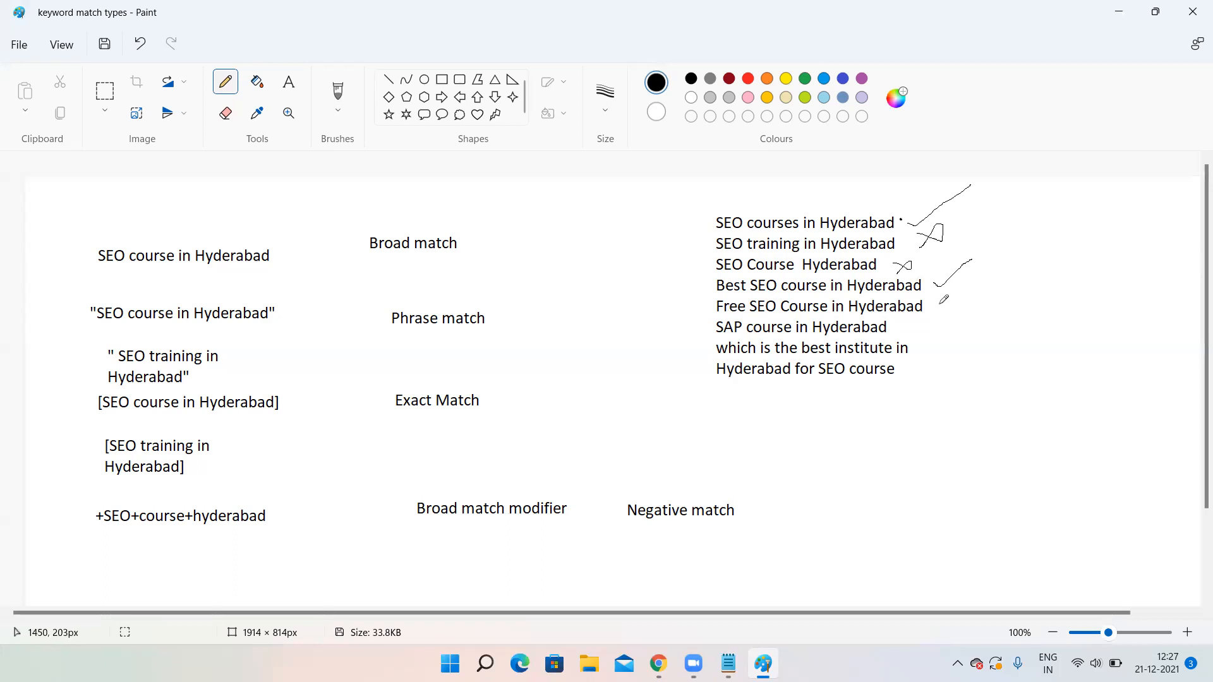
- Tick Free SEO Course, cross out SAP course and the last keyword, and loop the top lines
left_click_drag(938, 305, 1015, 245)
mouse_move(907, 319)
left_mouse_down()
mouse_move(924, 323)
mouse_move(895, 345)
left_mouse_up()
mouse_move(946, 362)
left_mouse_down()
mouse_move(968, 371)
mouse_move(922, 400)
left_mouse_up()
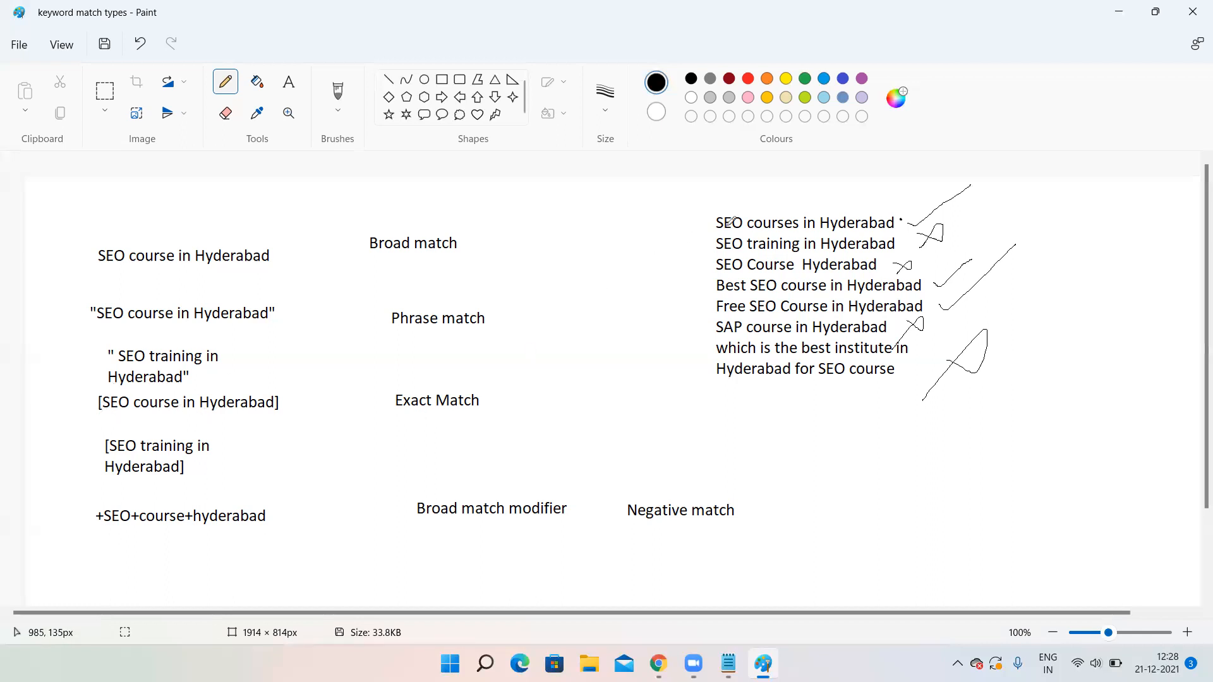
left_click_drag(906, 222, 936, 204)
mouse_move(905, 245)
left_mouse_down()
mouse_move(663, 244)
mouse_move(935, 253)
mouse_move(903, 239)
left_mouse_up()
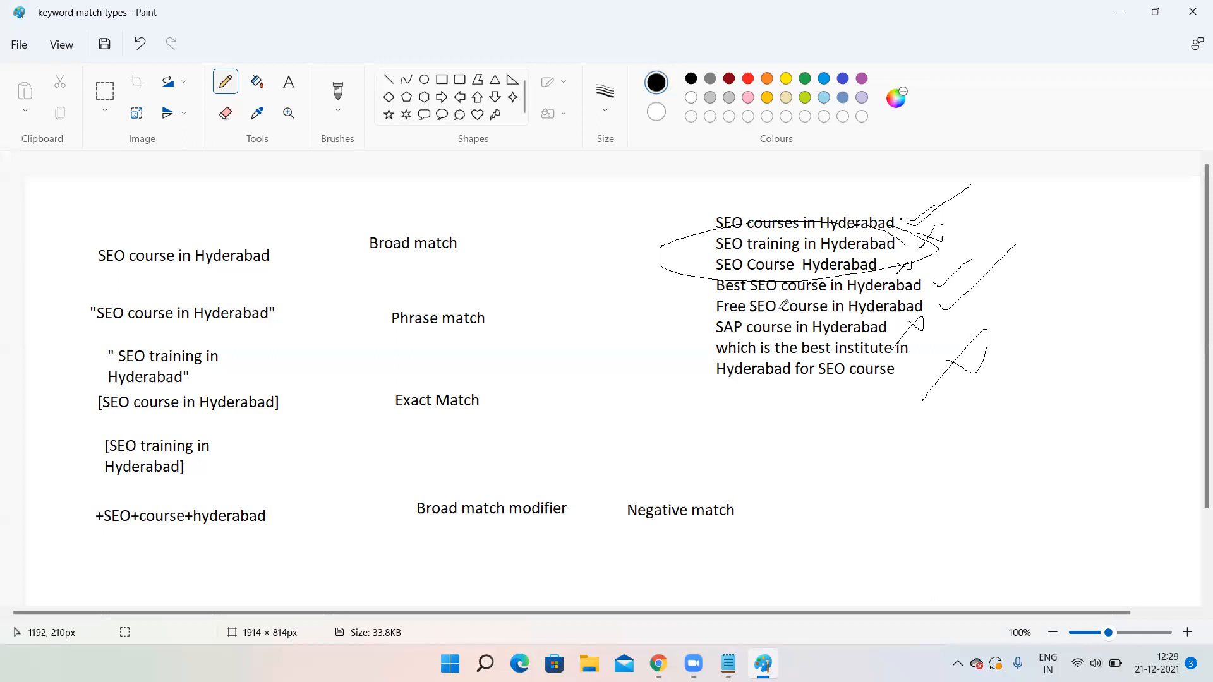
- Type [Best SEO Course in Hyderabad] under the Exact Match examples, correcting the 'Hydeer' typo
left_click(288, 81)
left_click(100, 487)
type("[Best SEO Course in Hydeer")
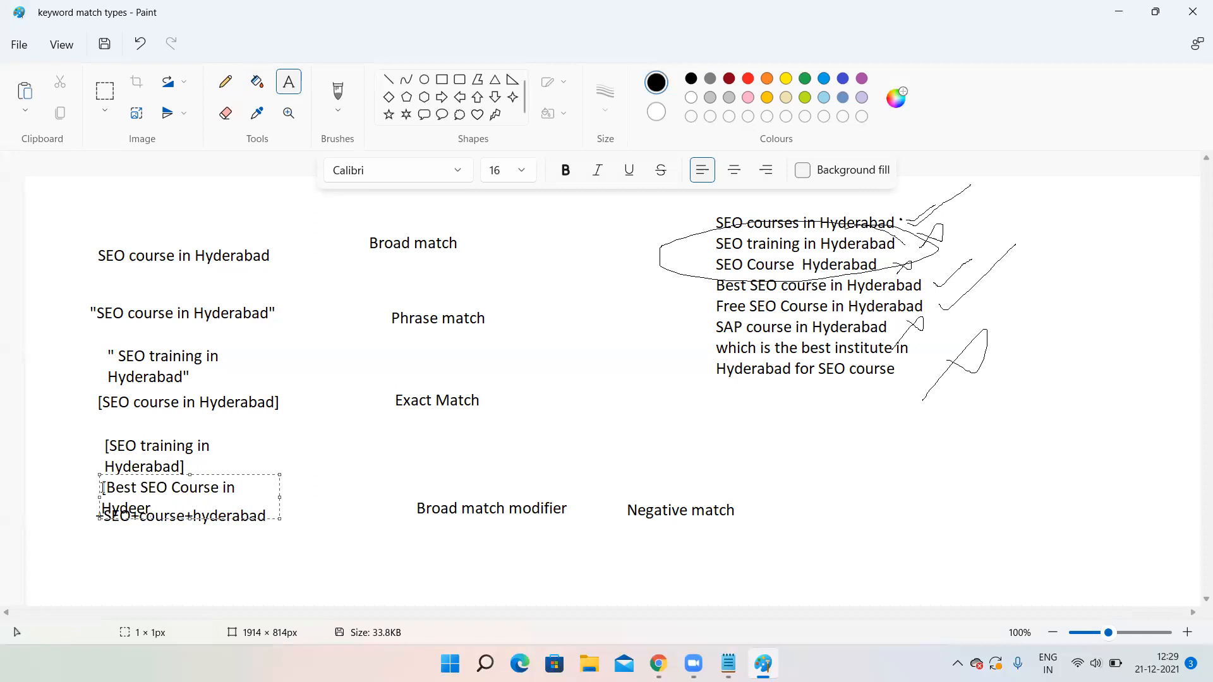
key("BackSpace")
key("BackSpace")
type("rabad]")
left_click(76, 415)
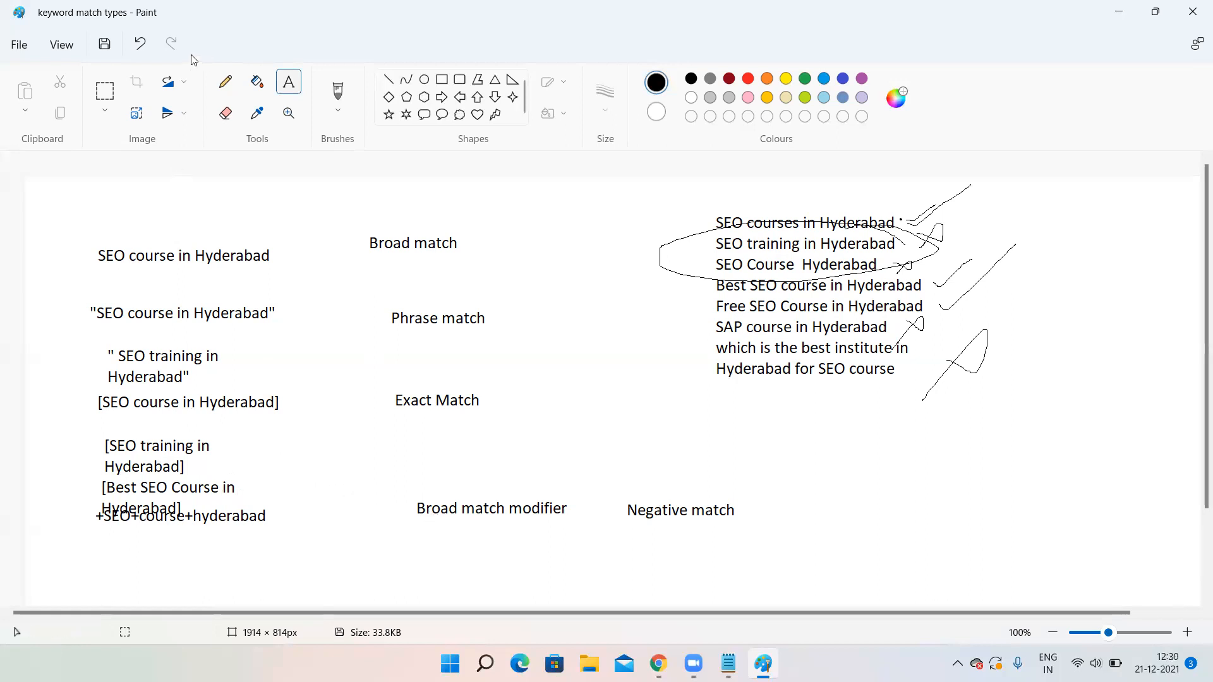
- Undo the new text, the loop and the extra tick stroke, then reselect the Pencil
double_click(140, 44)
left_click(139, 46)
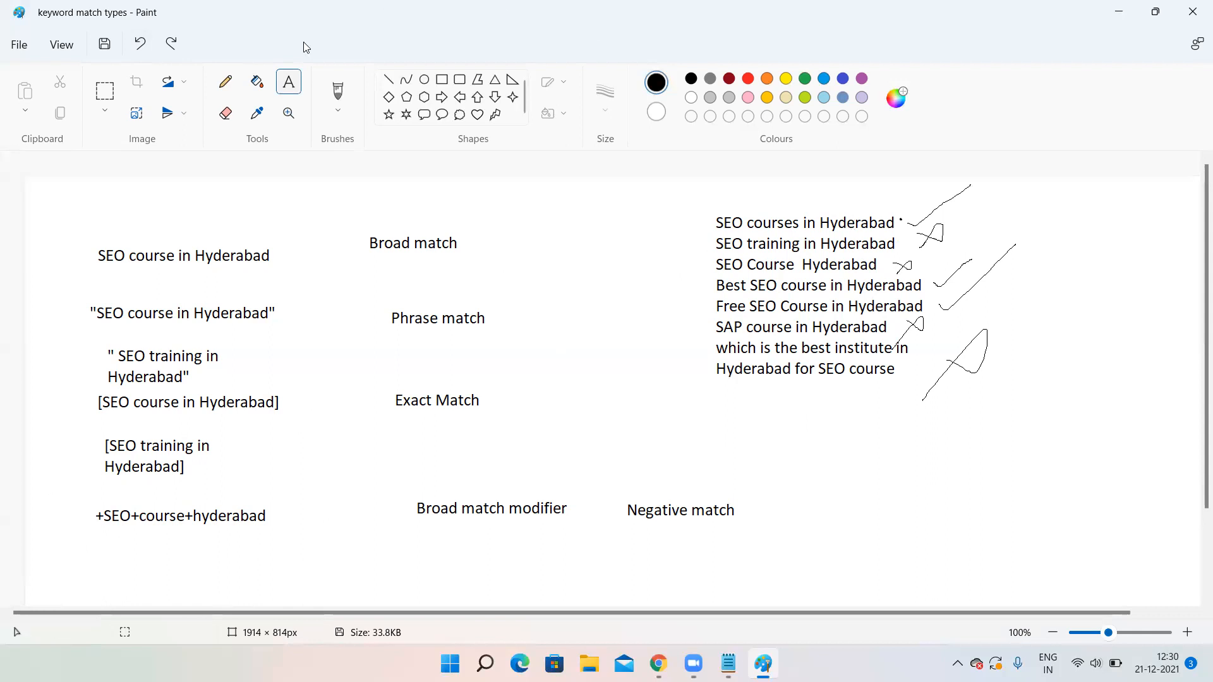
left_click(225, 88)
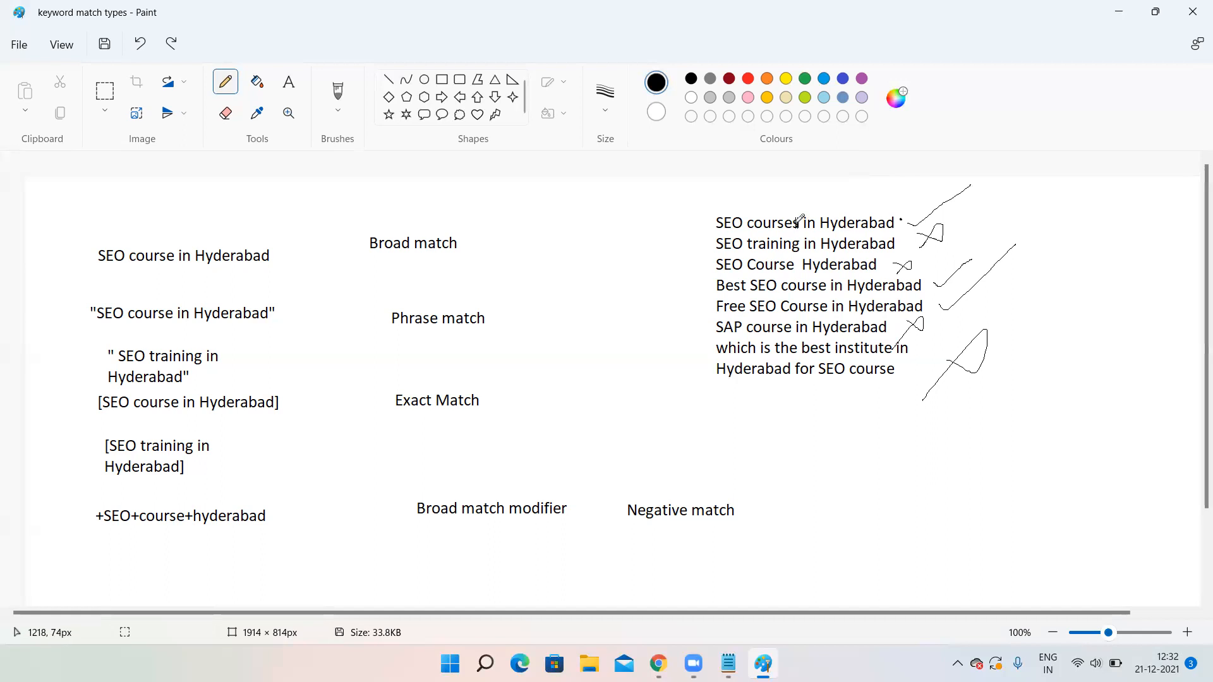
- Redraw pencil ticks down the keyword list, crossing SEO training and SAP course, ticking the final query
left_click(797, 226)
left_click_drag(941, 206, 1005, 166)
mouse_move(969, 222)
left_mouse_down()
mouse_move(986, 233)
mouse_move(971, 238)
left_mouse_up()
left_click_drag(944, 262, 1004, 228)
mouse_move(957, 278)
left_mouse_down()
mouse_move(967, 287)
mouse_move(1025, 237)
left_mouse_up()
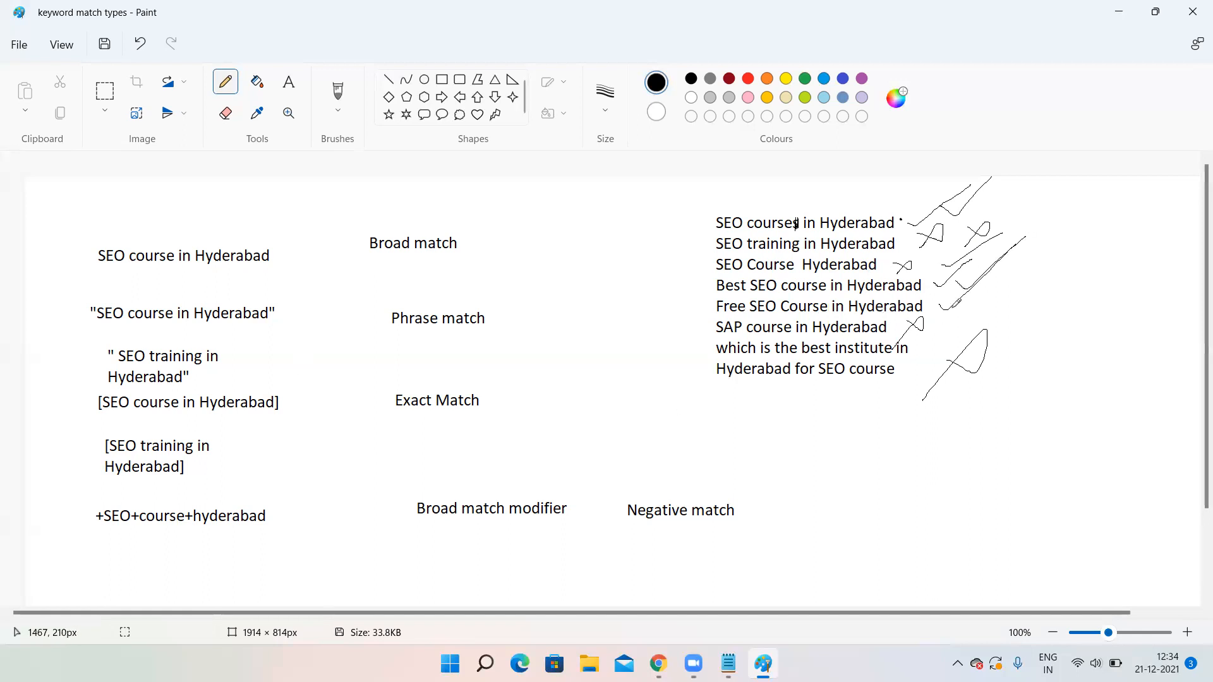
mouse_move(953, 304)
left_mouse_down()
mouse_move(969, 310)
mouse_move(1027, 256)
left_mouse_up()
left_click_drag(958, 316, 928, 336)
left_click_drag(916, 379, 986, 322)
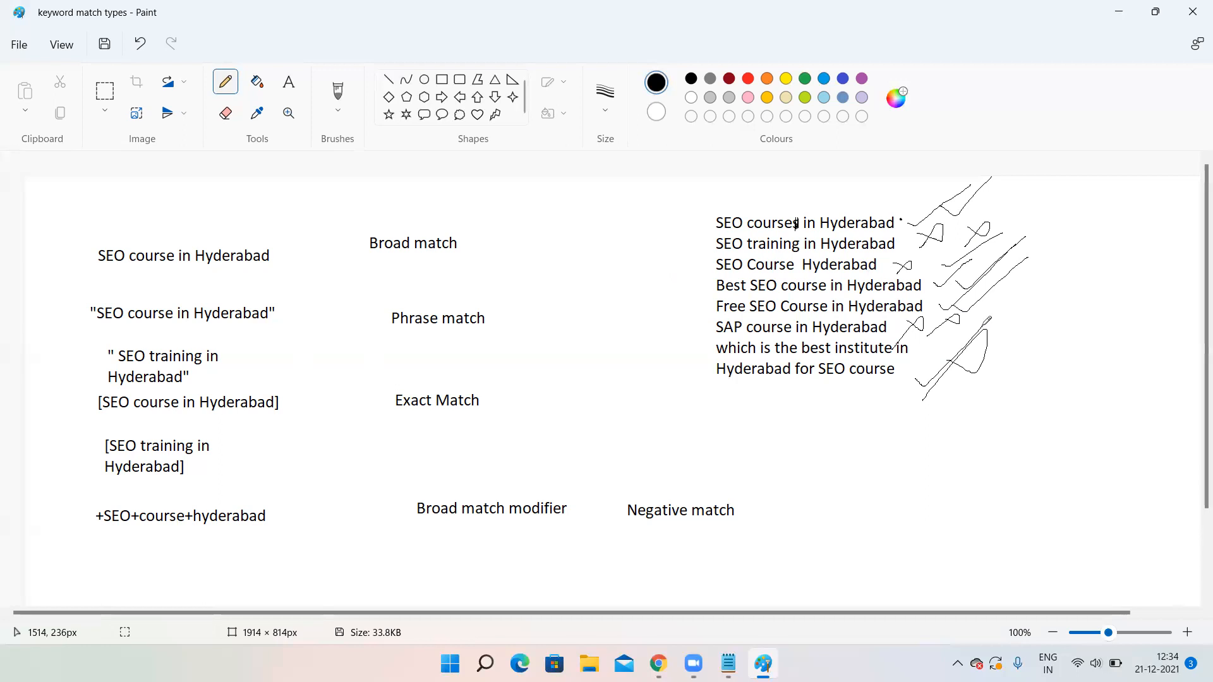